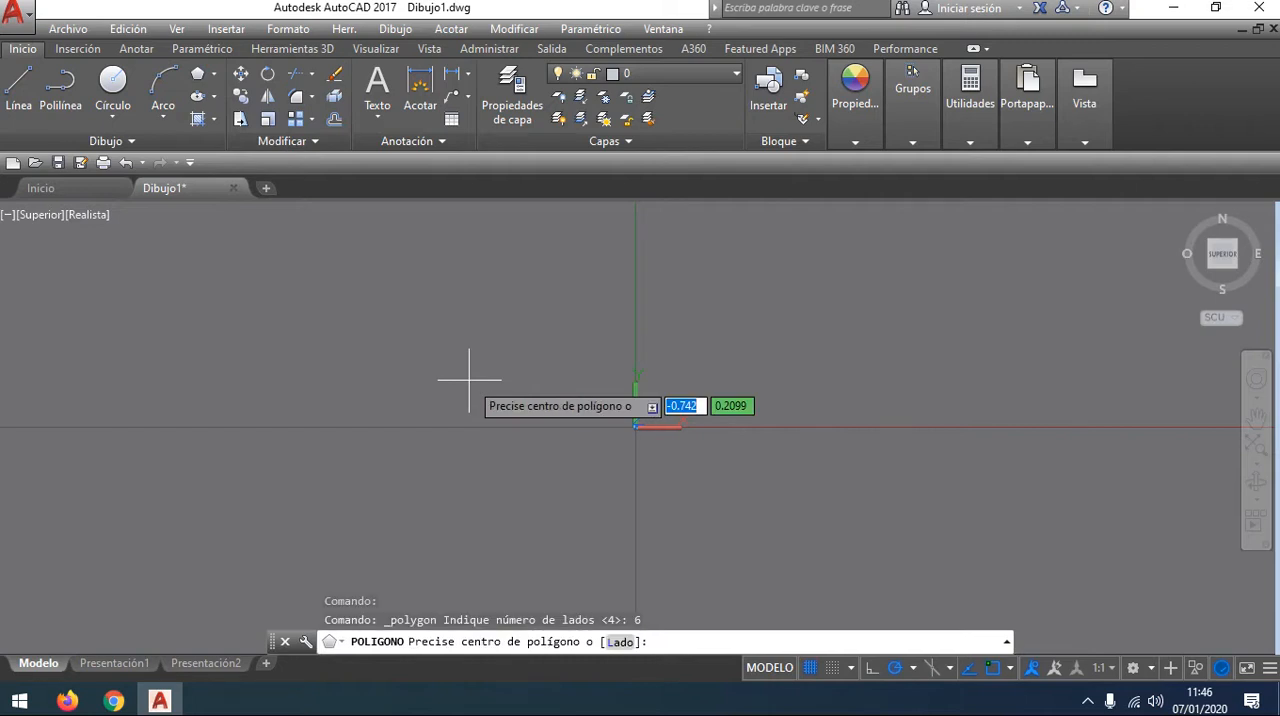
Step: Draw a six-sided polygon centred at 0,0 and inscribed in a circle of radius 4
type("0")
key("Tab")
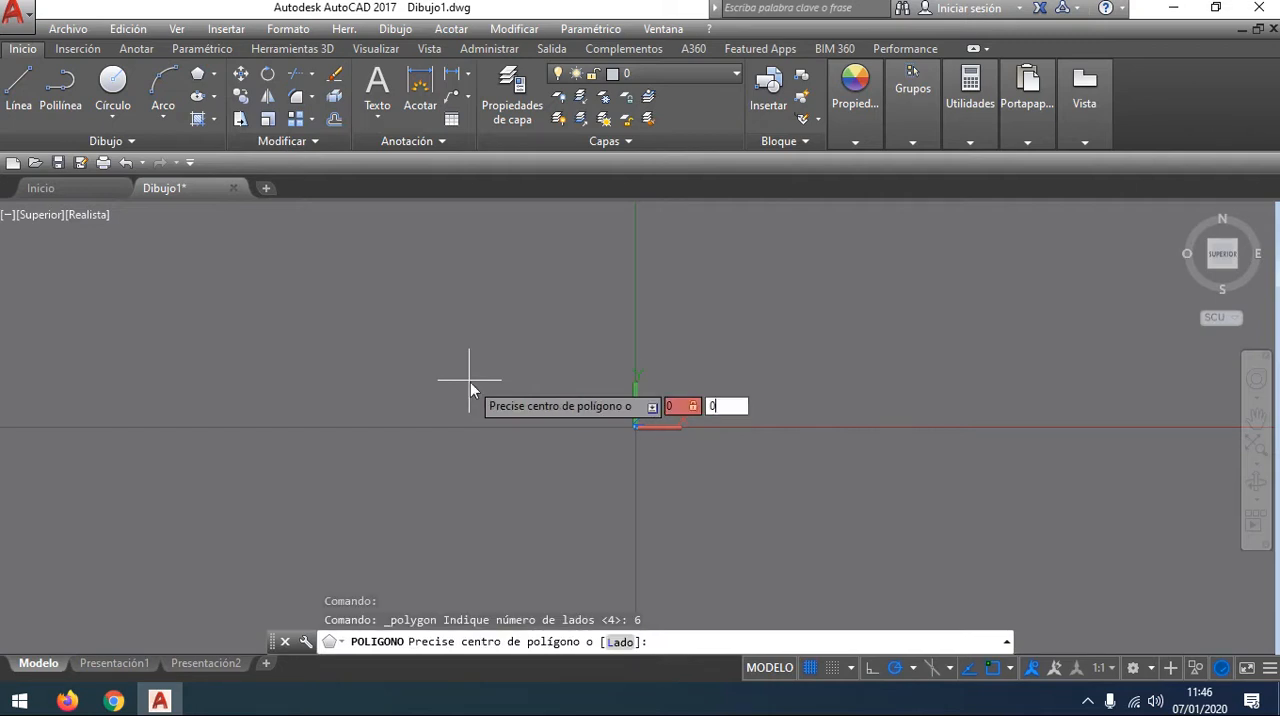
type("0")
key("Return")
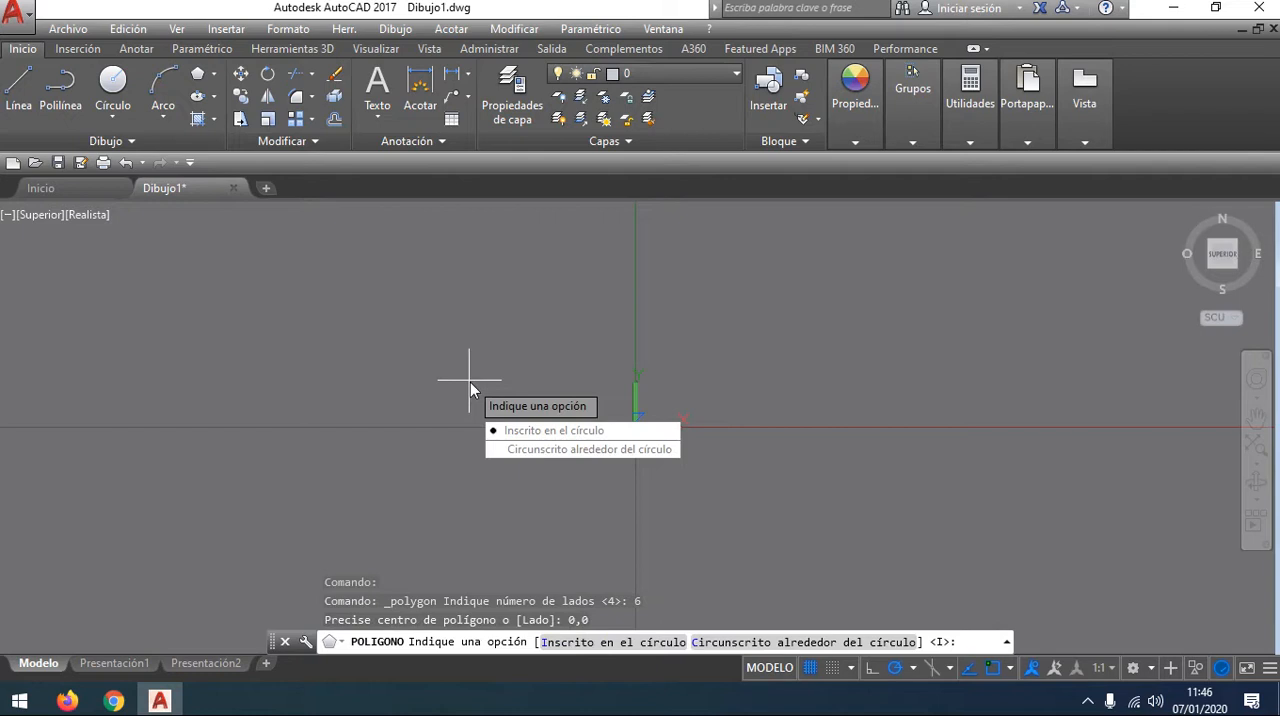
left_click(575, 435)
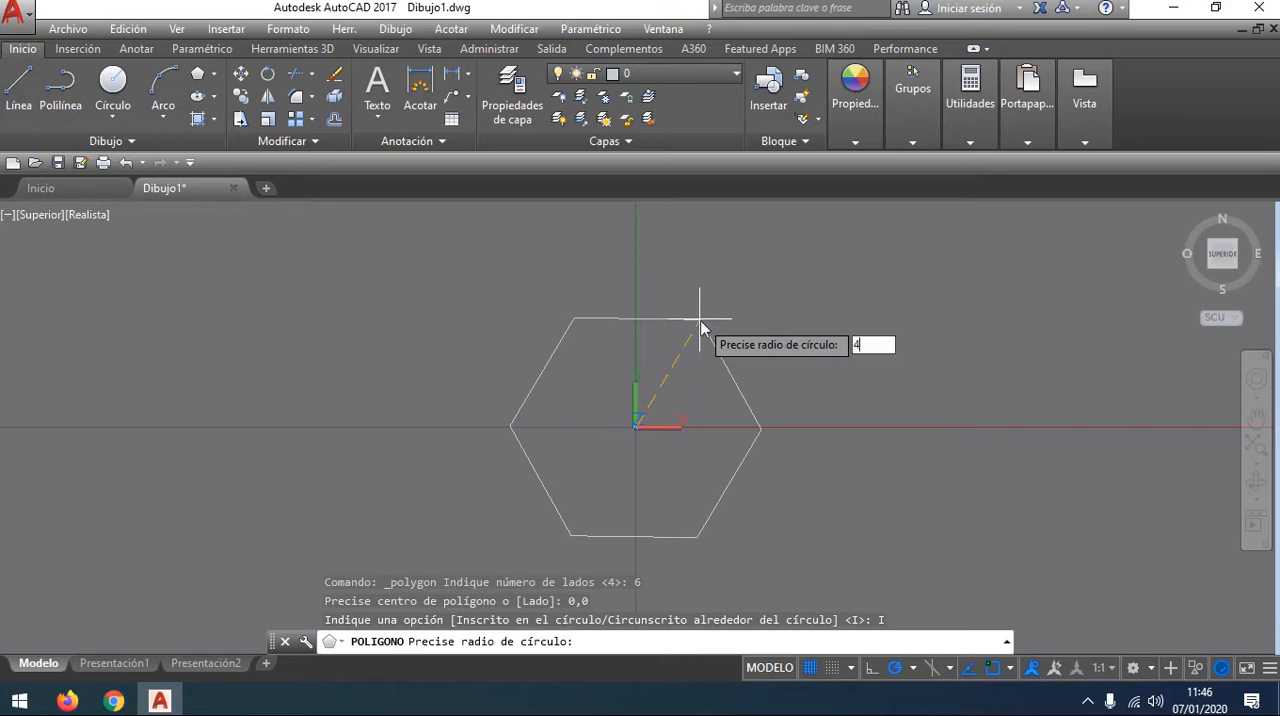
key("Return")
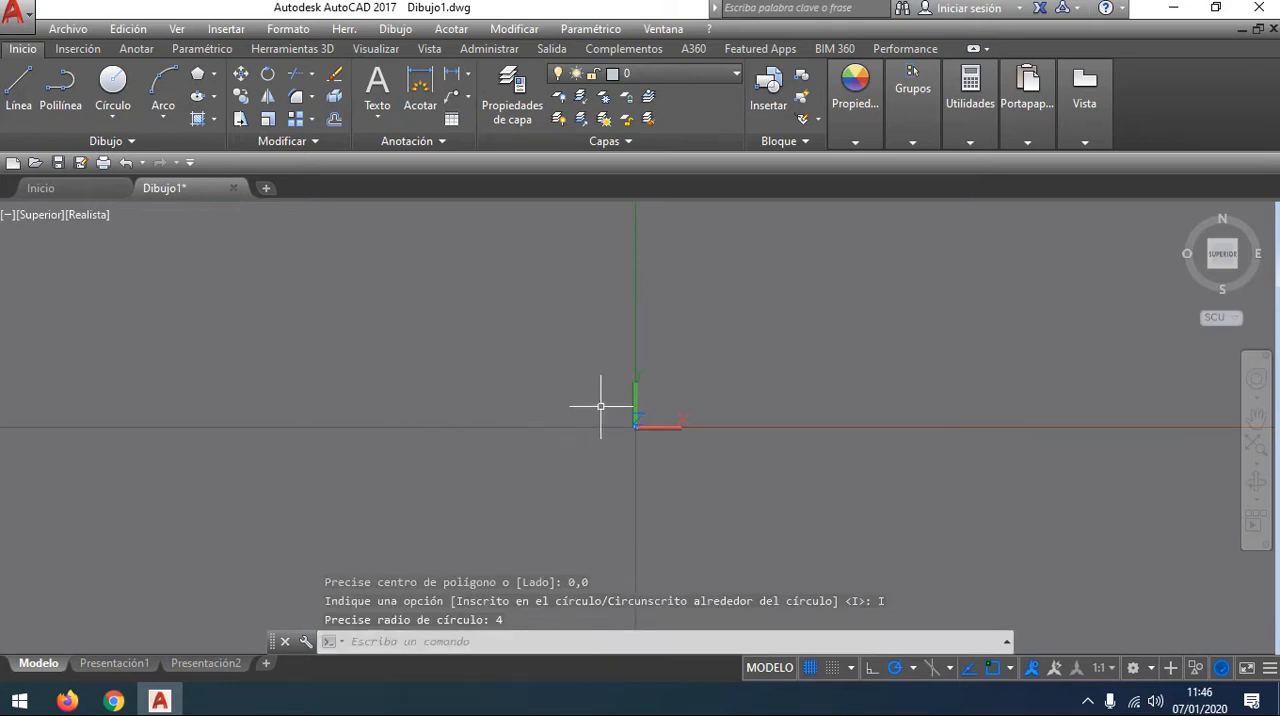
Step: Draw a diagonal line from the hexagon's upper-left vertex through the centre to its lower-right vertex
scroll(632, 434, "up", 5)
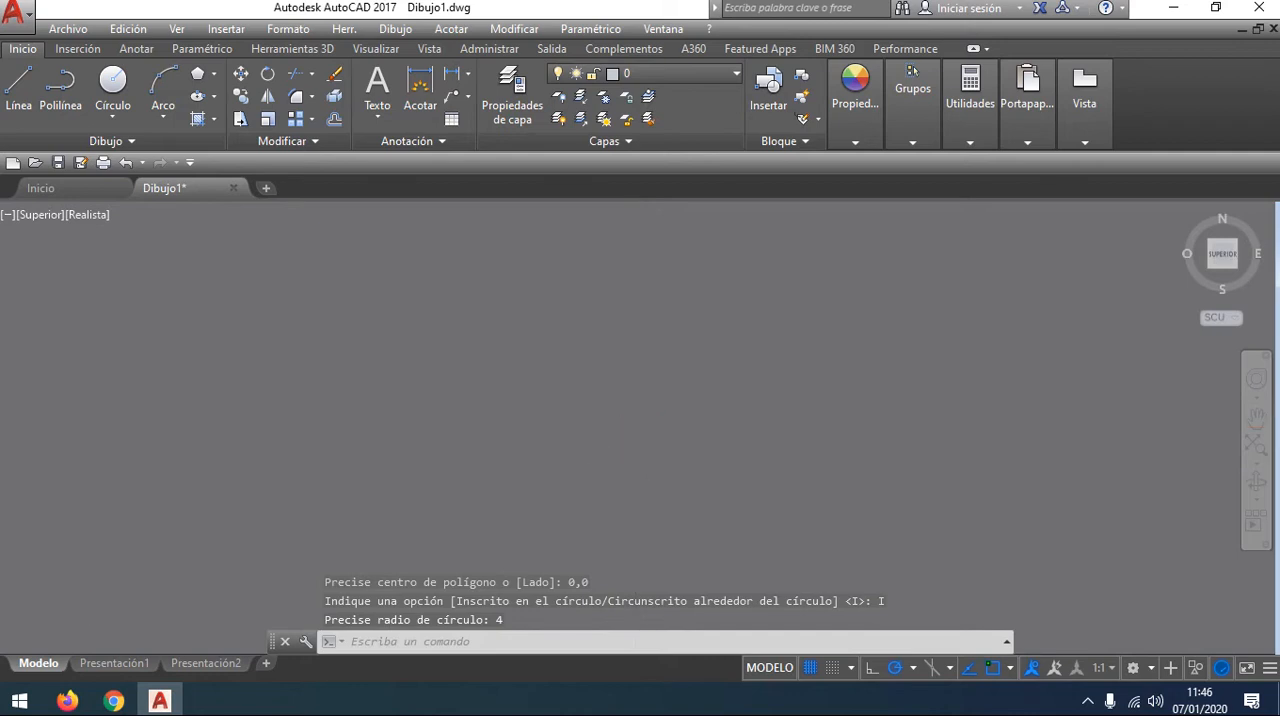
scroll(545, 495, "down", 4)
scroll(595, 481, "down", 6)
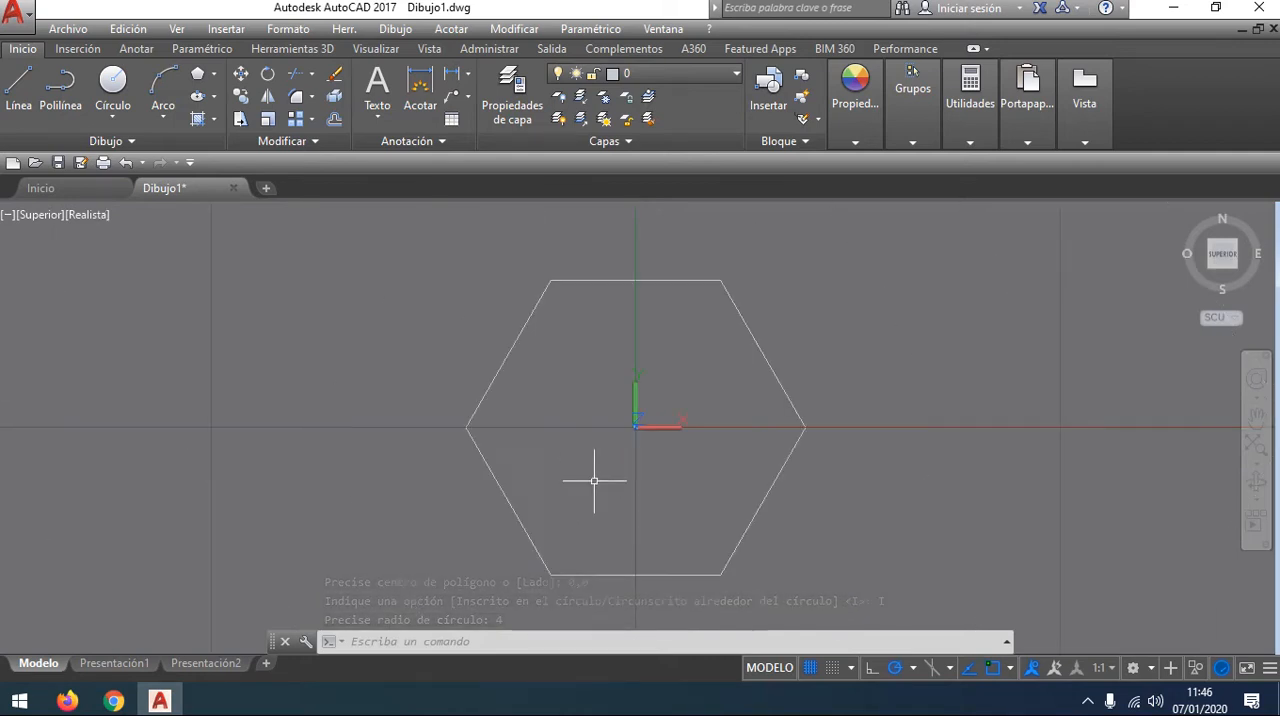
scroll(595, 481, "up", 1)
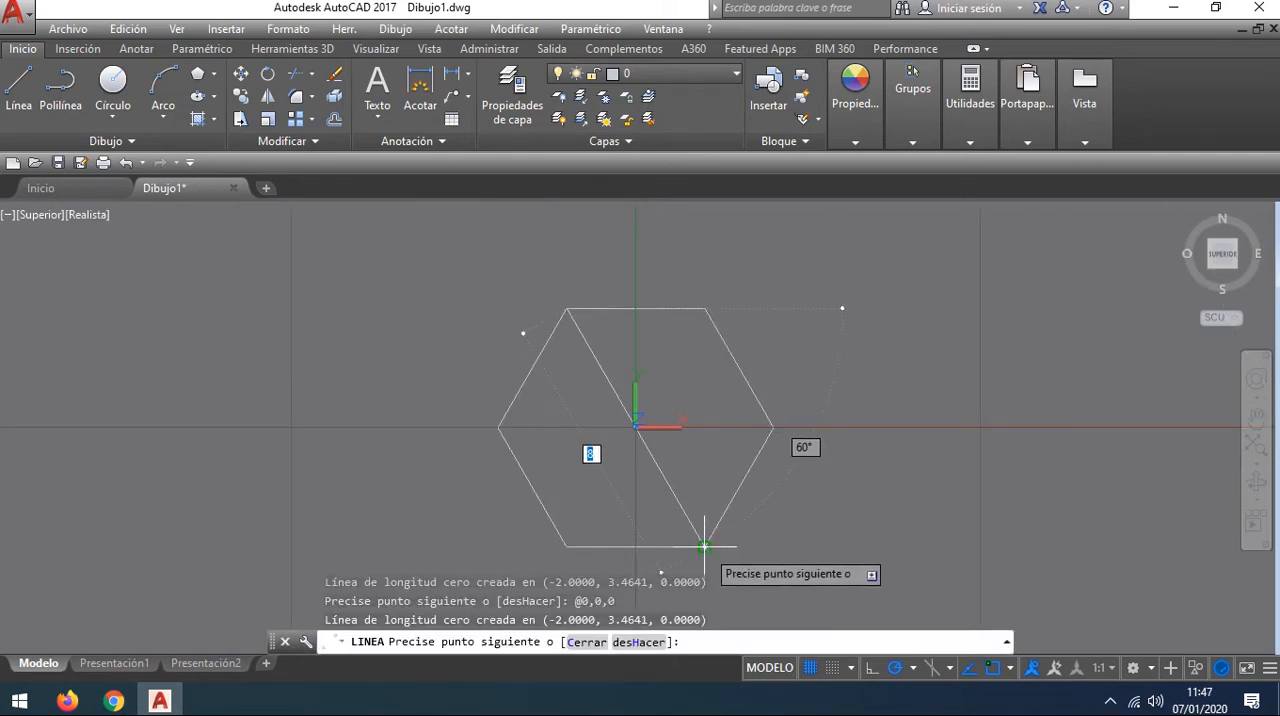
left_click(705, 546)
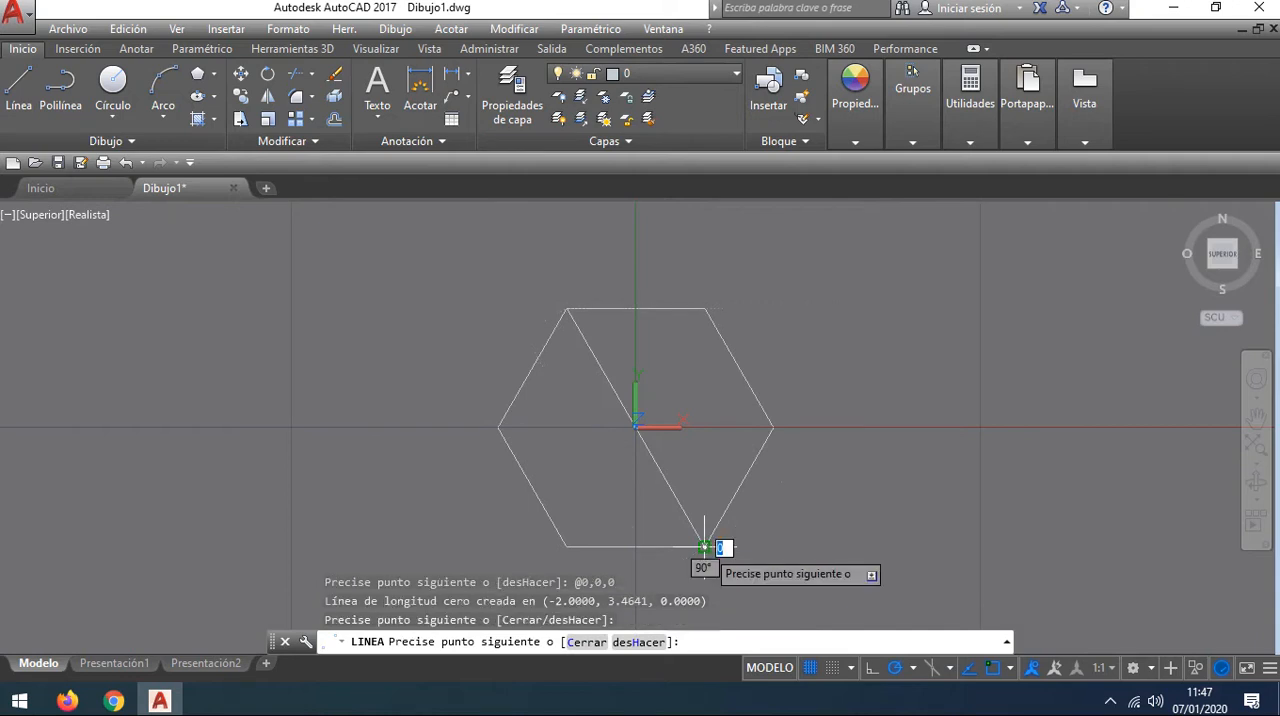
key("Escape")
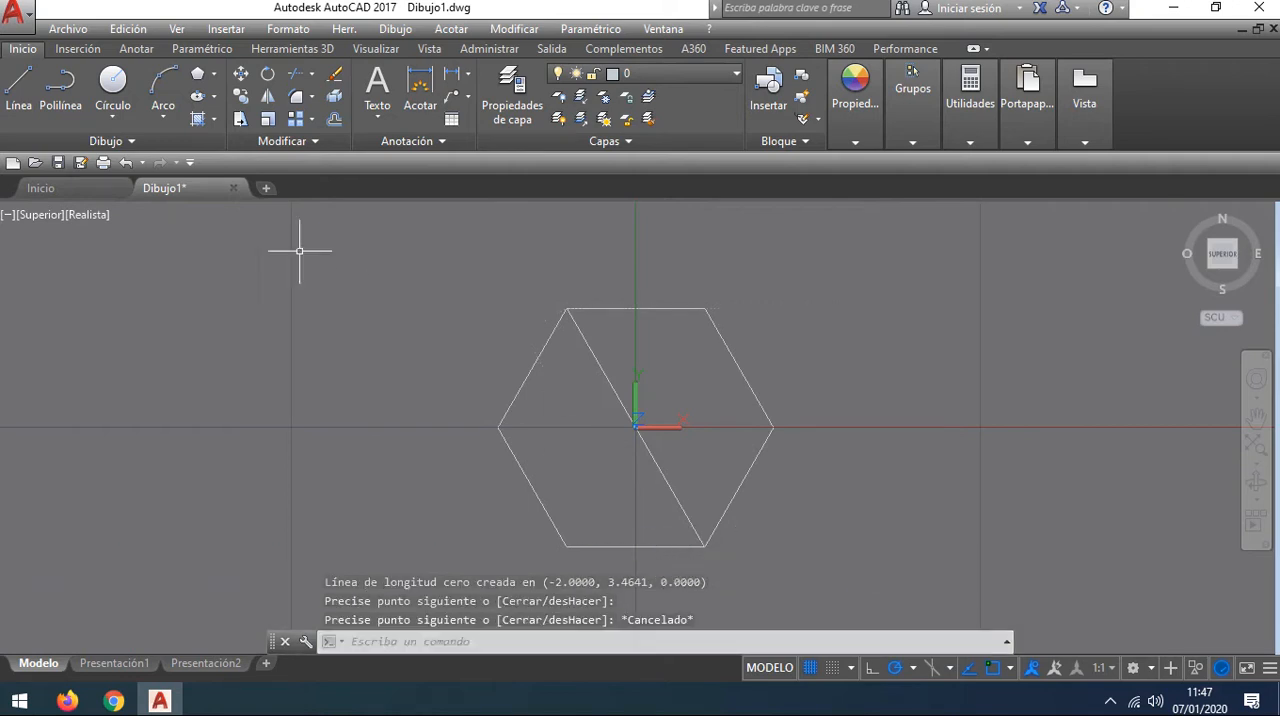
Step: Draw the other two hexagon diagonals, from the upper-right to the lower-left vertex and from the leftmost to the rightmost vertex
left_click(27, 88)
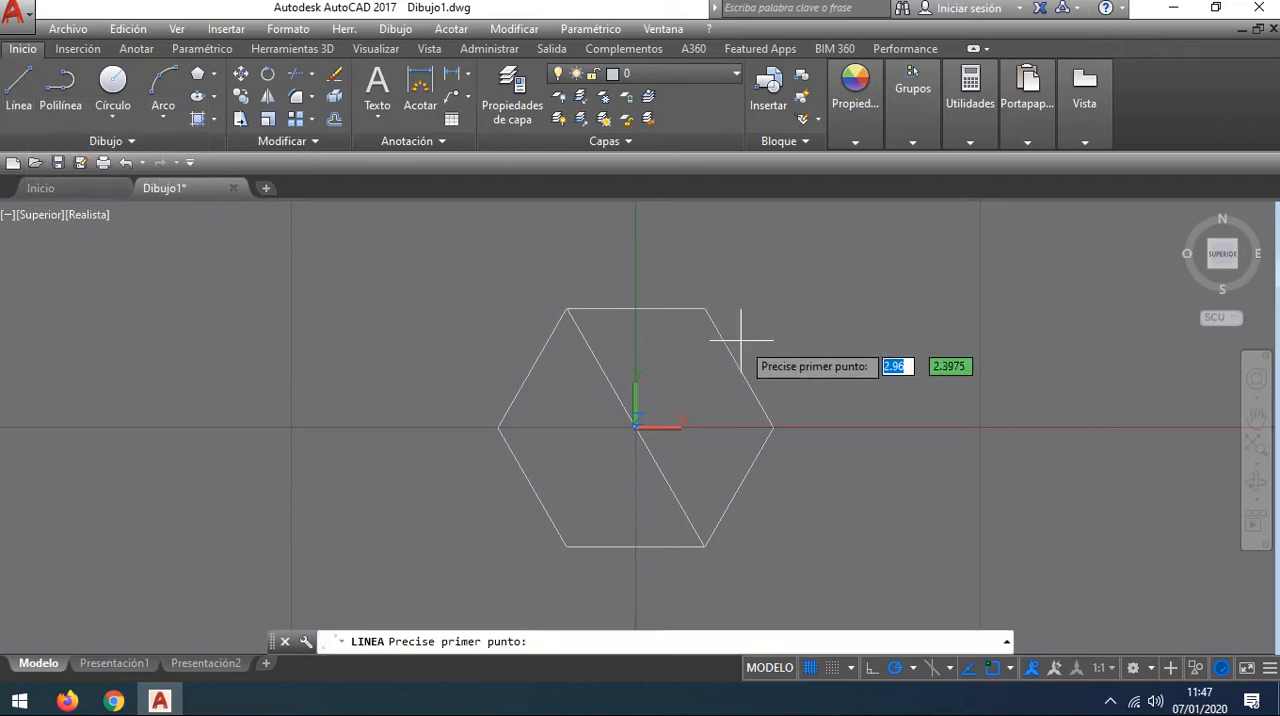
left_click(704, 308)
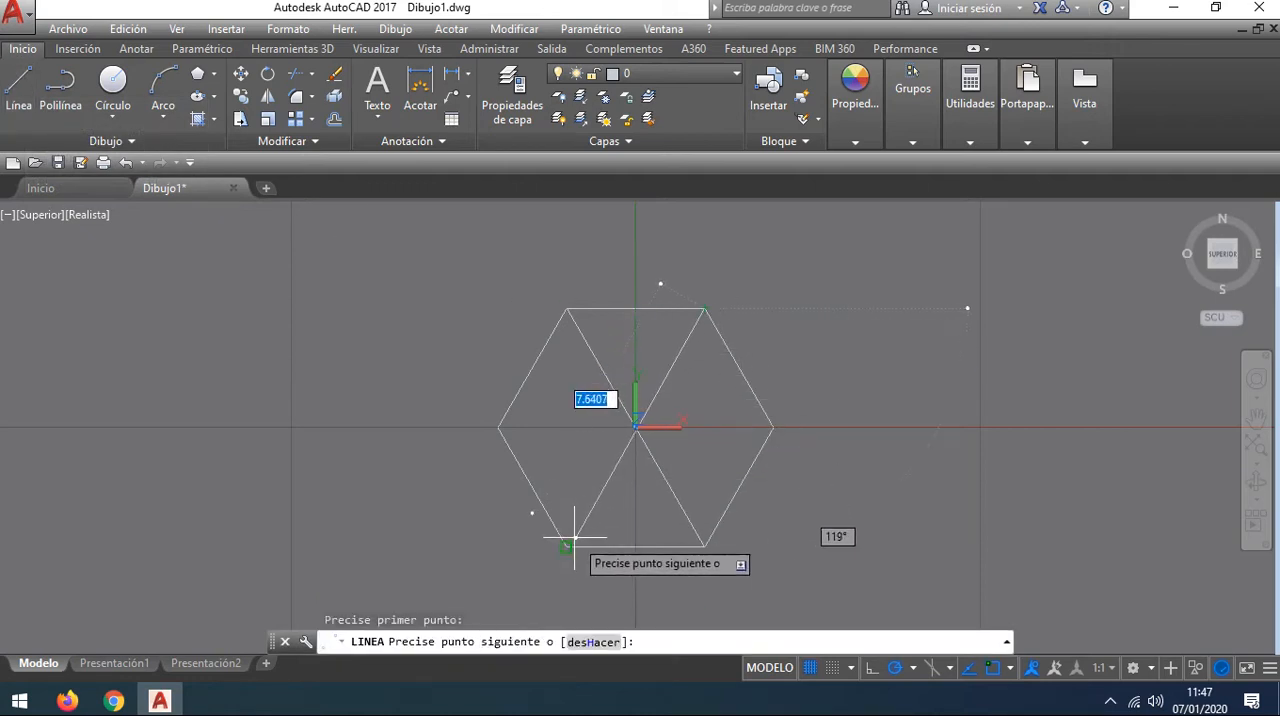
left_click(566, 546)
key("Escape")
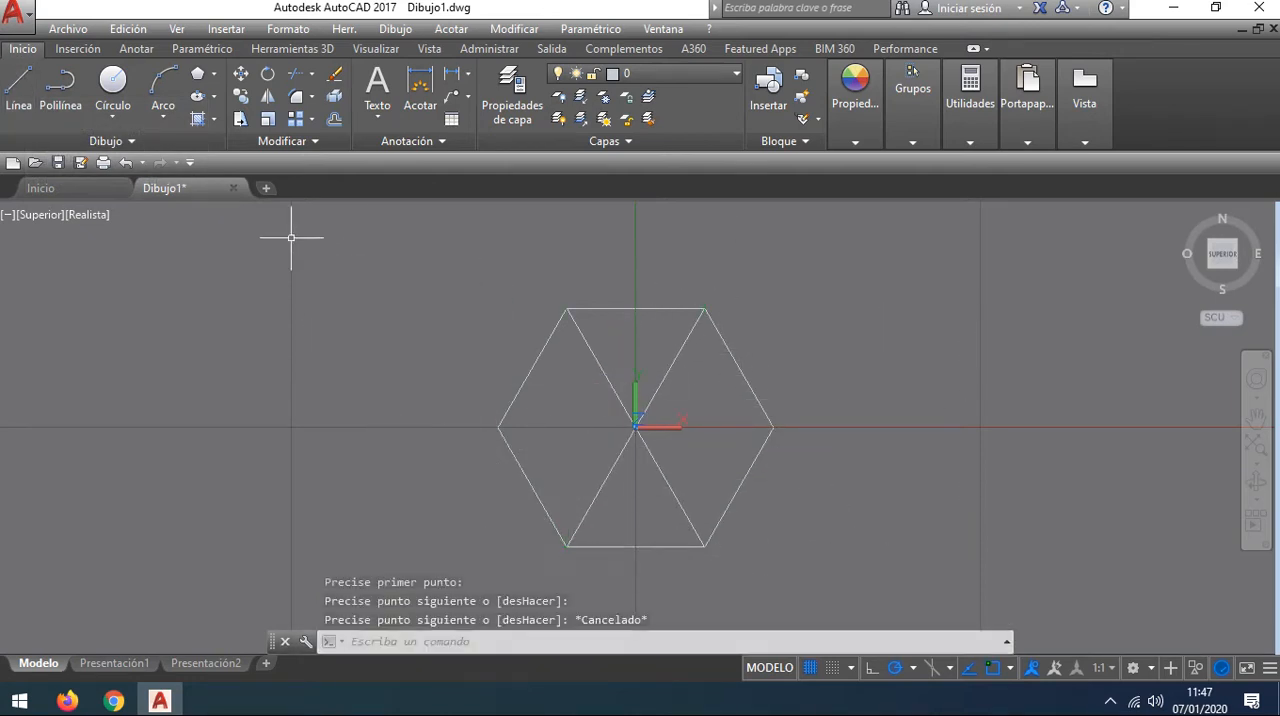
left_click(20, 90)
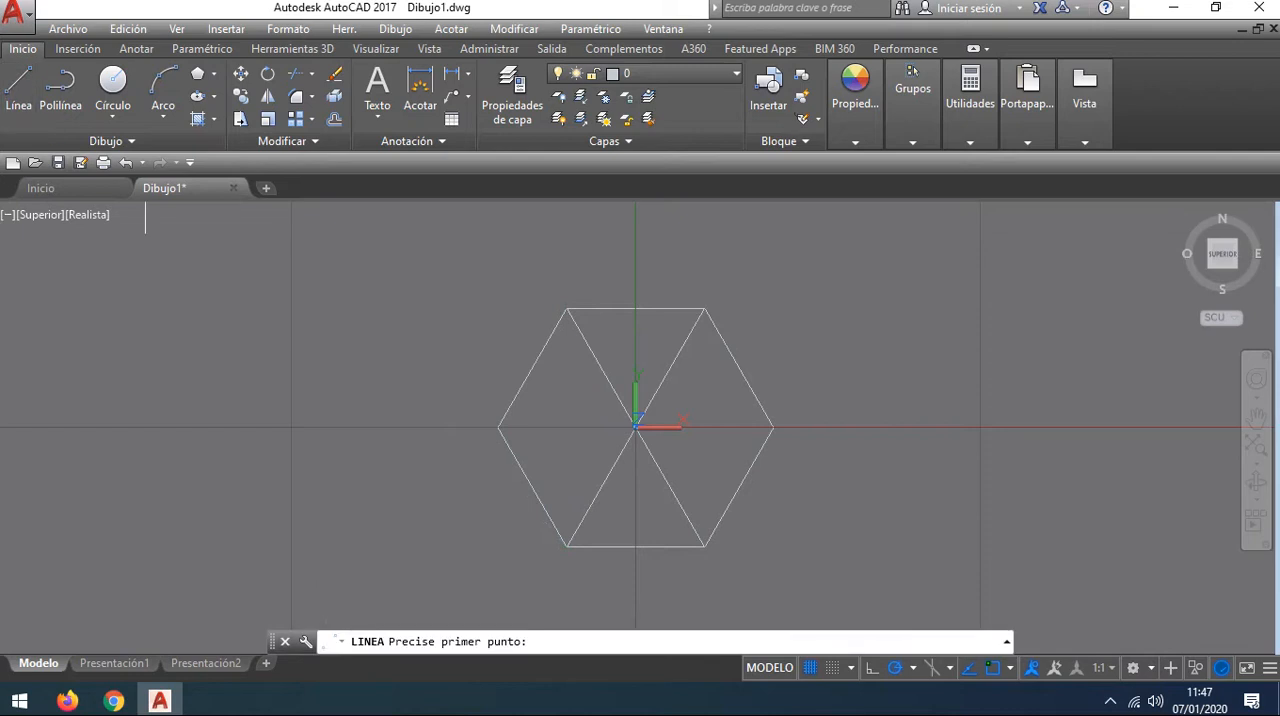
left_click(497, 427)
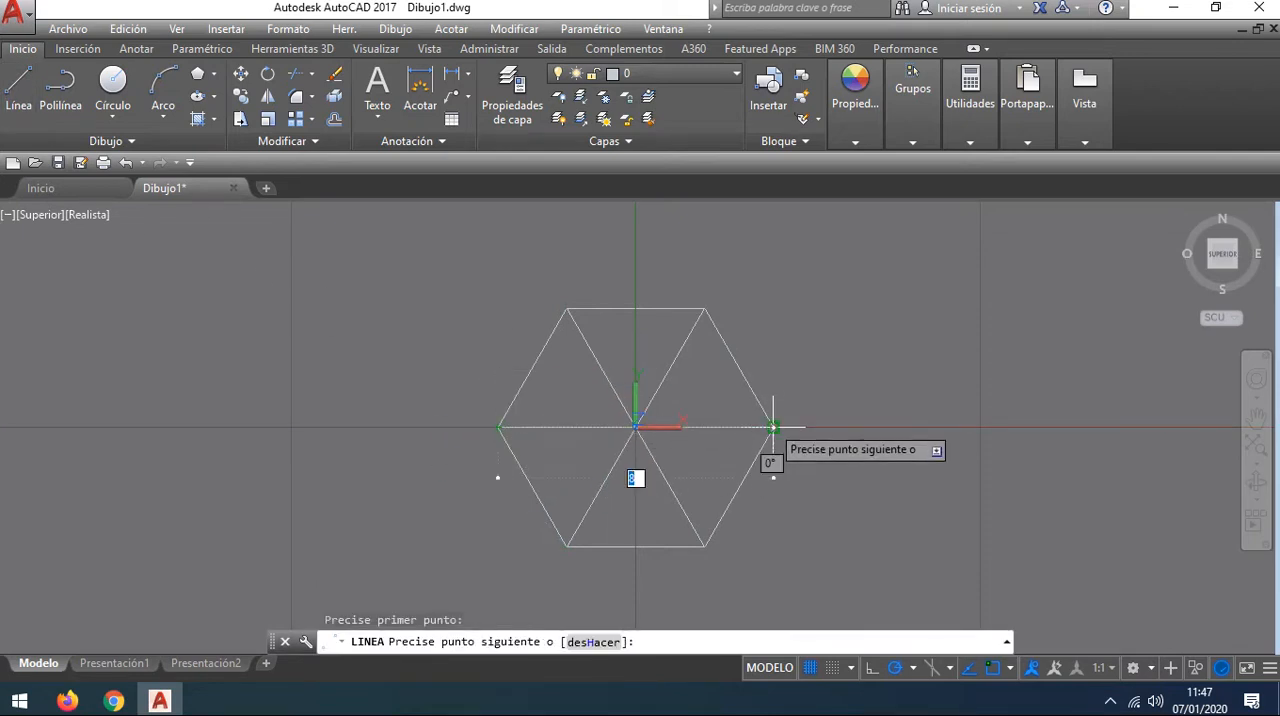
left_click(772, 429)
key("Escape")
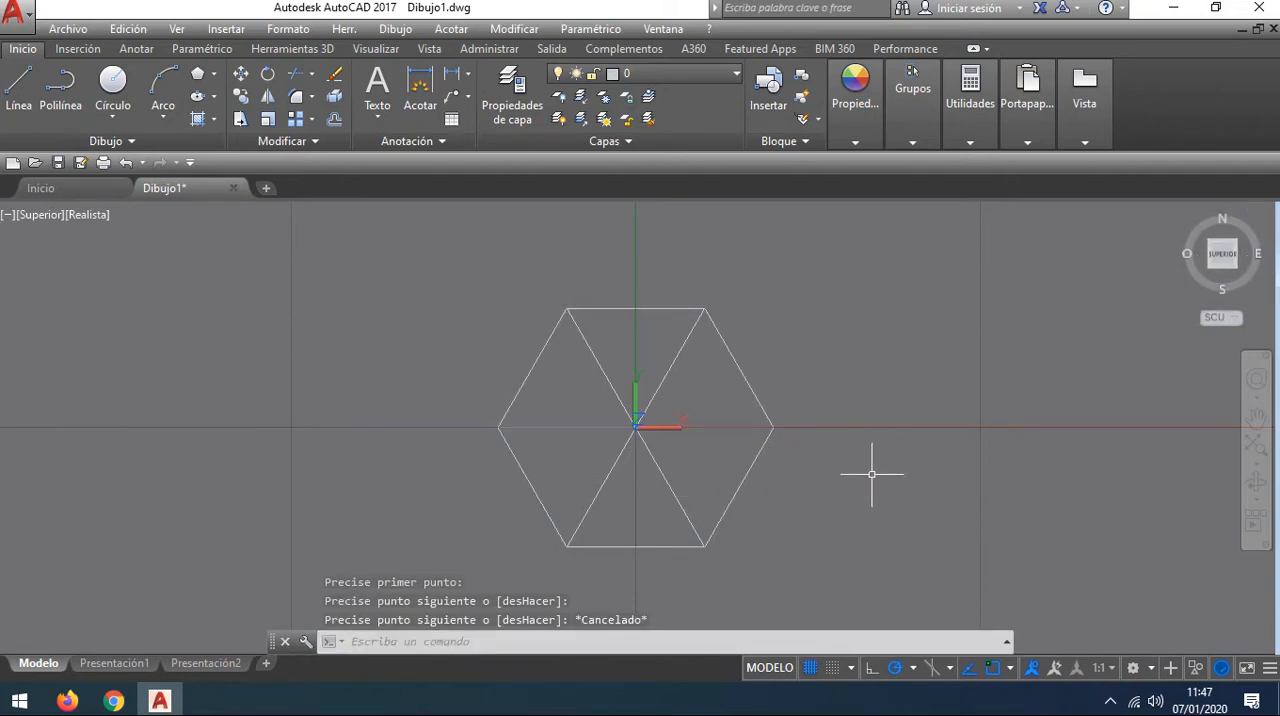
Step: Orbit from the top view to an oblique 3D view of the divided hexagon
middle_click_drag(868, 479, 889, 399, "shift")
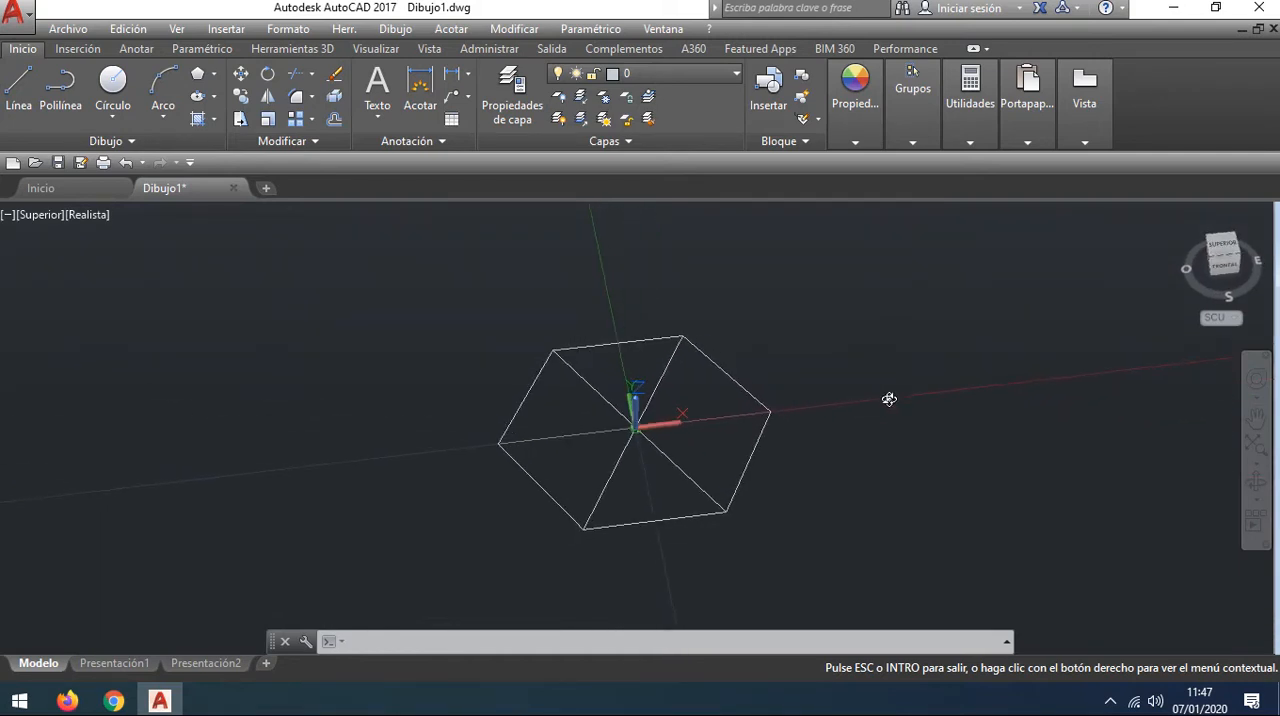
key("Escape")
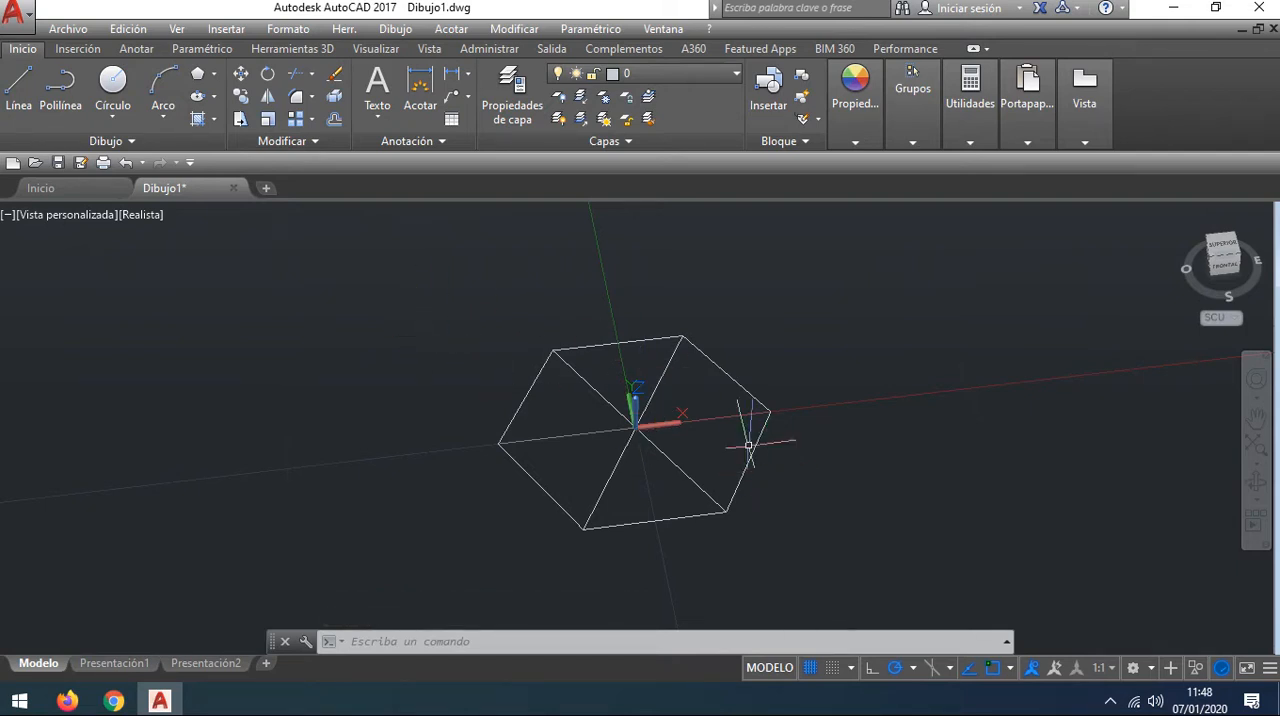
scroll(811, 445, "down", 3)
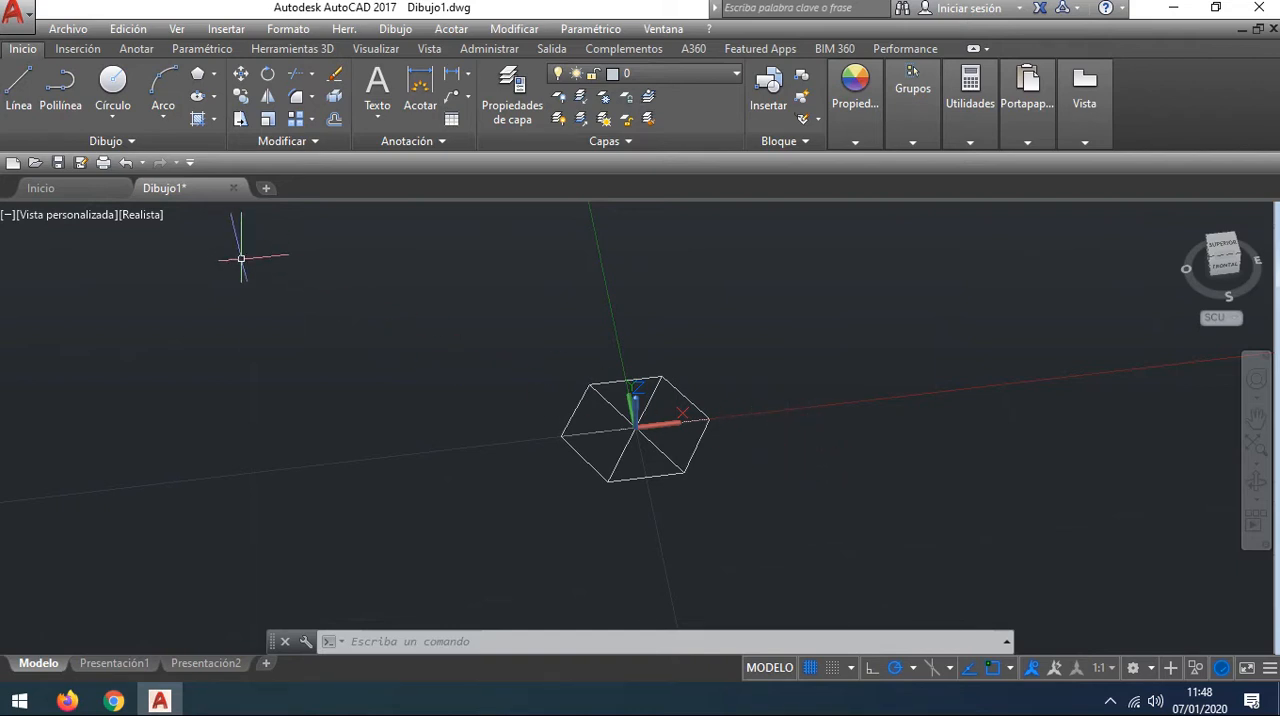
middle_click_drag(241, 258, 268, 358, "shift")
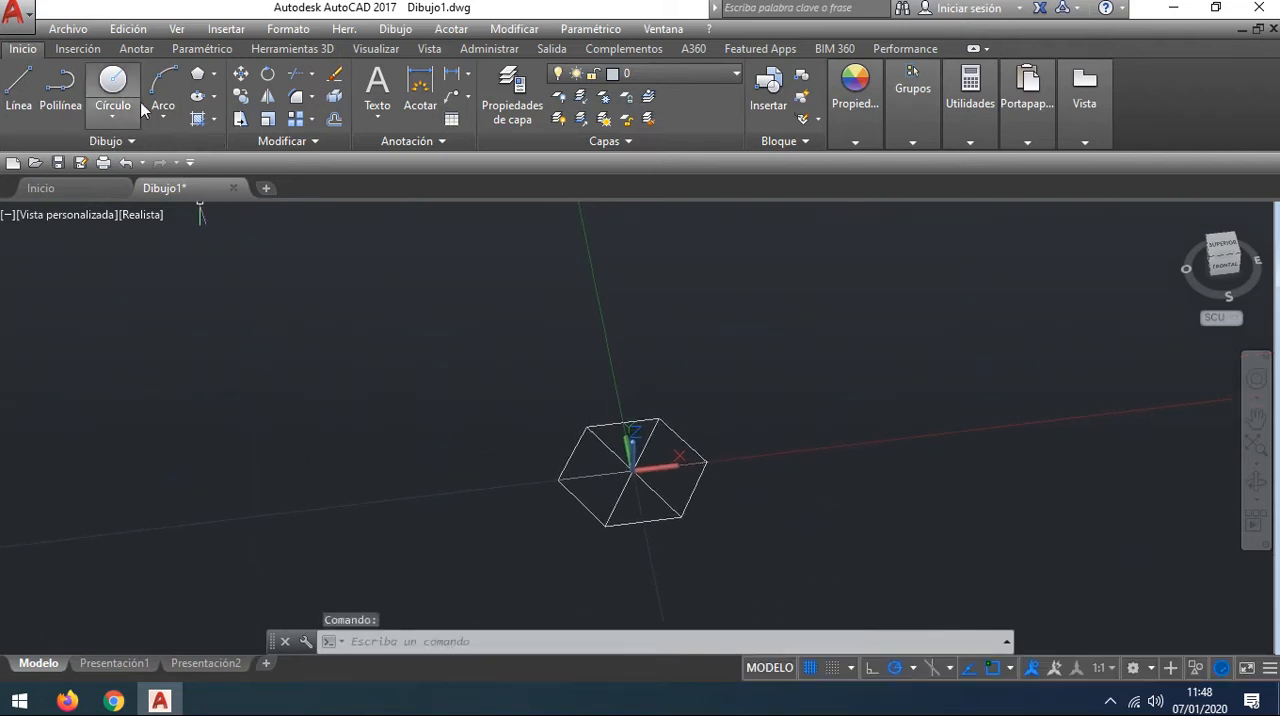
left_click(326, 49)
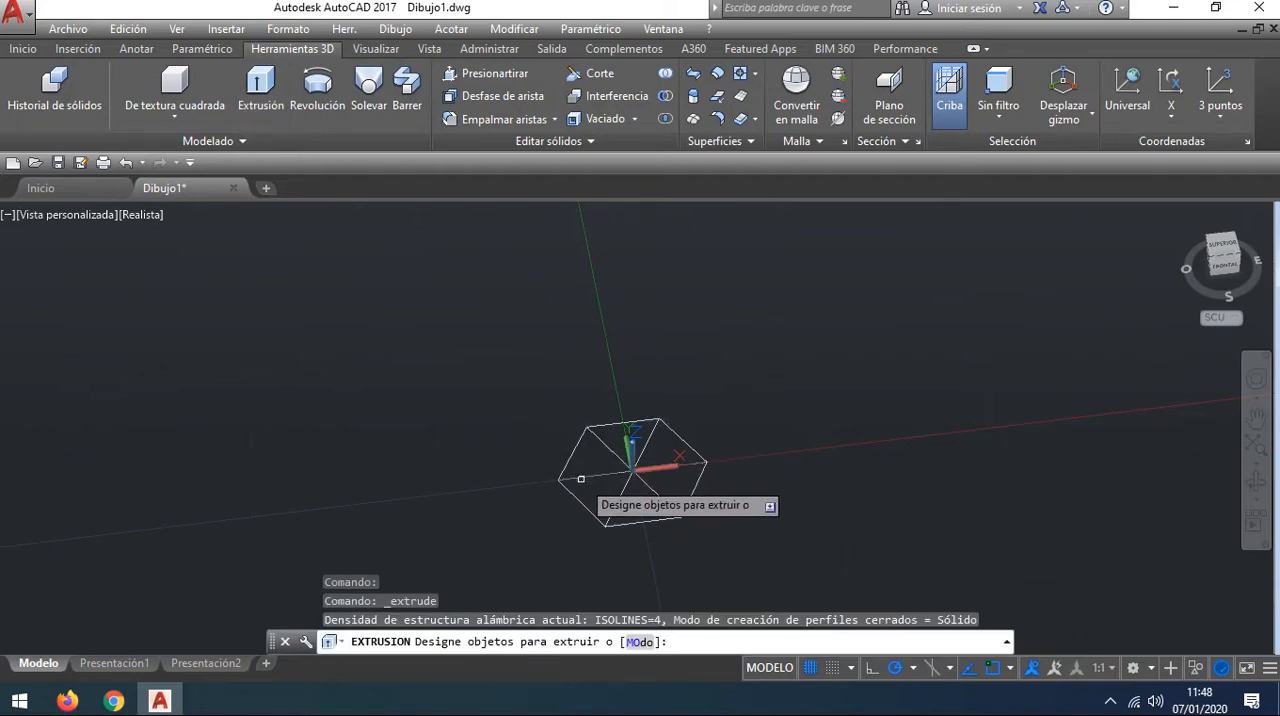
left_click(581, 477)
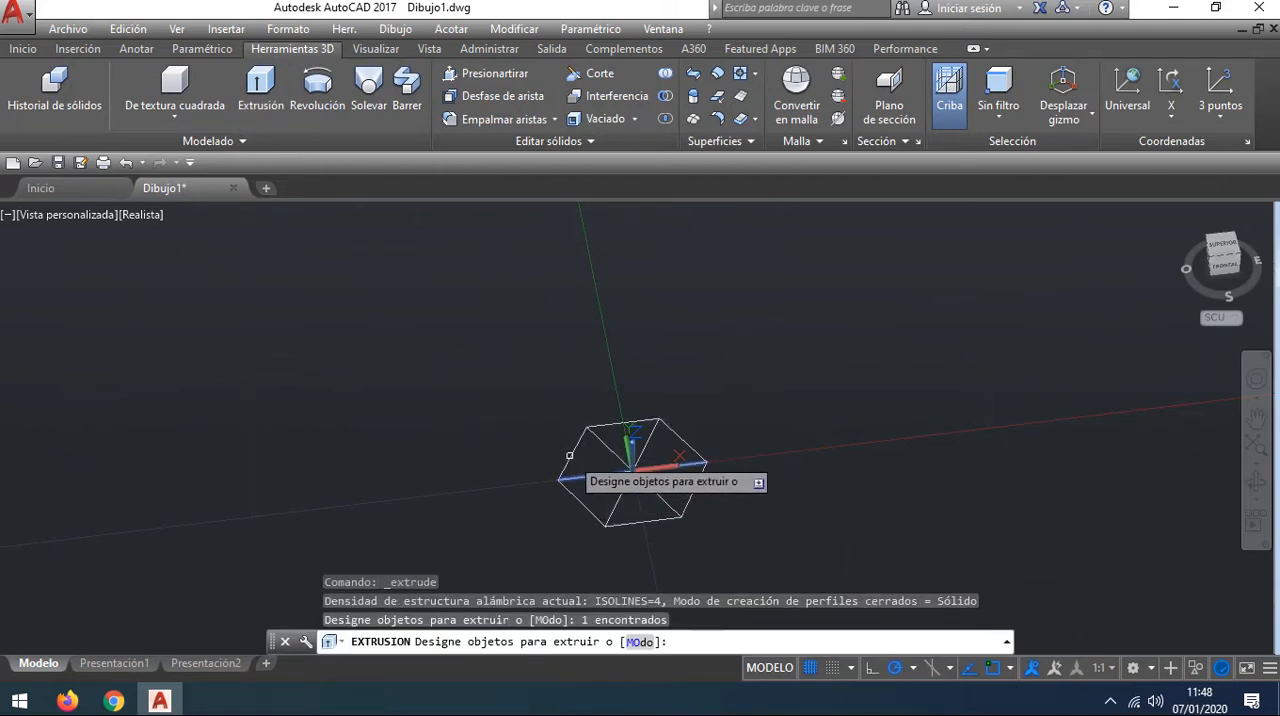
left_click(567, 457)
left_click(601, 447)
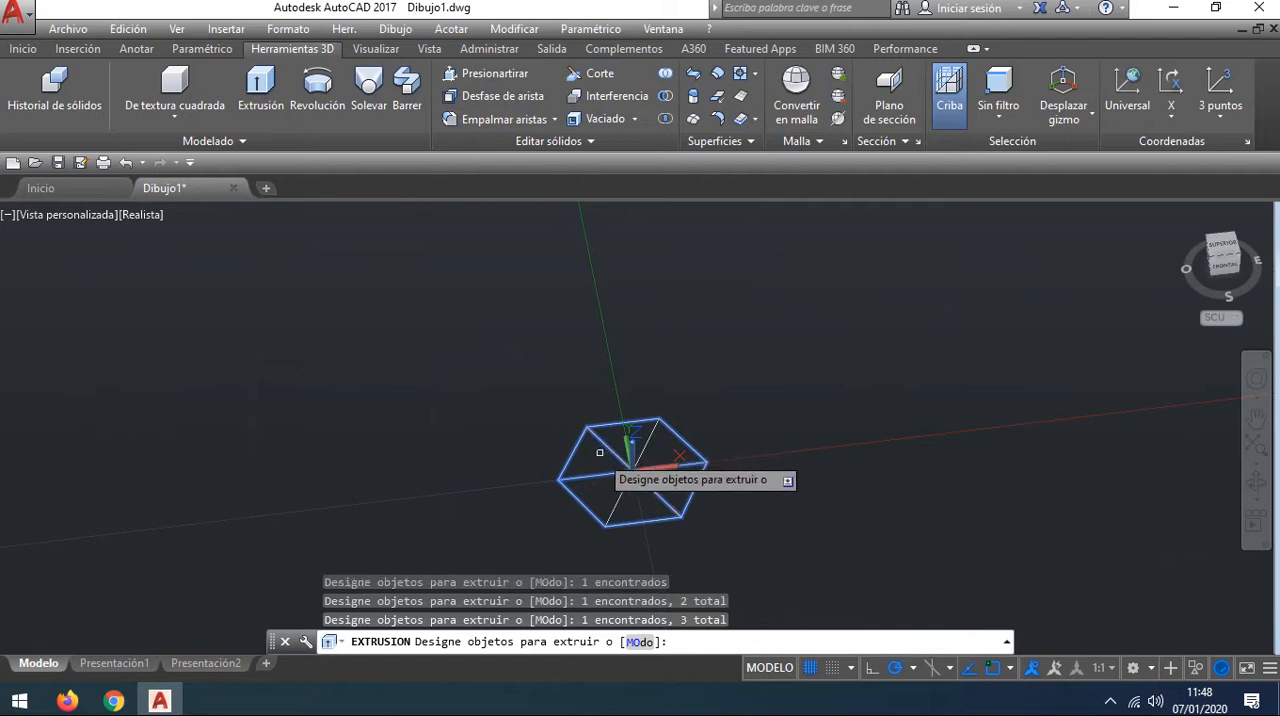
key("Return")
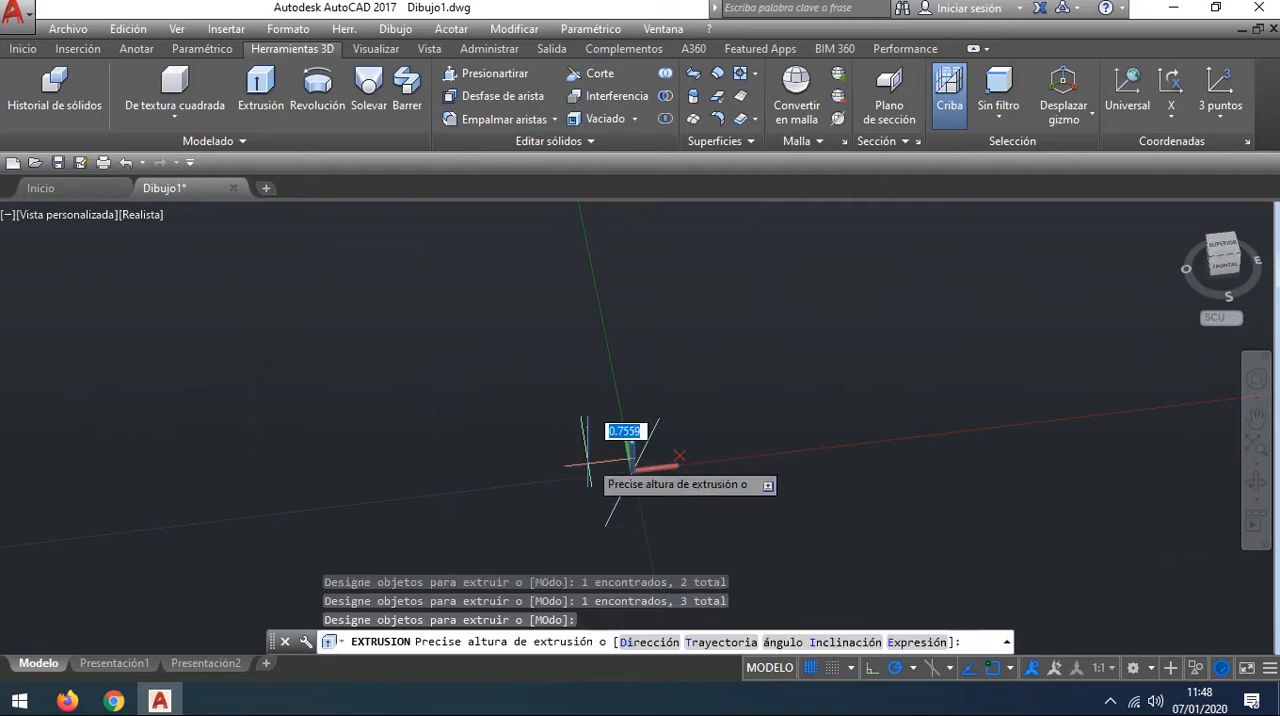
key("Escape")
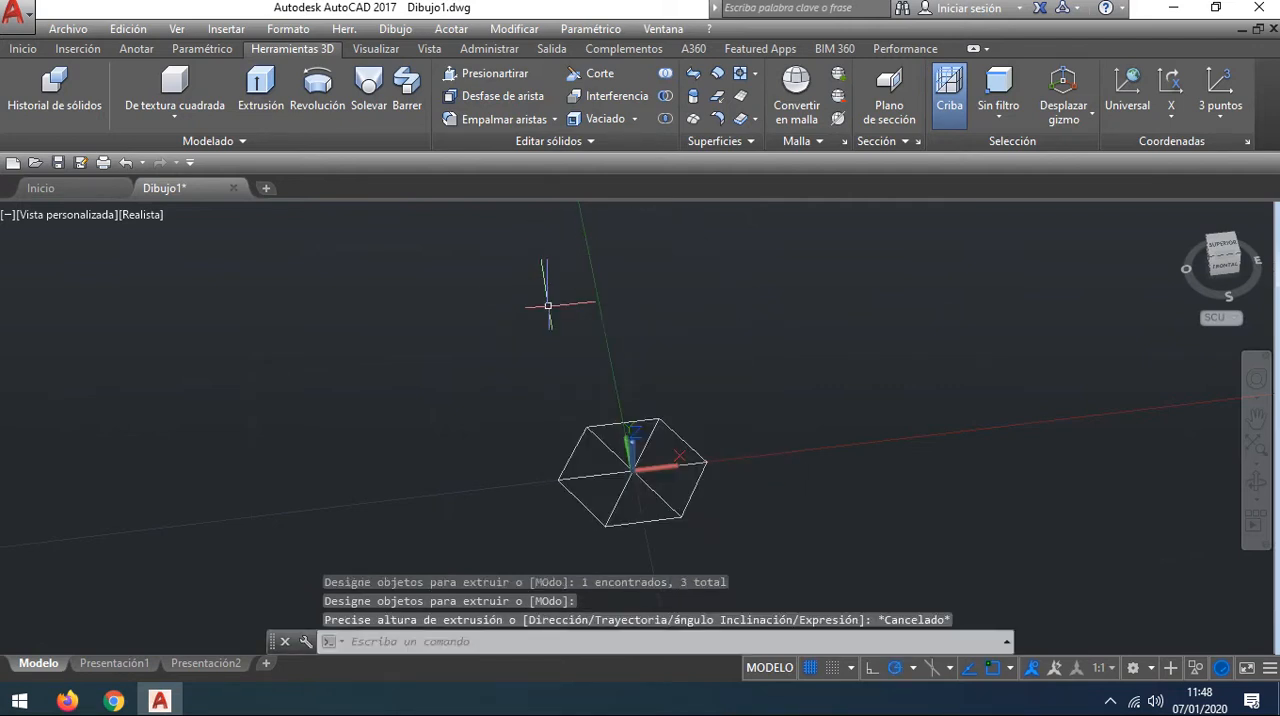
Step: Trim away five sides of the hexagon, using the three diagonals and the hexagon as cutting edges, leaving only the lower-right side
scroll(635, 488, "up", 1)
middle_click_drag(635, 488, 574, 486)
scroll(653, 366, "up", 1)
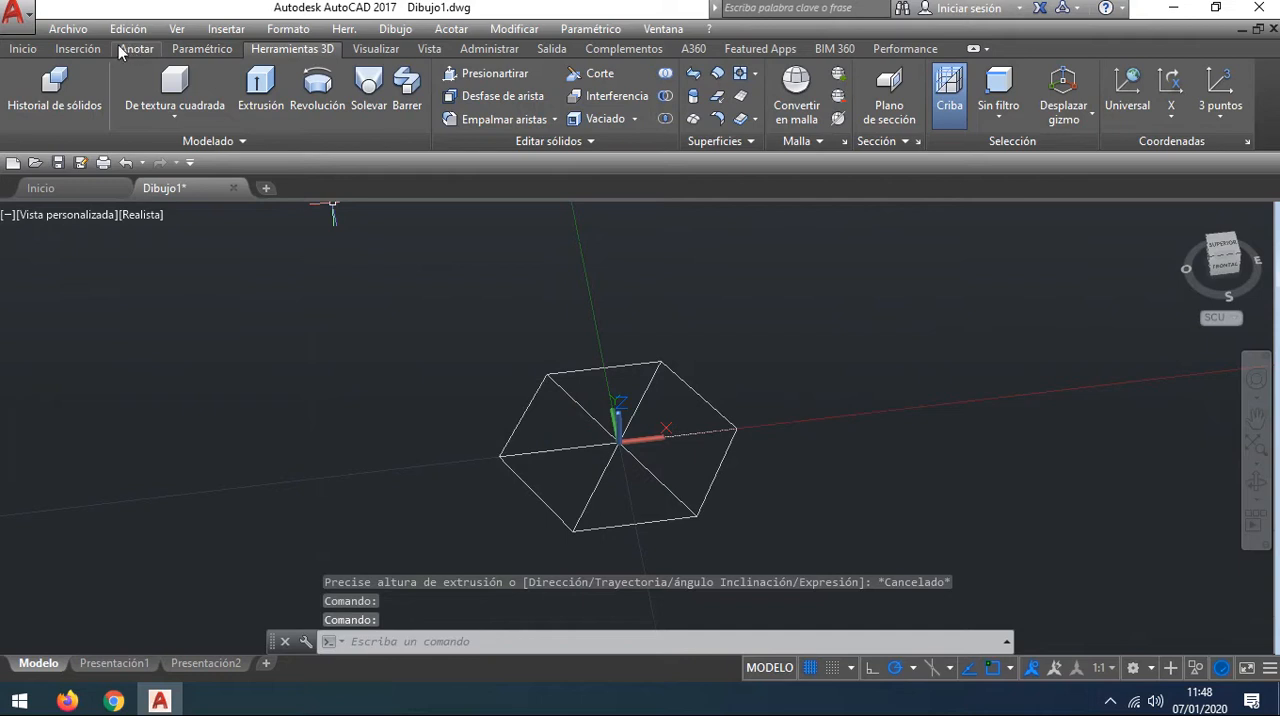
left_click(23, 49)
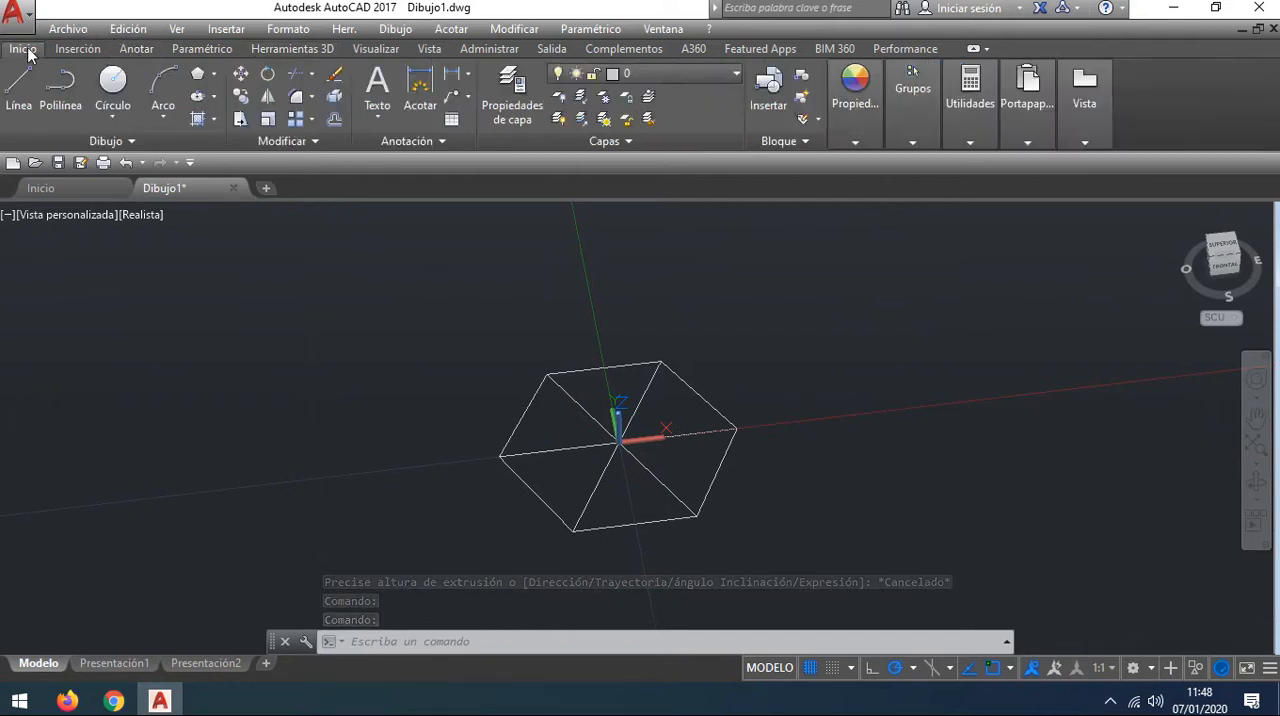
left_click(312, 76)
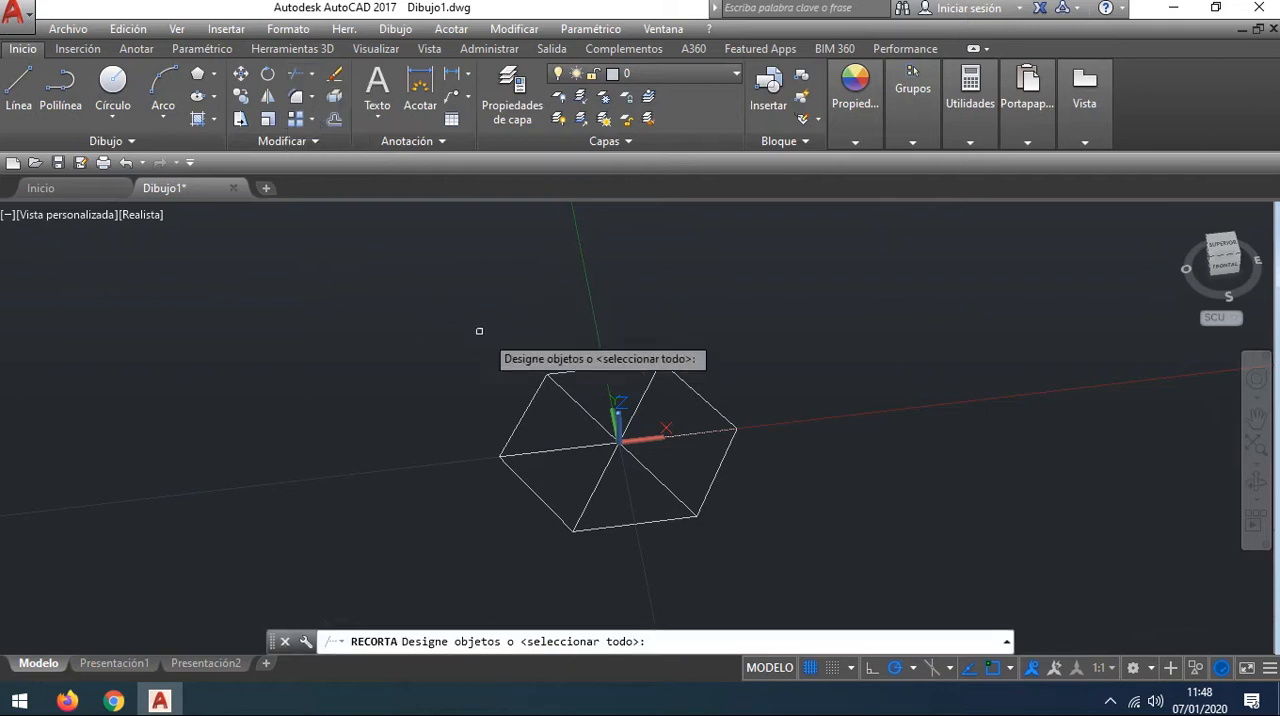
left_click(591, 416)
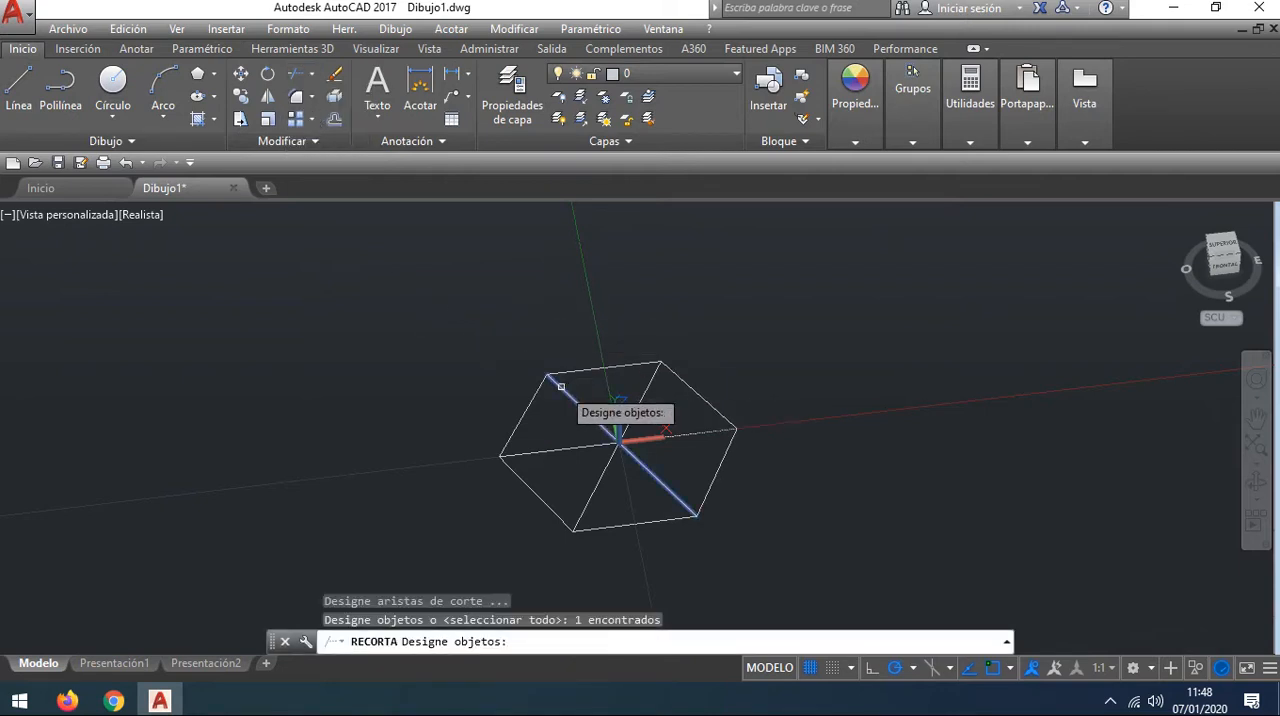
left_click(574, 445)
left_click(653, 380)
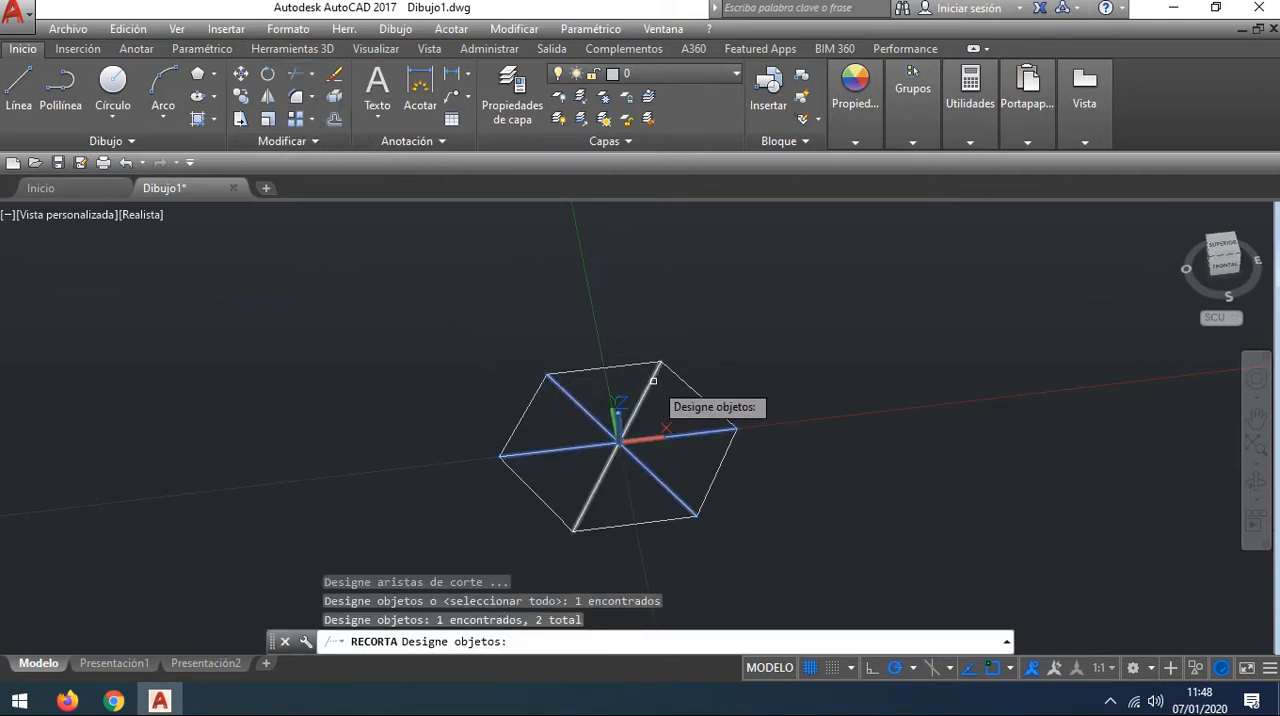
left_click(678, 377)
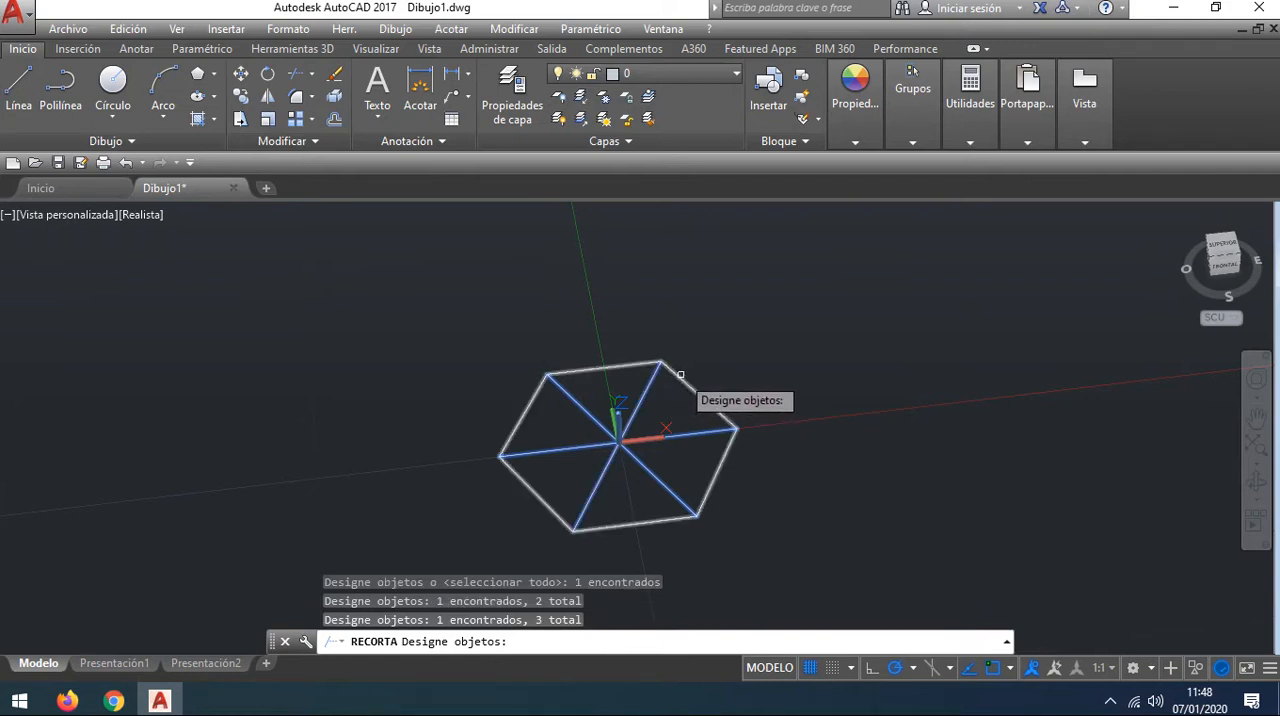
key("Return")
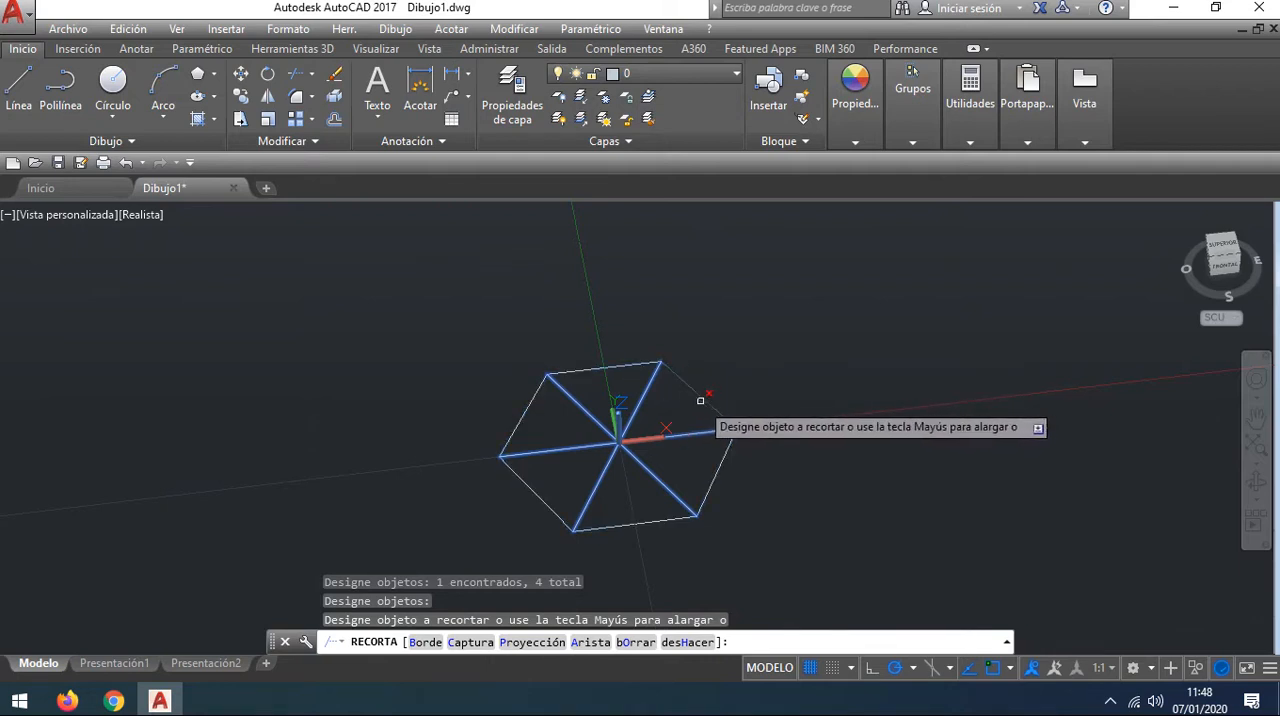
left_click(690, 386)
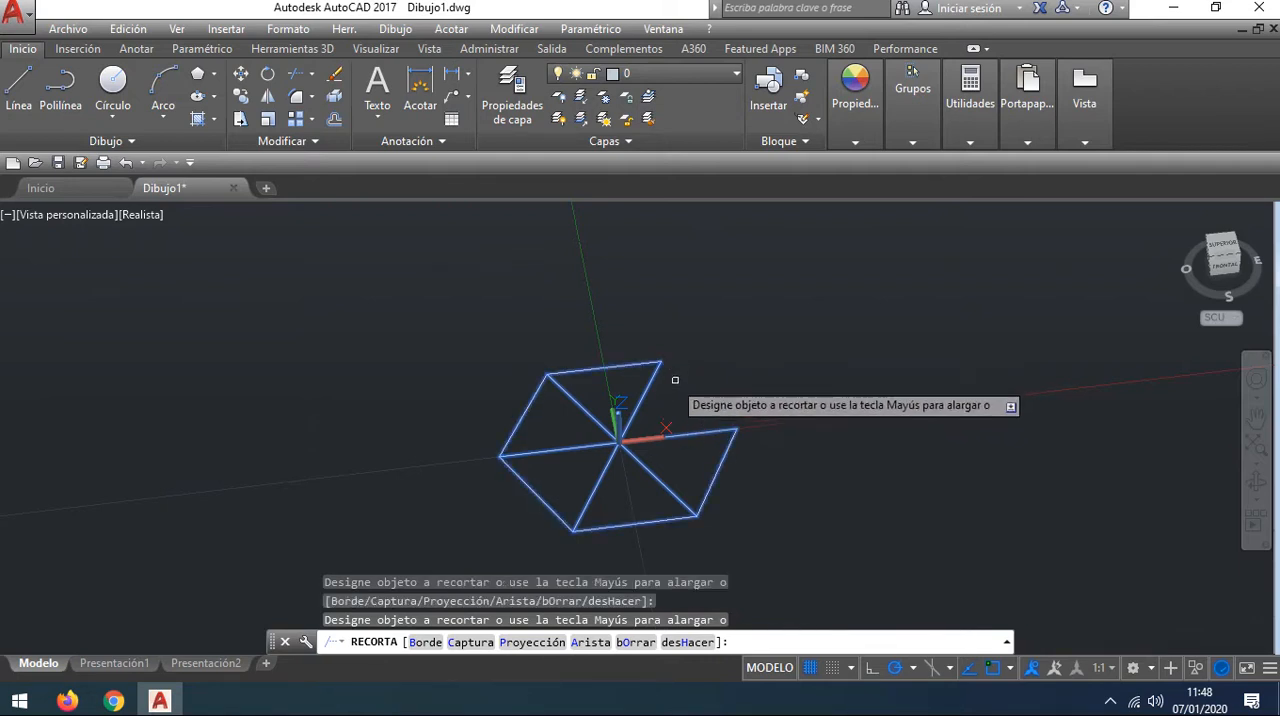
left_click(529, 401)
left_click(520, 477)
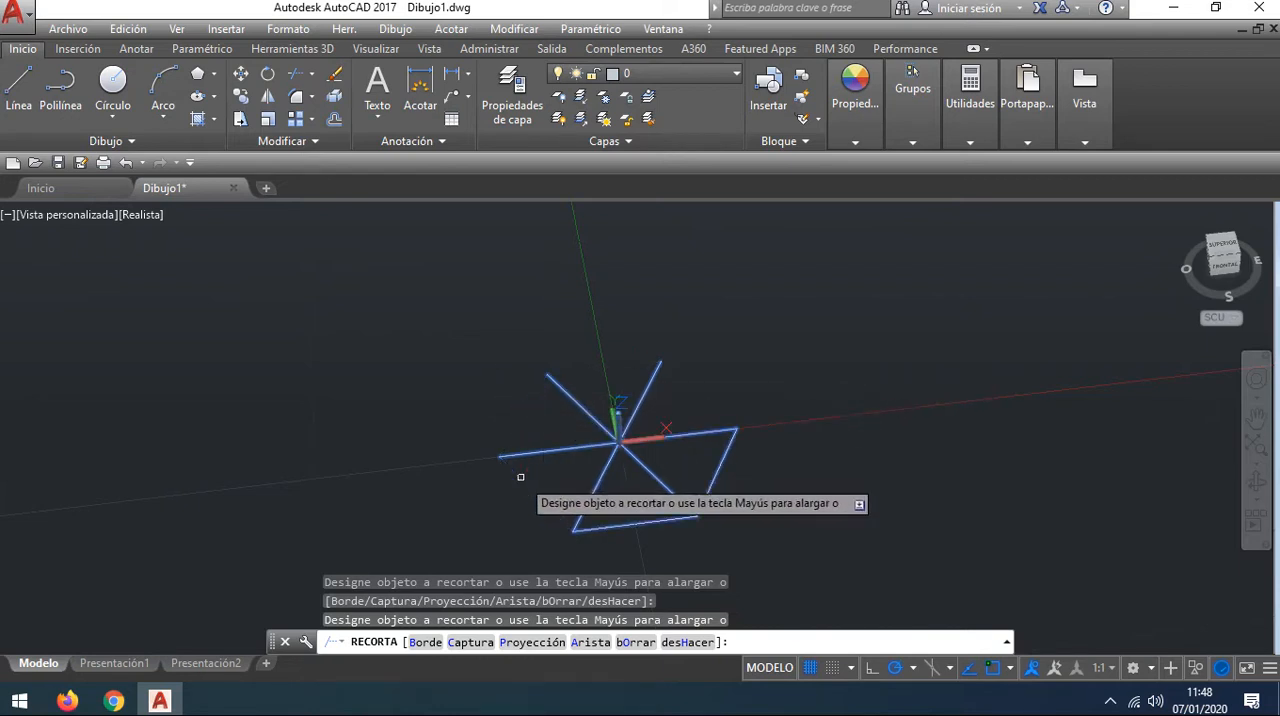
left_click(670, 519)
left_click(722, 472)
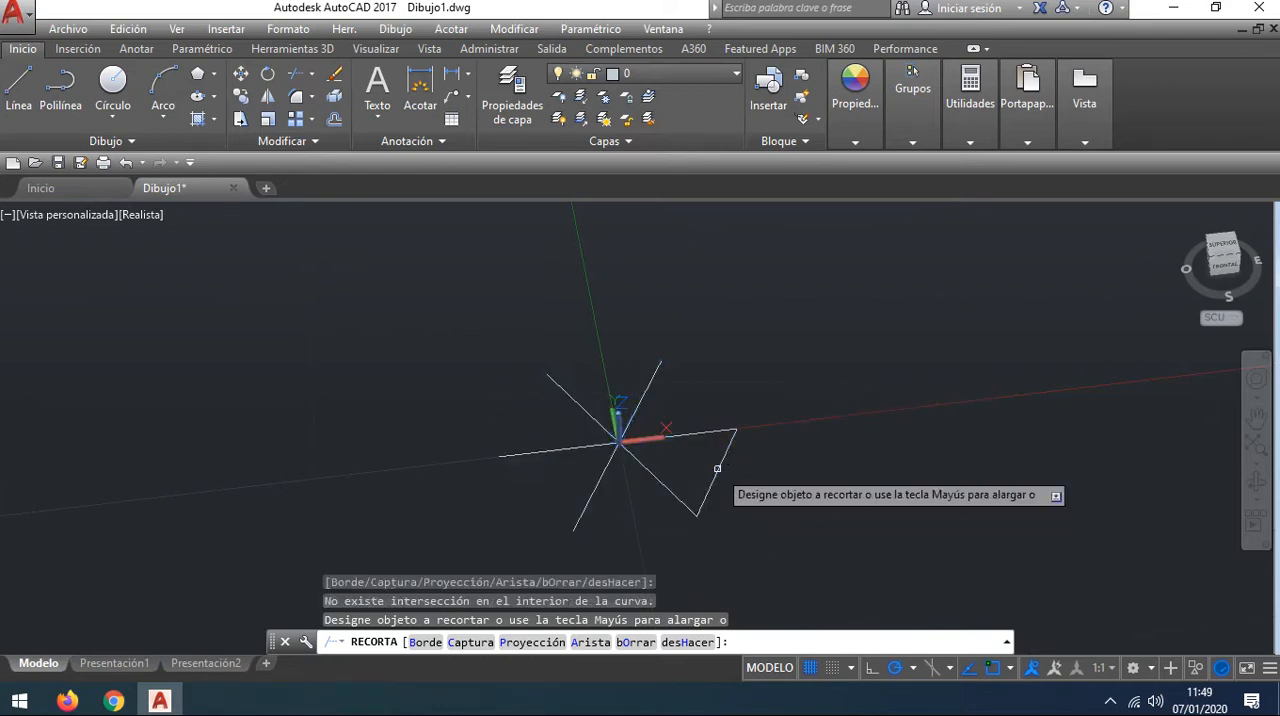
key("Escape")
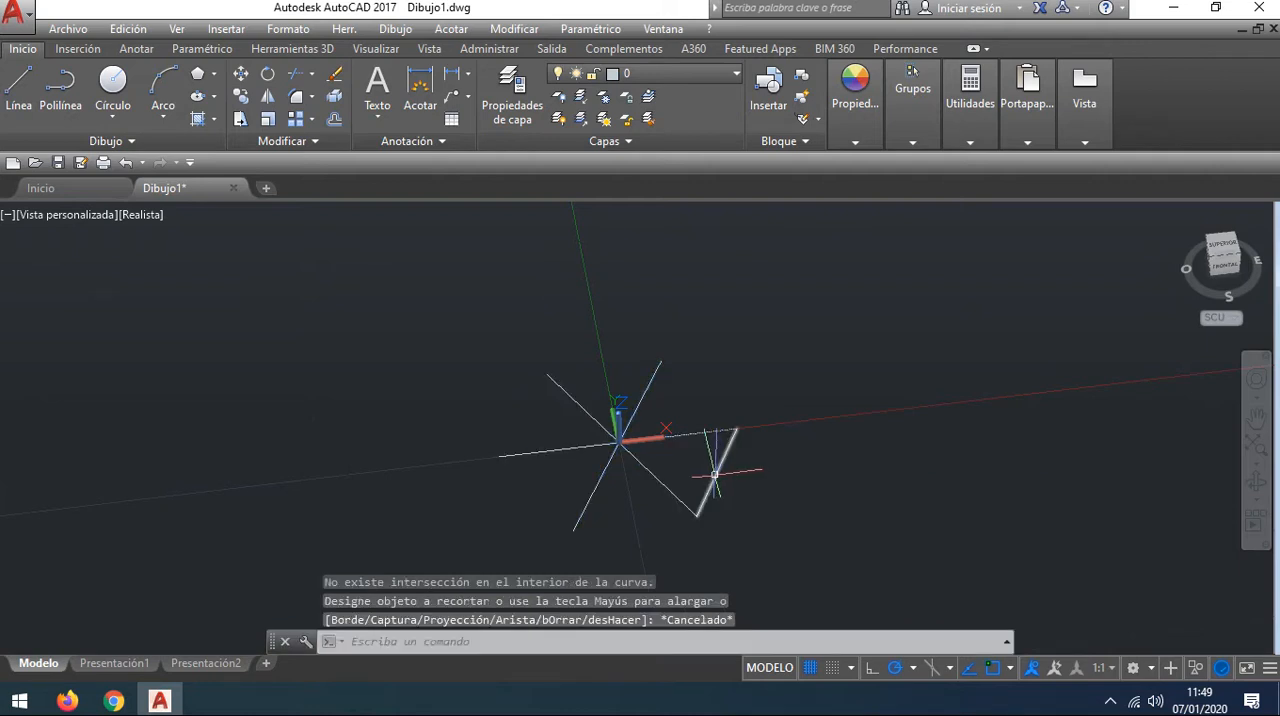
Step: Redraw the hexagon's five missing sides with connected lines from the rightmost vertex around to the lower-right vertex
left_click(18, 88)
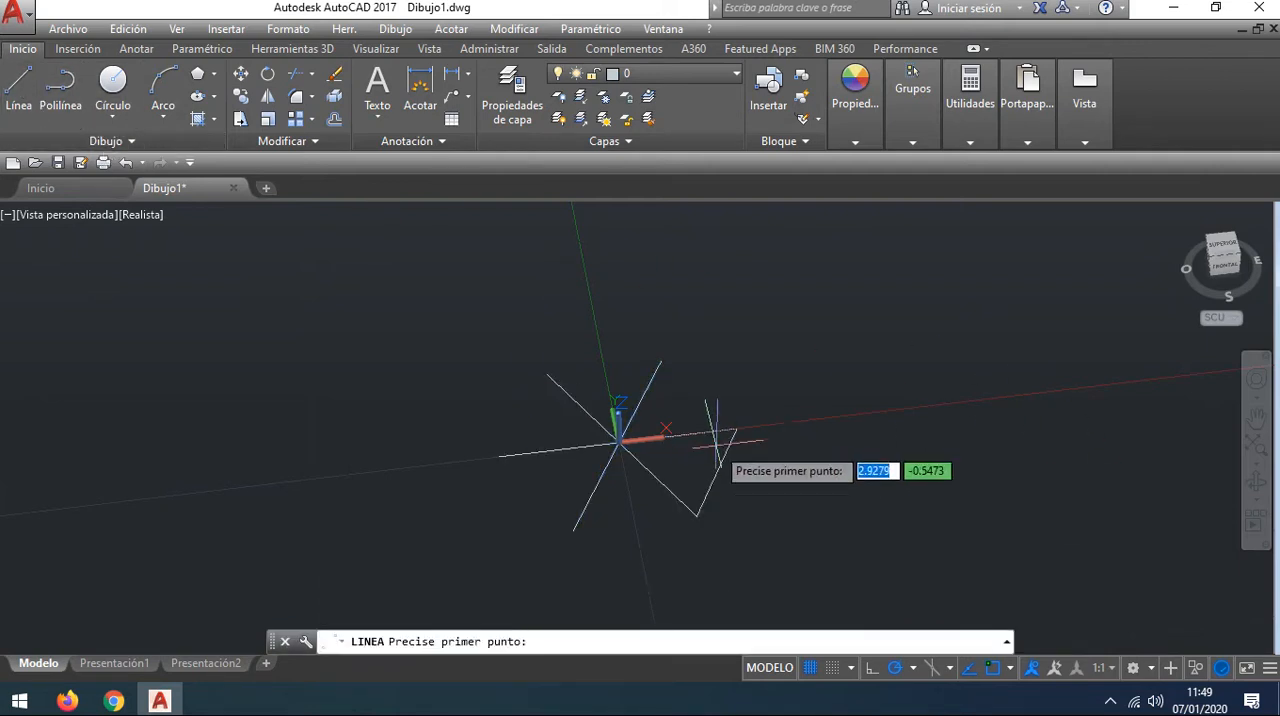
left_click(736, 429)
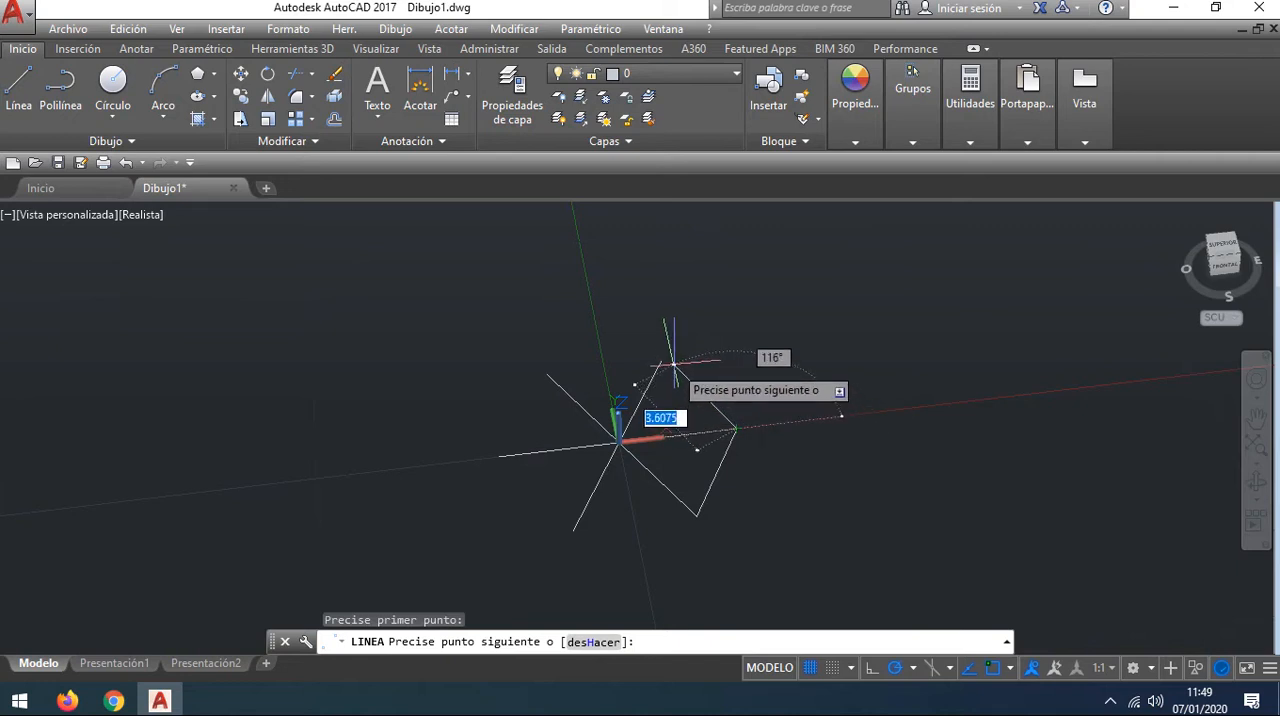
left_click(576, 370)
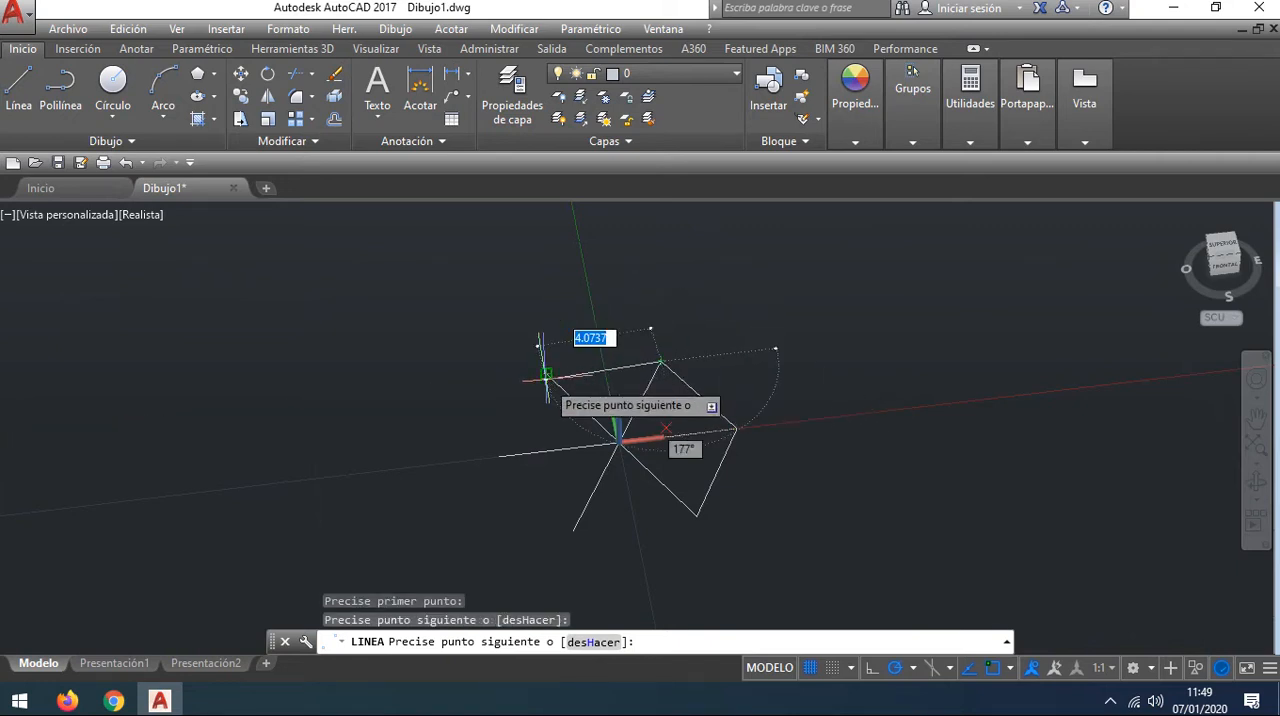
left_click(547, 374)
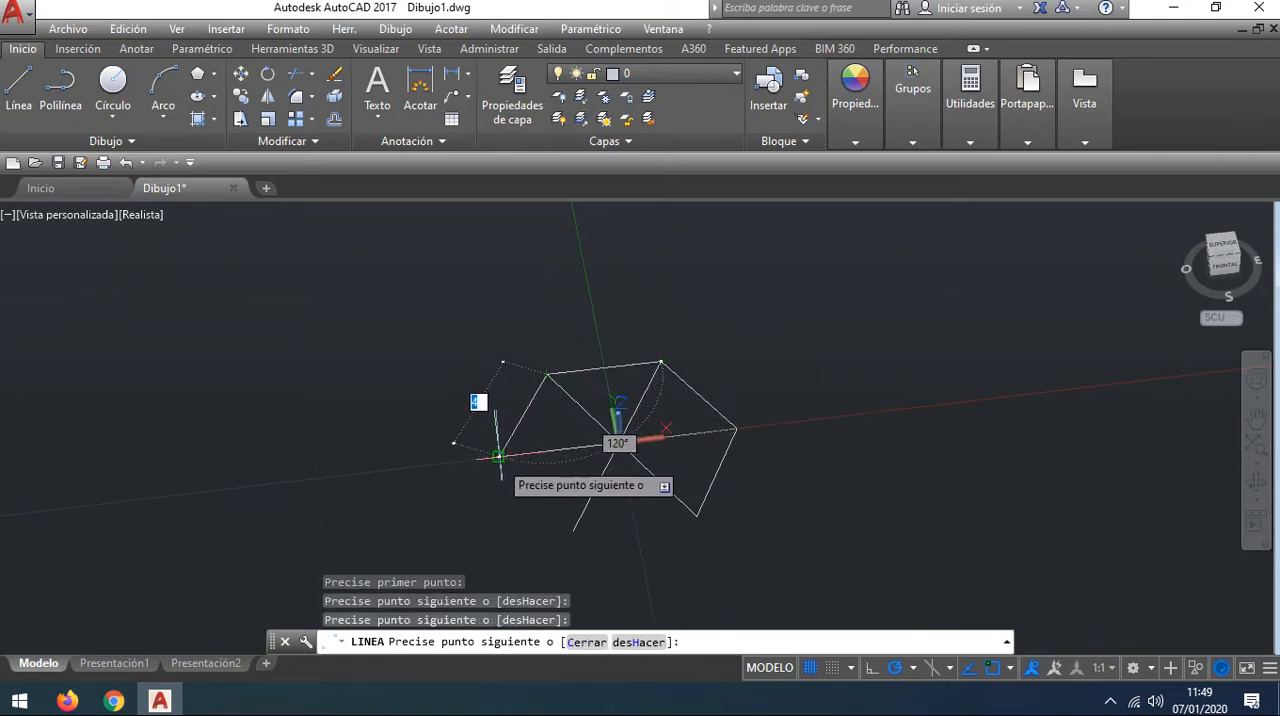
left_click(497, 456)
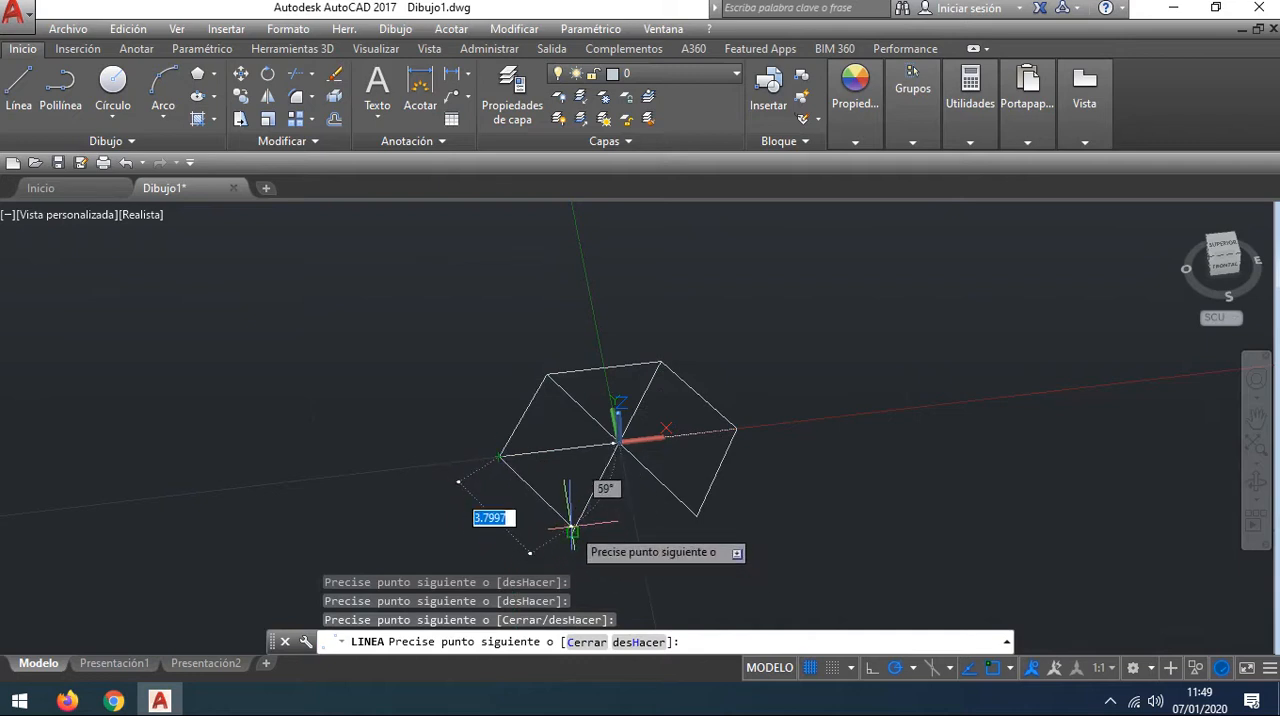
left_click(572, 530)
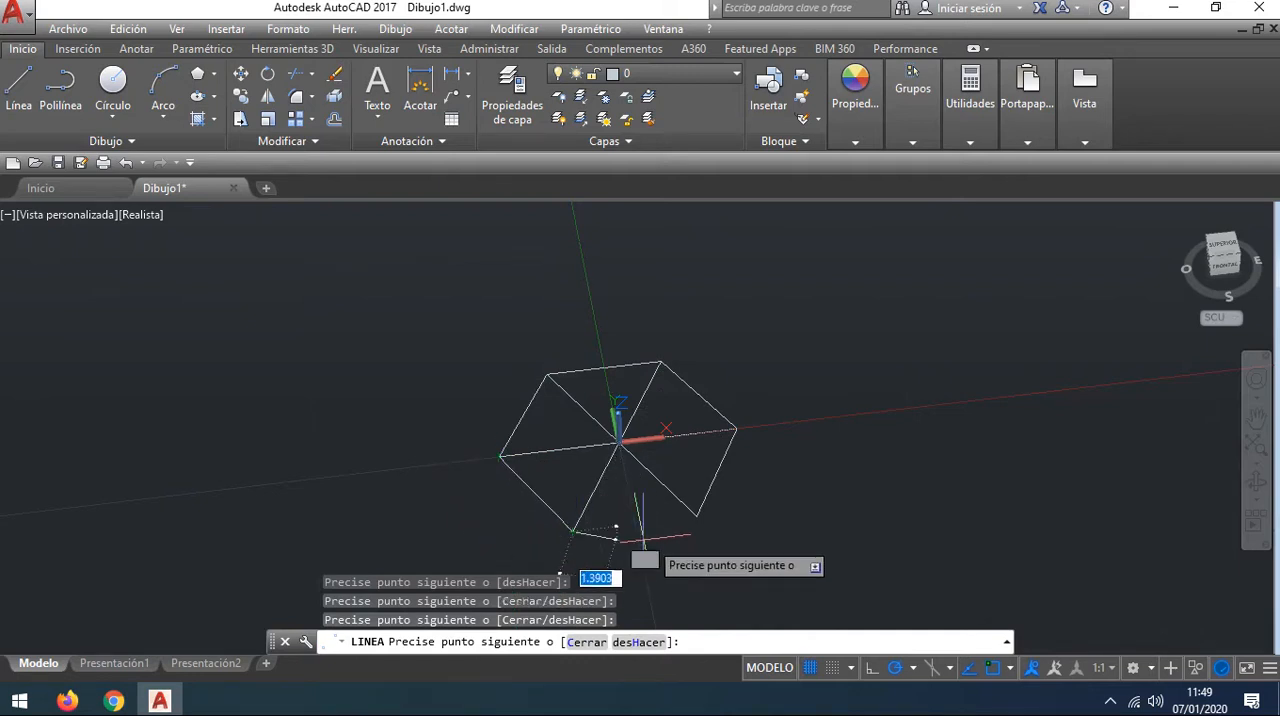
left_click(697, 516)
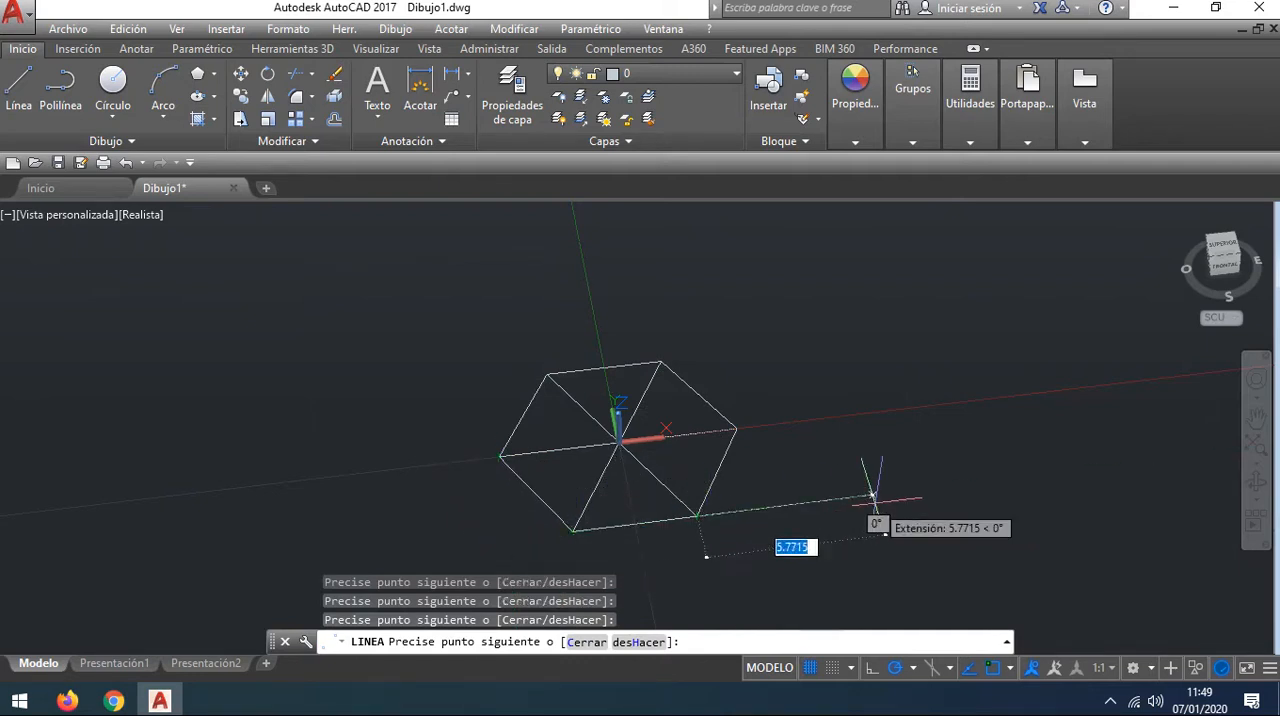
key("Escape")
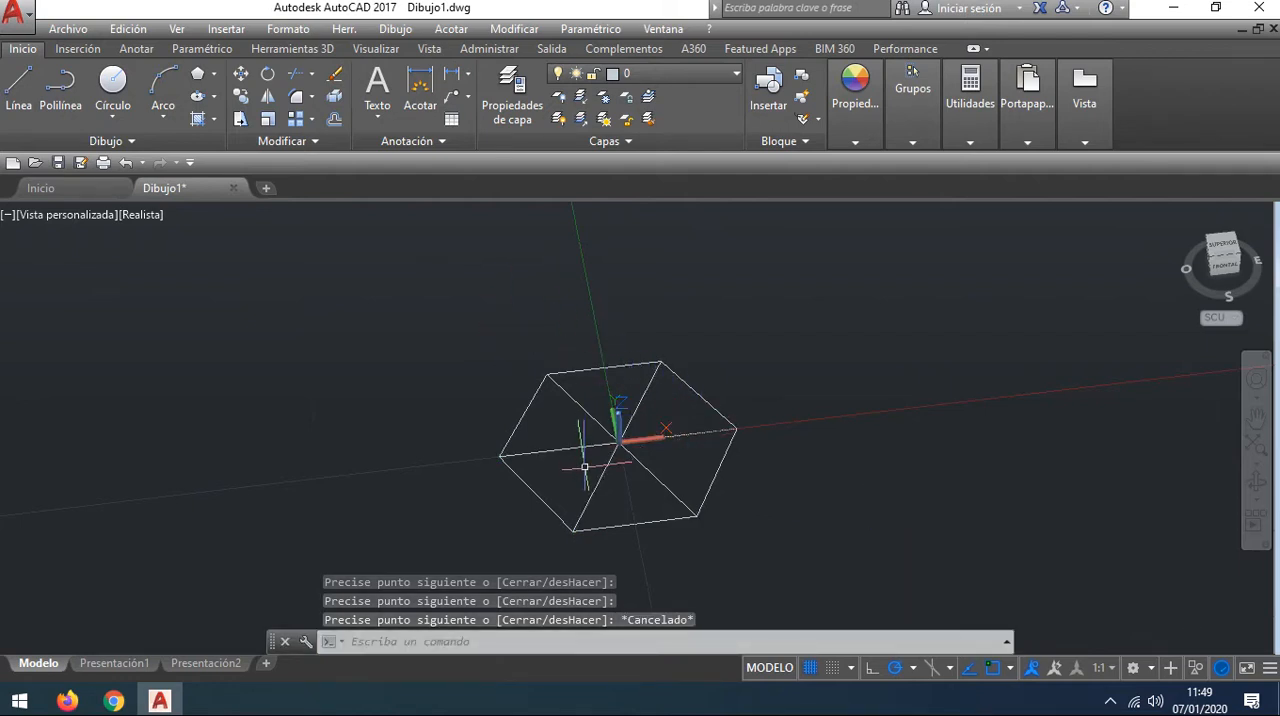
Step: Shorten the two slanted diagonals by stretching their lower endpoints to the hexagon's centre
left_click(636, 408)
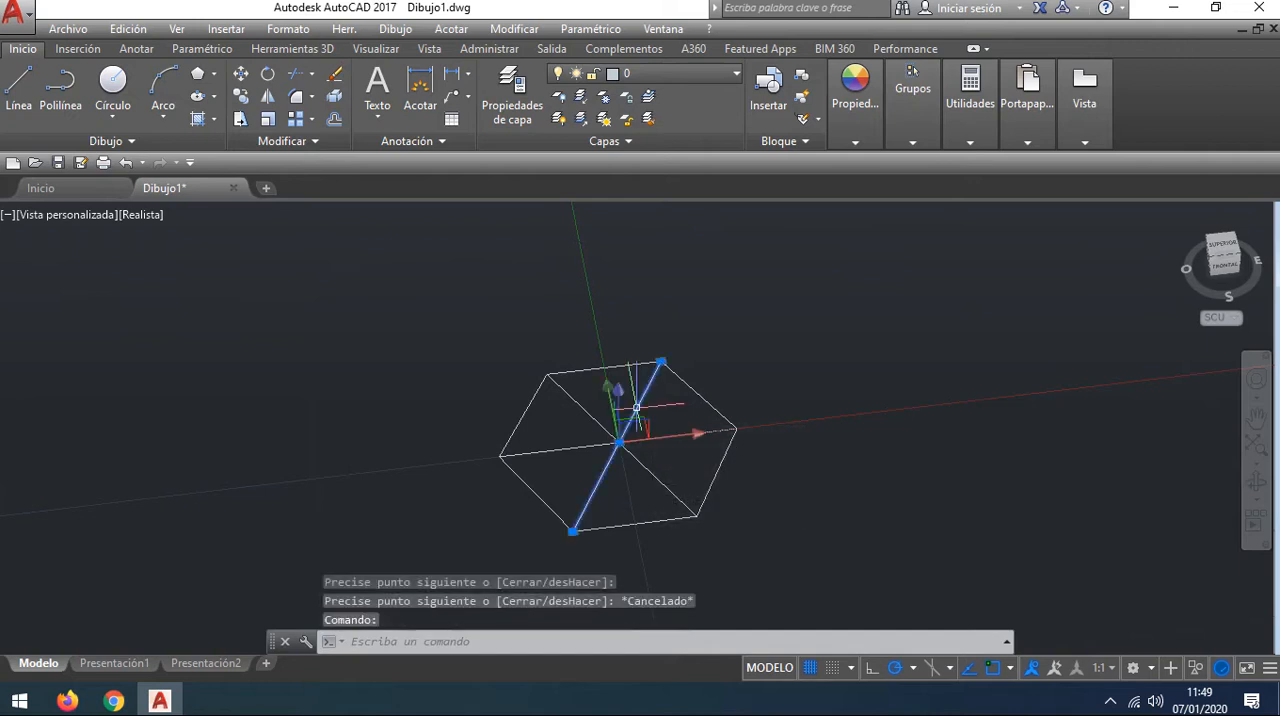
left_click(572, 530)
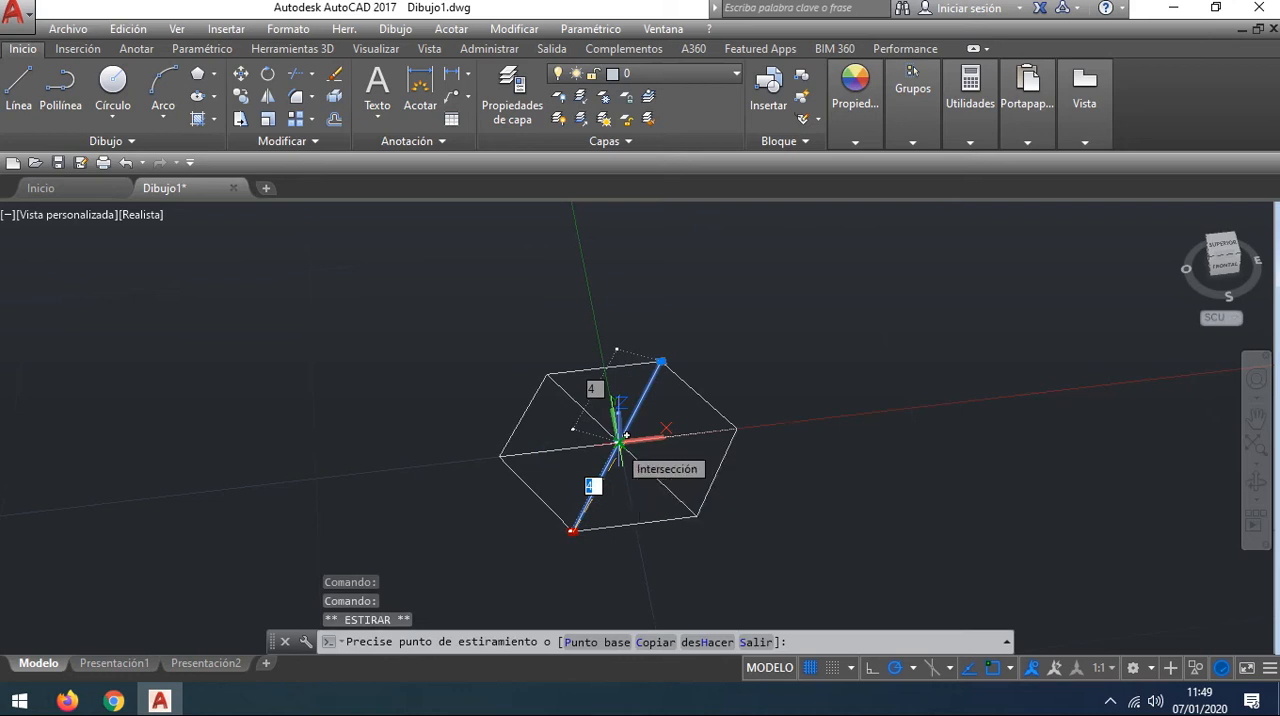
right_click(624, 436)
key("Escape")
key("Escape")
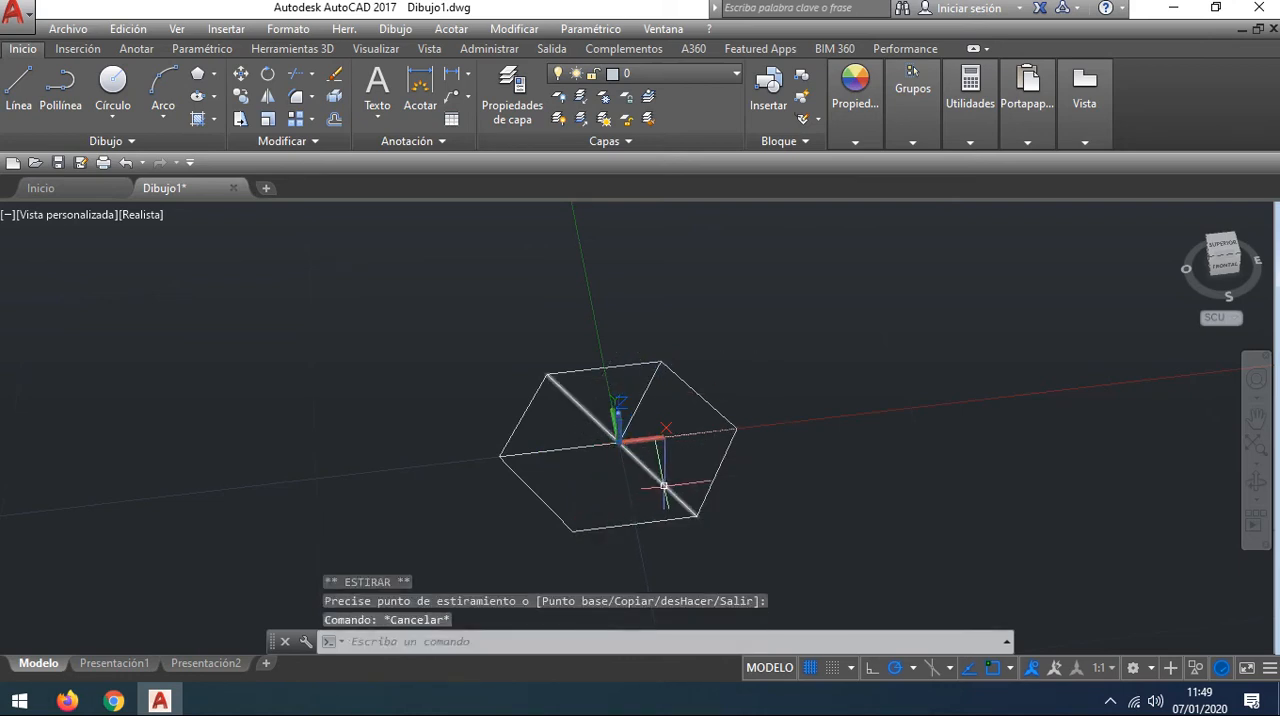
left_click(686, 505)
left_click(696, 516)
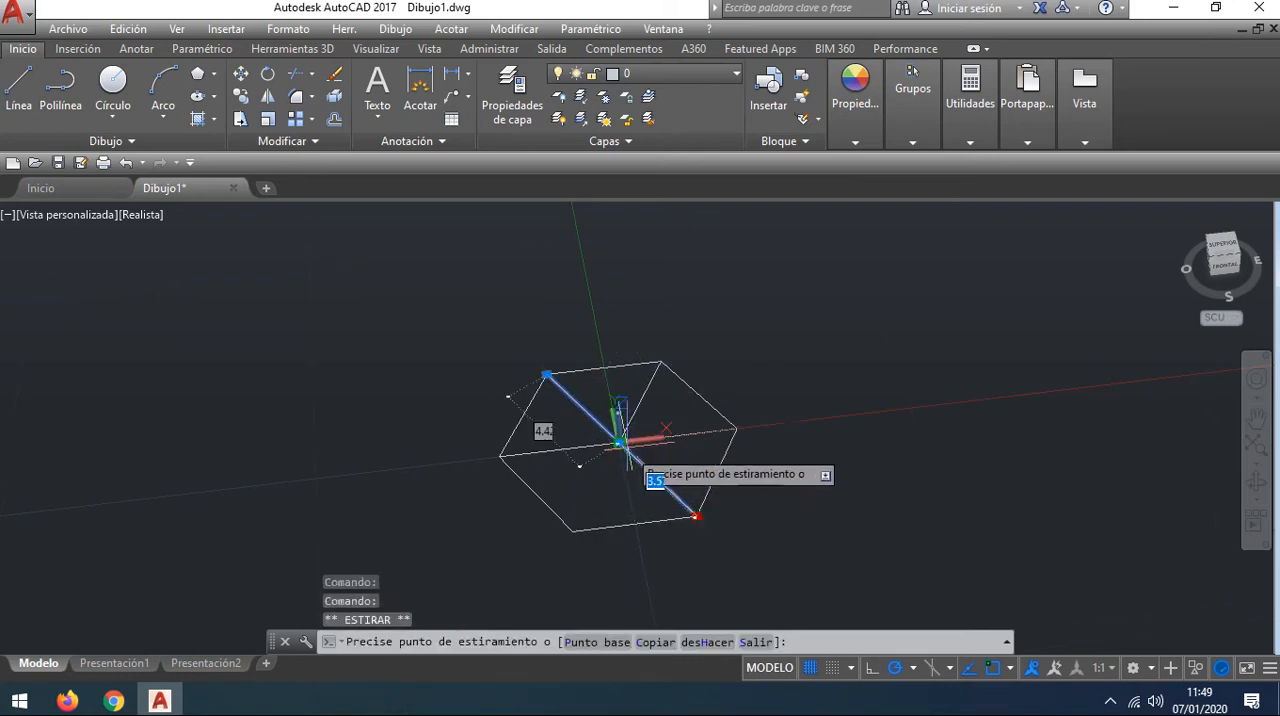
key("Escape")
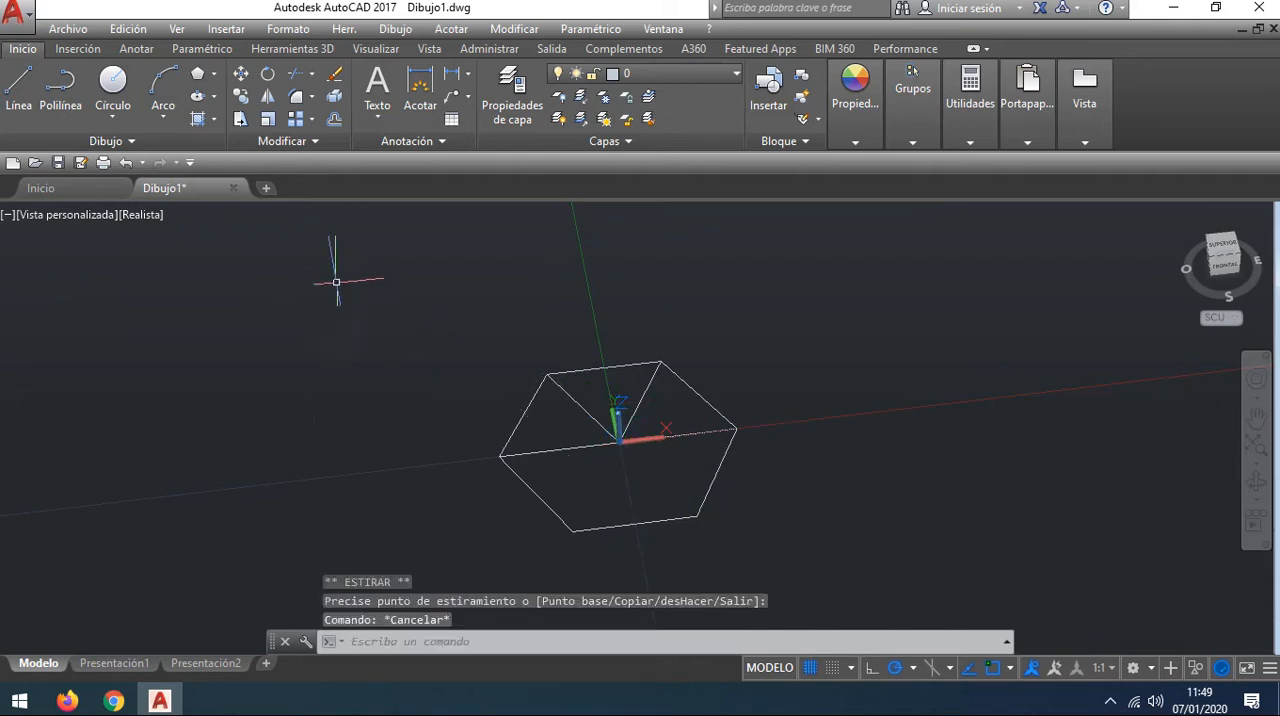
Step: Replace the horizontal diagonal with two lines, one 4 units long from the leftmost vertex to the centre and one on to the rightmost vertex
left_click(593, 447)
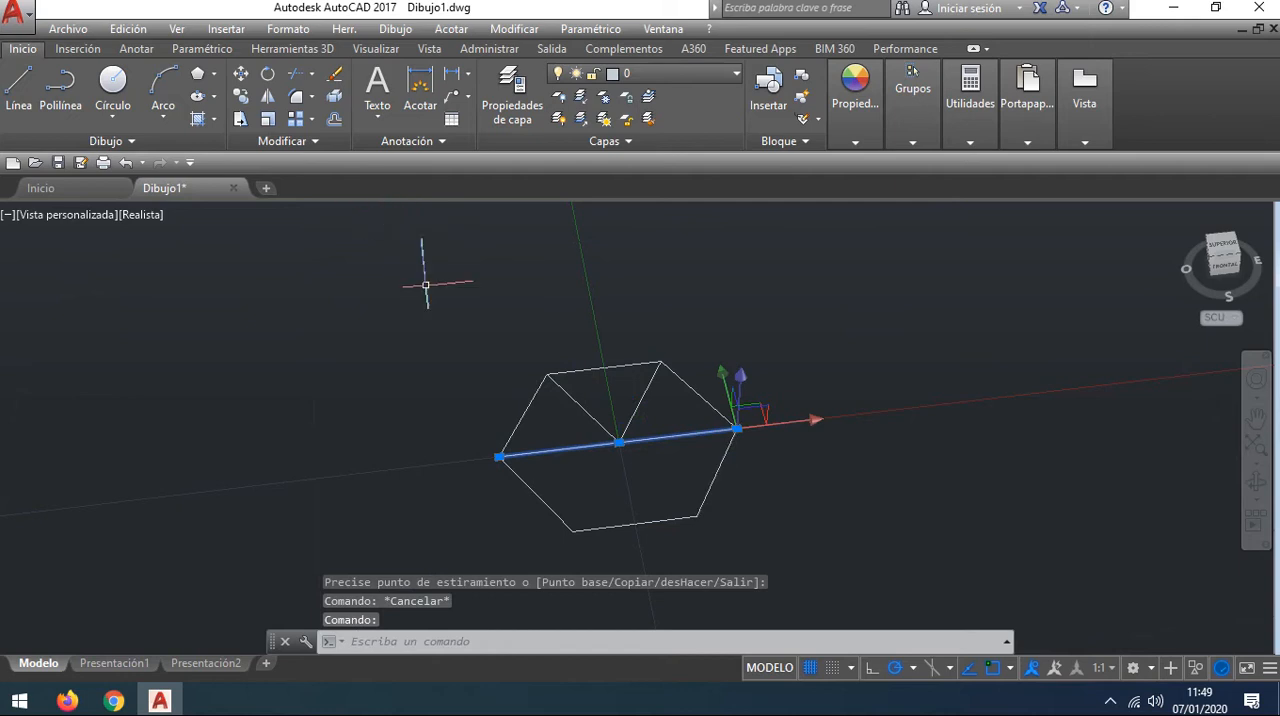
key("Delete")
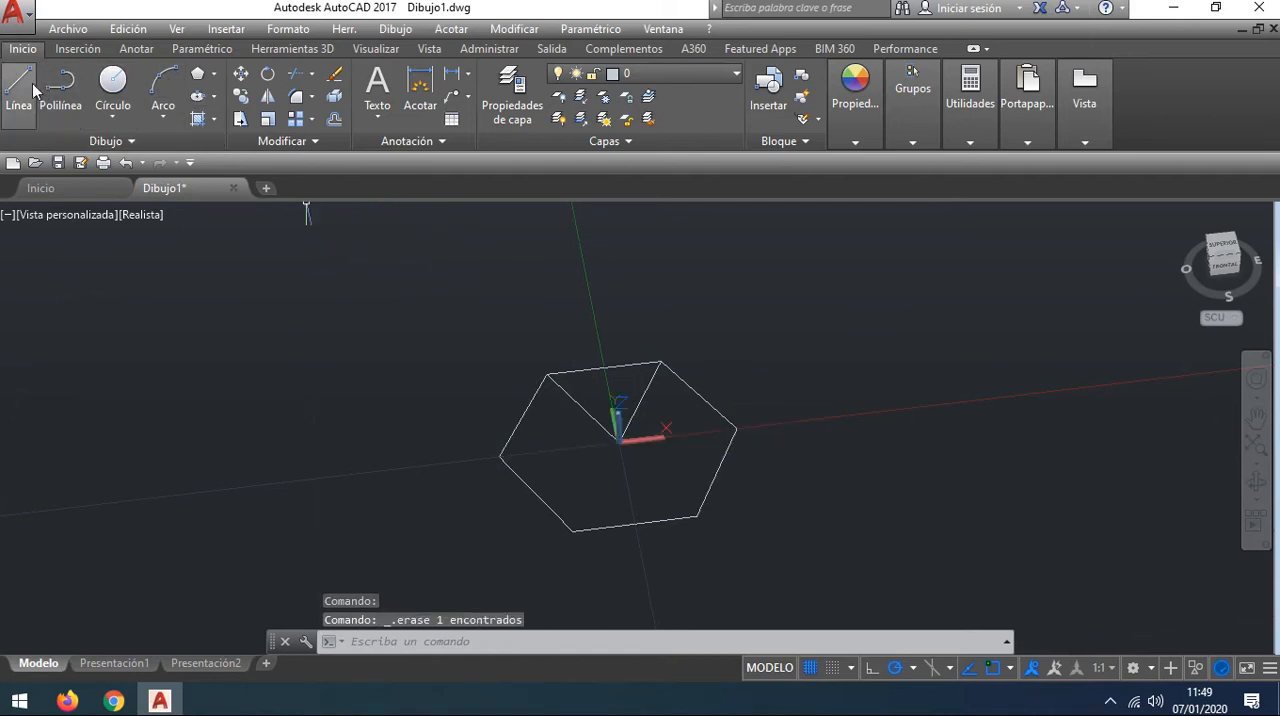
left_click(33, 90)
left_click(500, 457)
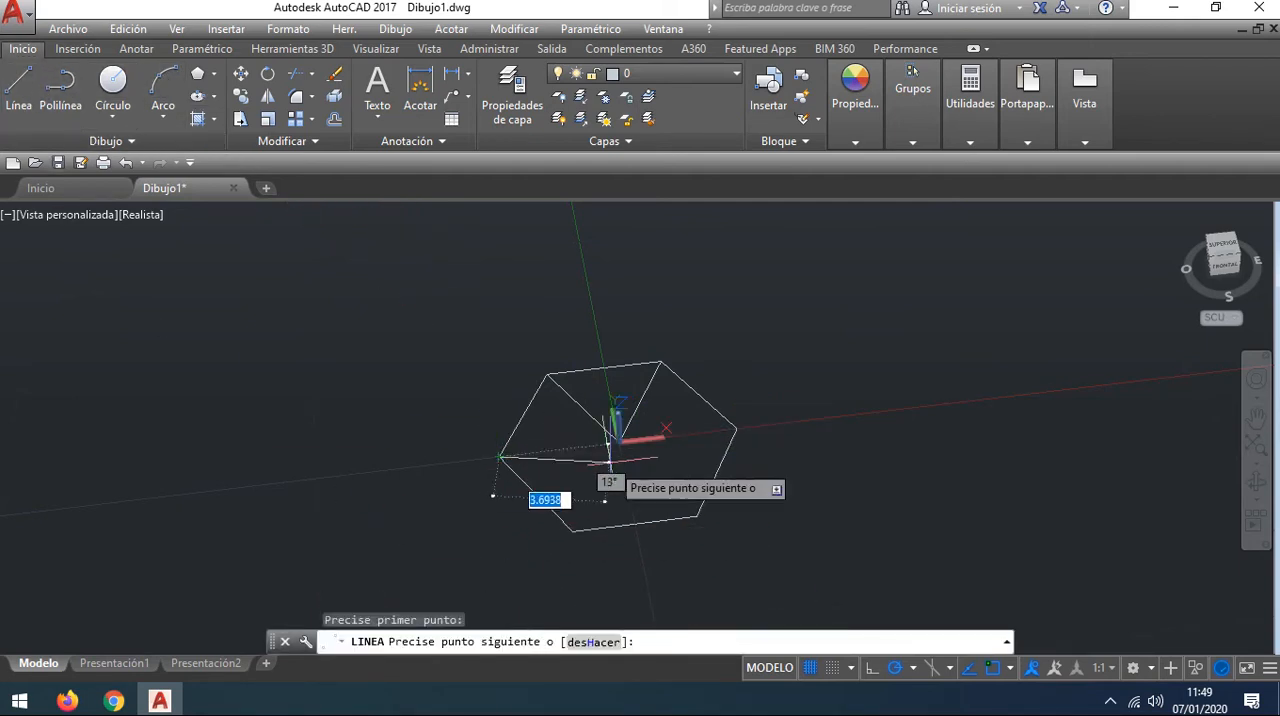
type("4")
key("Return")
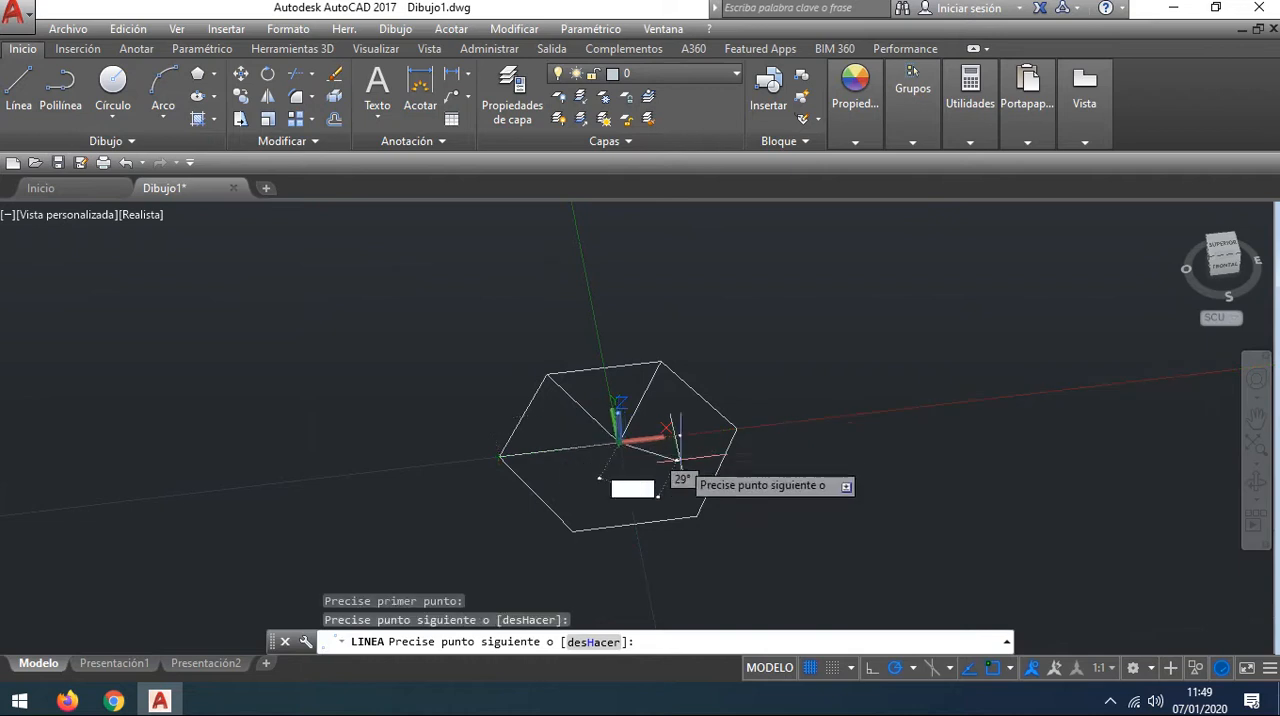
left_click(736, 428)
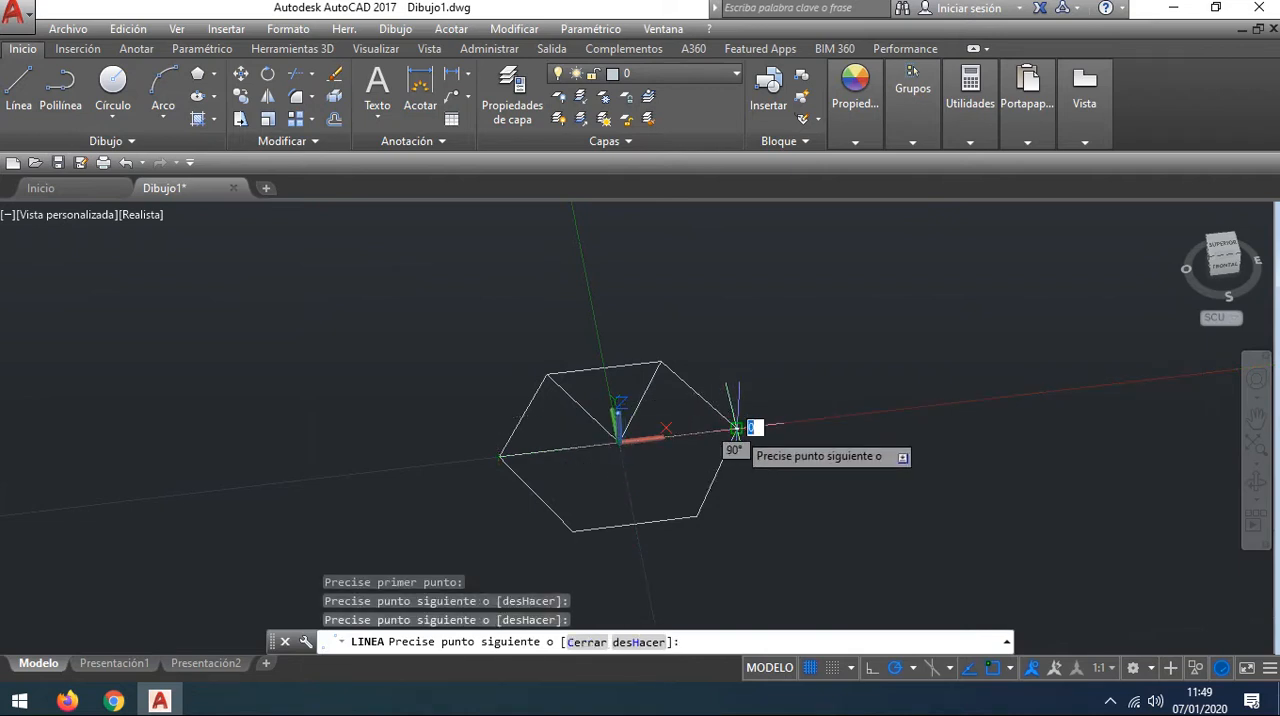
right_click(778, 505)
left_click(771, 268)
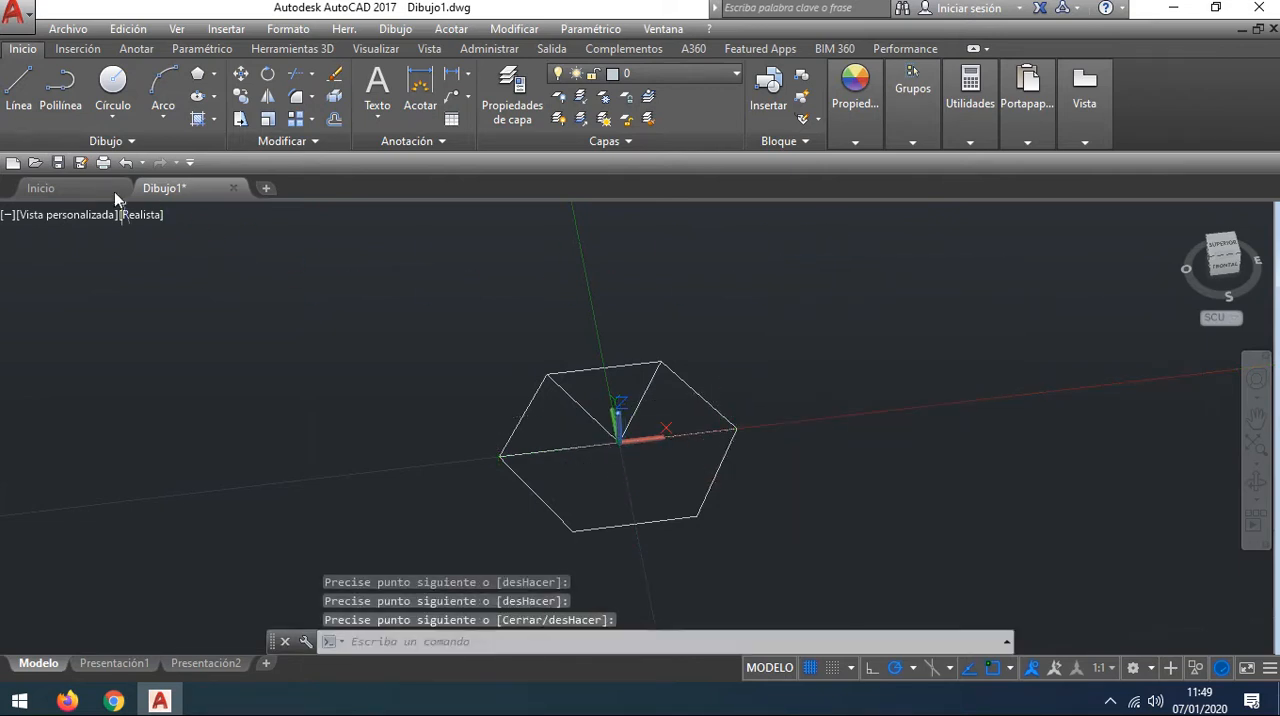
Step: Draw separate lines connecting the hexagon's centre with its lower-left vertex and its lower-right vertex
left_click(18, 84)
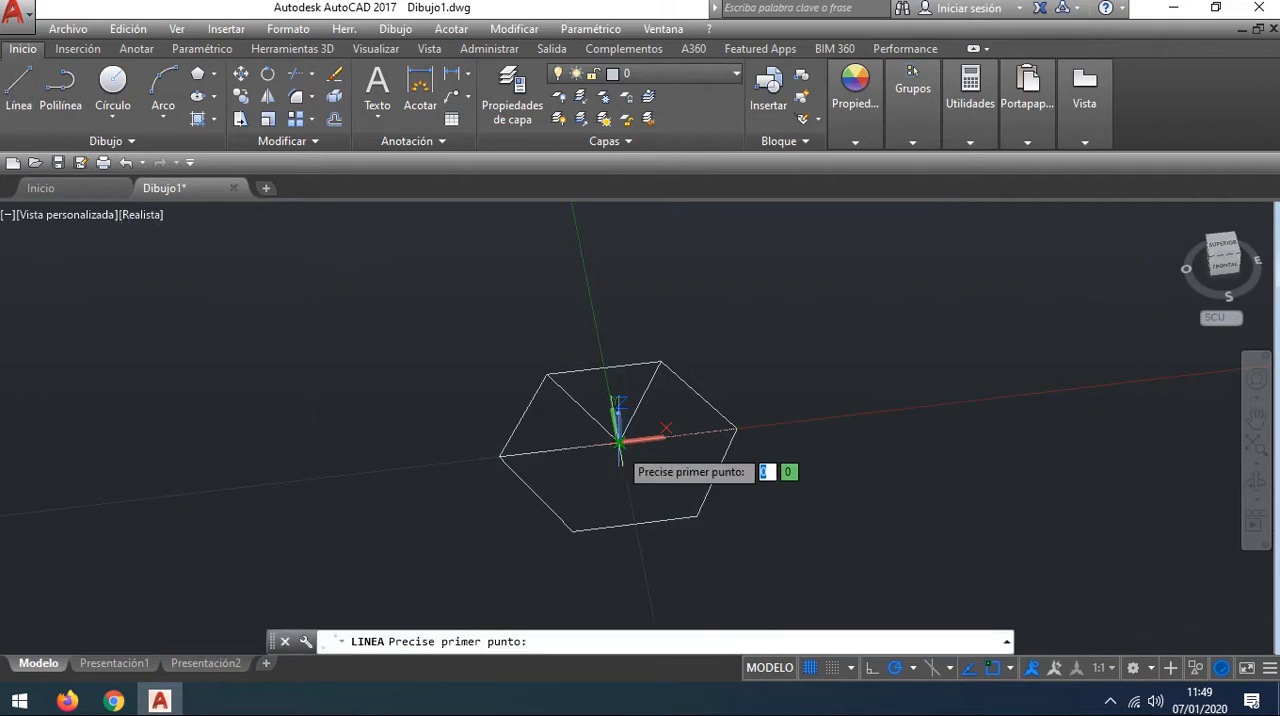
left_click(572, 530)
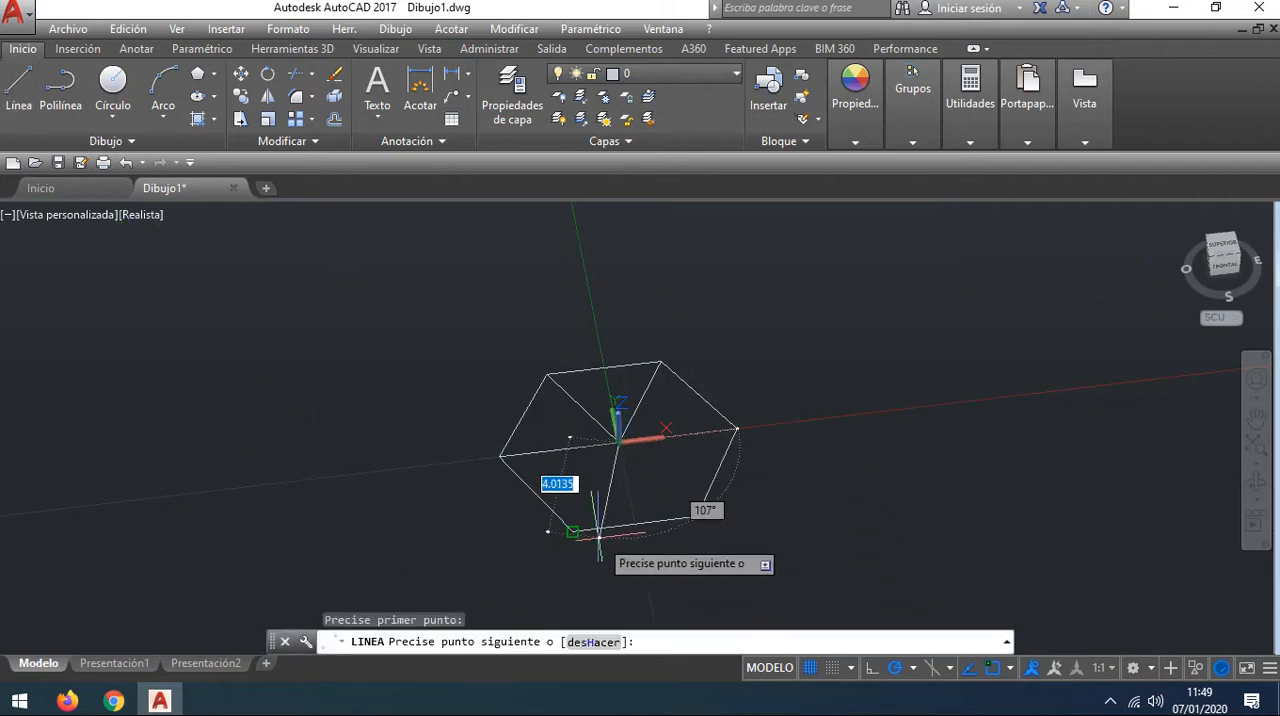
right_click(704, 575)
left_click(735, 371)
key("Return")
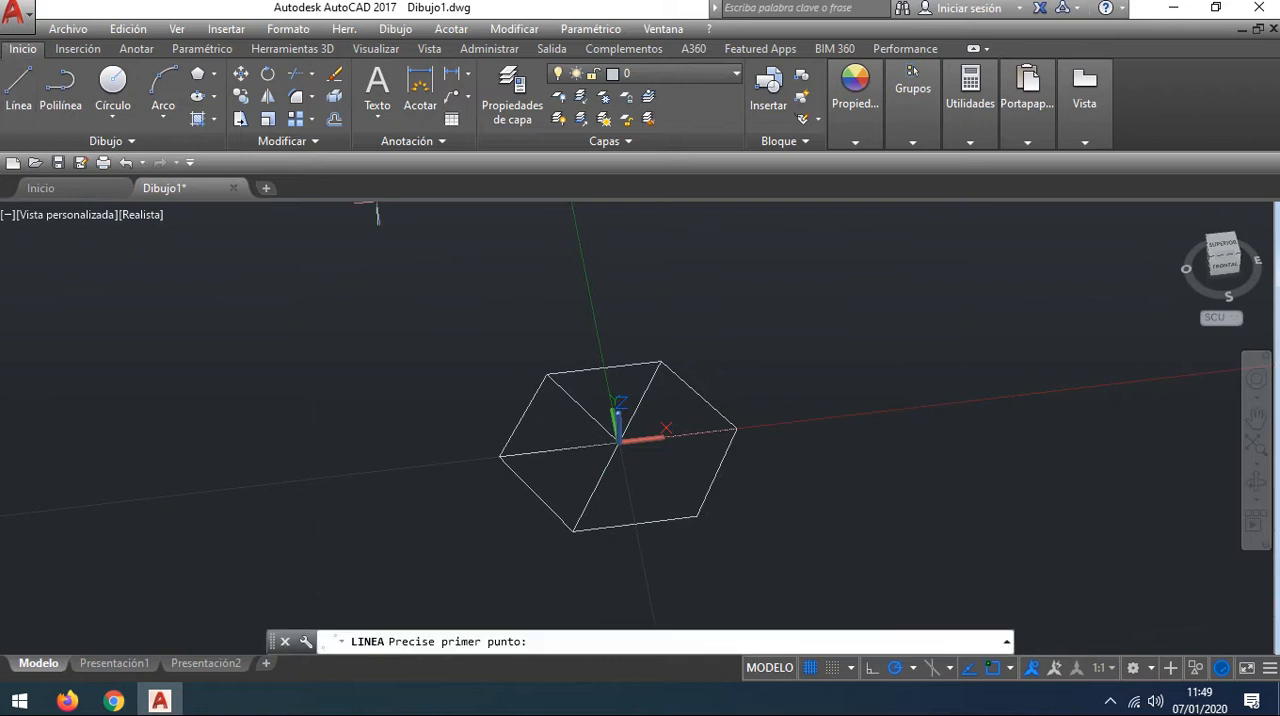
left_click(695, 513)
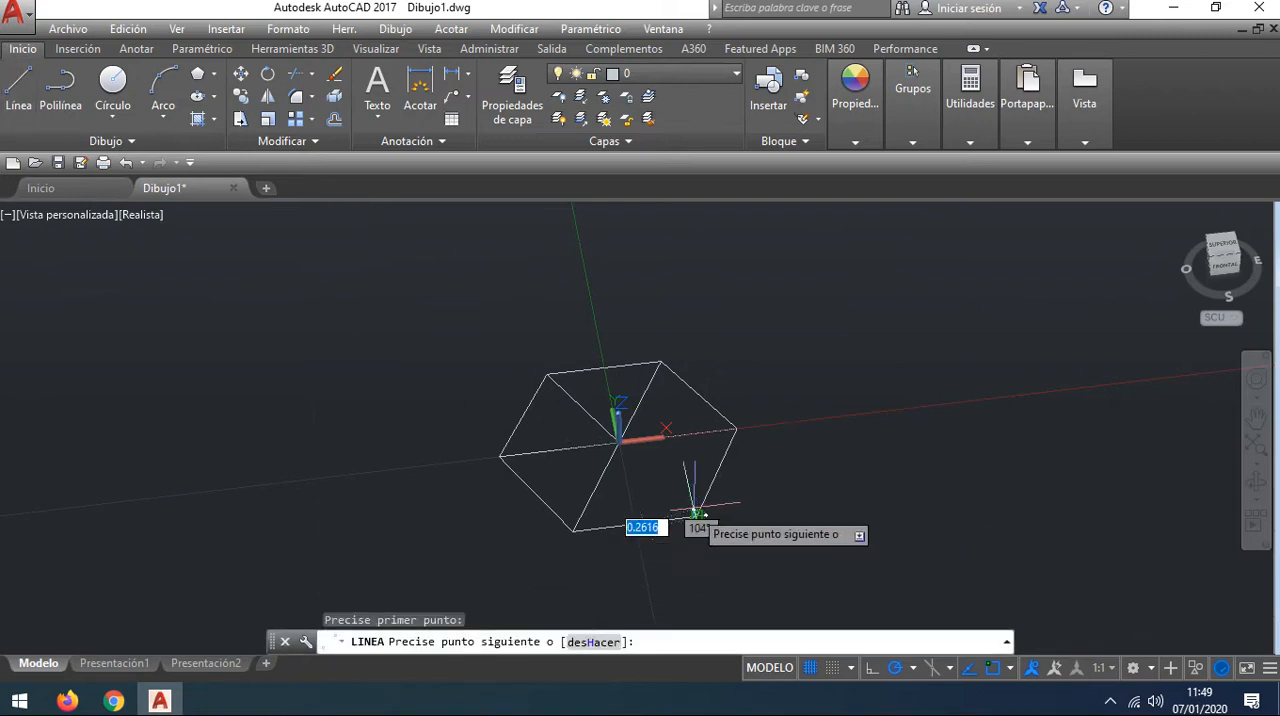
left_click(618, 442)
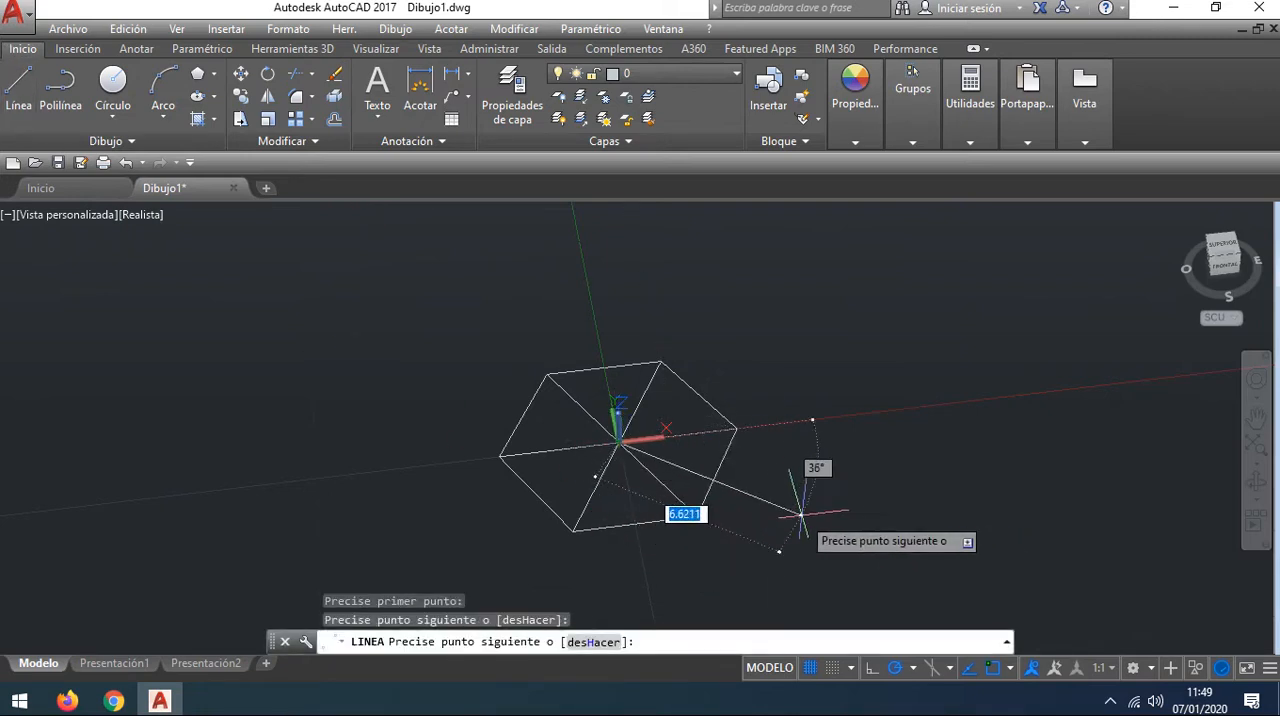
right_click(801, 514)
left_click(882, 302)
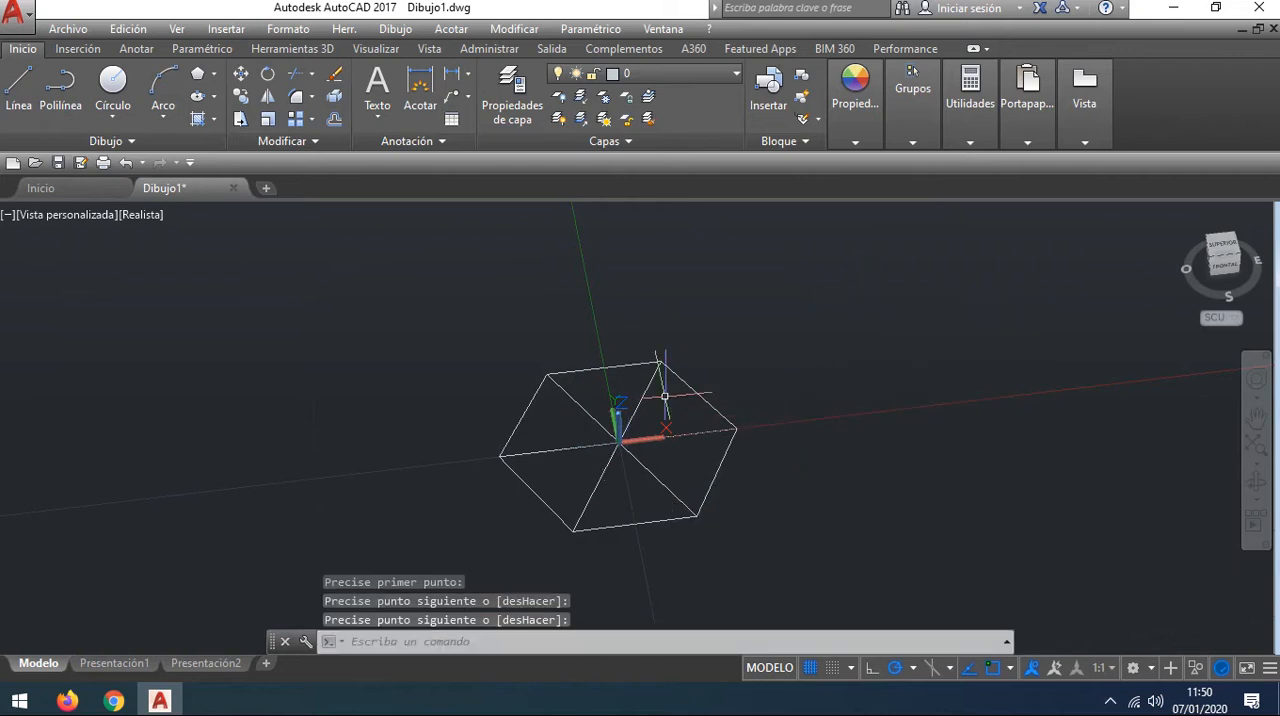
Step: Extrude the three lines of the hexagon's upper-left triangular section to a height of 166
middle_click_drag(840, 450, 826, 389)
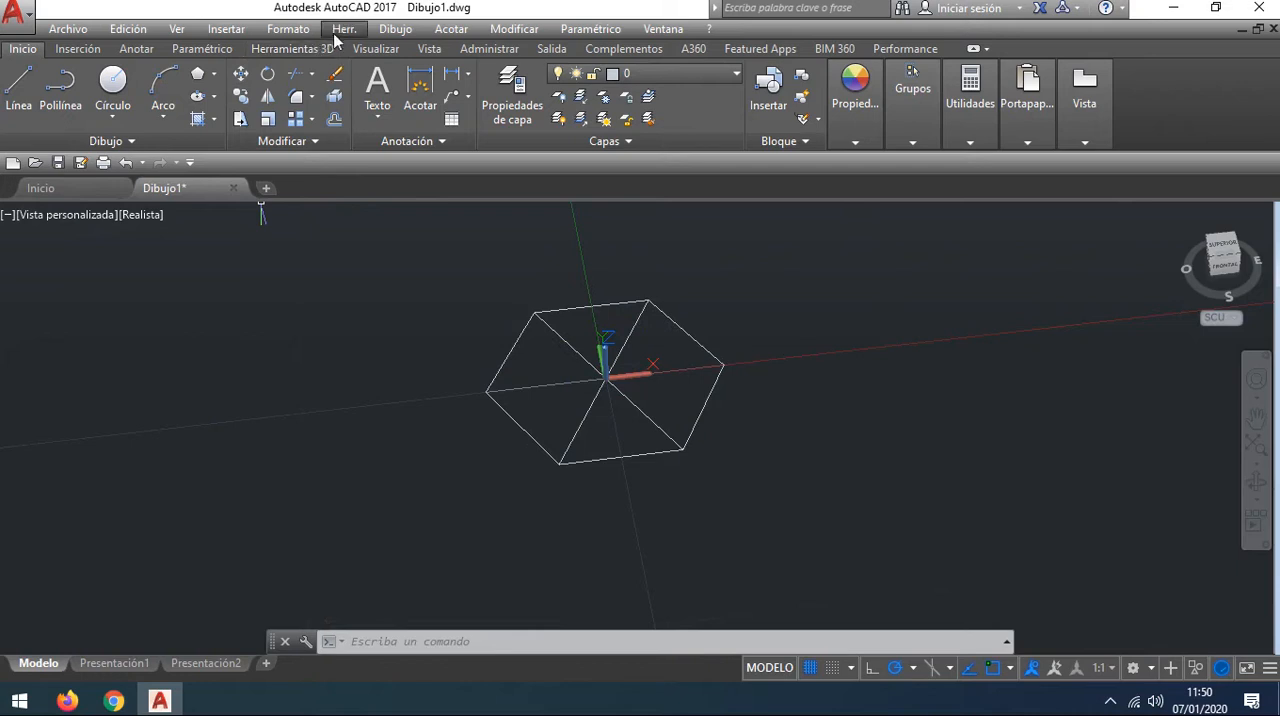
left_click(292, 48)
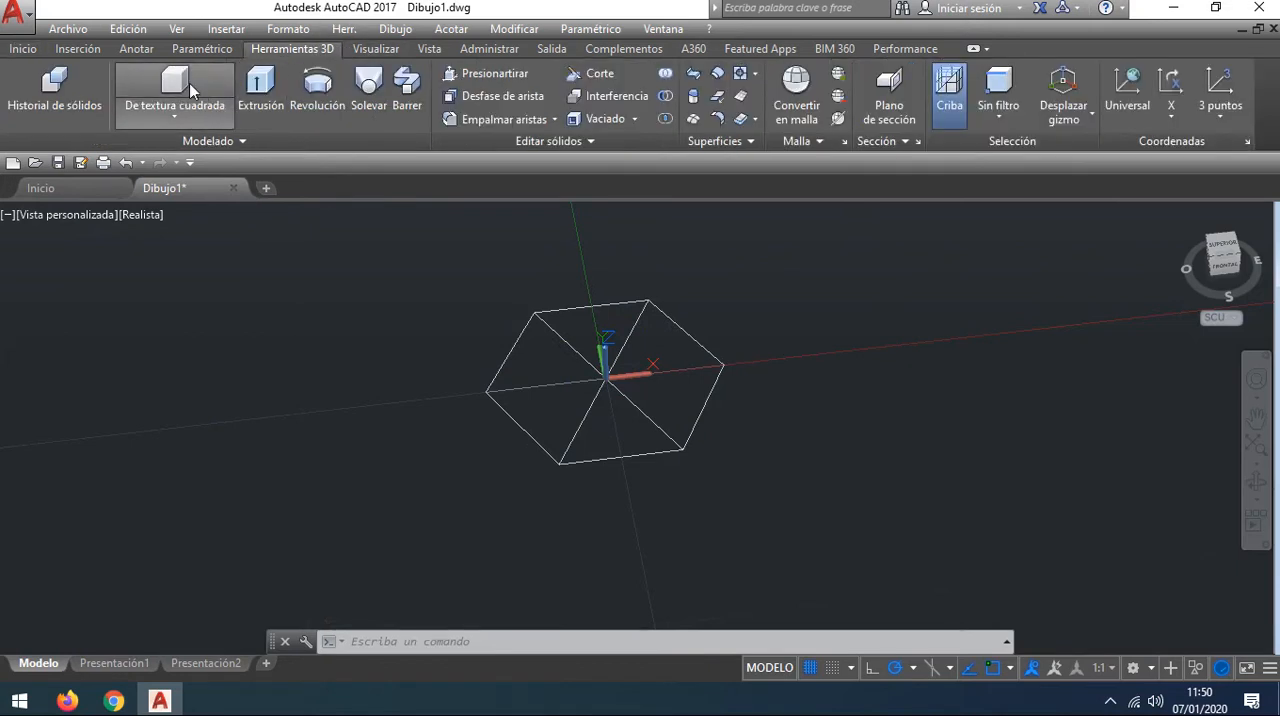
left_click(283, 93)
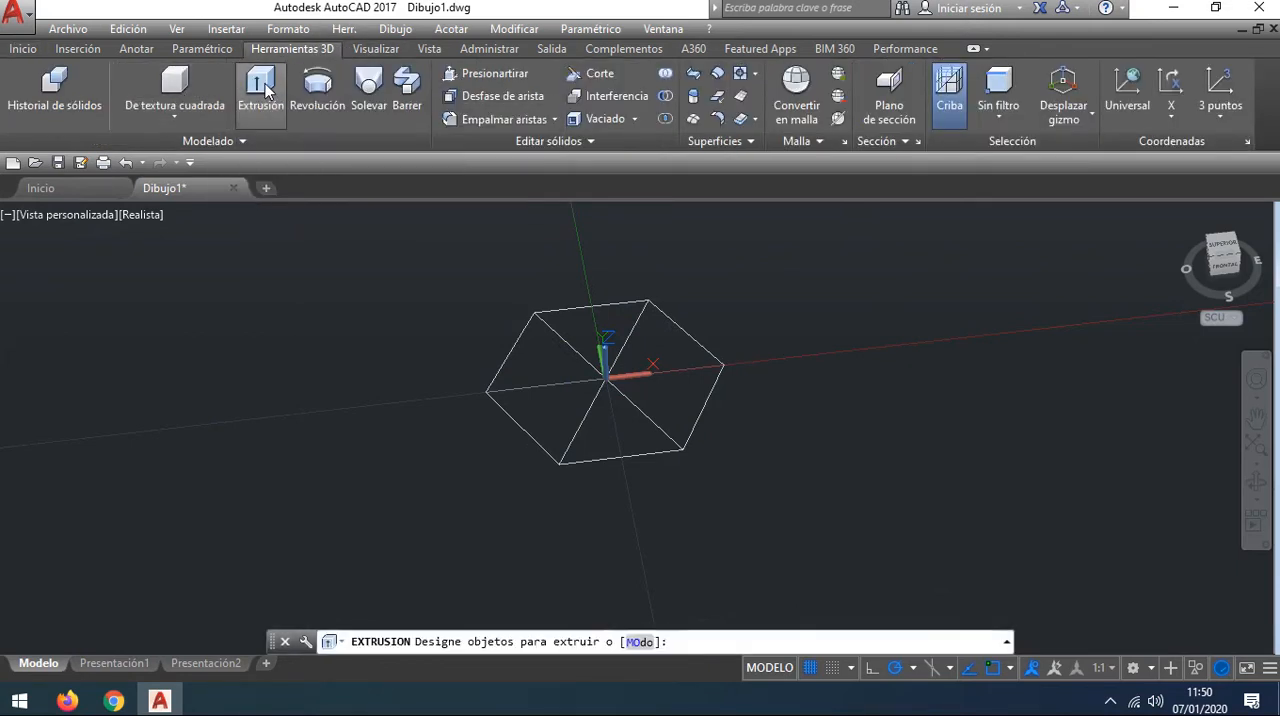
left_click(560, 334)
left_click(554, 379)
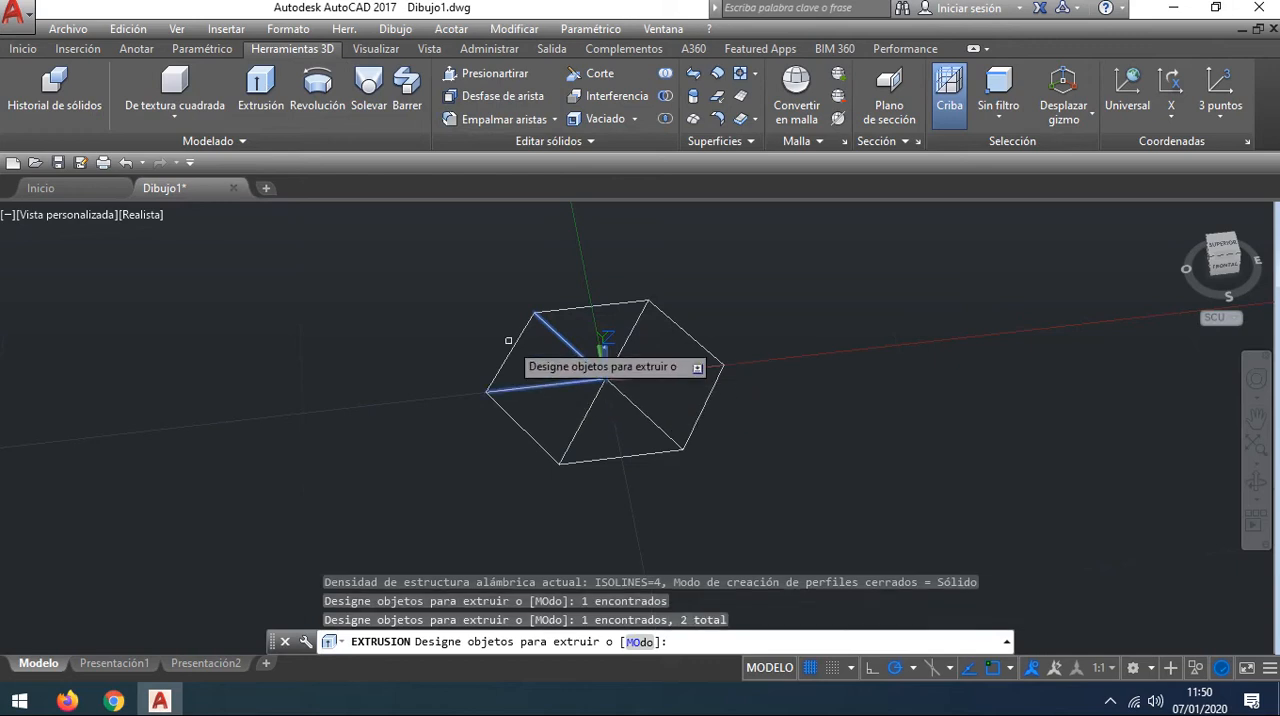
left_click(512, 344)
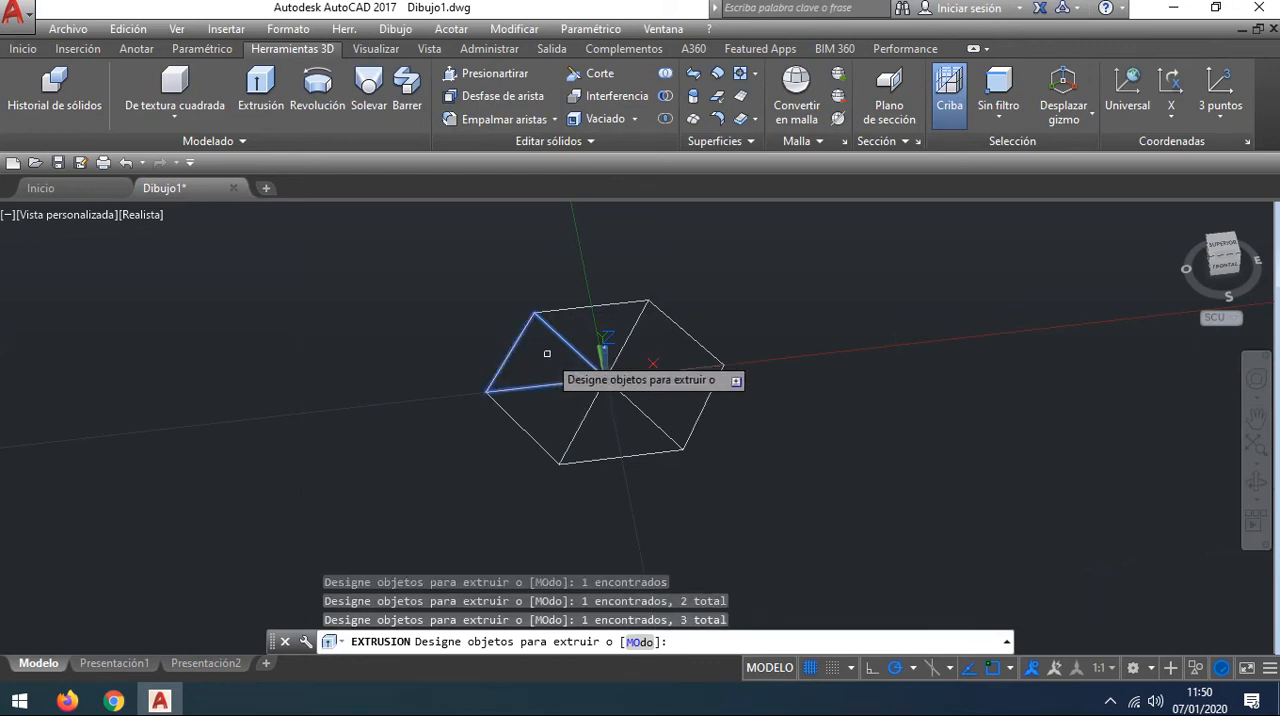
key("Return")
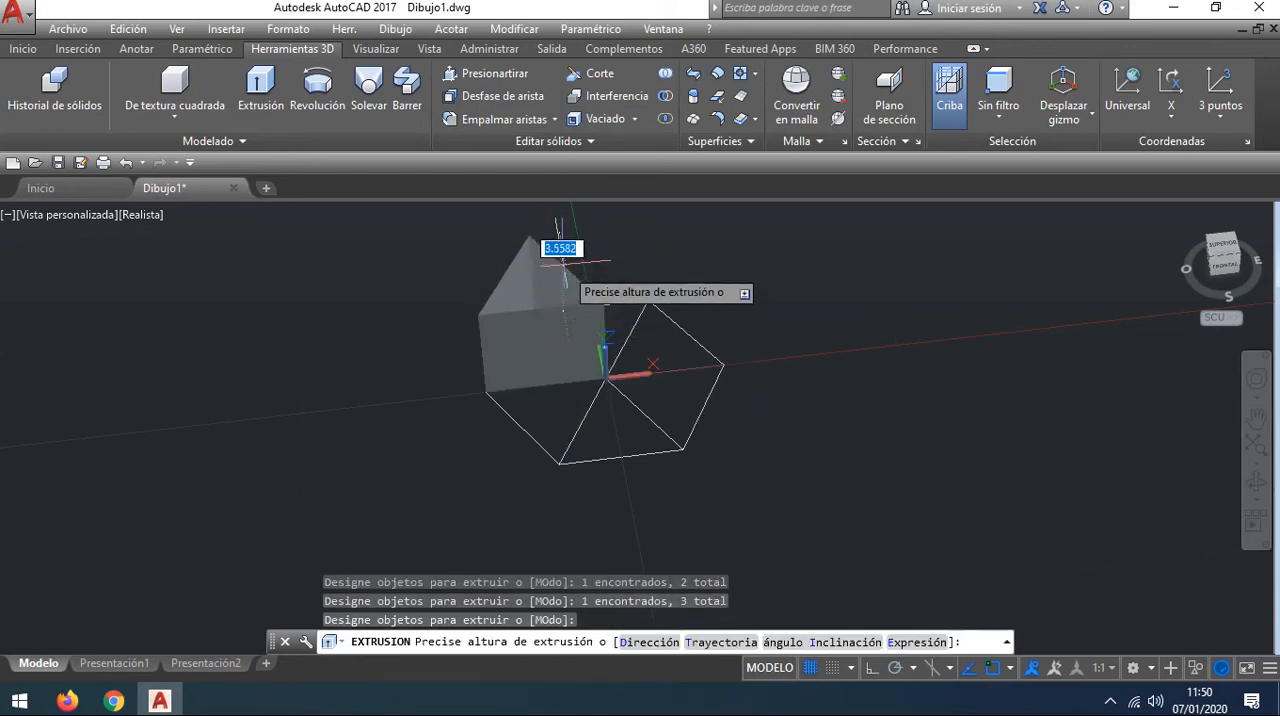
middle_click_drag(579, 348, 594, 443)
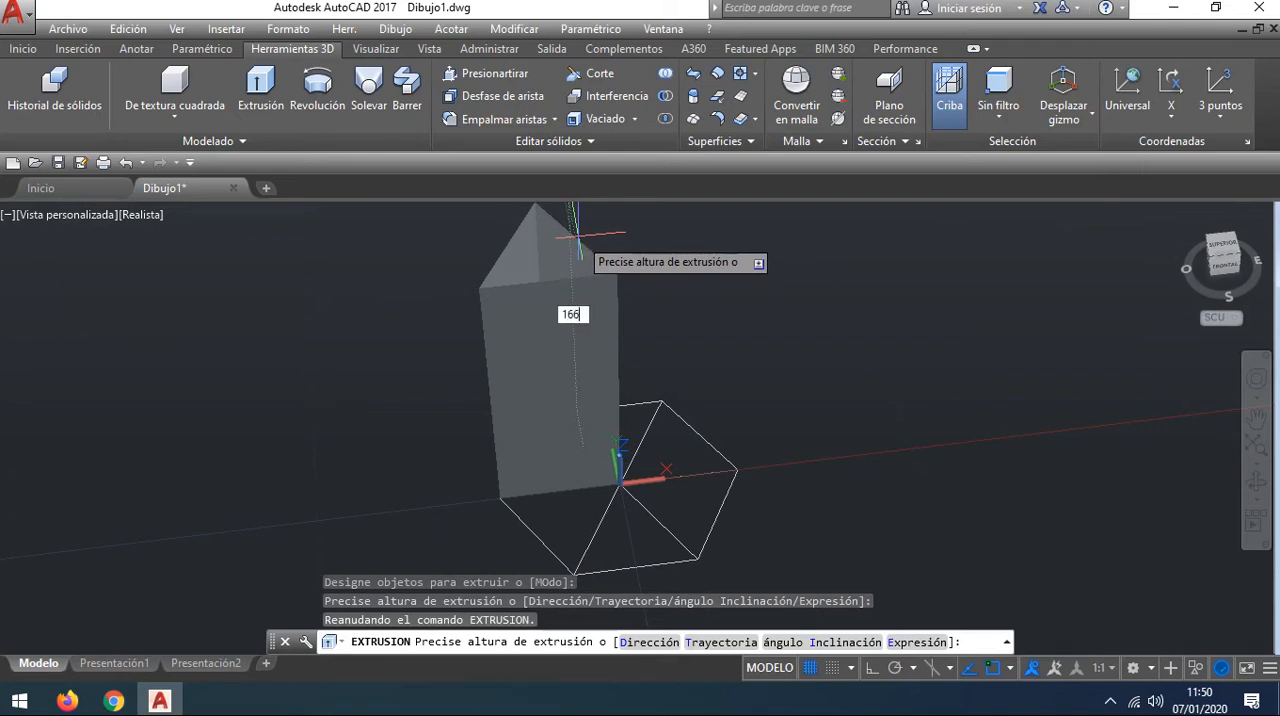
key("Return")
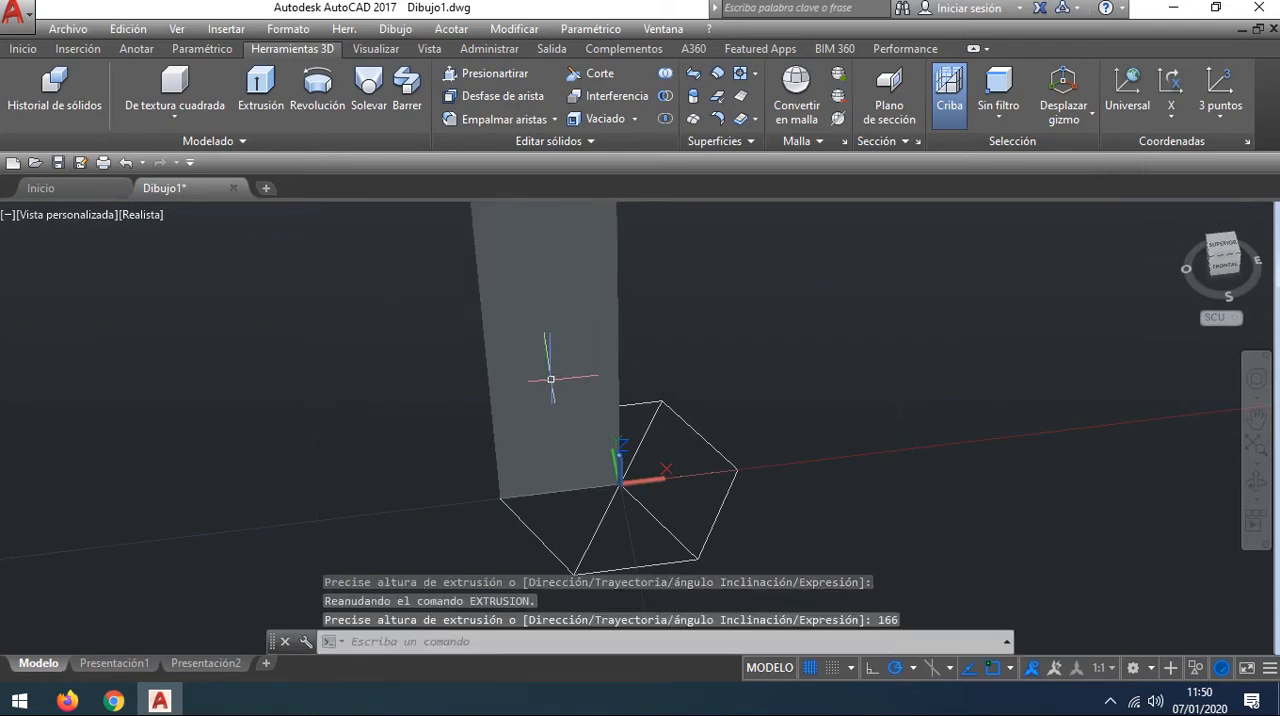
Step: Extrude the three lines of the hexagon's lower-left triangular section to a height of 166
middle_click_drag(847, 391, 720, 226)
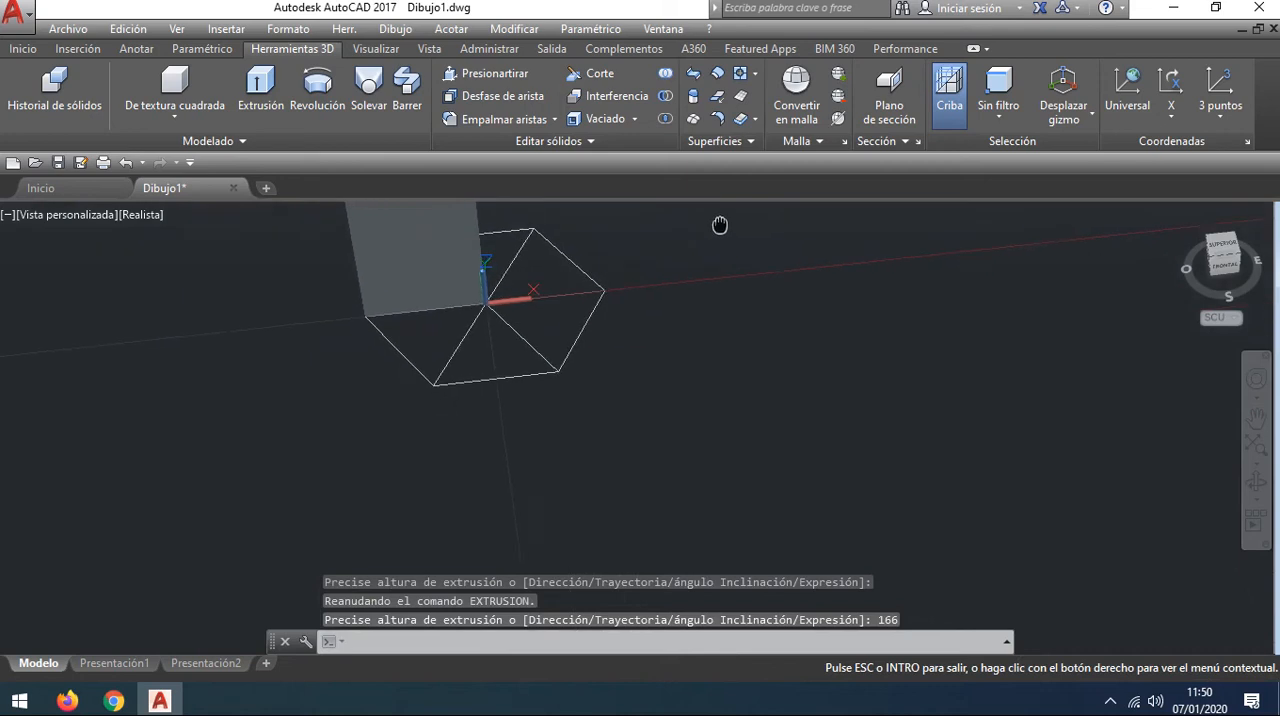
left_click(262, 92)
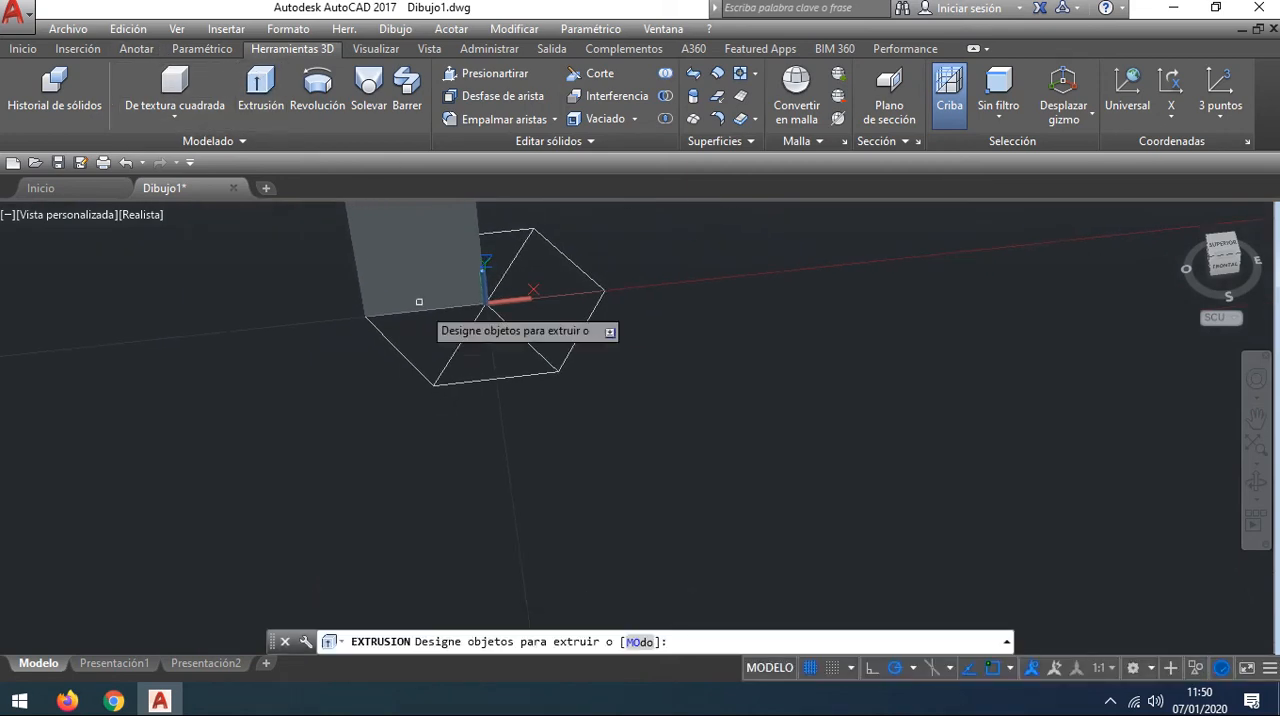
left_click(460, 340)
left_click(441, 310)
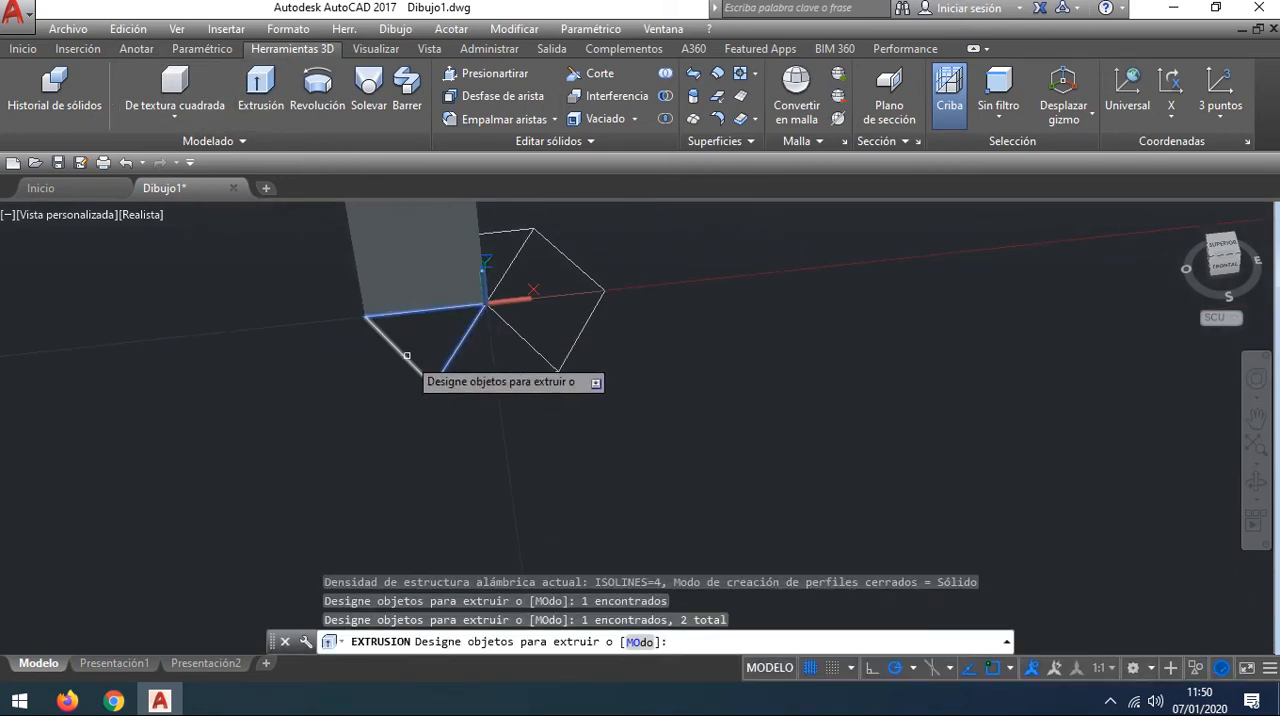
left_click(407, 355)
key("Return")
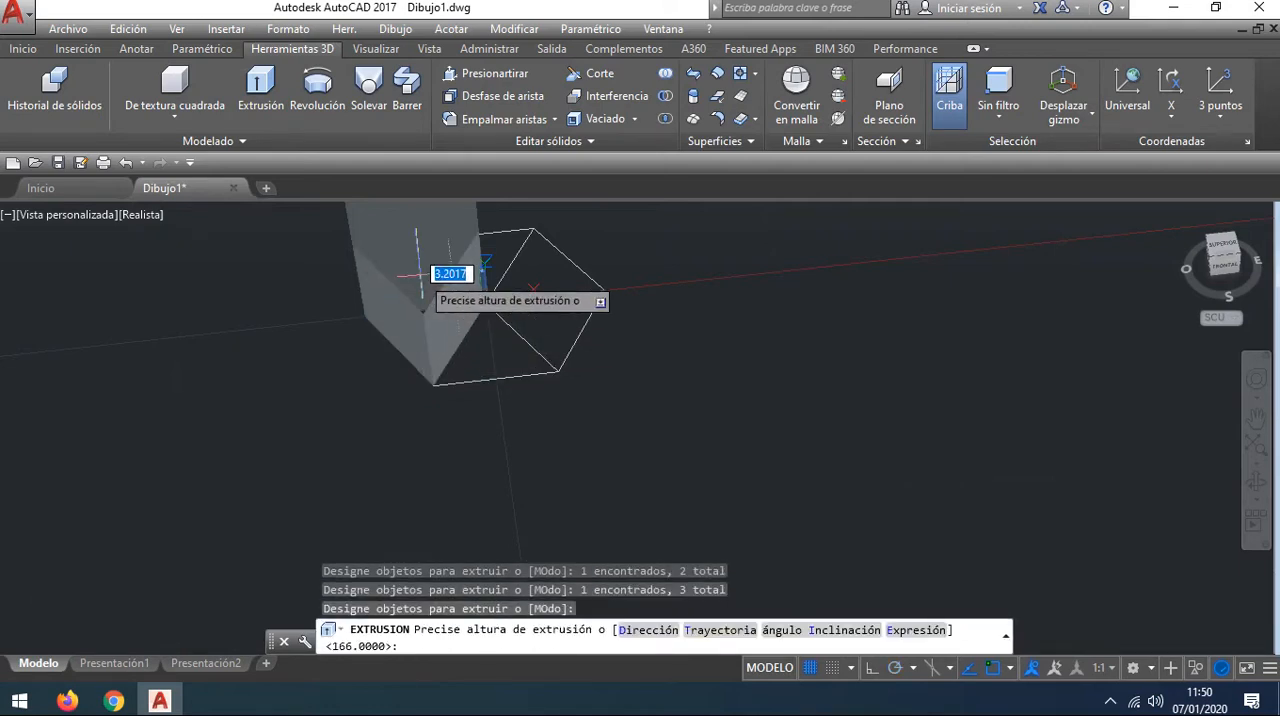
type("166")
key("Return")
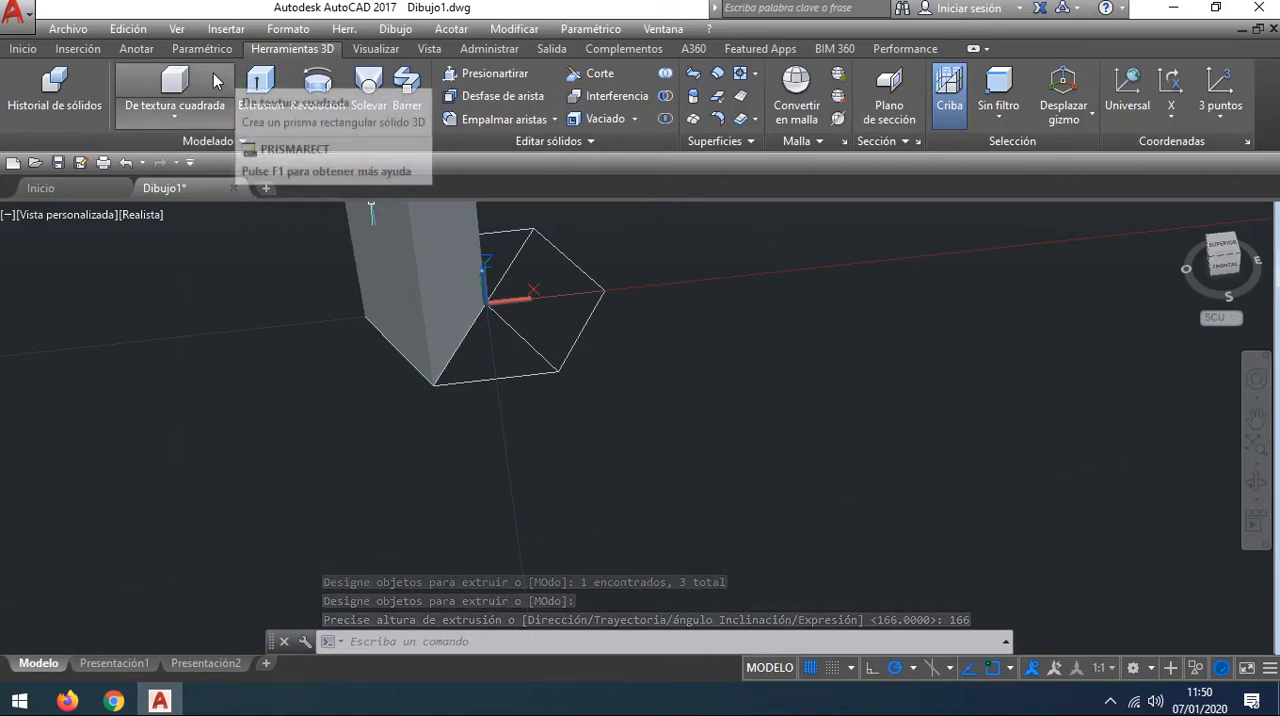
Step: Extrude the three lines of the hexagon's bottom triangular section, between its two lower vertices and the centre, to a height of 166
left_click(260, 85)
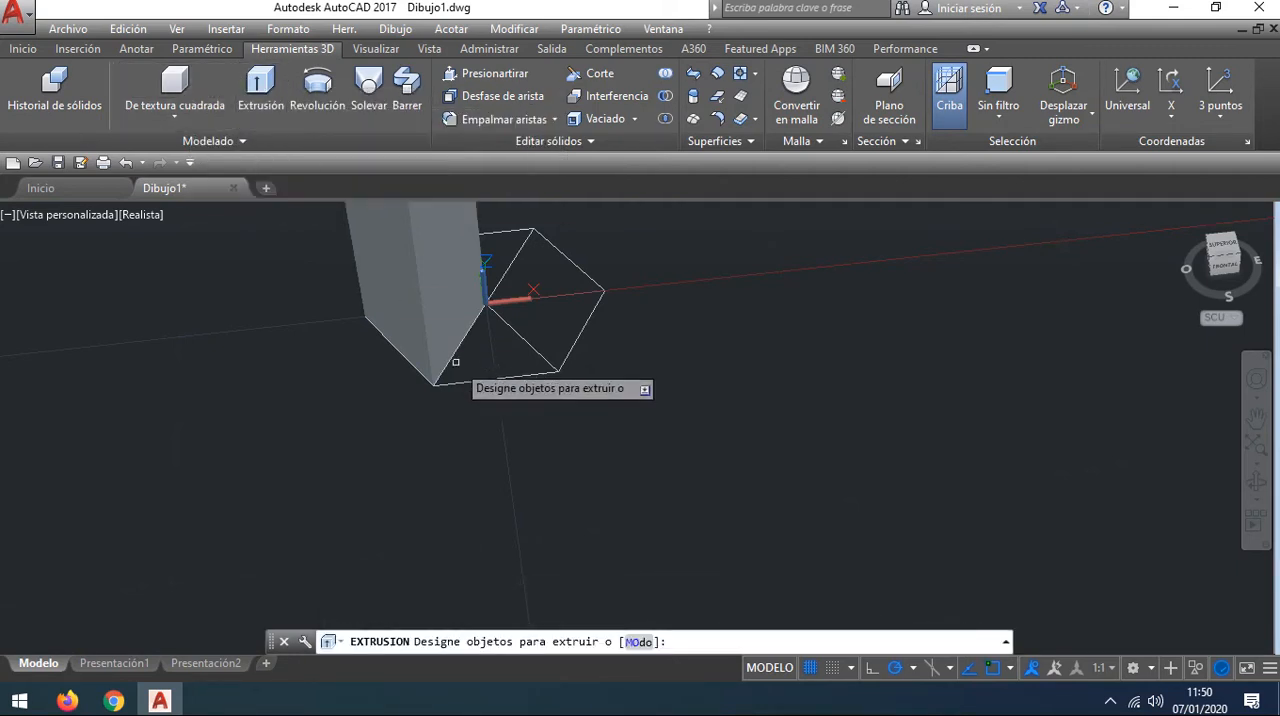
left_click(522, 376)
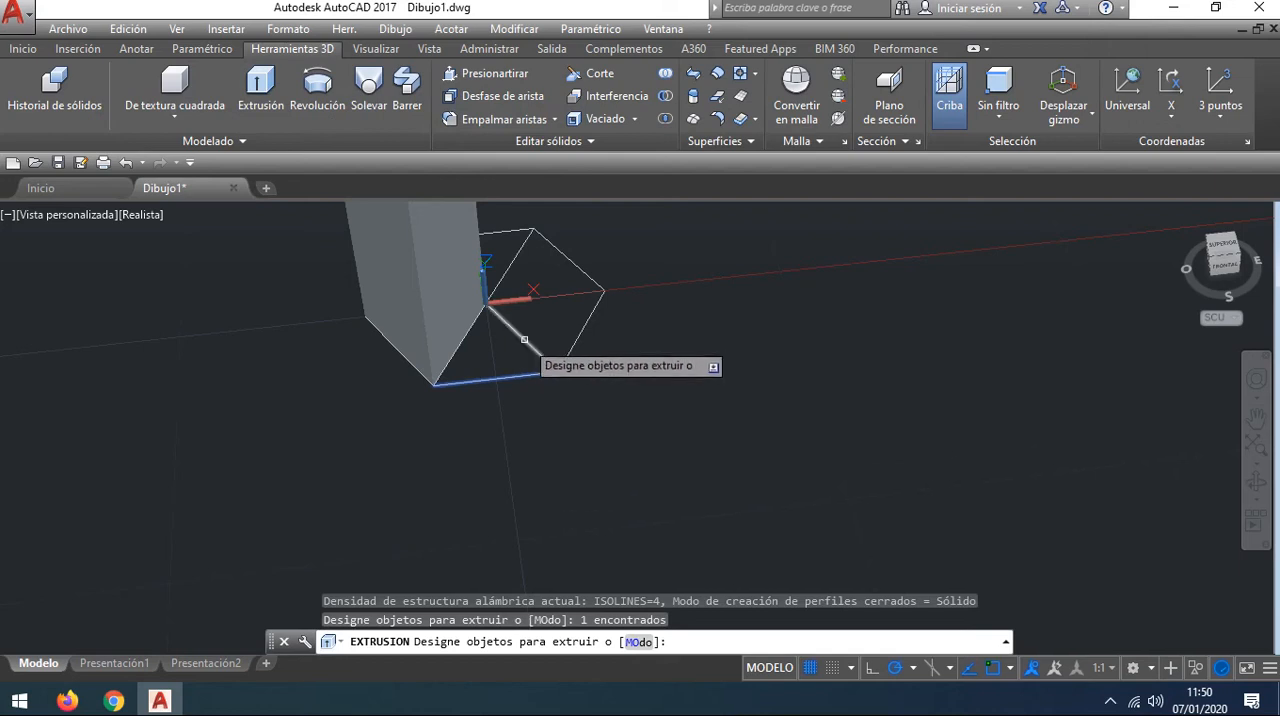
left_click(526, 339)
left_click(459, 346)
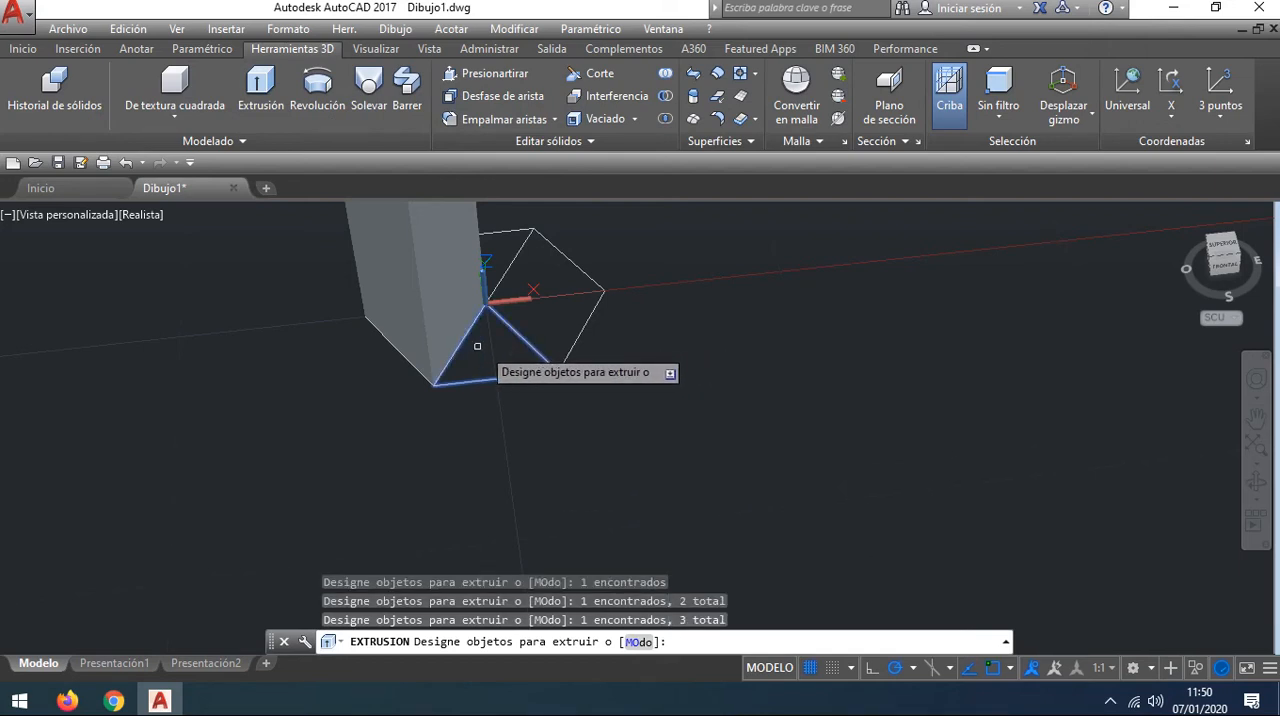
key("Return")
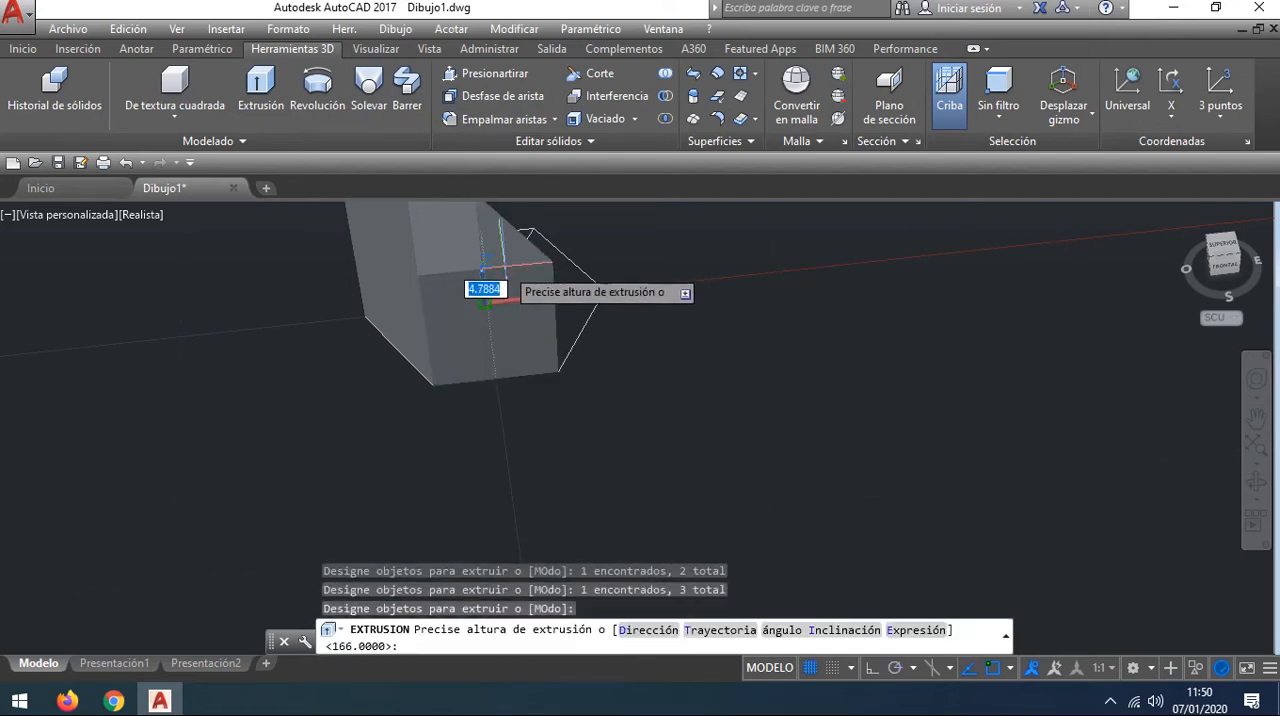
type("166")
key("Return")
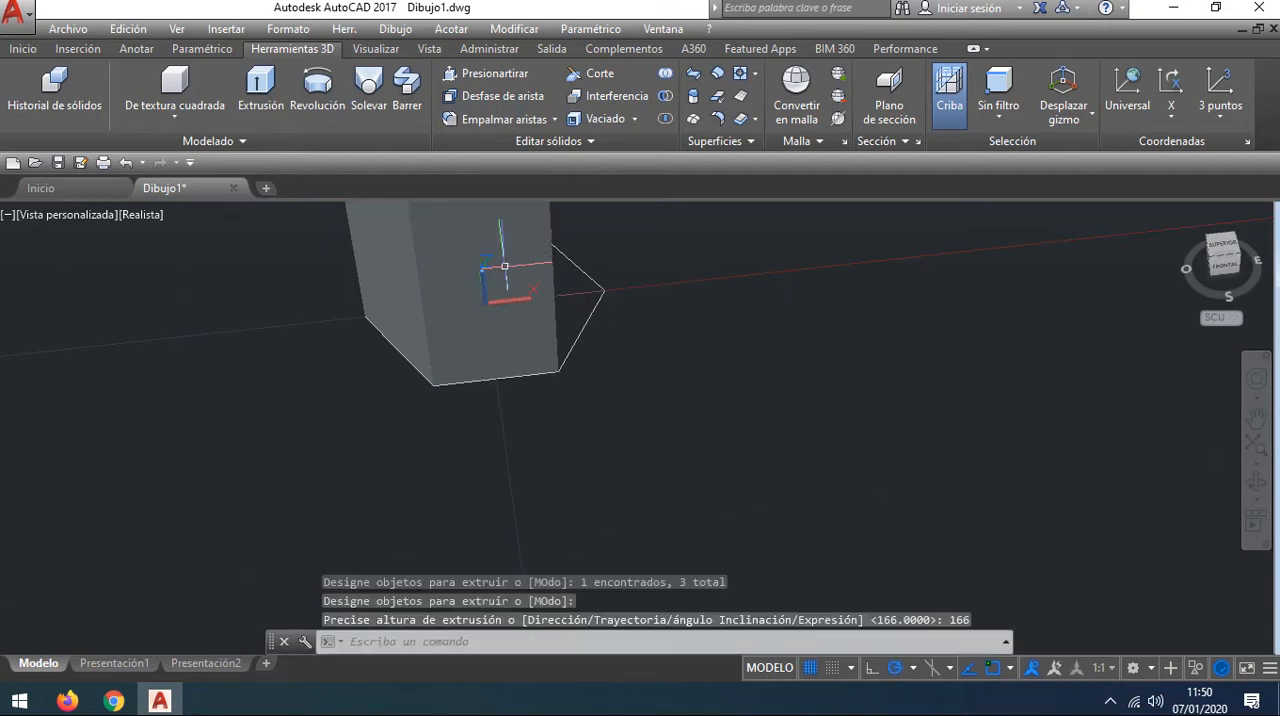
Step: Extrude the three lines of the hexagon's lower-right triangular section, beside the positive X axis, to a height of 166
middle_click_drag(737, 372, 677, 440)
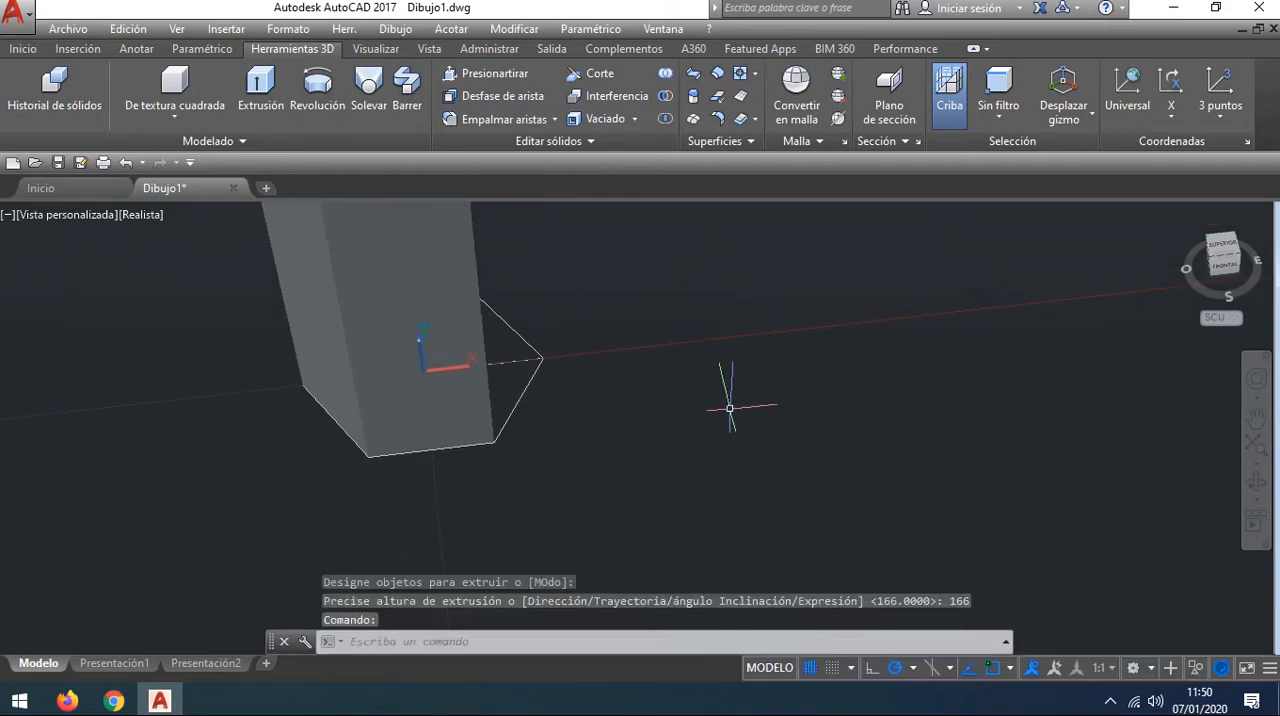
middle_click_drag(730, 408, 641, 409, "shift")
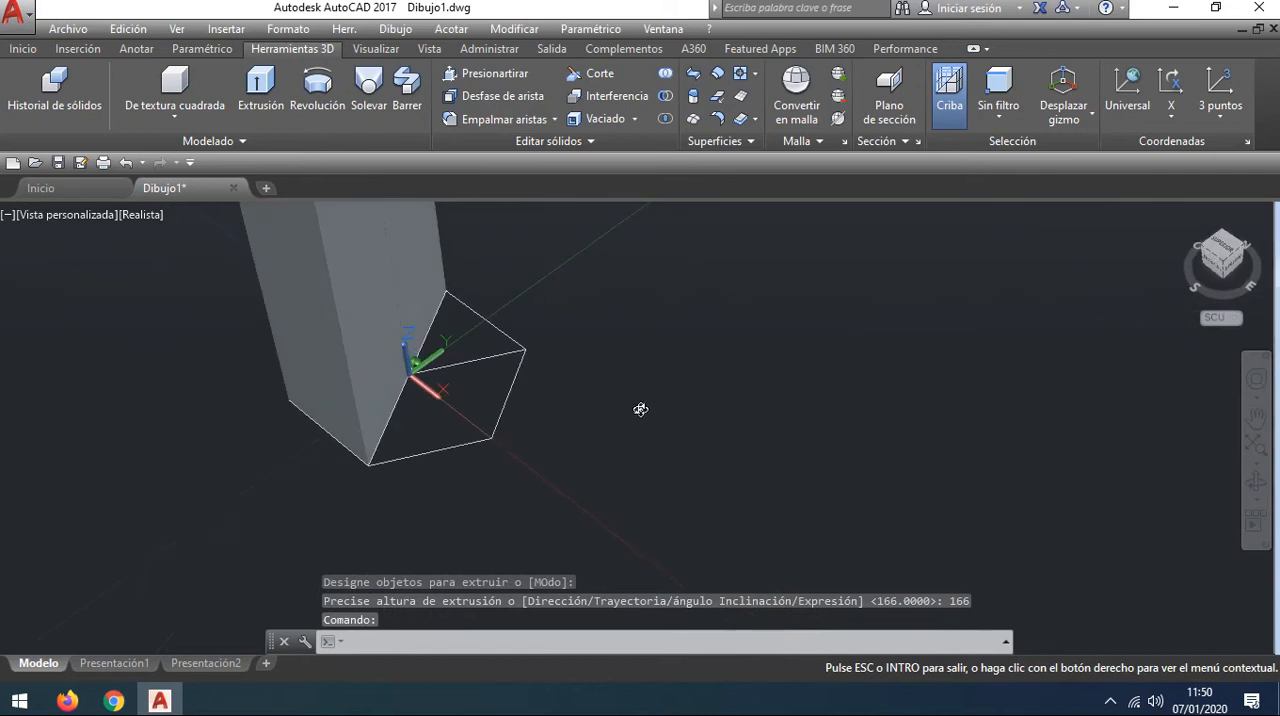
left_click(270, 88)
left_click(468, 422)
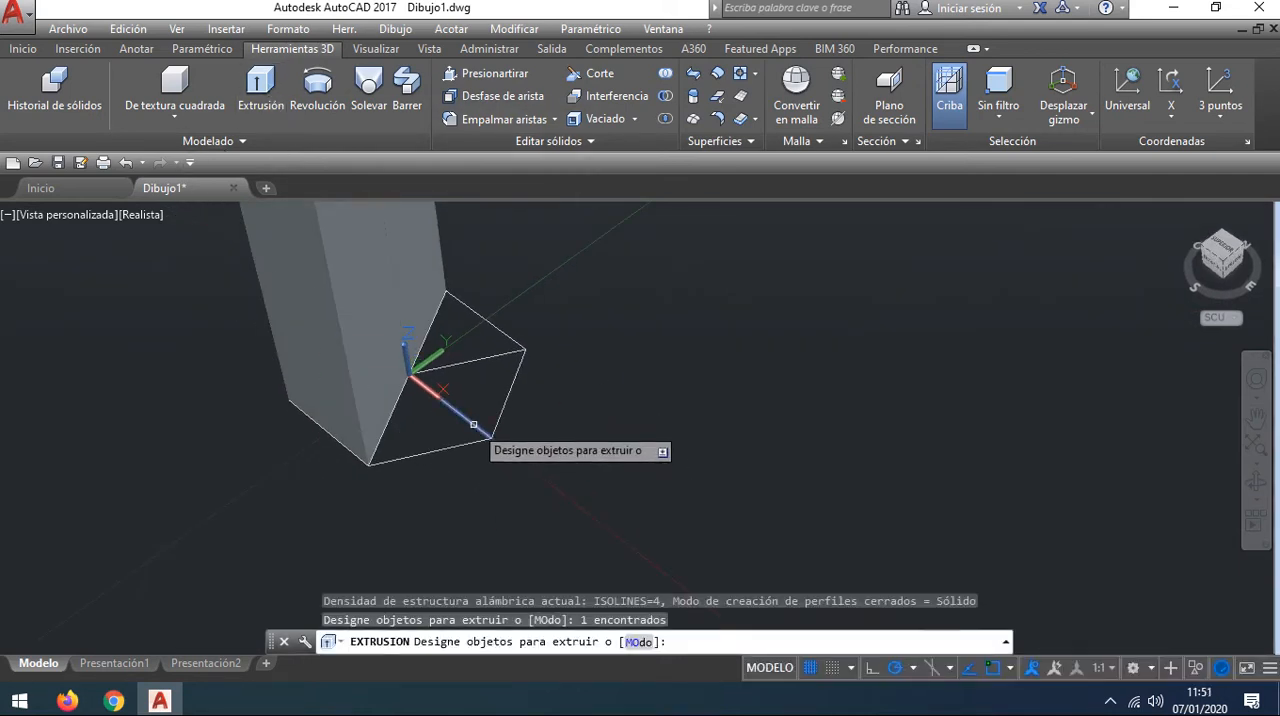
left_click(393, 416)
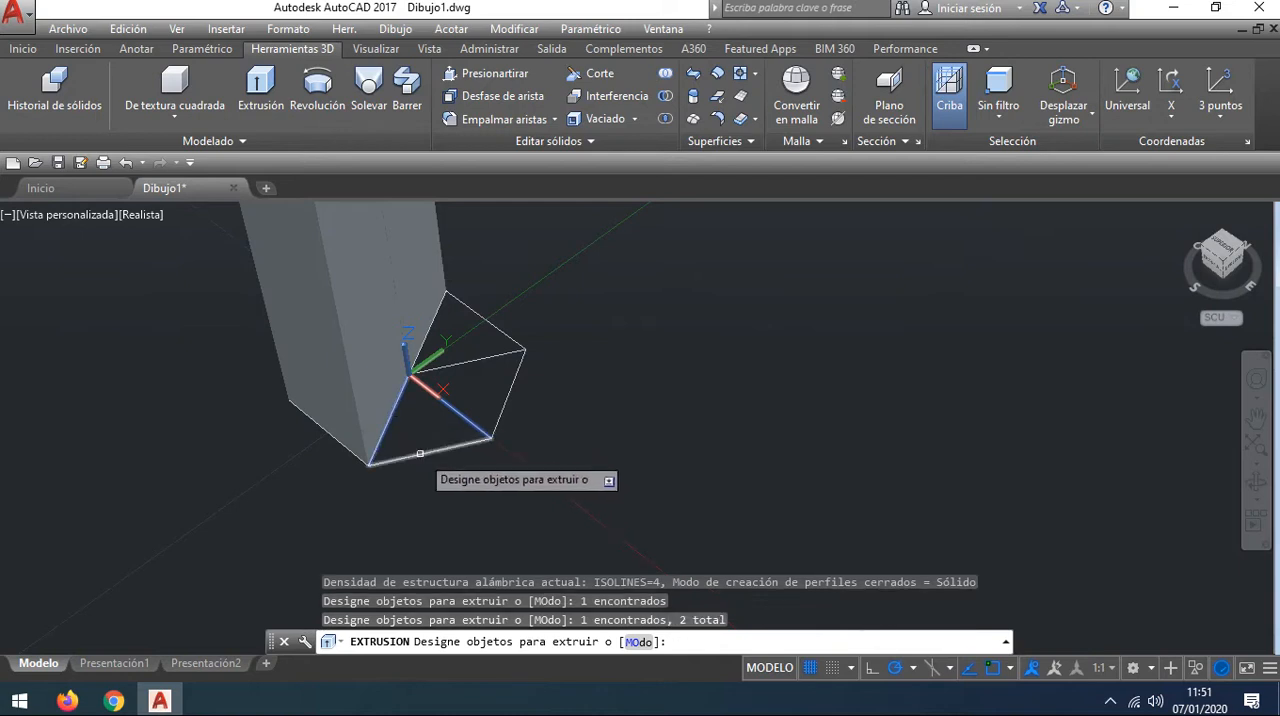
left_click(420, 453)
key("Return")
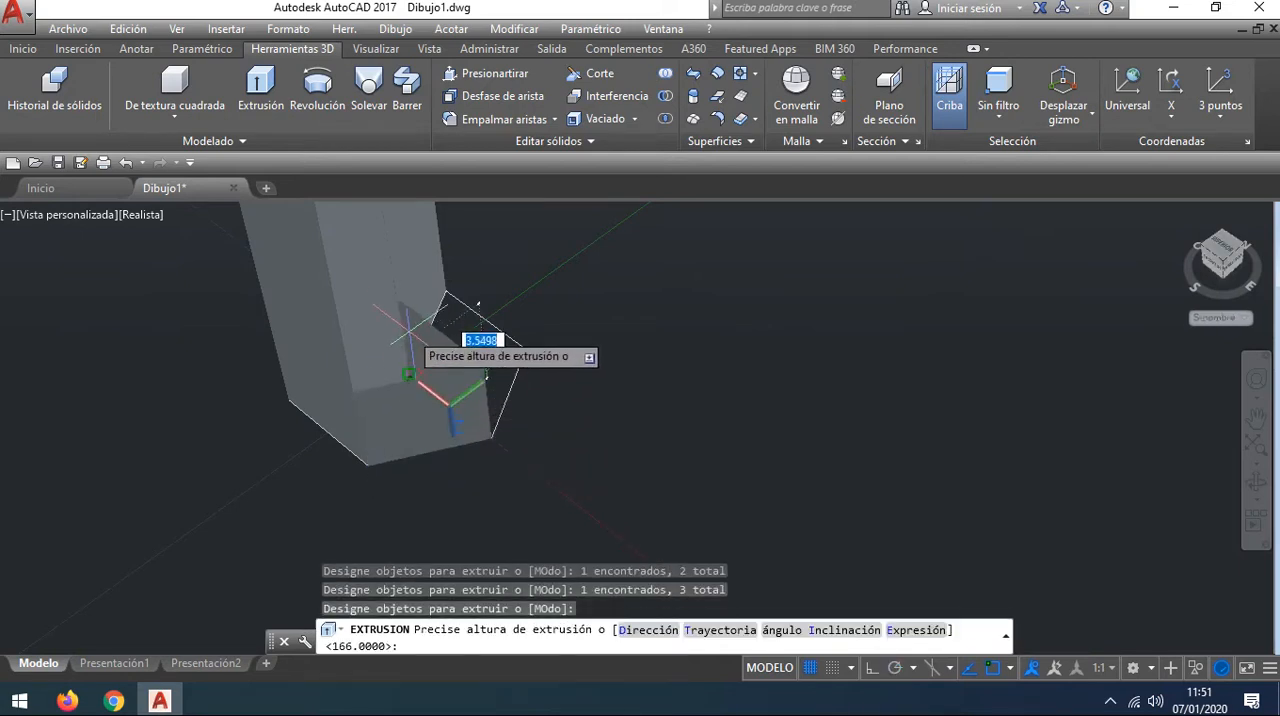
key("Return")
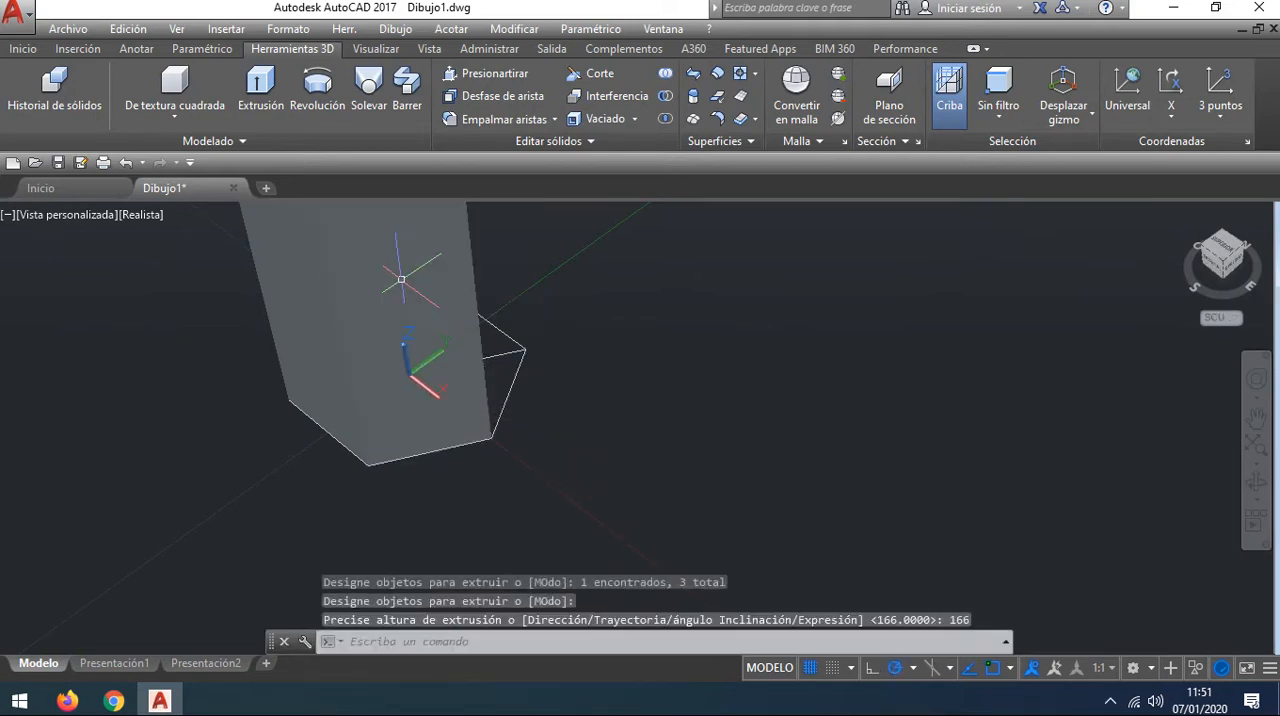
Step: Extrude the three lines of the hexagon's upper-right triangular section to a height of 166
middle_click_drag(600, 335, 478, 328, "shift")
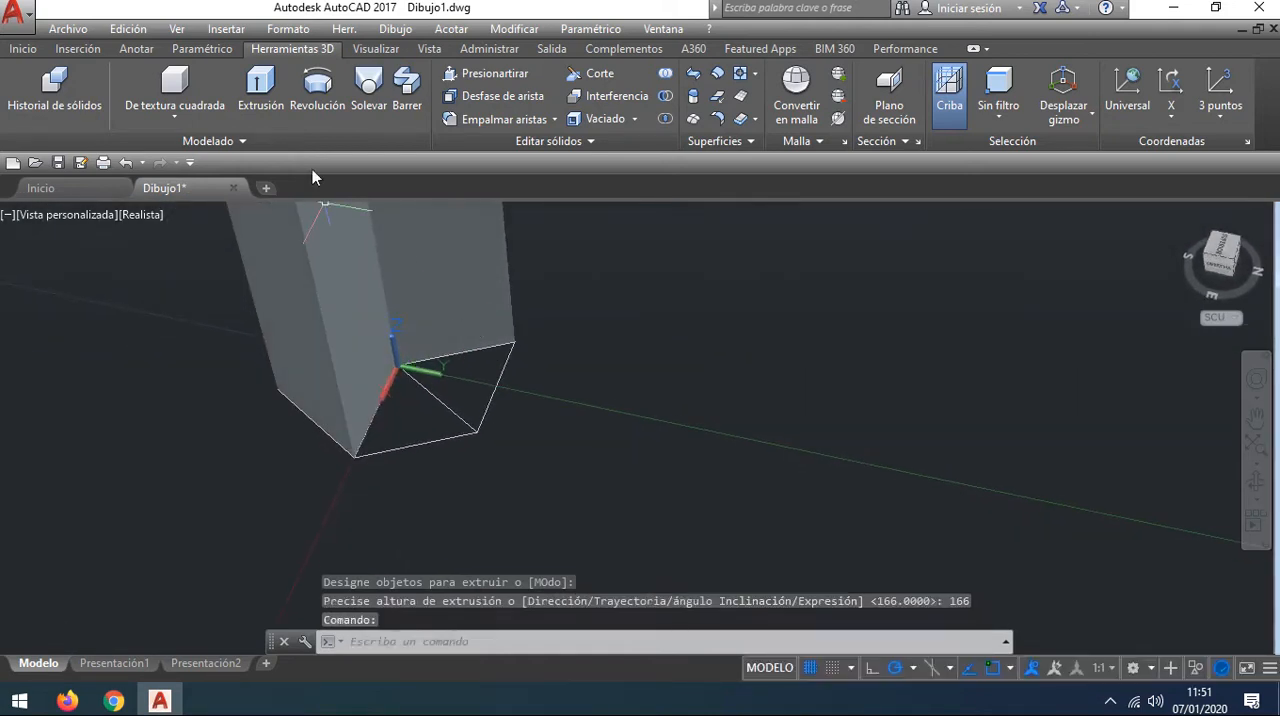
left_click(256, 84)
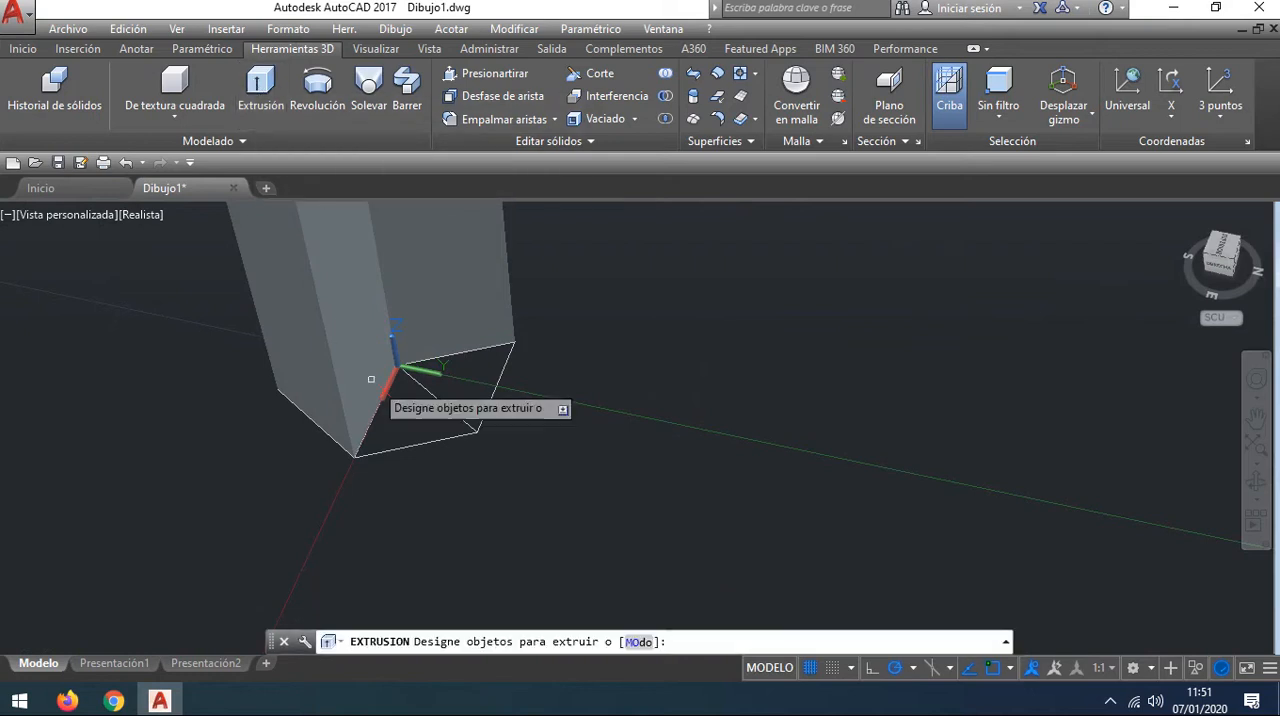
left_click(390, 398)
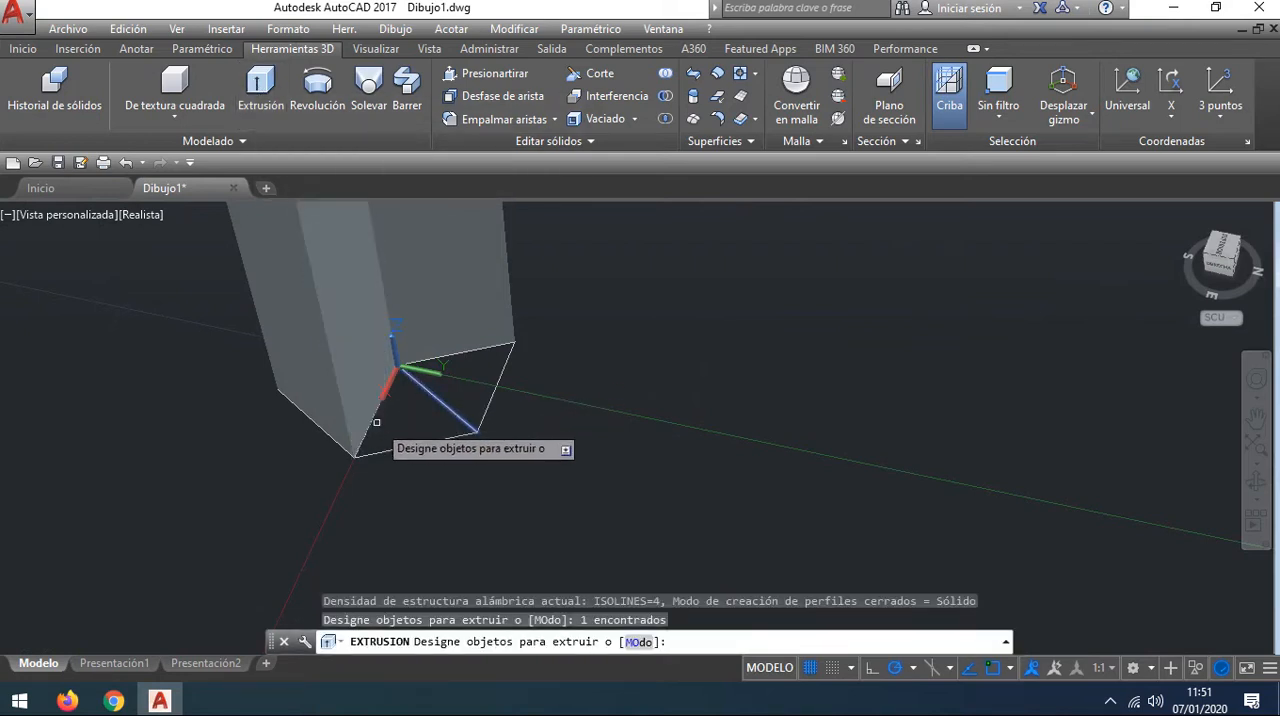
left_click(368, 416)
left_click(415, 442)
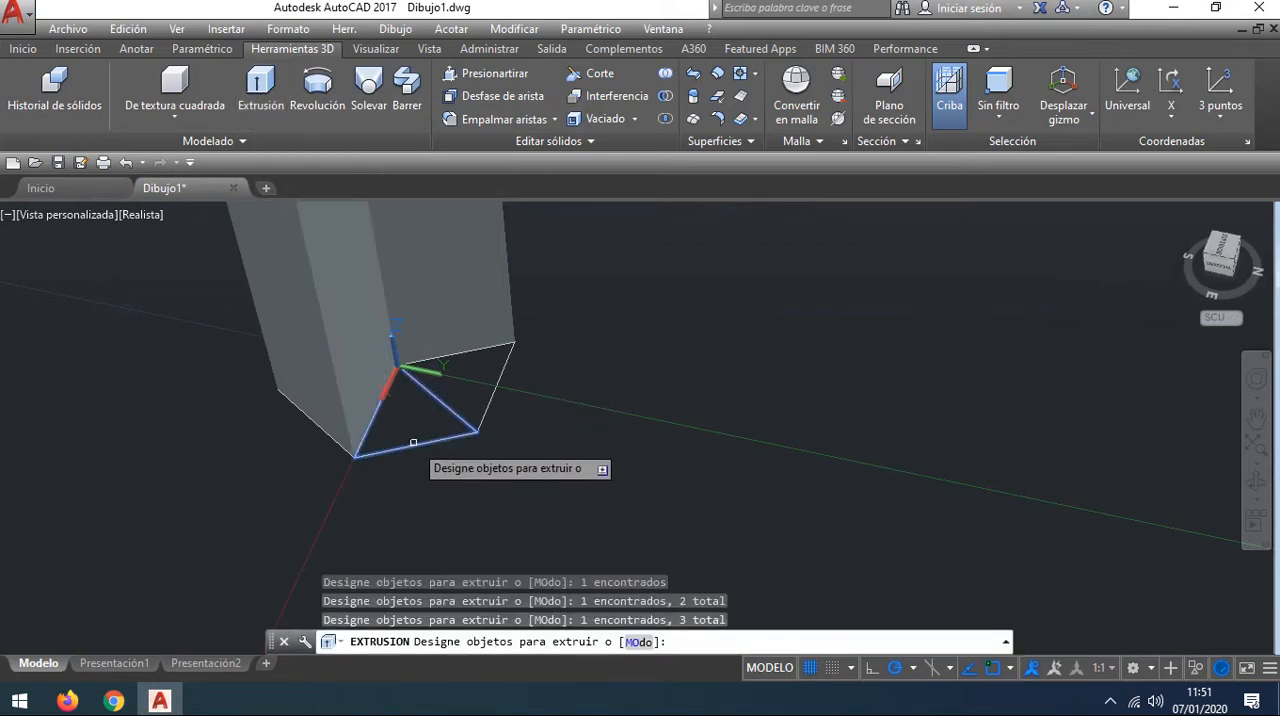
key("Return")
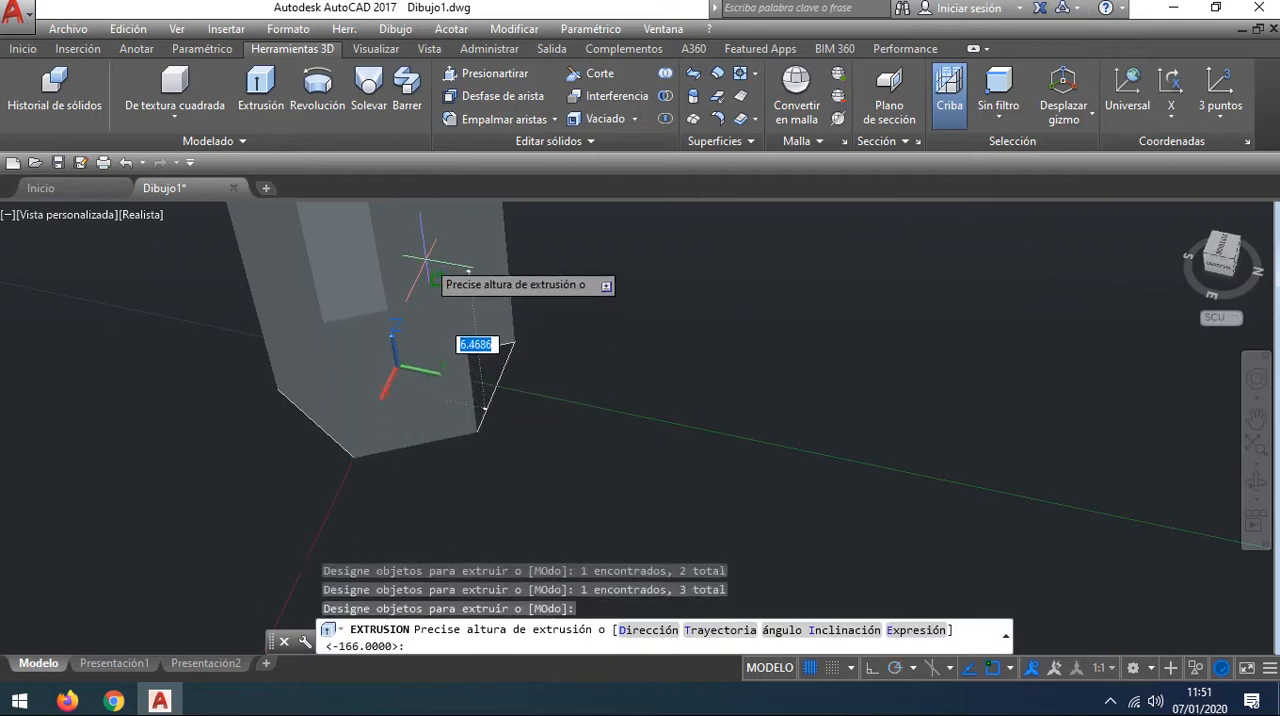
type("166")
key("Return")
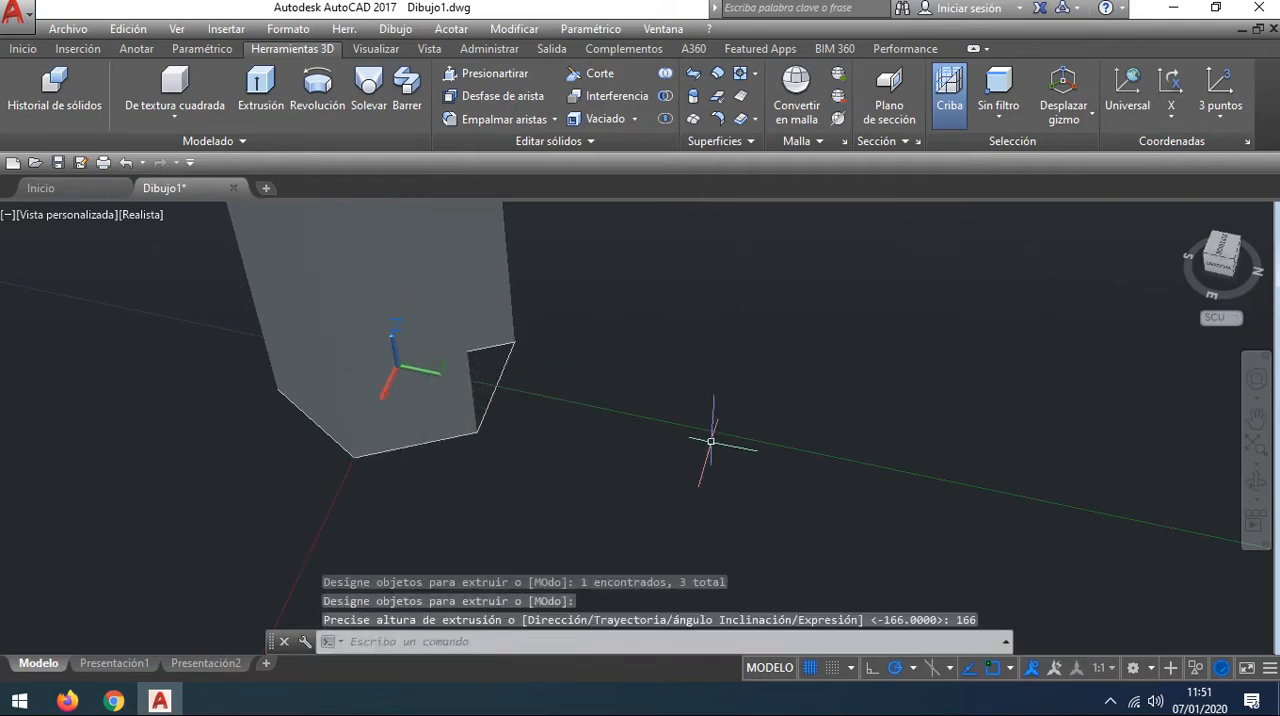
Step: Extrude the three lines around the last open triangular section, on the hexagon's positive Y side, to a height of 166
middle_click_drag(744, 395, 634, 374, "shift")
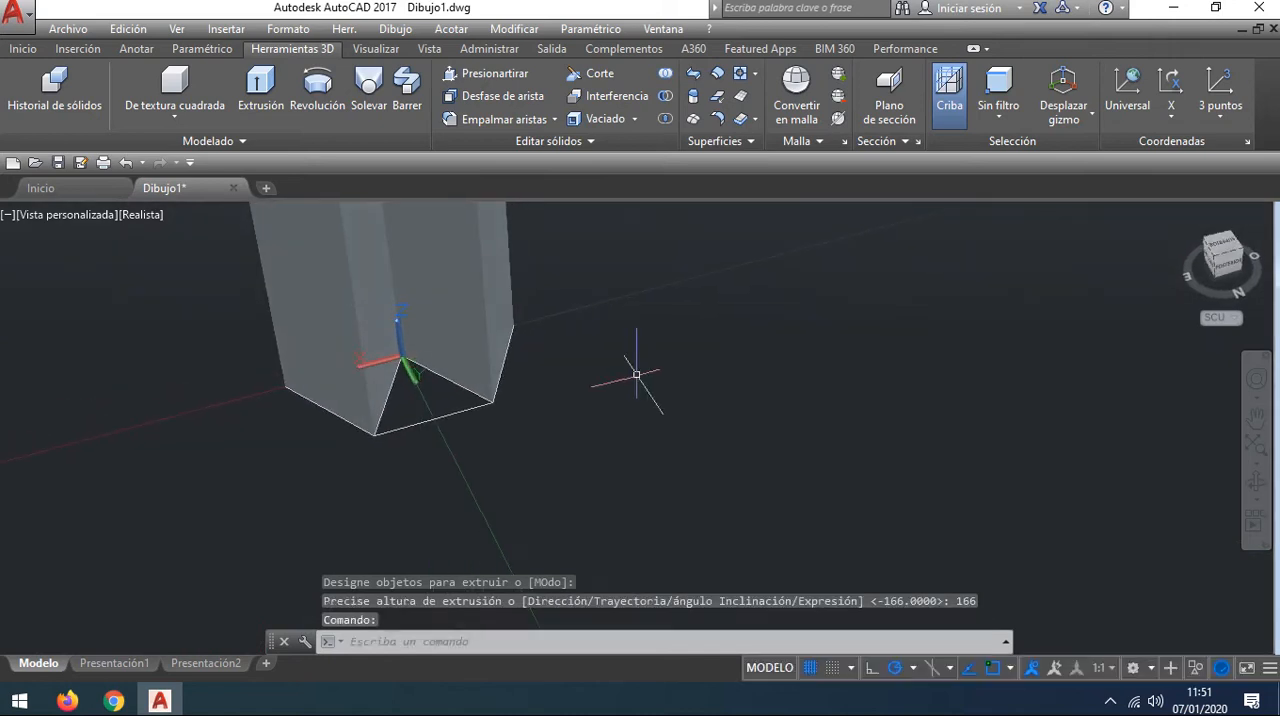
left_click(258, 83)
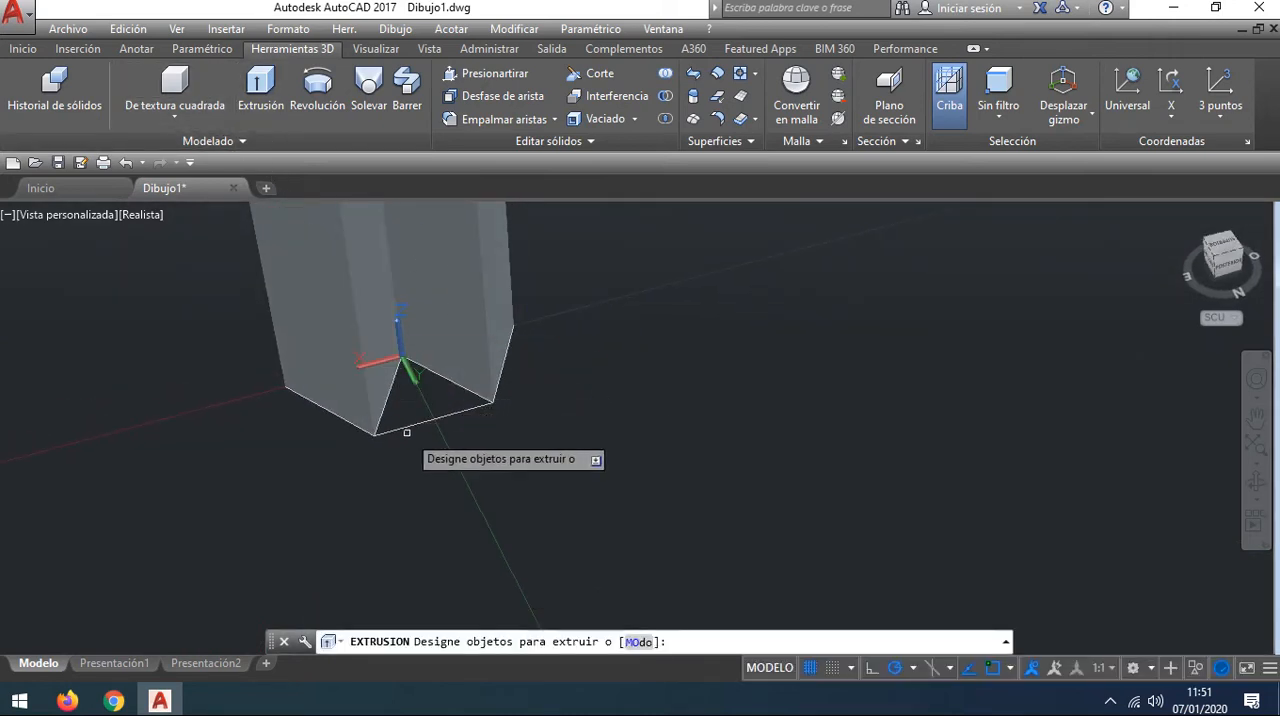
left_click(387, 396)
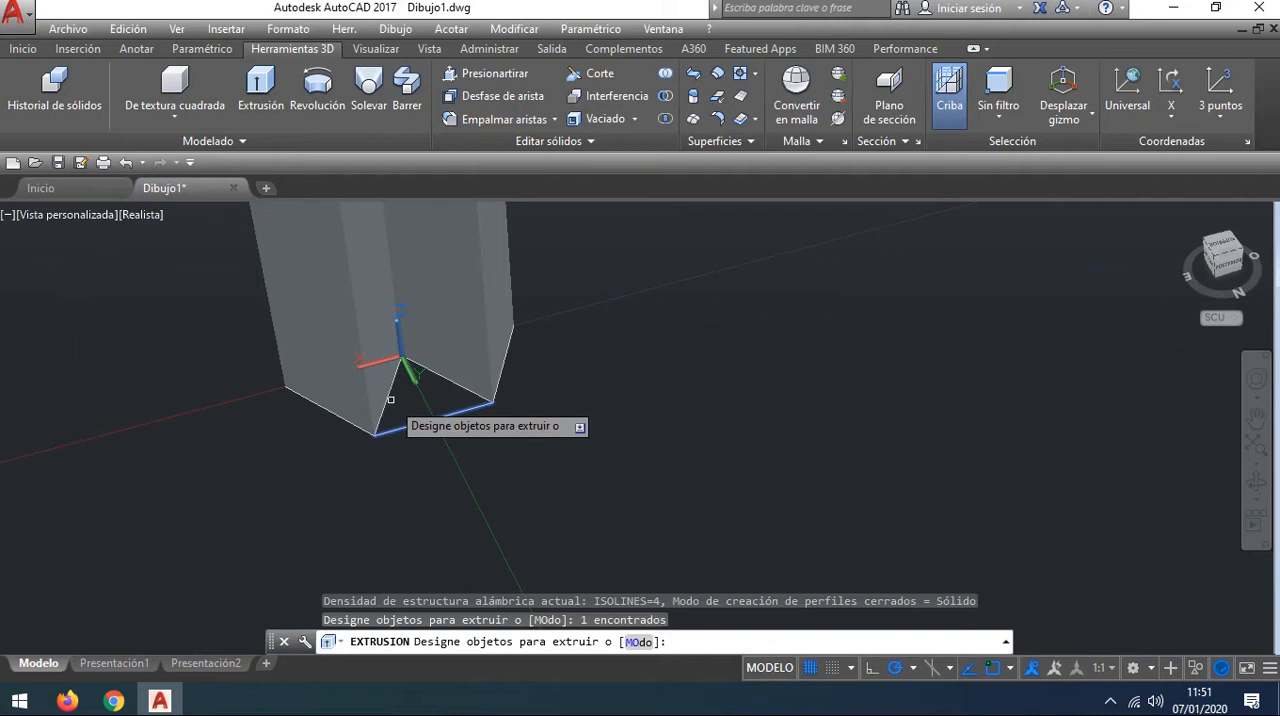
left_click(389, 400)
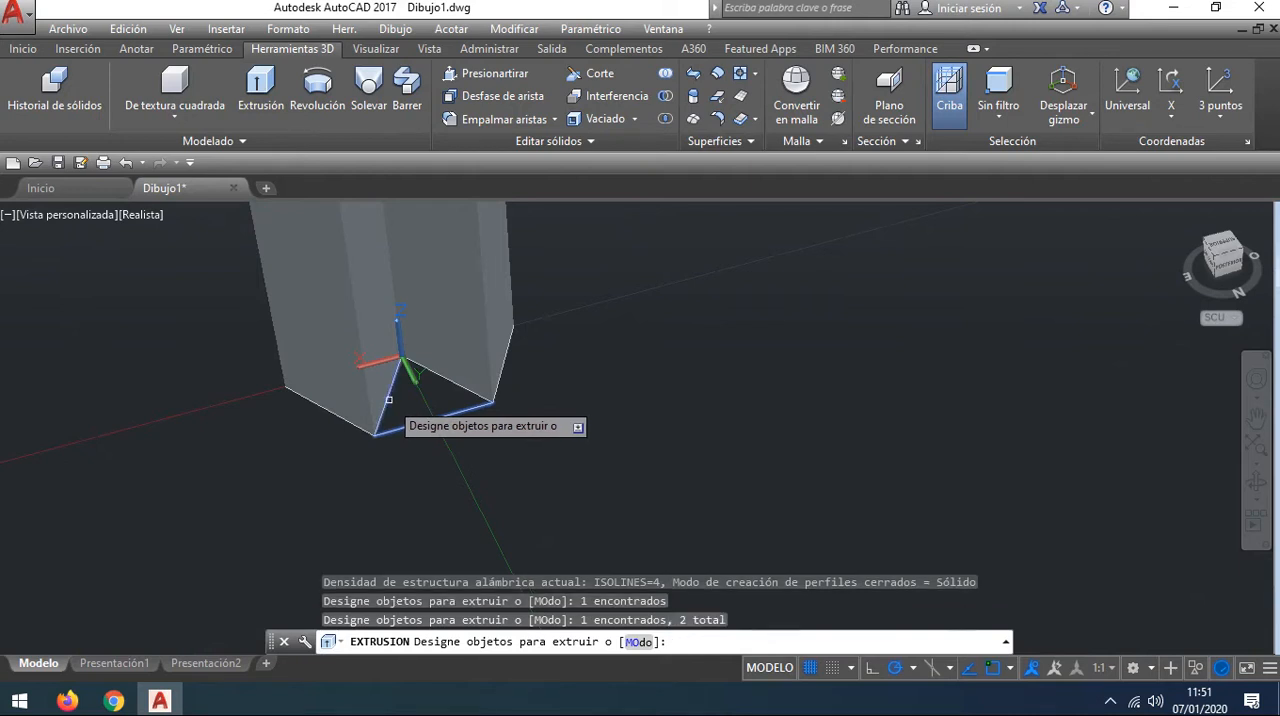
left_click(455, 384)
key("Return")
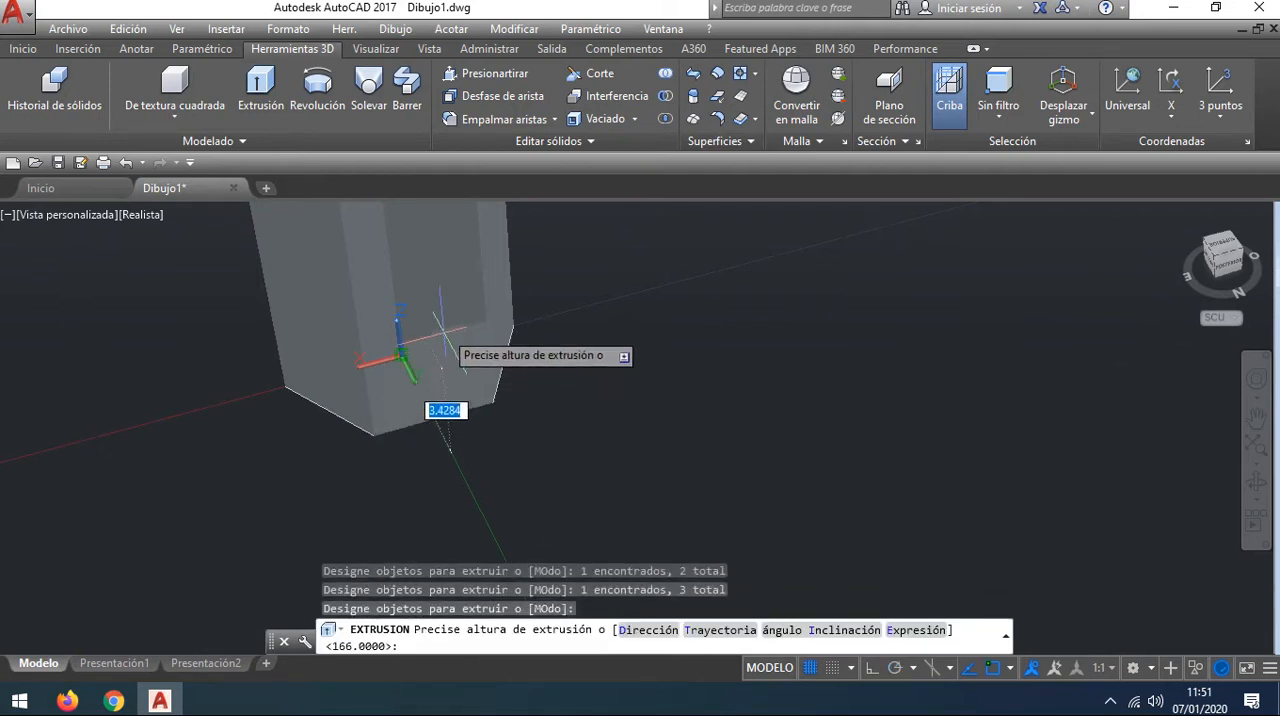
type("166")
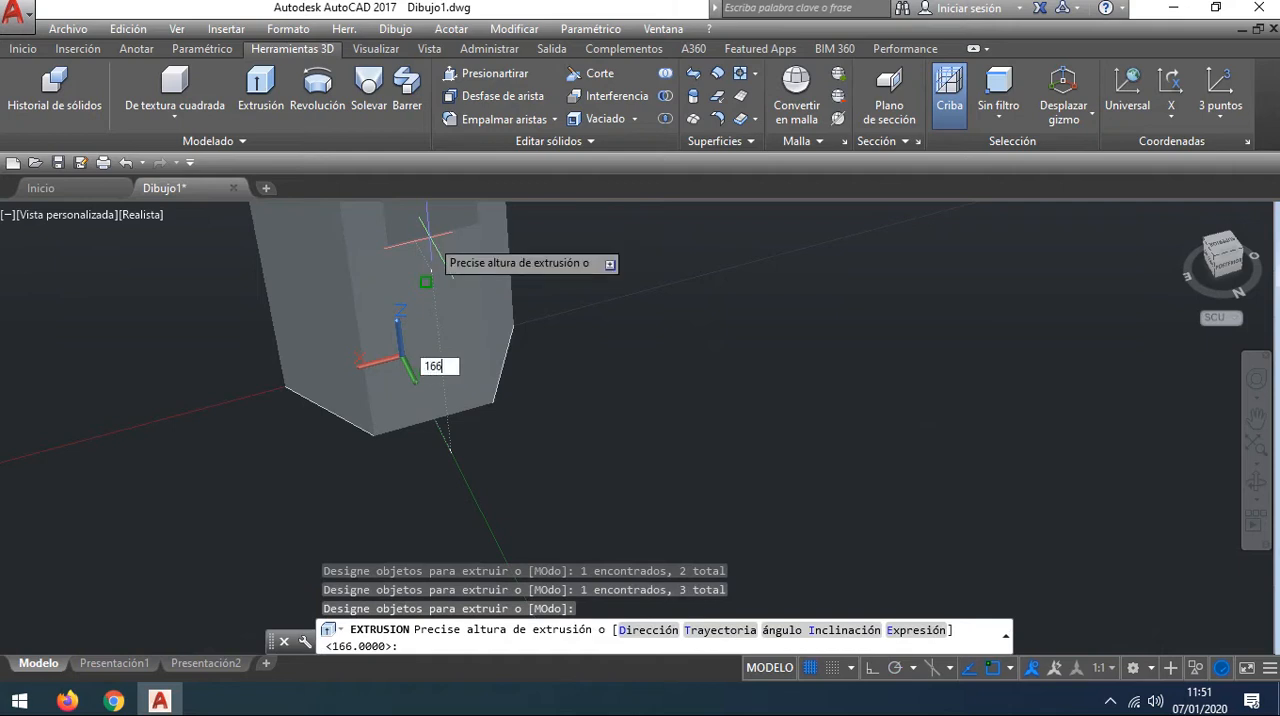
key("Return")
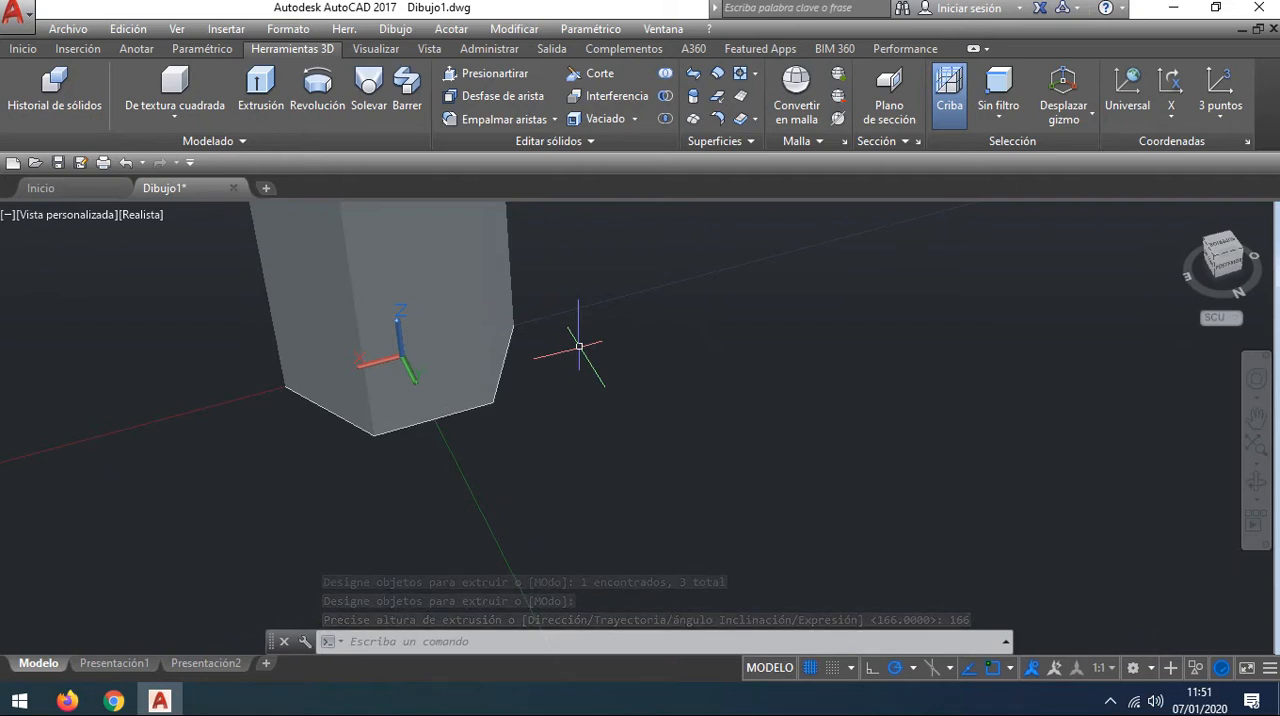
Step: Examine the extruded hexagonal column from its base, in the north-east isometric view and in the rear view
middle_click_drag(688, 434, 859, 480)
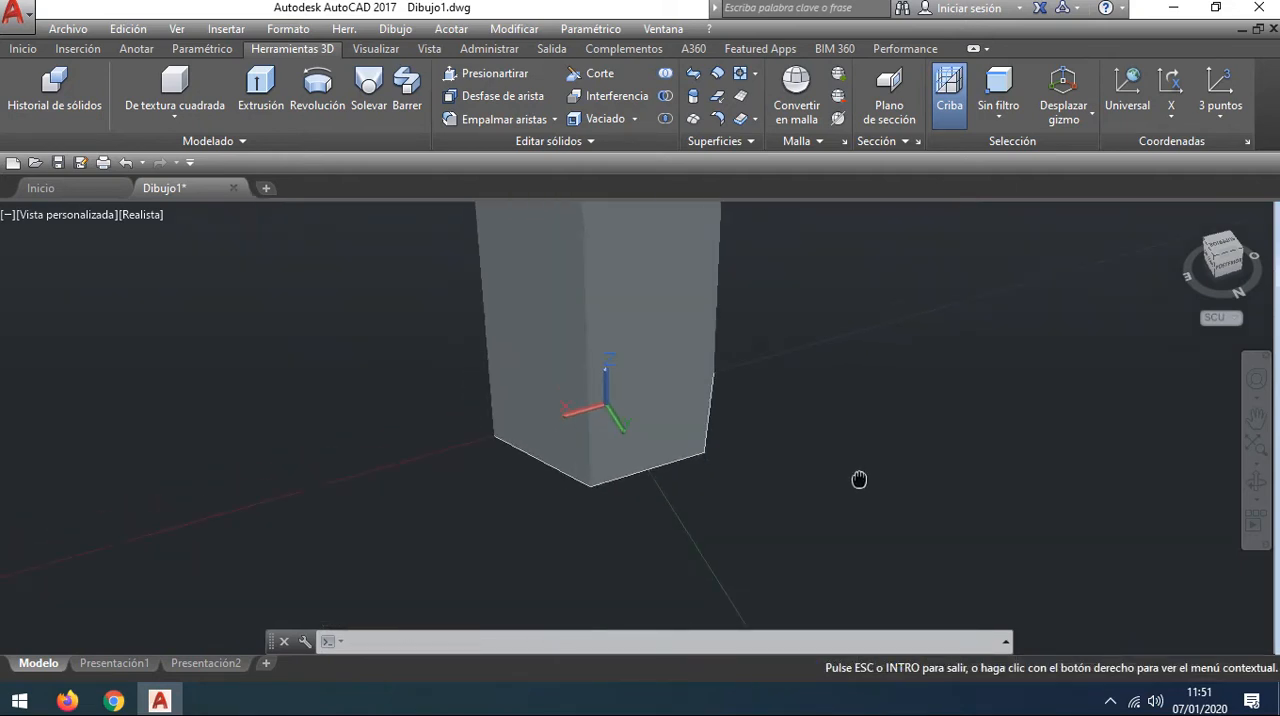
key("Escape")
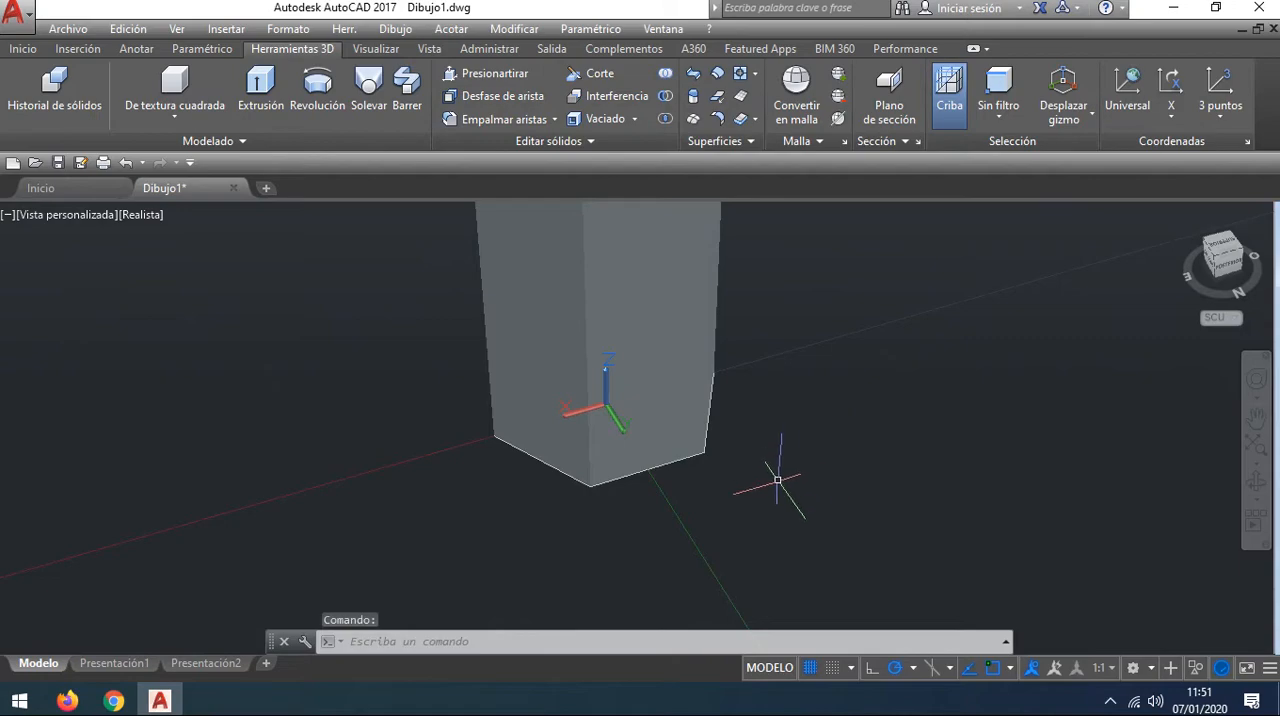
middle_click_drag(777, 480, 900, 495, "shift")
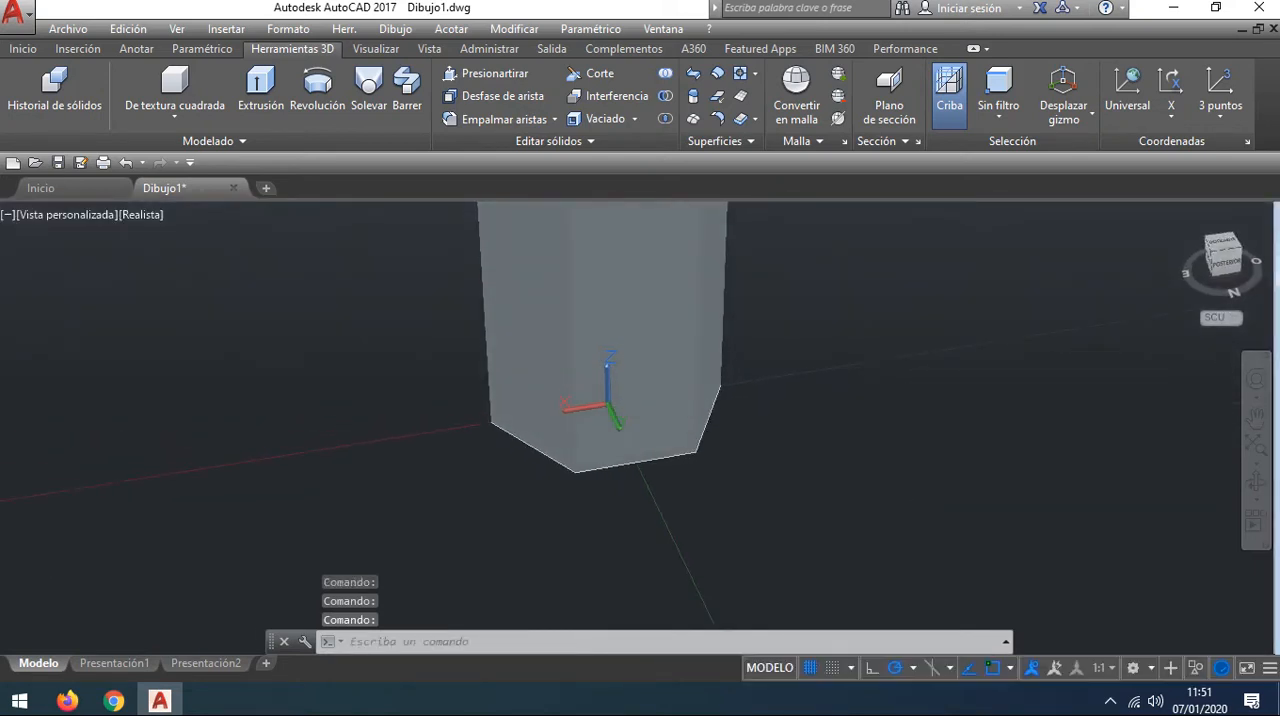
left_click(1213, 254)
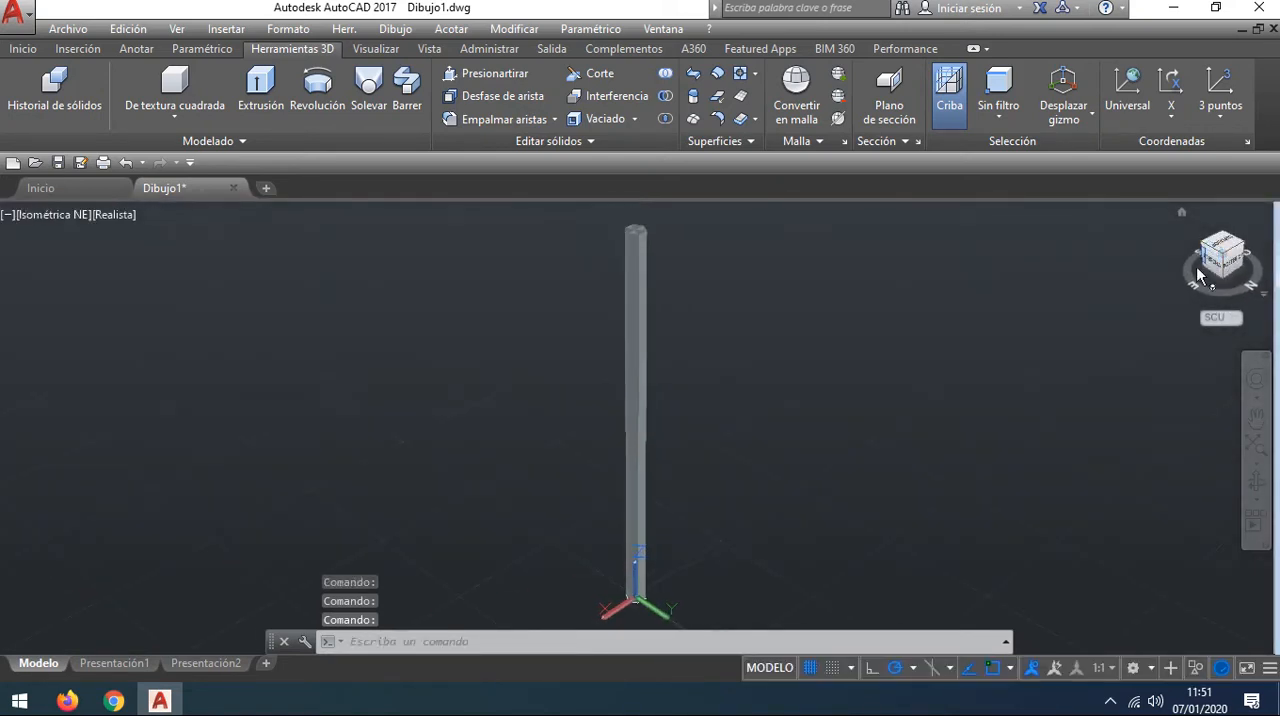
scroll(660, 466, "down", 2)
middle_click_drag(708, 455, 737, 286)
scroll(662, 441, "up", 2)
scroll(662, 441, "up", 5)
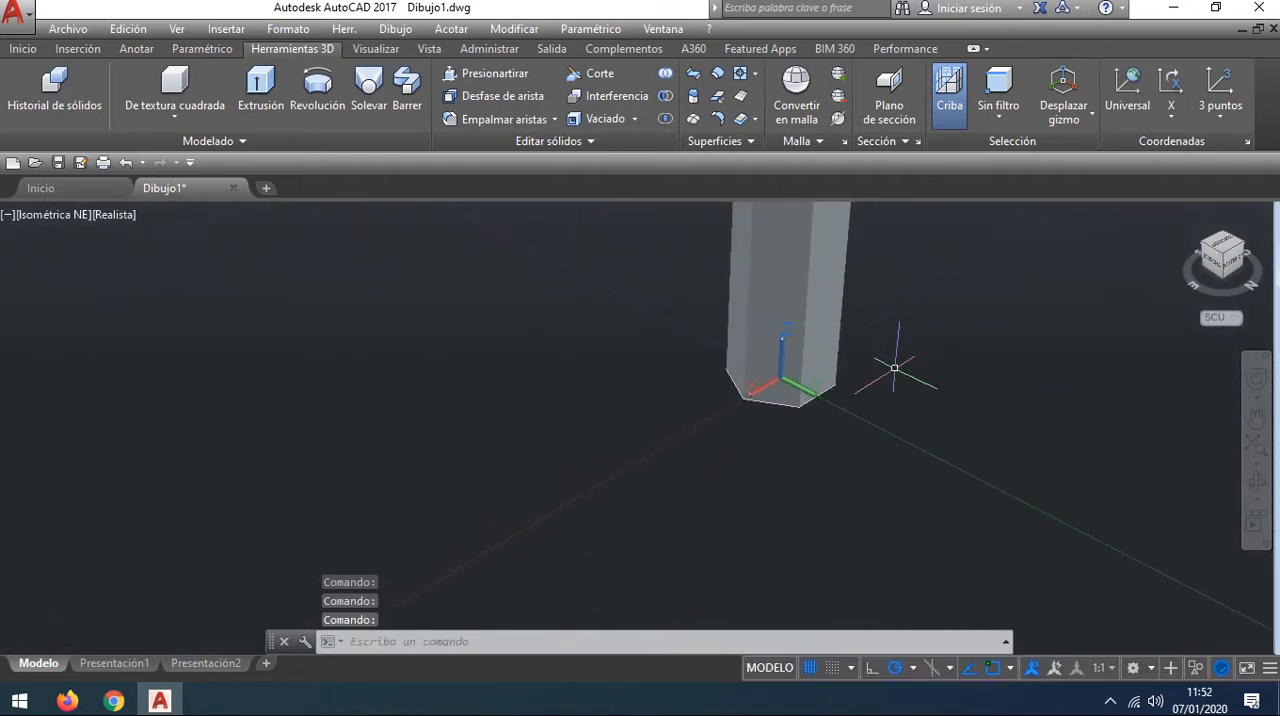
left_click(1233, 265)
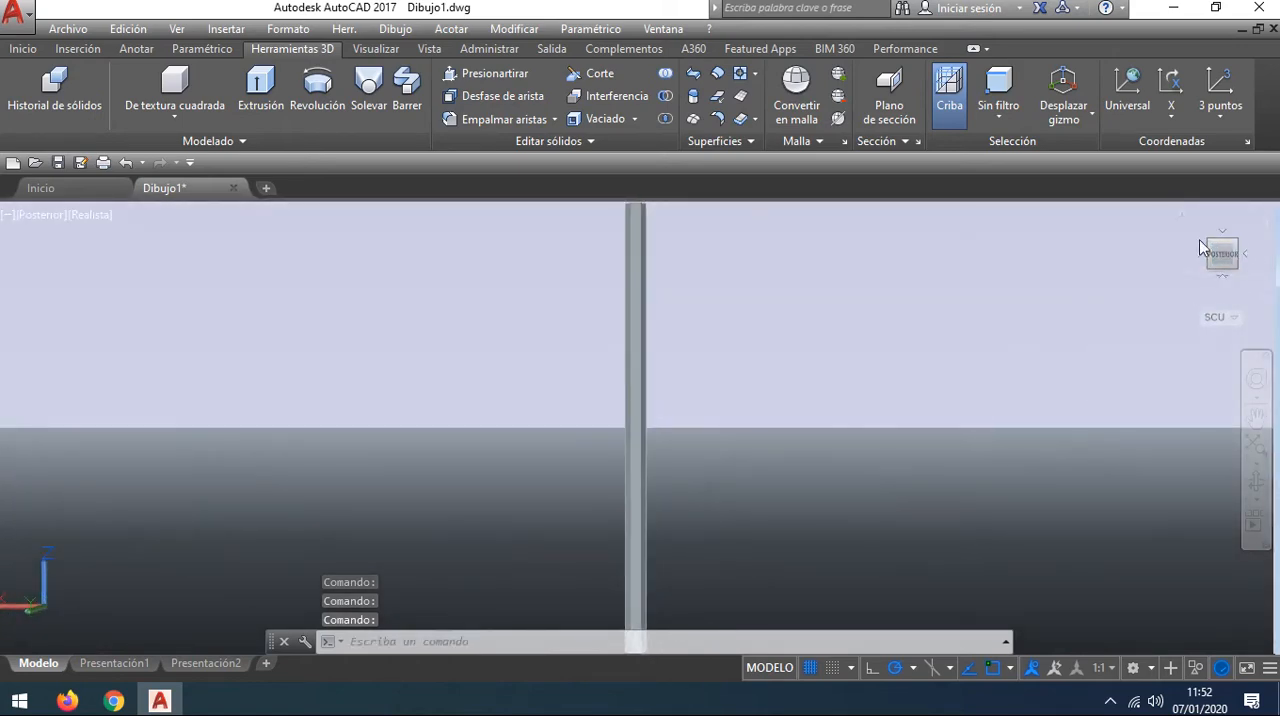
Step: Examine the hexagonal column in the rotated rear view and in the north-west isometric view
left_click(1262, 221)
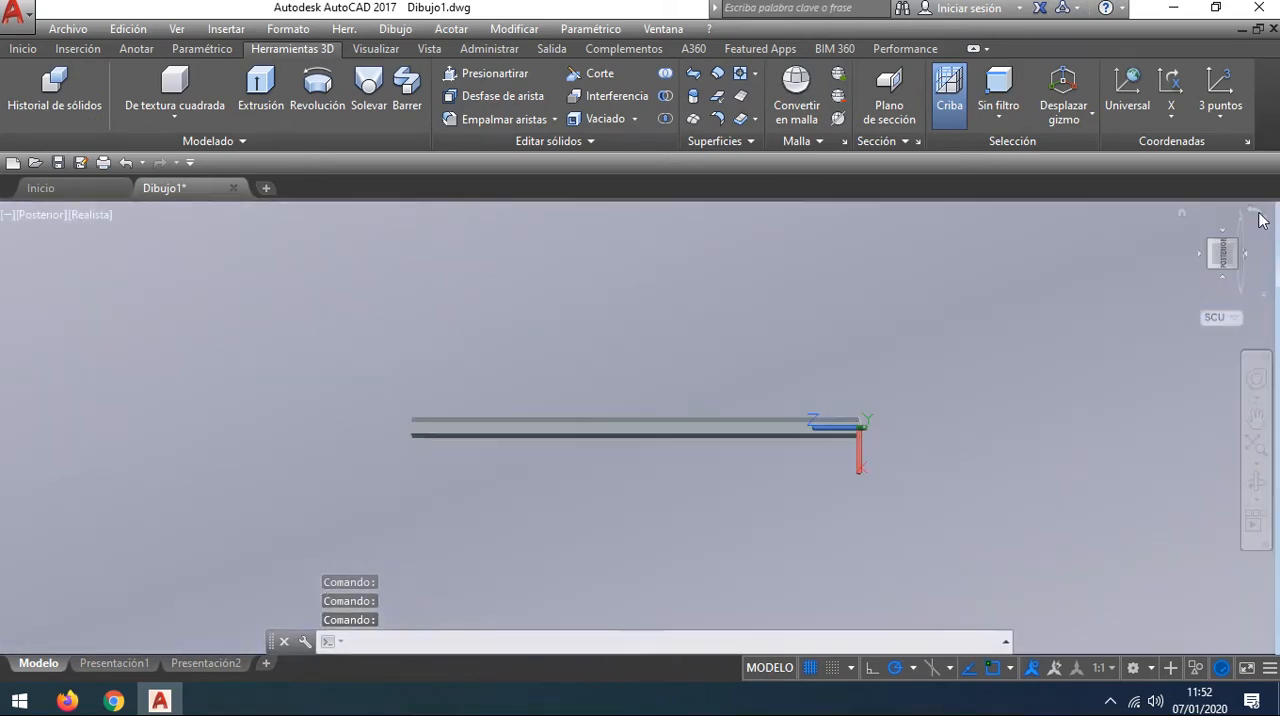
scroll(926, 445, "up", 3)
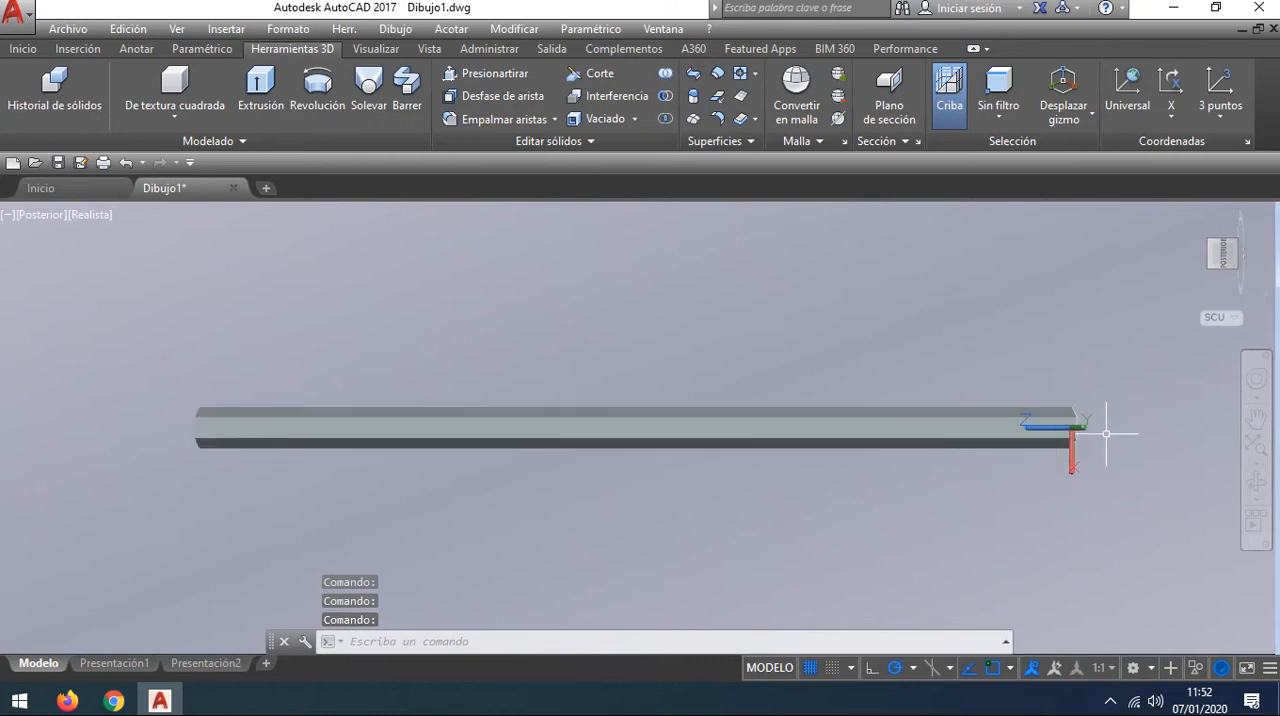
left_click(1211, 250)
scroll(716, 538, "up", 3)
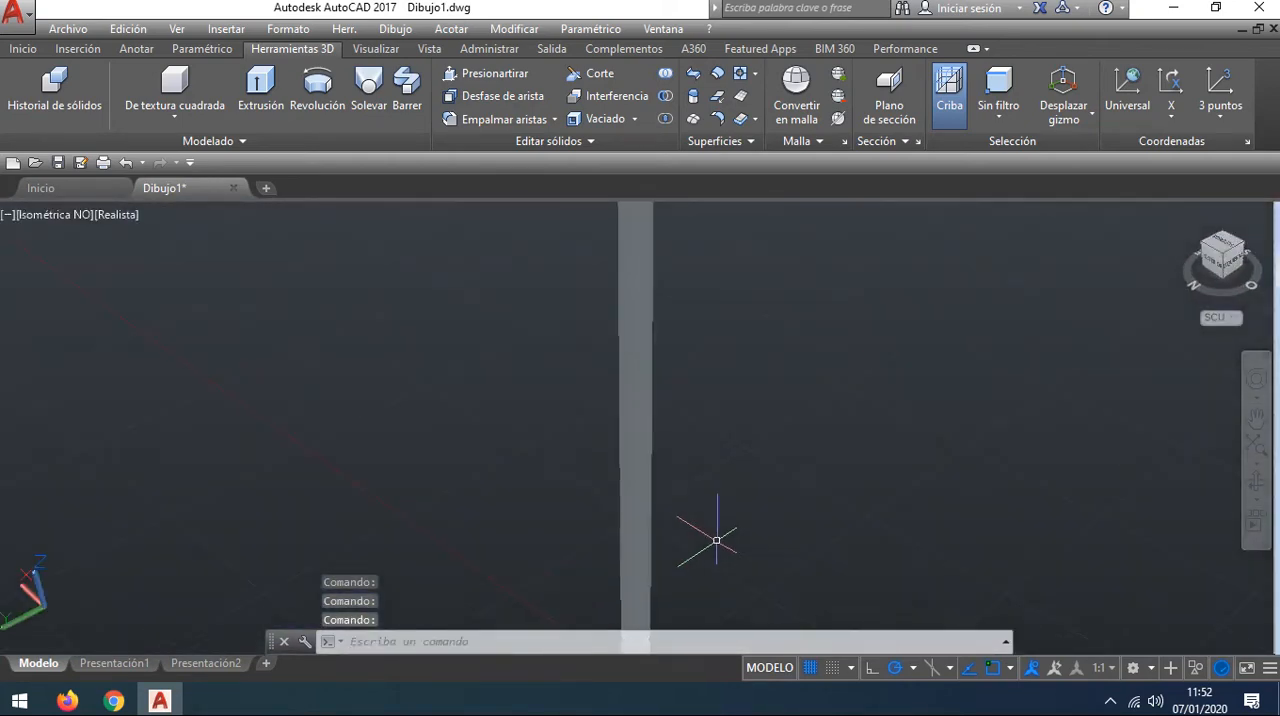
Step: Erase the leftover construction lines of the hexagon at the column's base
middle_click_drag(716, 540, 879, 213)
scroll(771, 414, "up", 4)
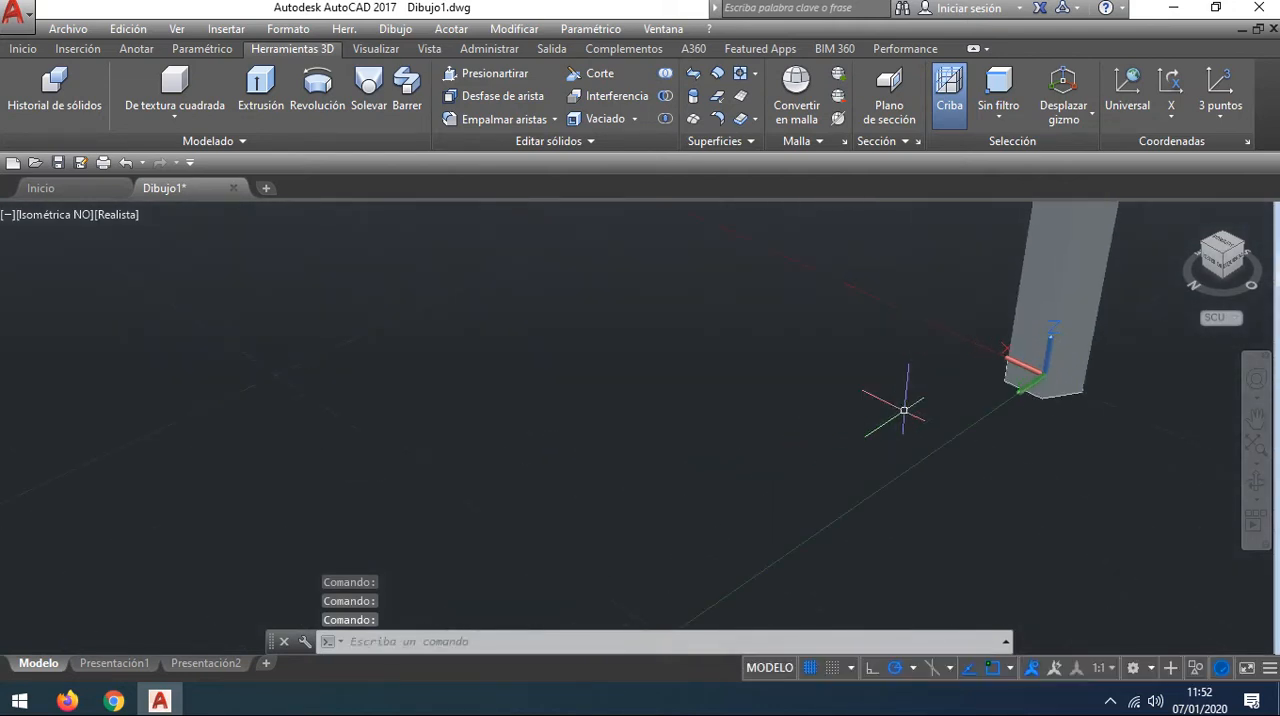
middle_click_drag(1110, 440, 845, 405)
middle_click_drag(920, 420, 684, 494)
mouse_move(541, 508)
left_mouse_down()
mouse_move(586, 340)
mouse_move(553, 309)
mouse_move(507, 432)
left_mouse_up()
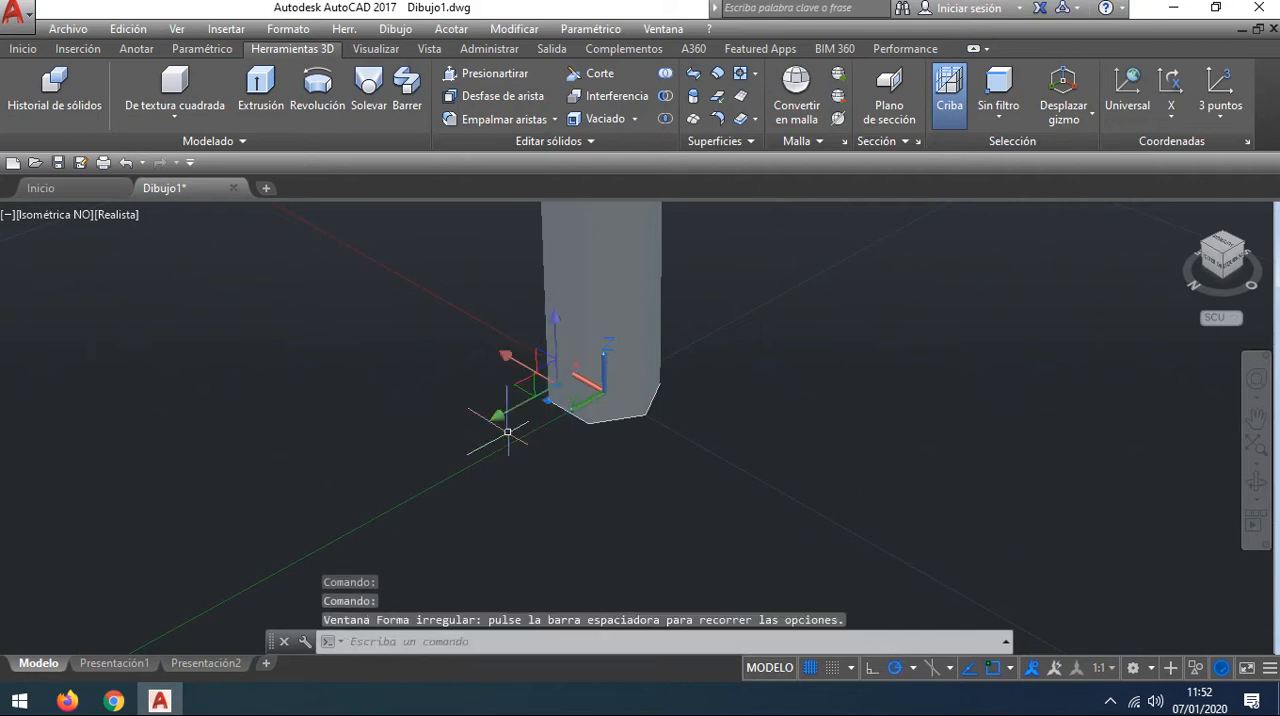
left_click(519, 525)
left_click(749, 311)
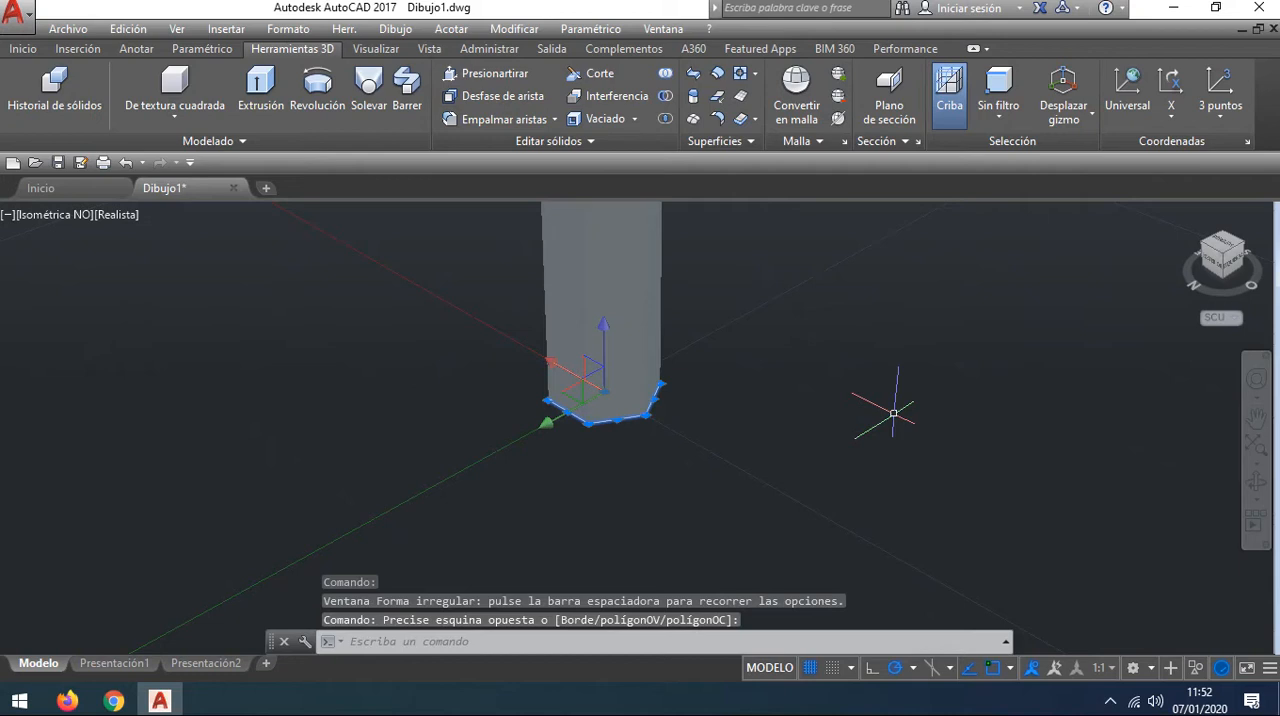
key("Delete")
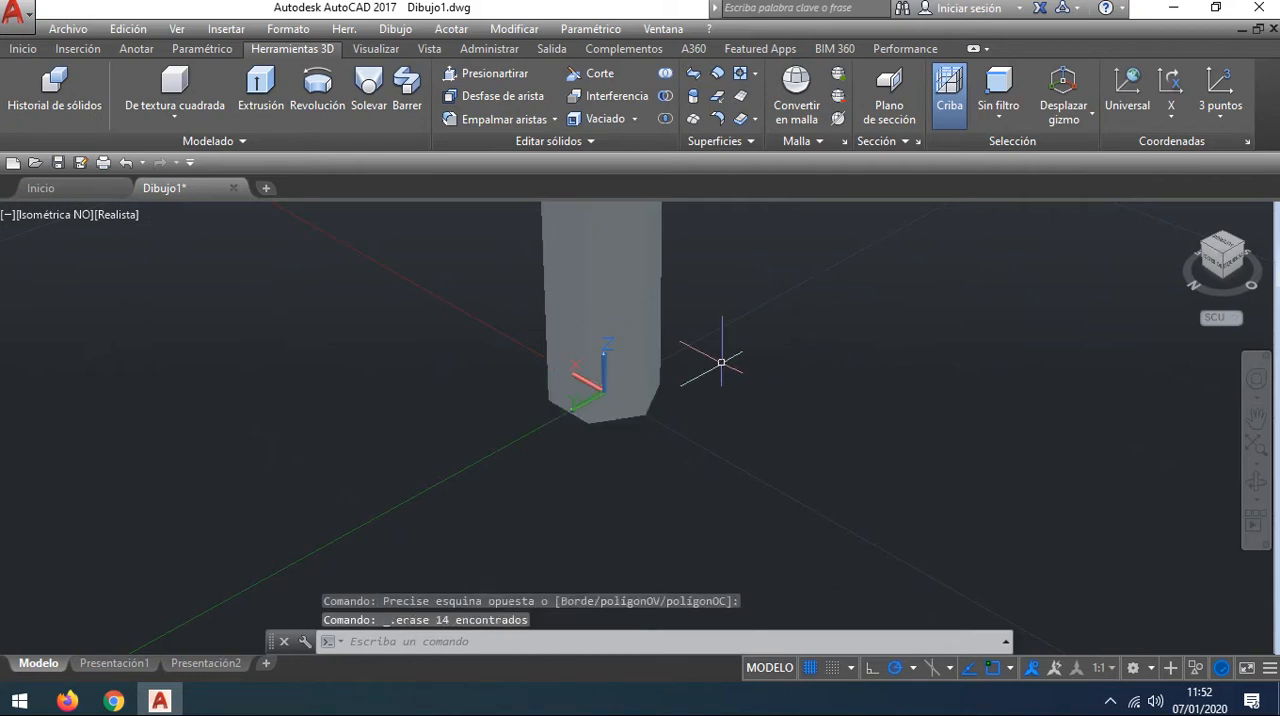
Step: Draw a six-sided polygon centred at 0,0,0 at the column's base, inscribed in a circle of radius 4
scroll(611, 393, "up", 2)
middle_click_drag(942, 385, 1009, 500)
scroll(829, 437, "up", 1)
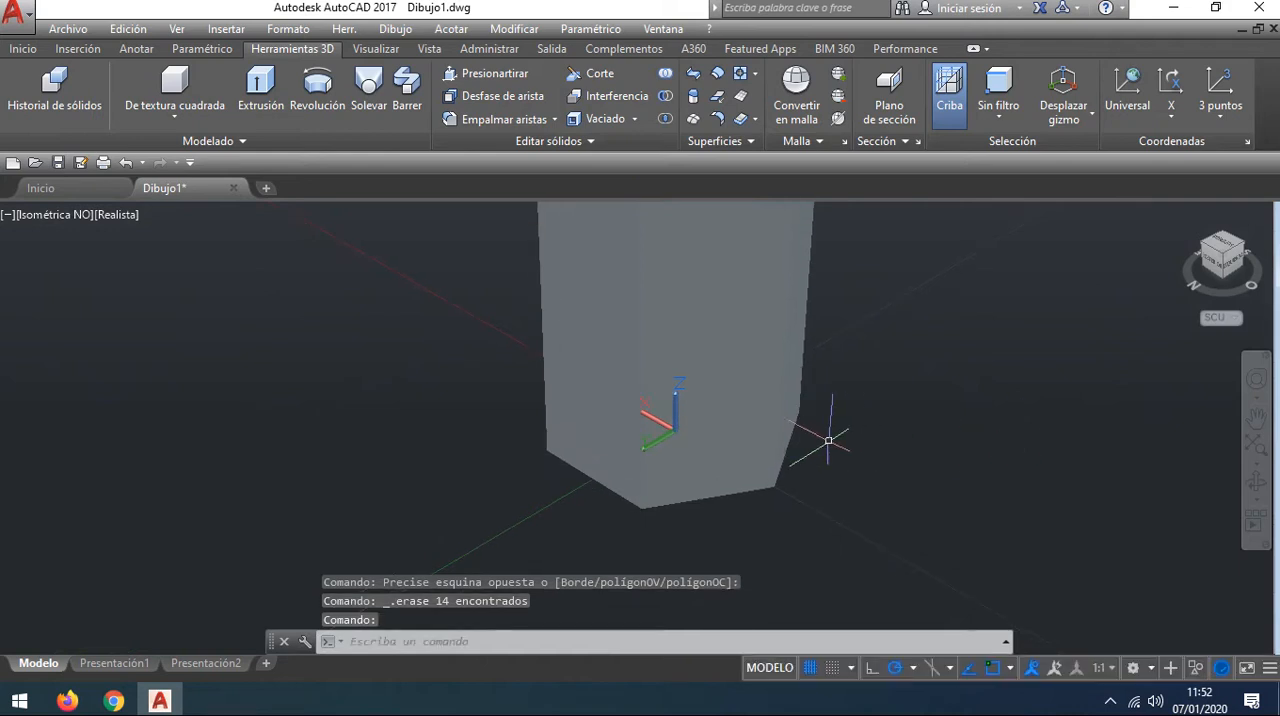
left_click(30, 50)
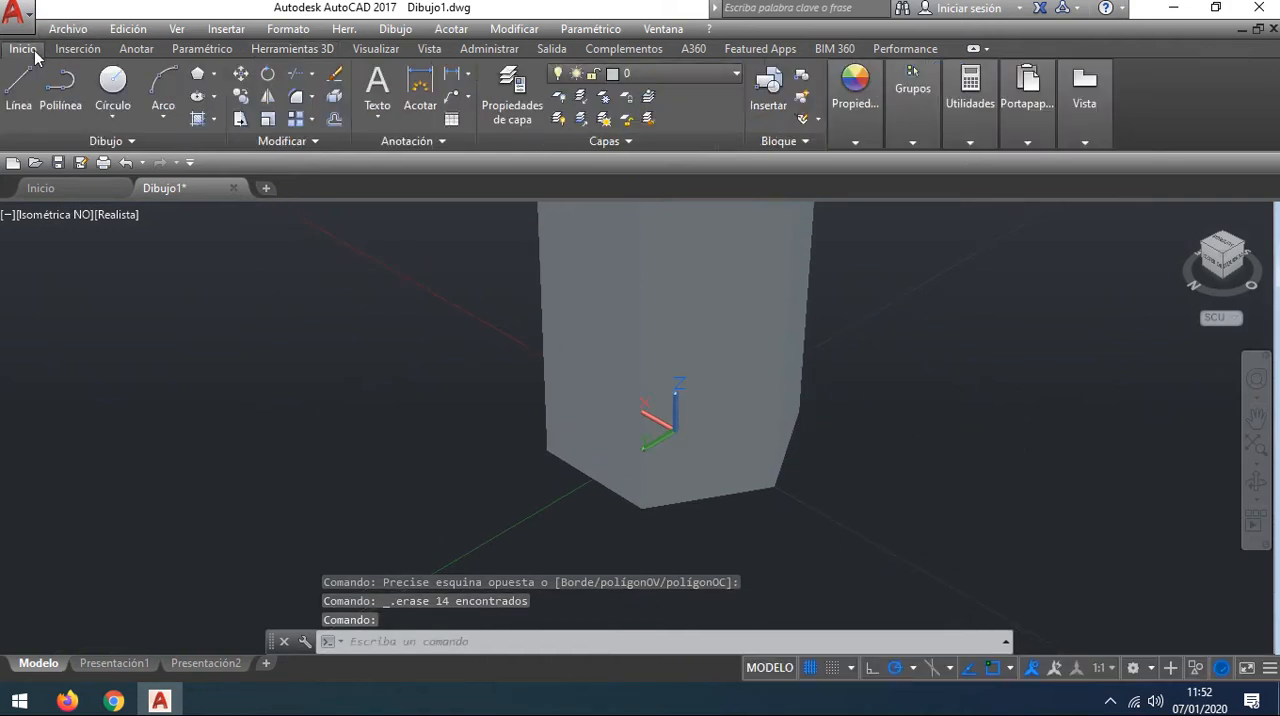
left_click(217, 77)
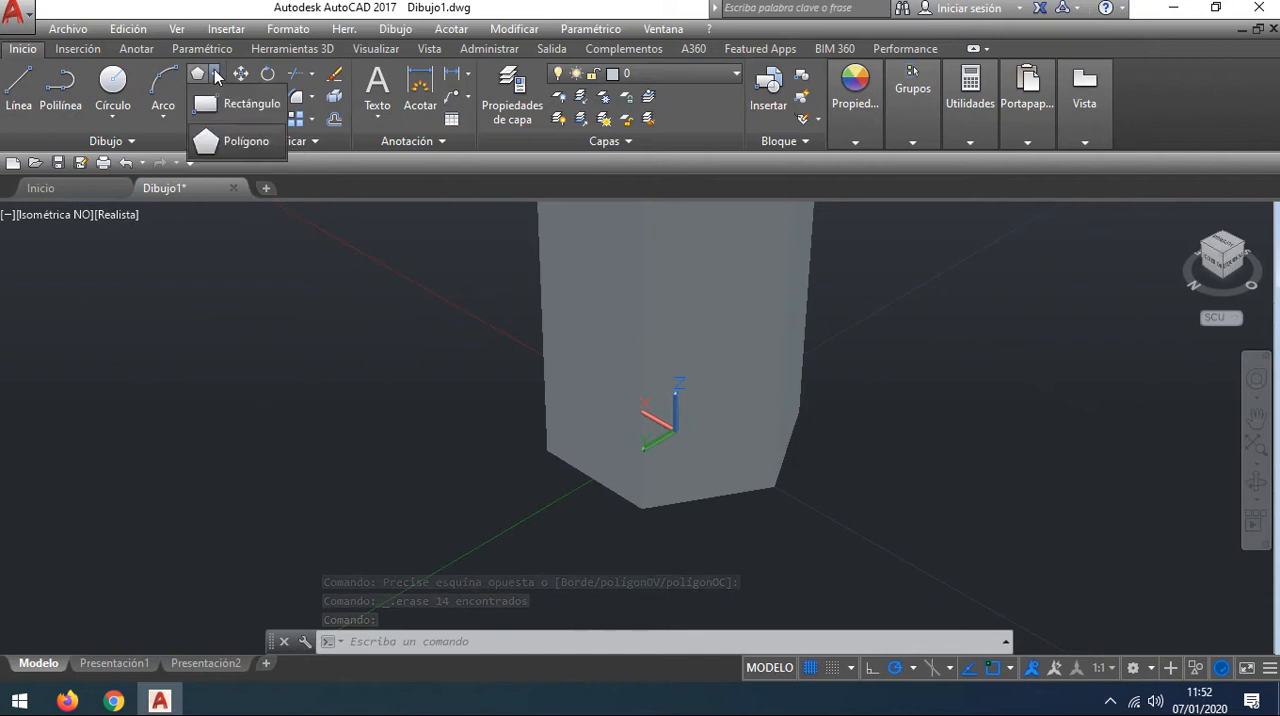
left_click(215, 137)
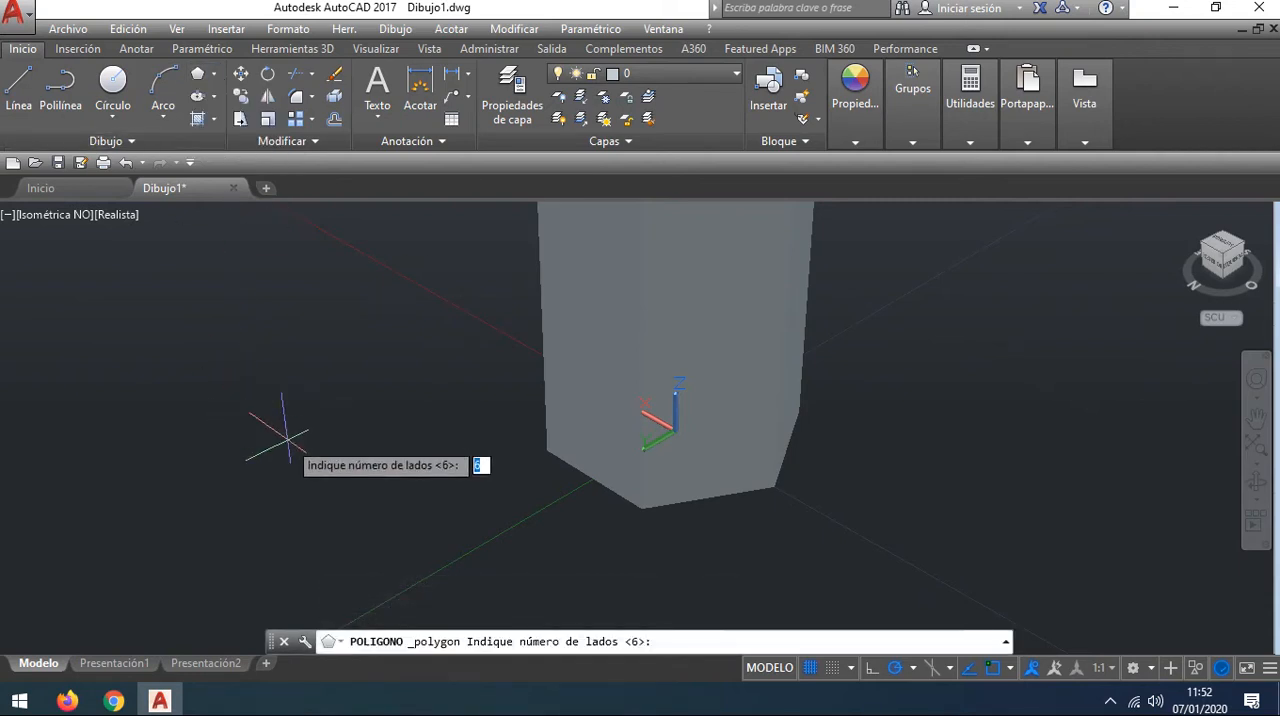
key("Return")
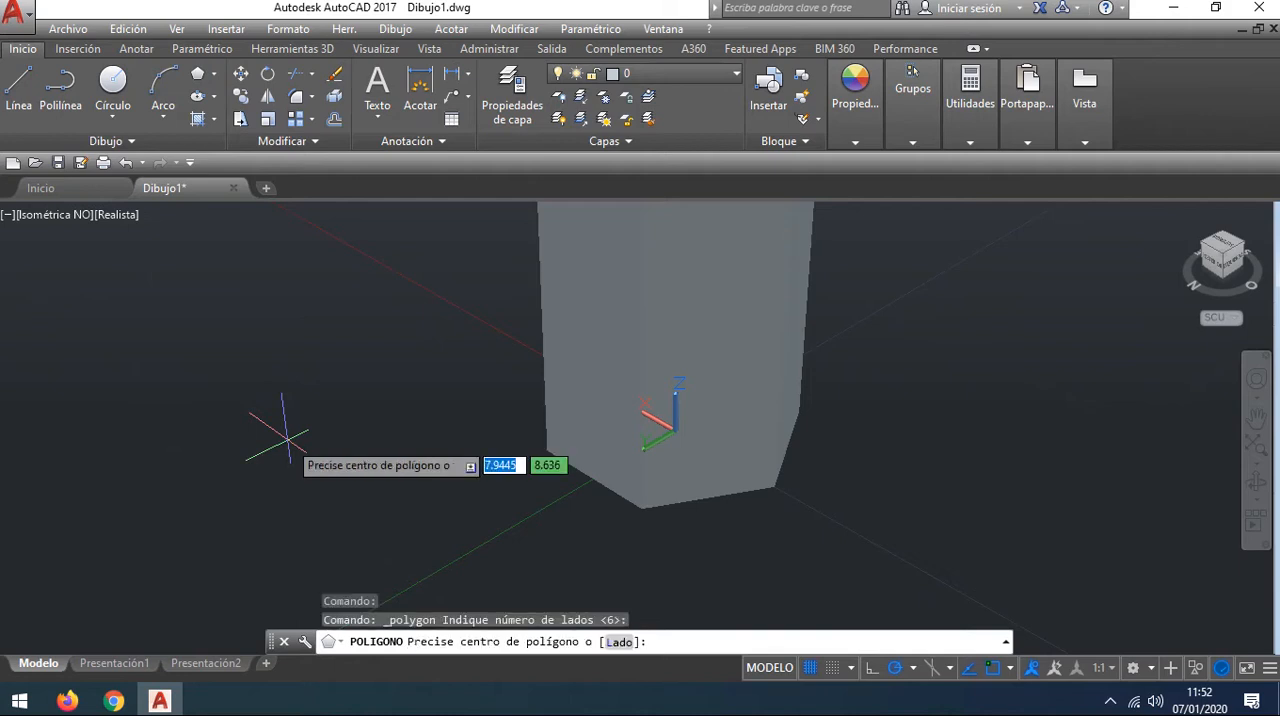
type("0")
key("Tab")
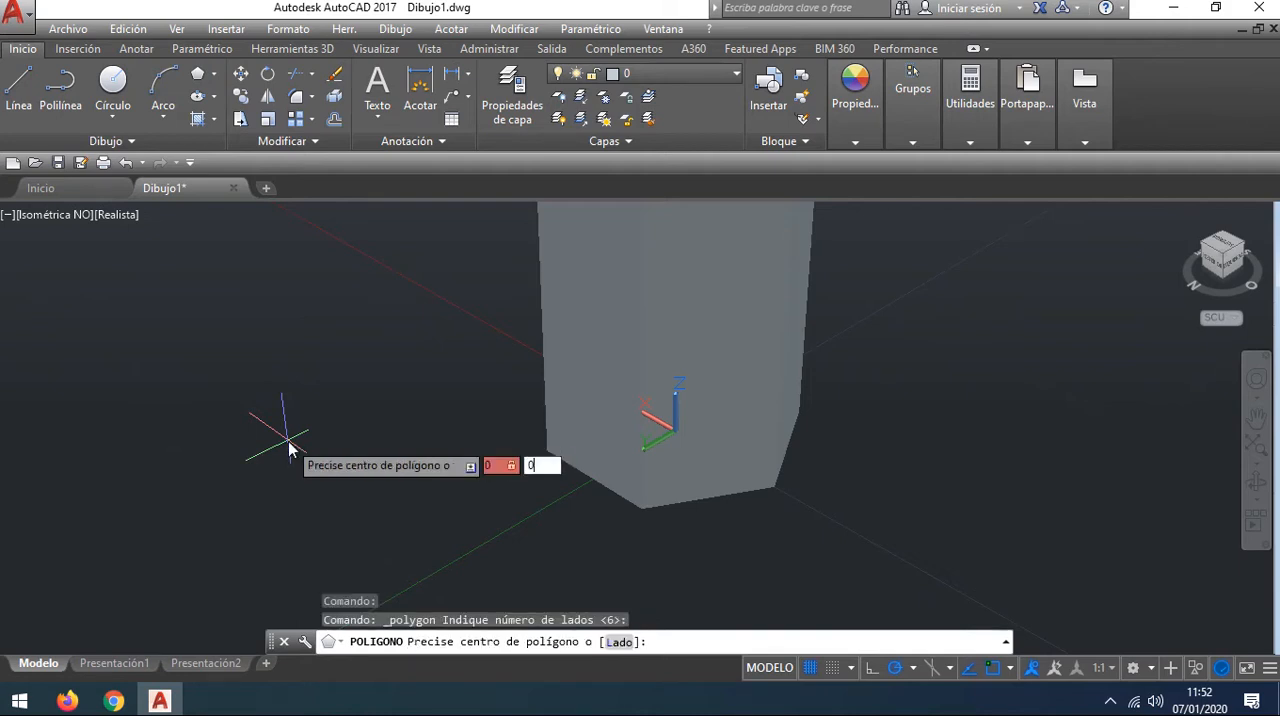
key("Tab")
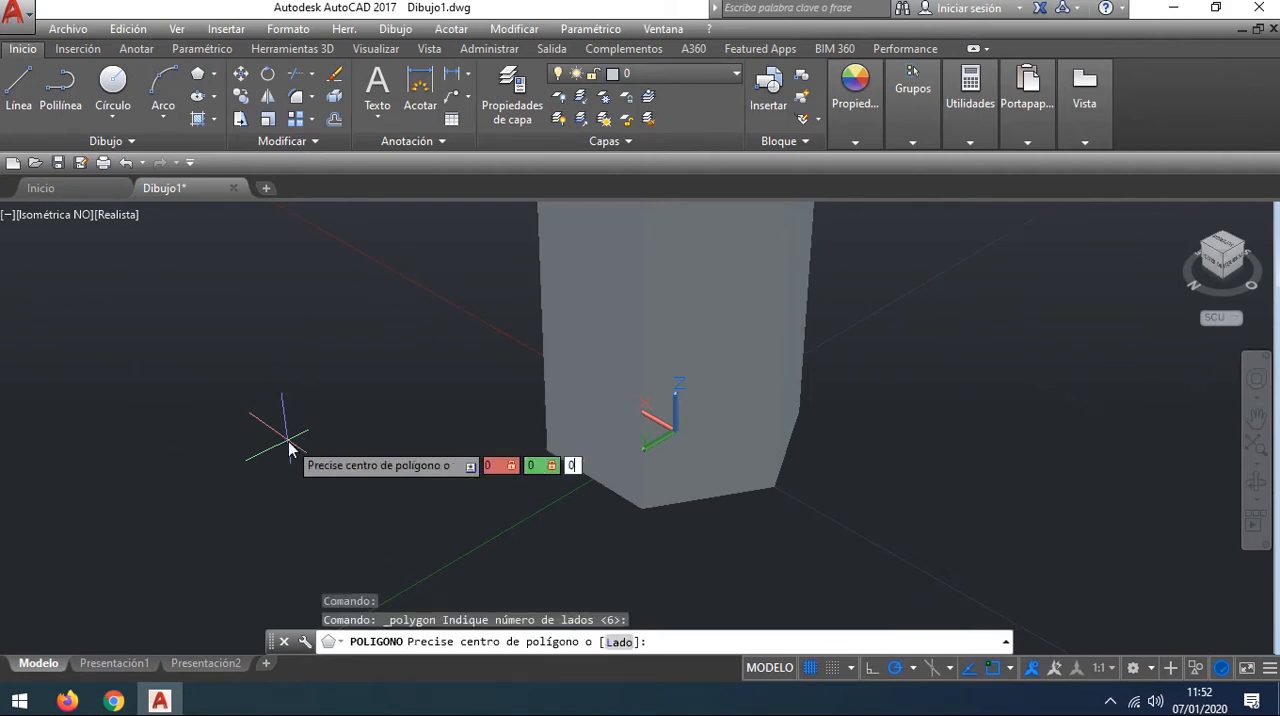
key("Return")
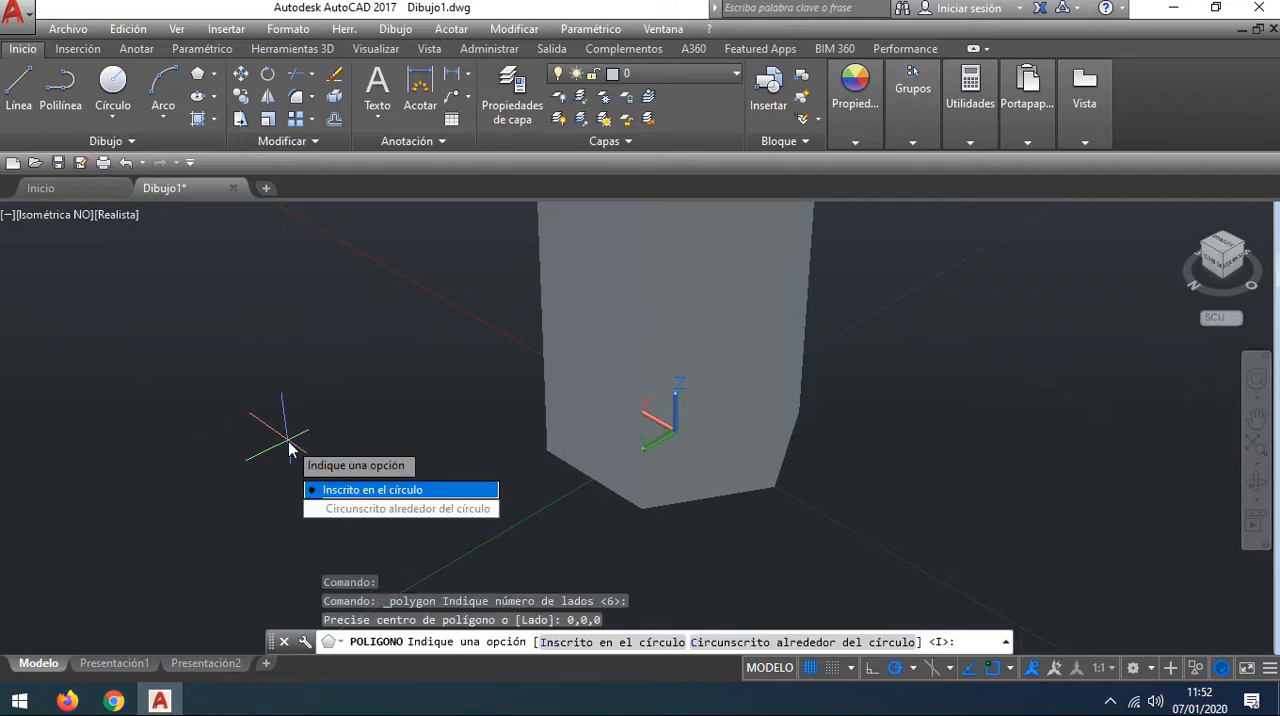
key("Return")
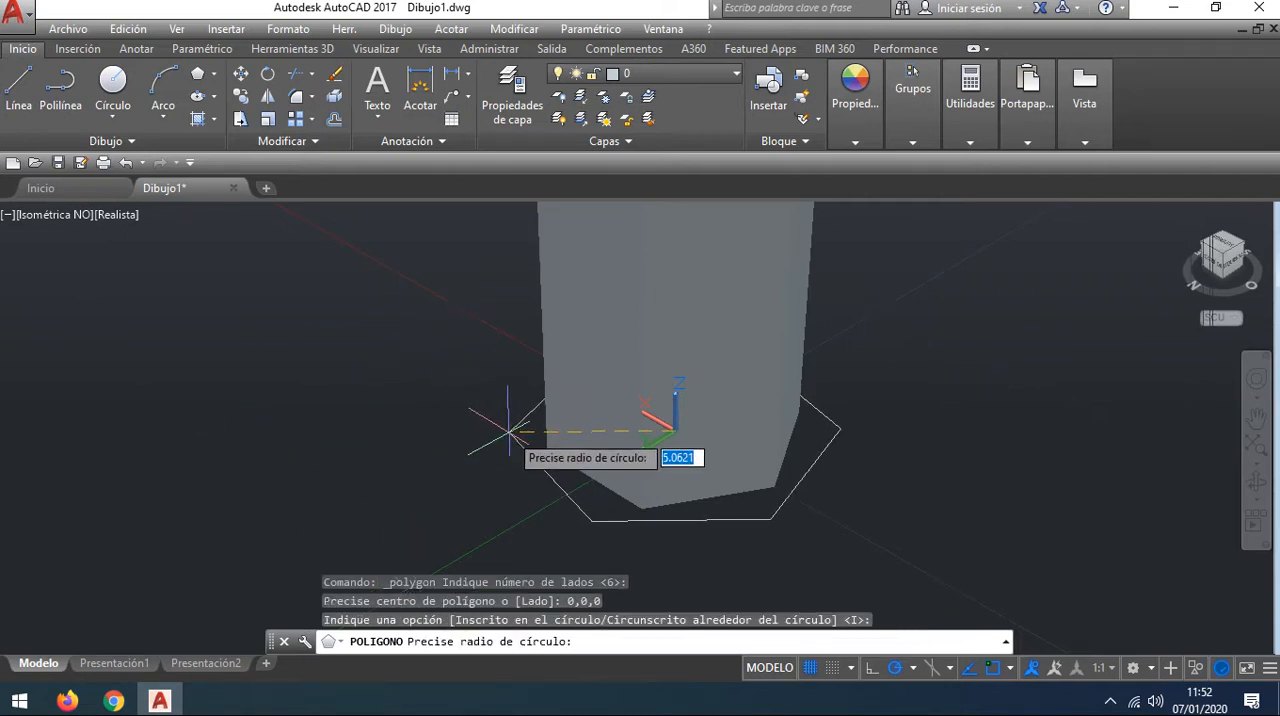
key("Return")
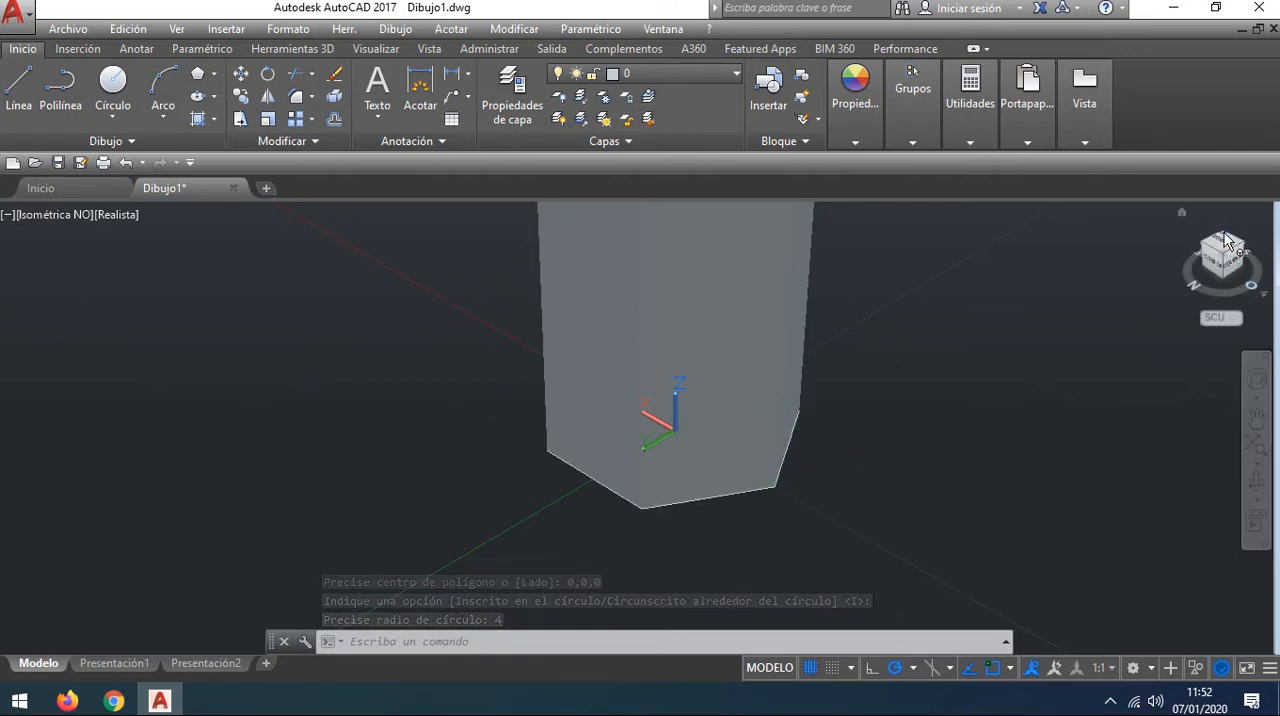
Step: Extrude the hexagon at the column's base downward by 1 to form a solid base slab
left_click_drag(1228, 287, 1197, 314)
scroll(728, 475, "up", 6)
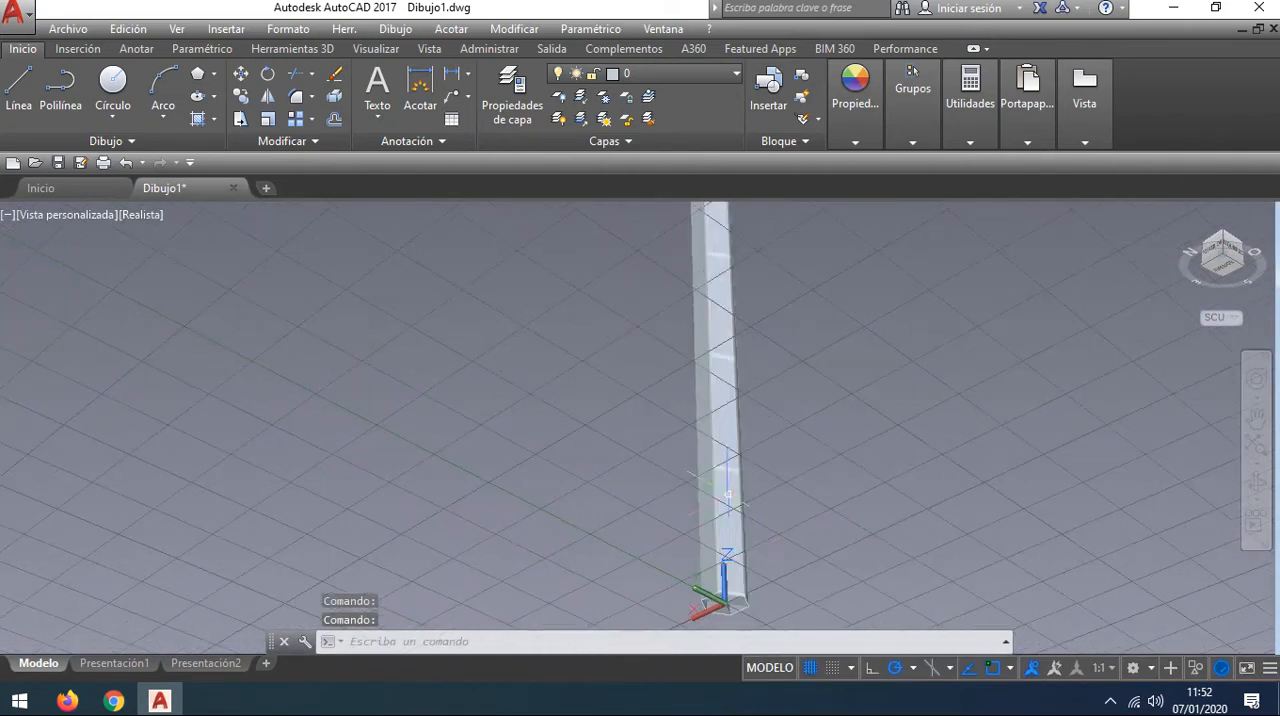
middle_click_drag(814, 540, 820, 274)
scroll(697, 364, "up", 3)
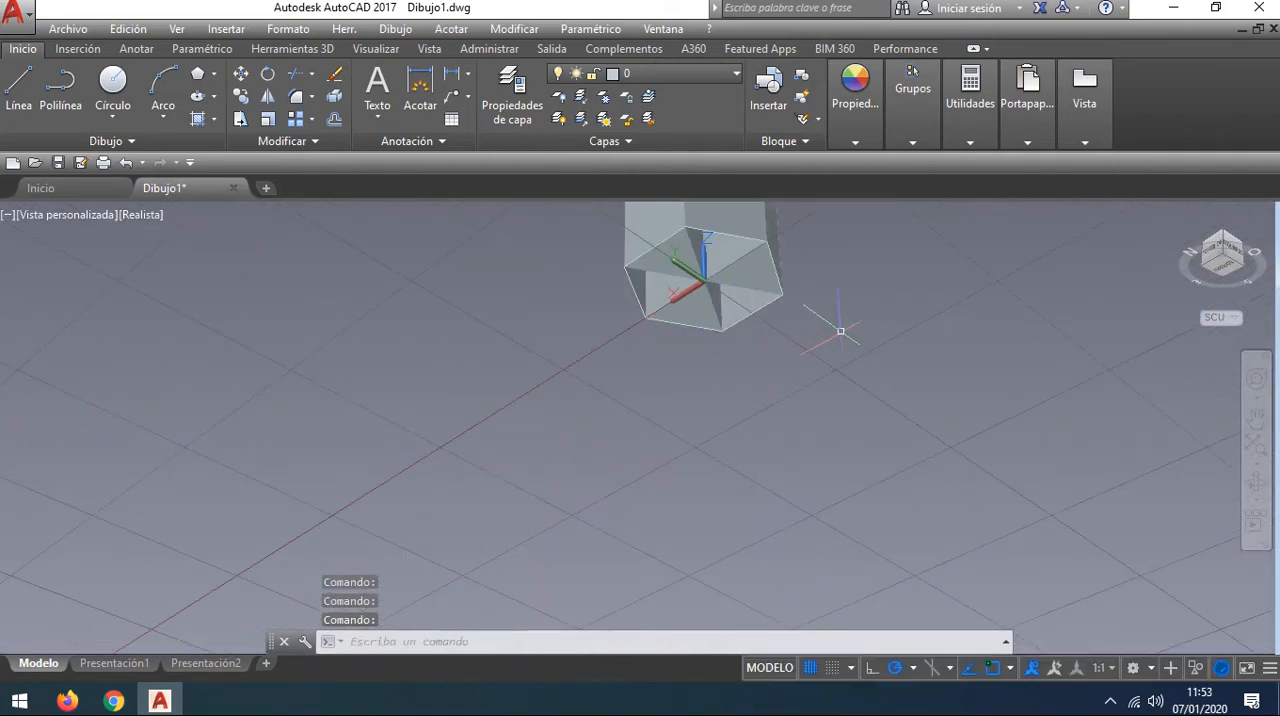
middle_click_drag(840, 330, 730, 442)
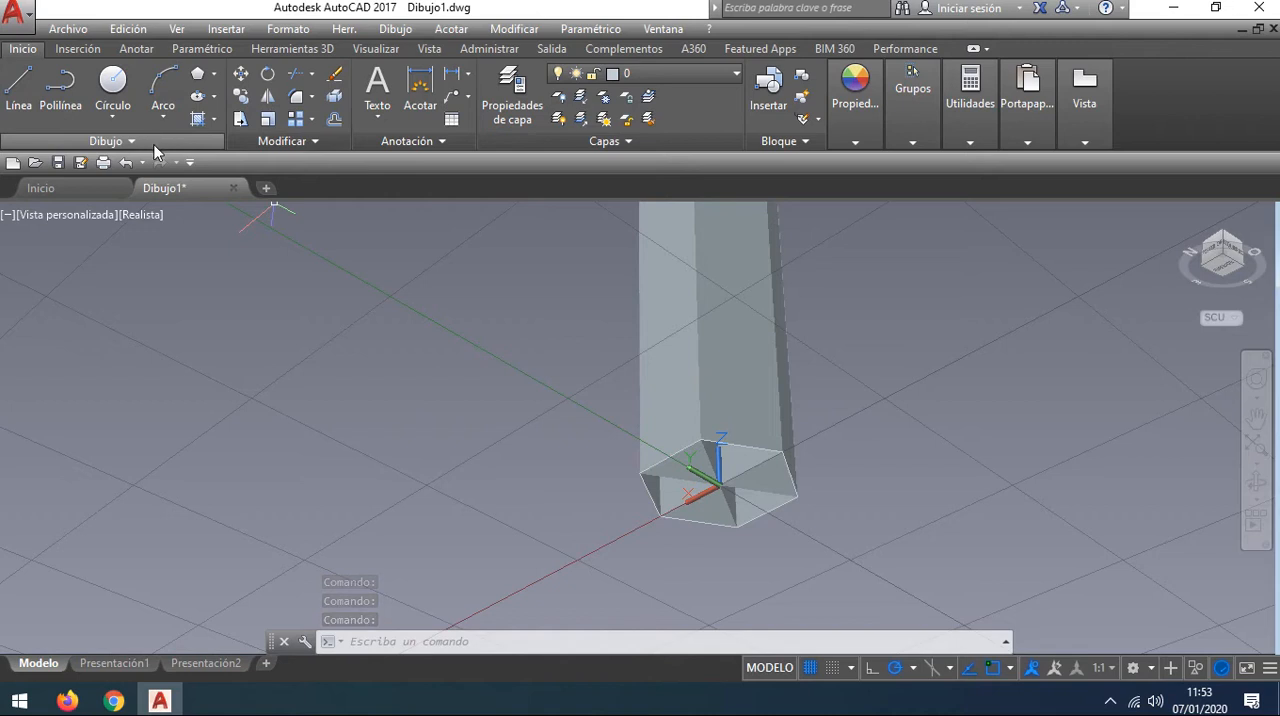
left_click(306, 48)
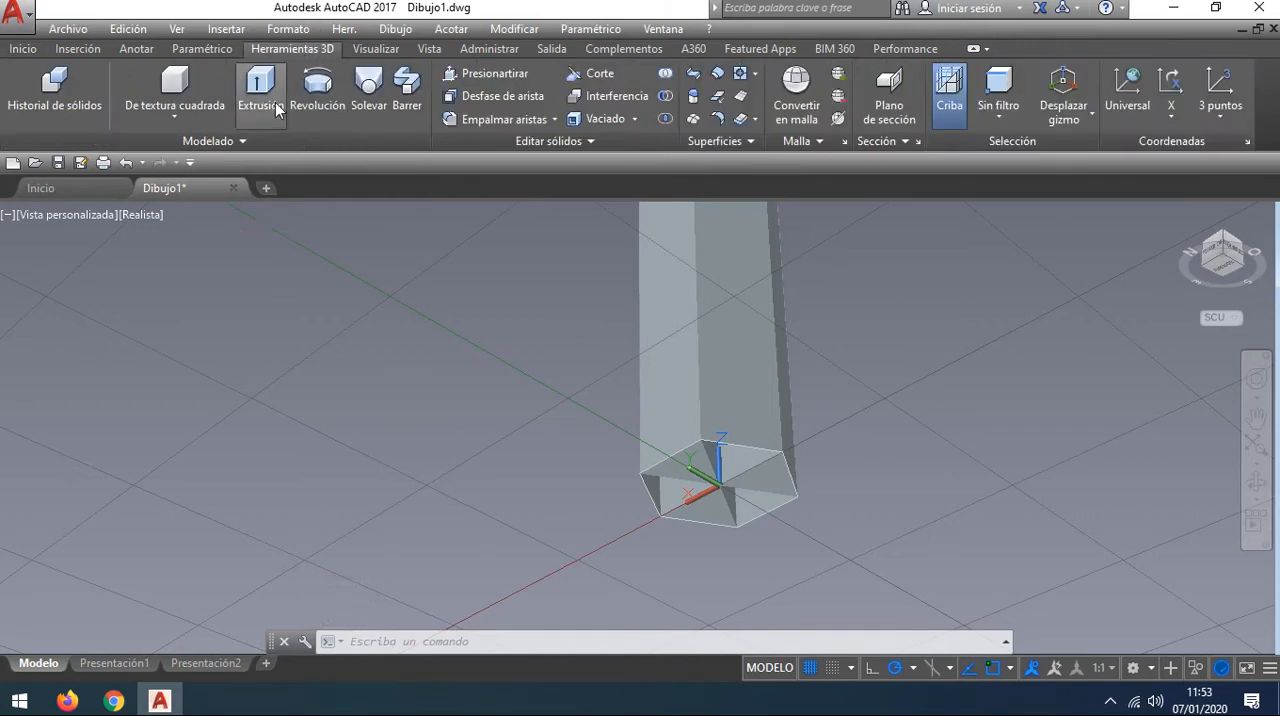
left_click(262, 91)
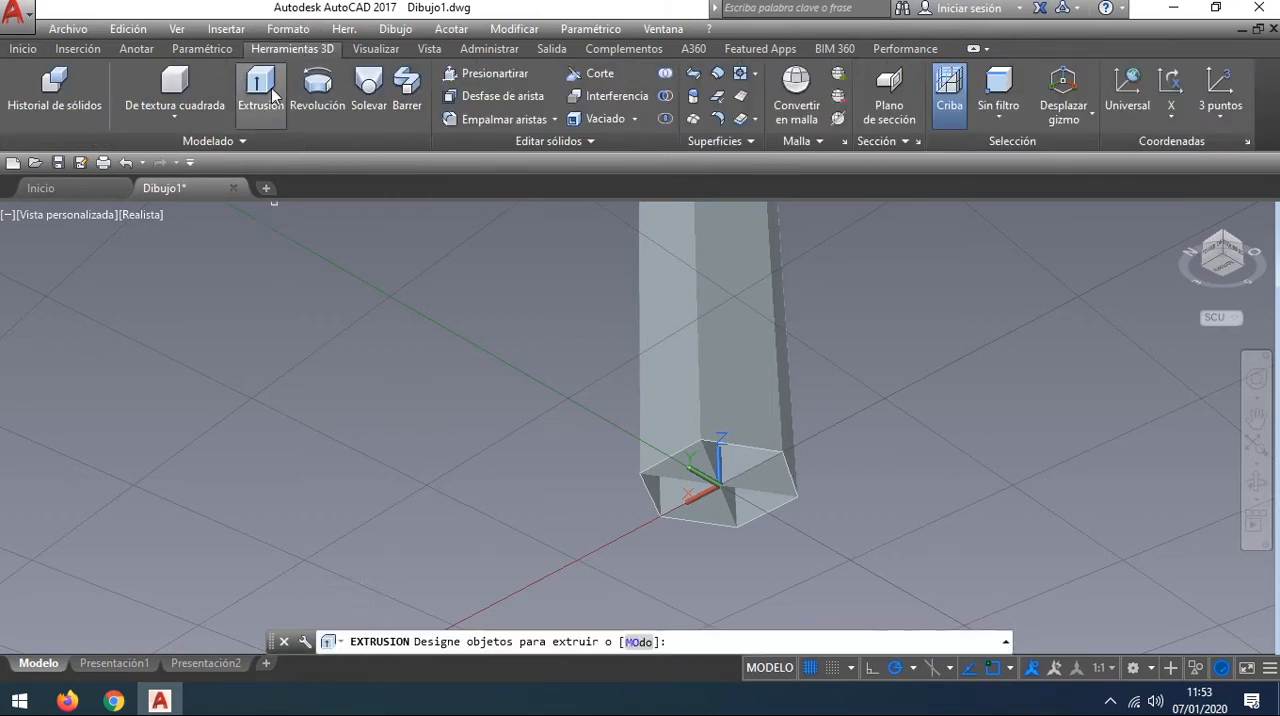
left_click(743, 444)
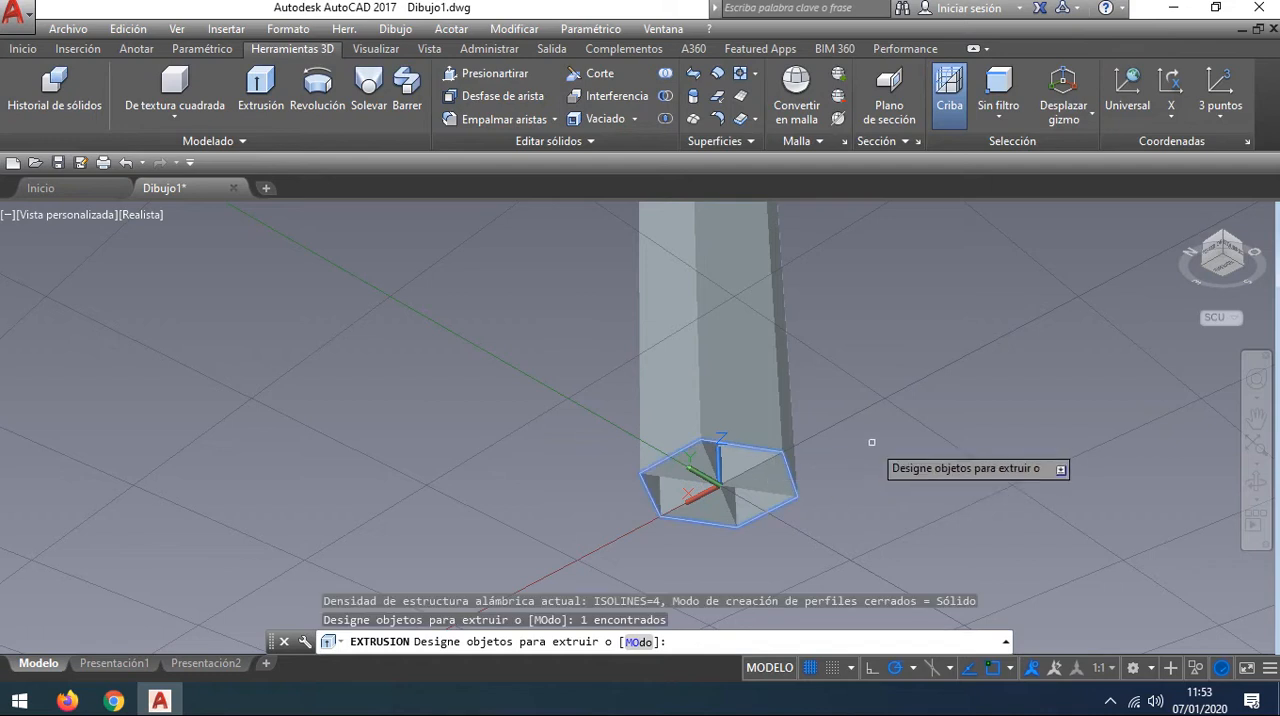
key("Return")
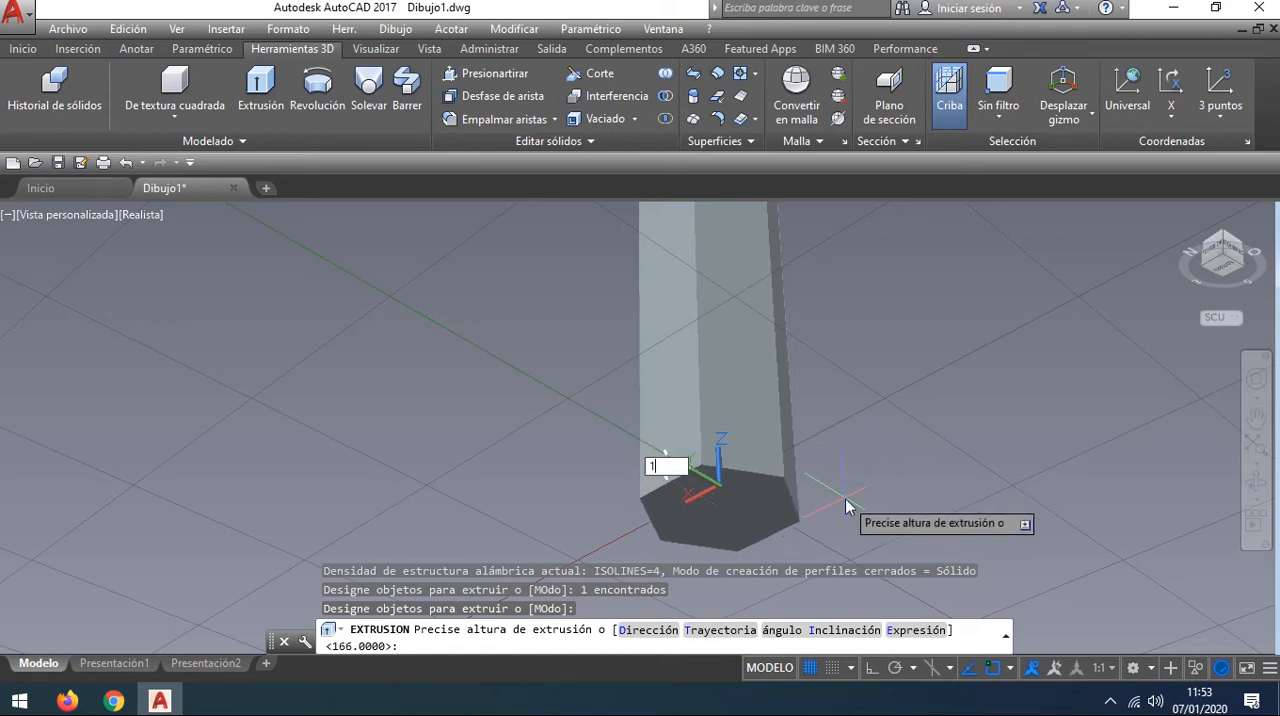
key("Return")
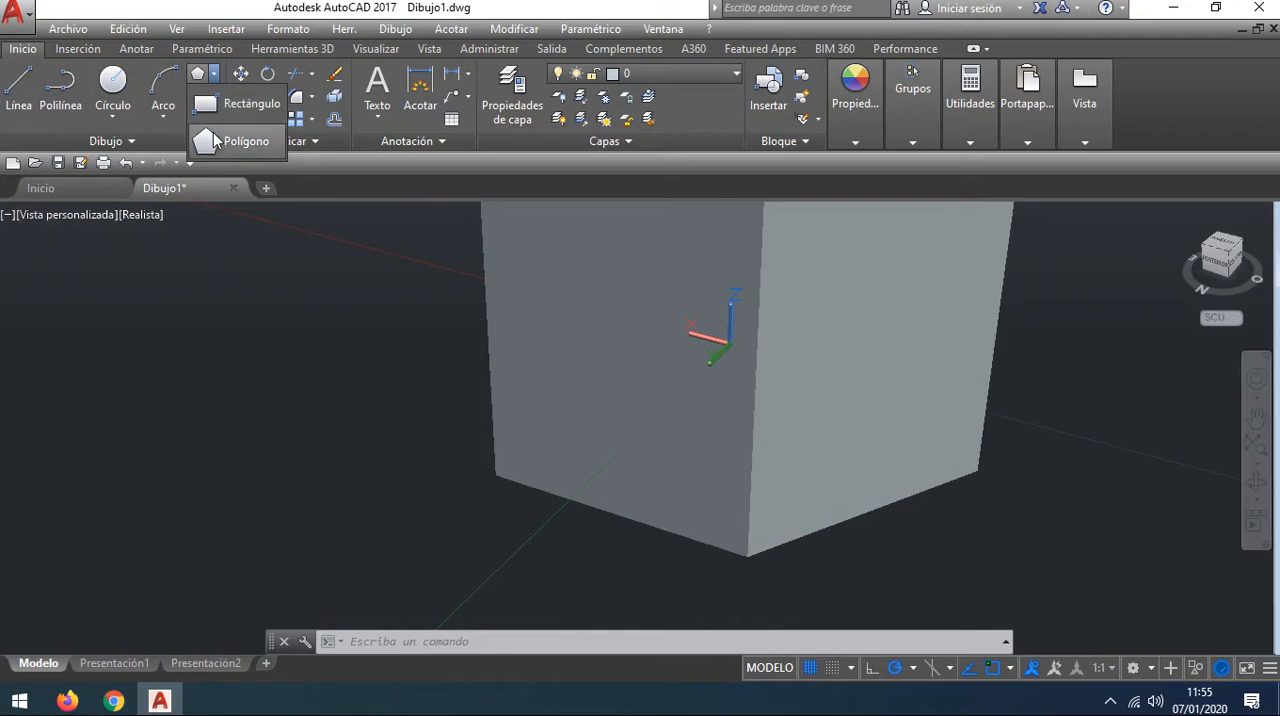
Step: Draw a second six-sided polygon centred at 0,0,-1 under the slab, inscribed in a circle of radius 4
left_click(216, 138)
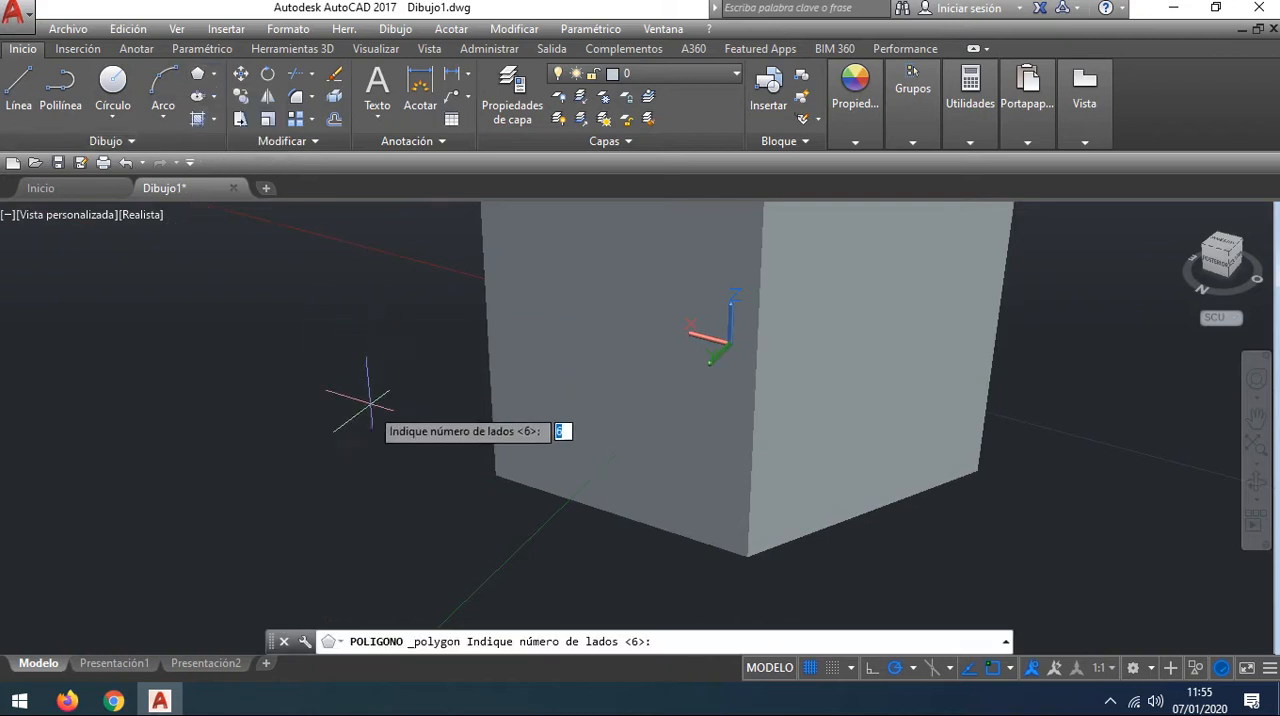
key("Return")
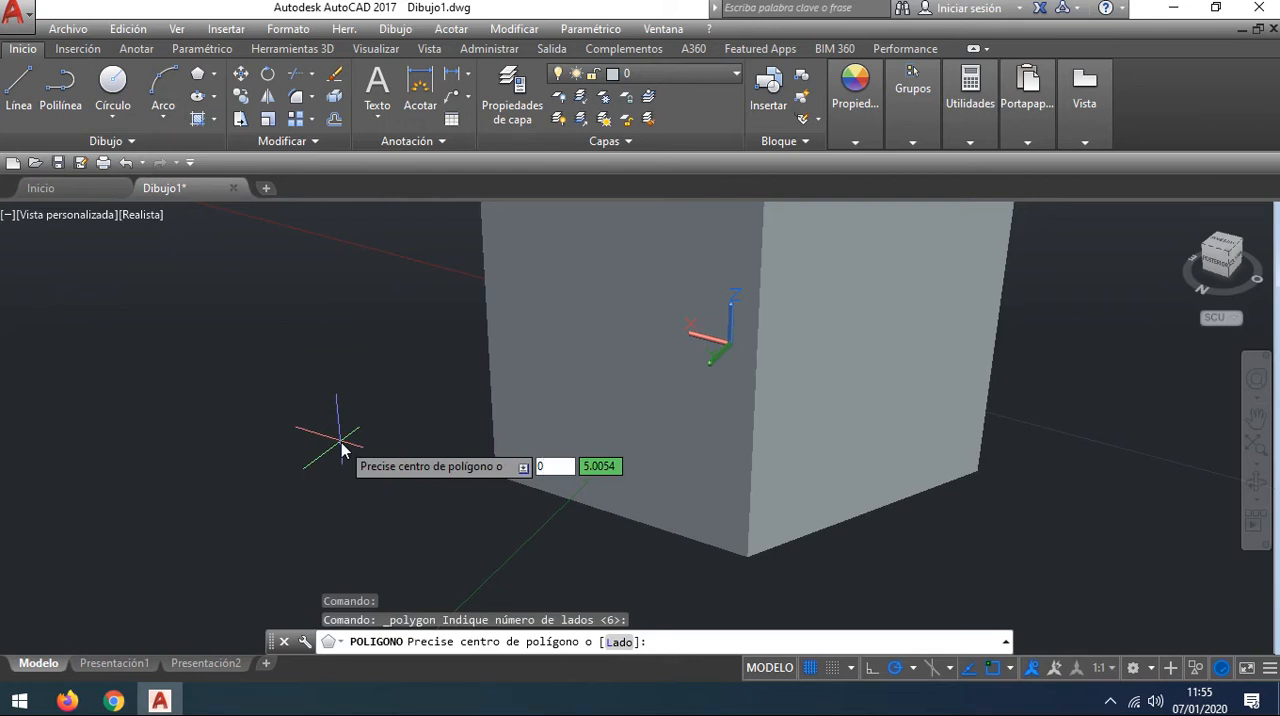
key("Tab")
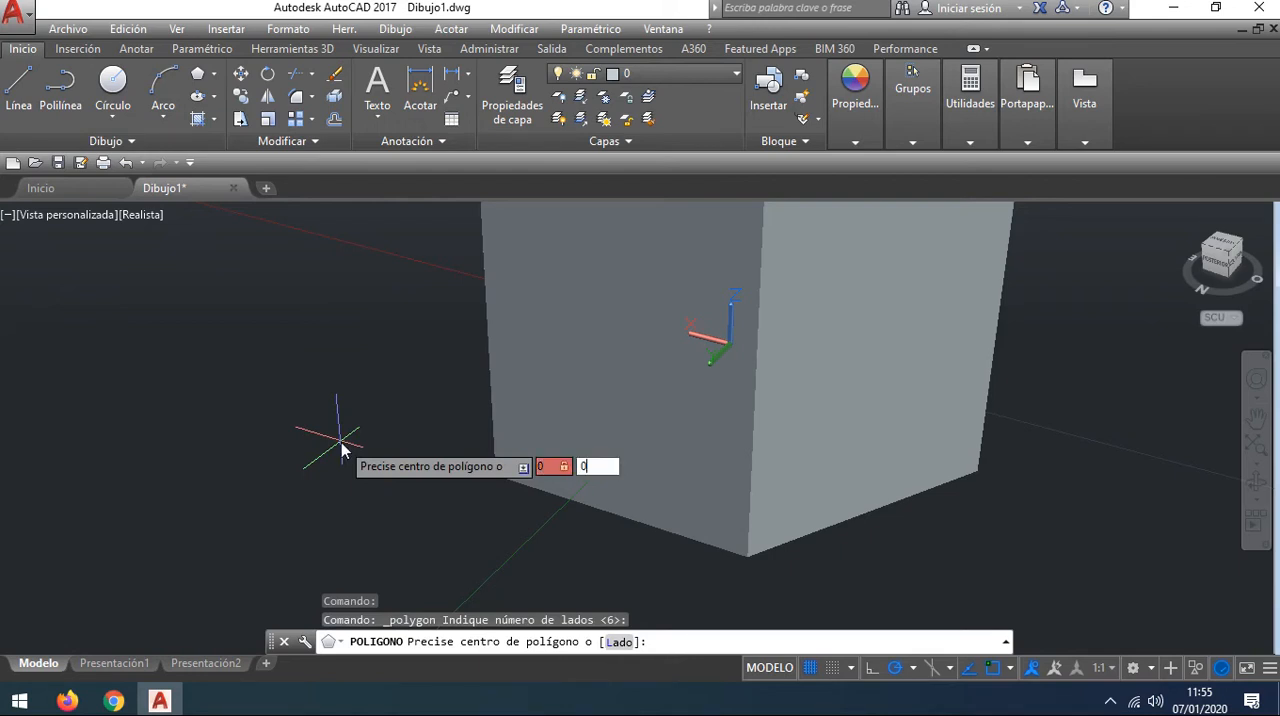
key("Tab")
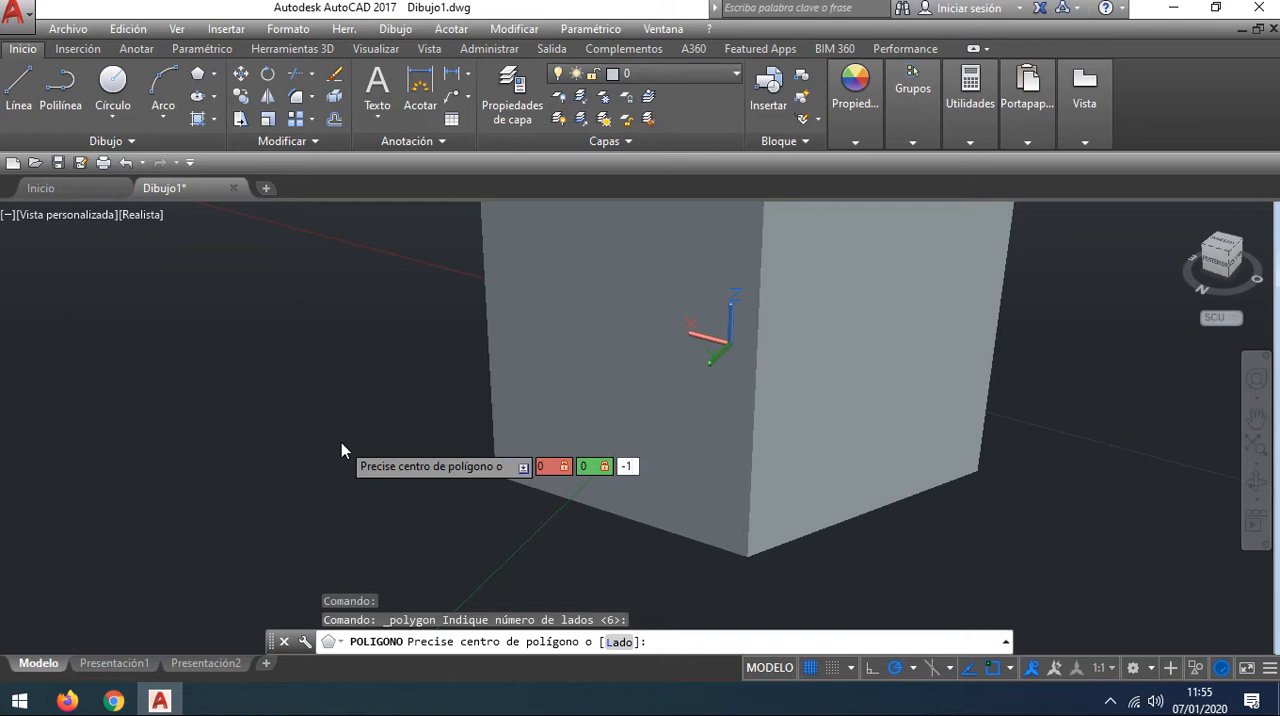
key("Return")
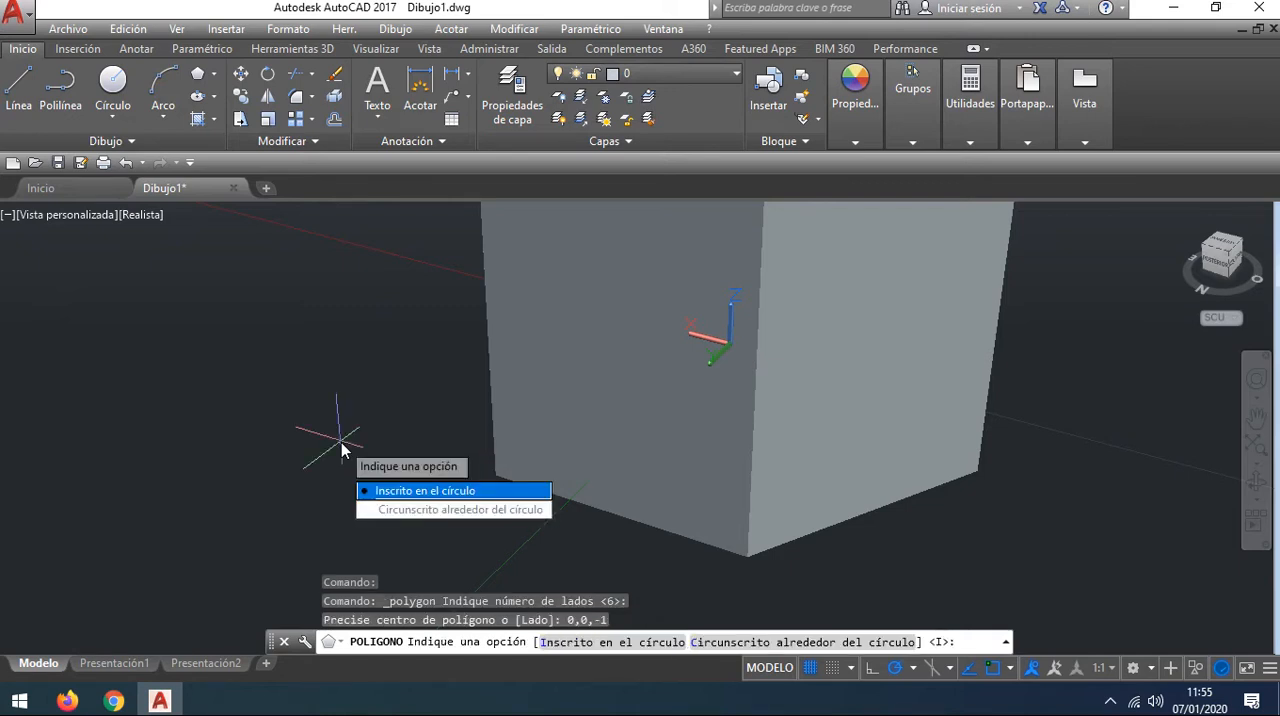
key("Return")
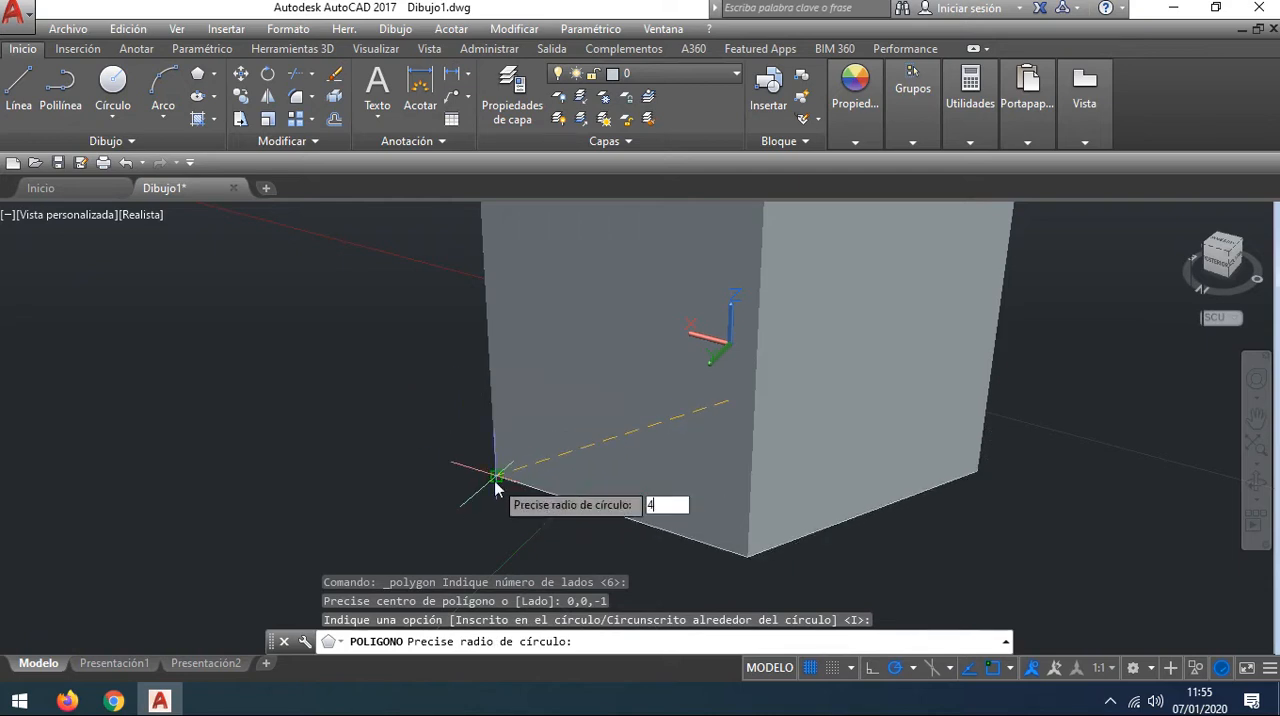
key("Return")
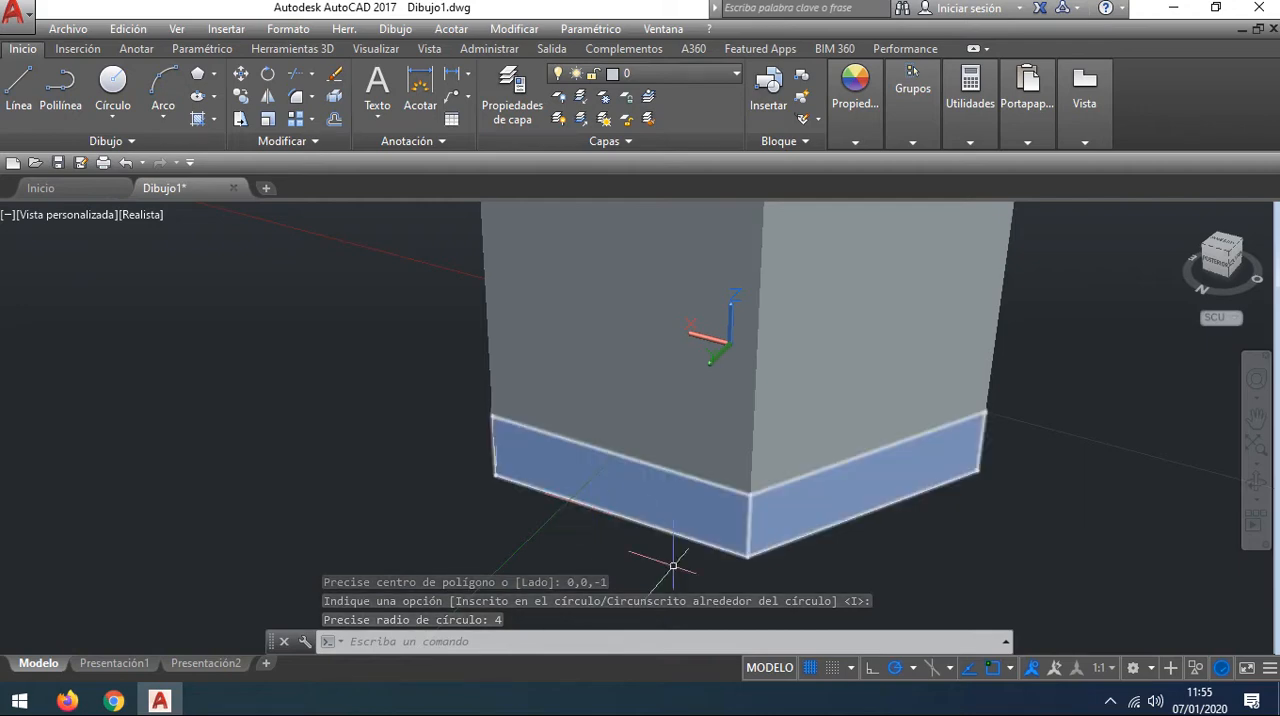
Step: Move the solid base slab away from the column to expose the hexagon drawn beneath it
scroll(673, 566, "up", 3)
middle_click_drag(691, 532, 633, 454)
scroll(659, 438, "down", 3)
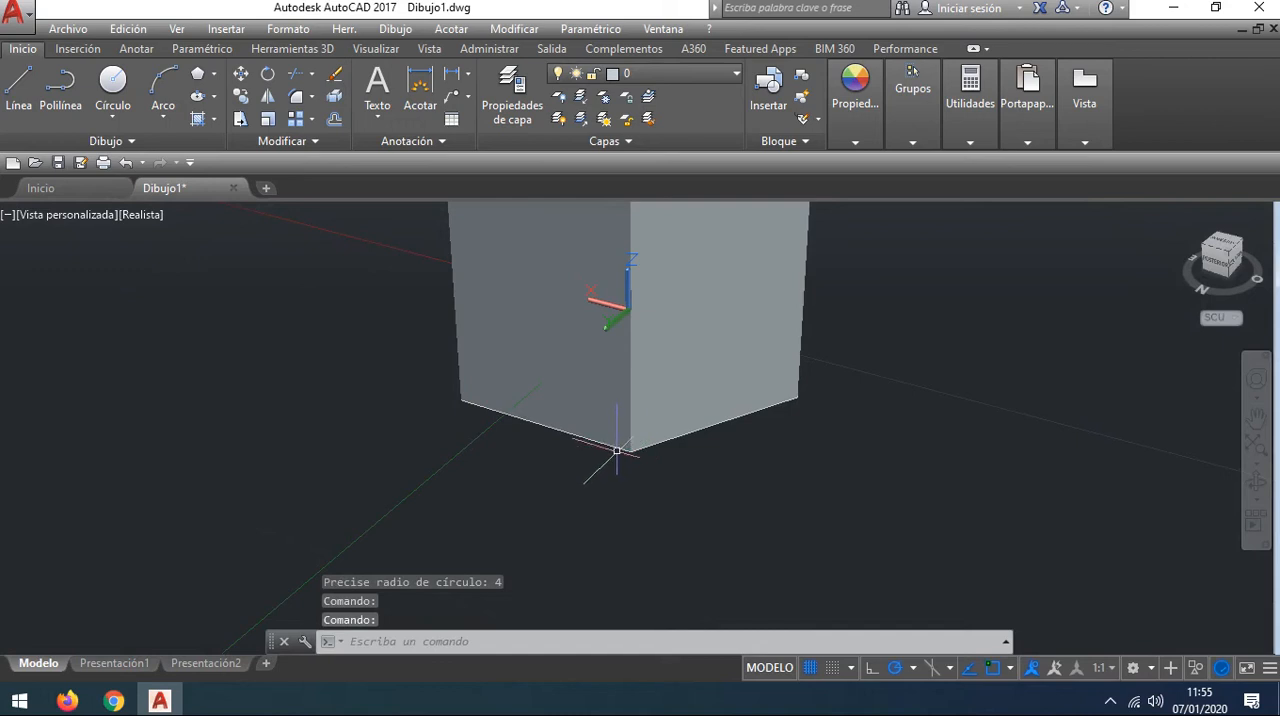
scroll(566, 447, "up", 2)
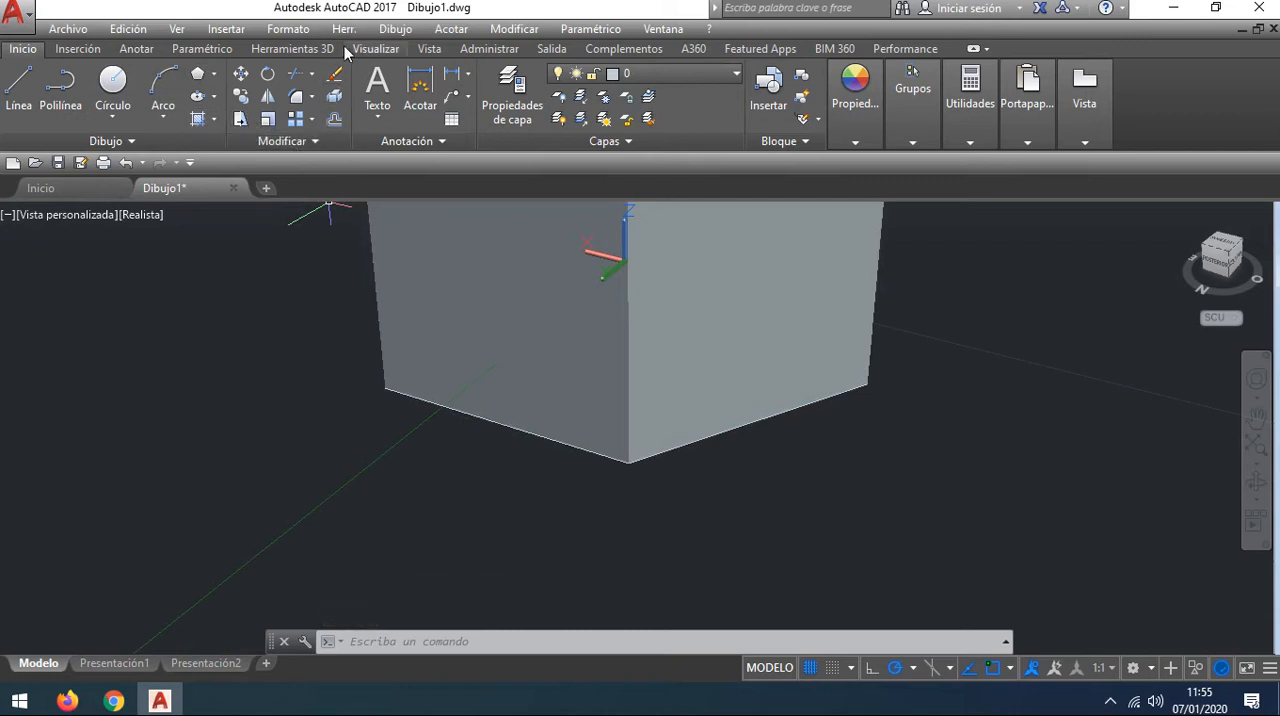
left_click(292, 49)
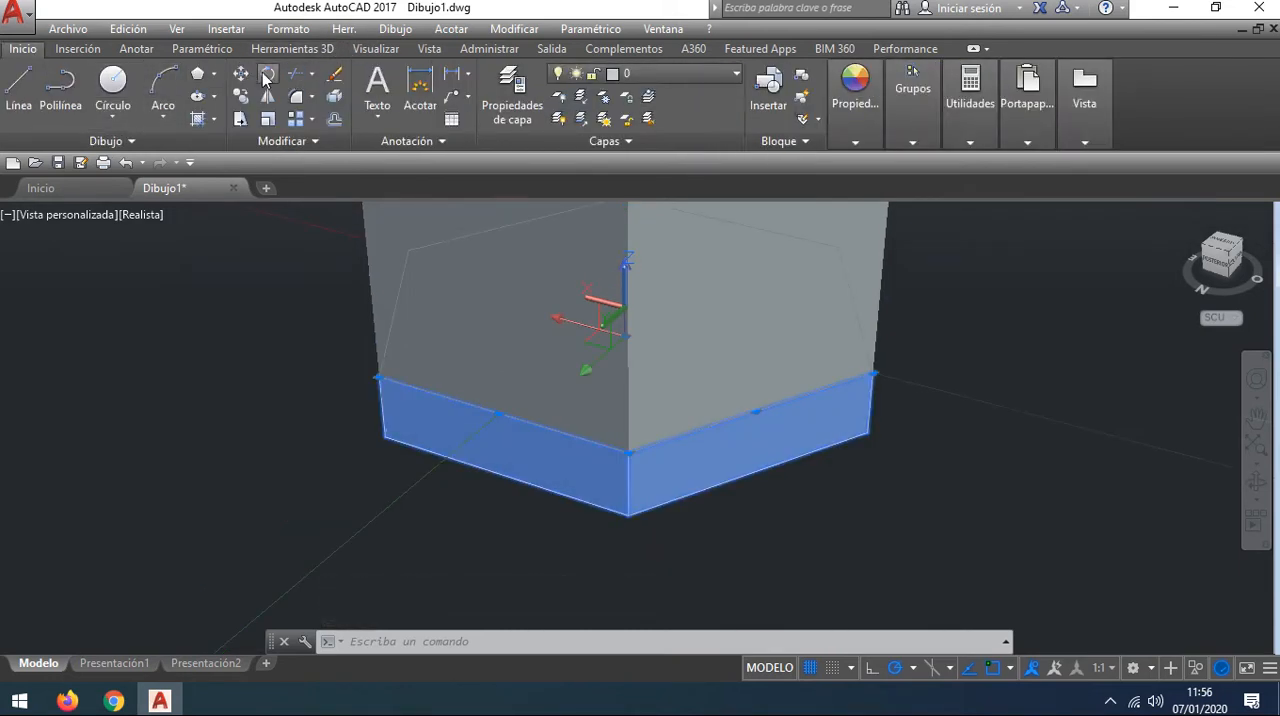
left_click(241, 76)
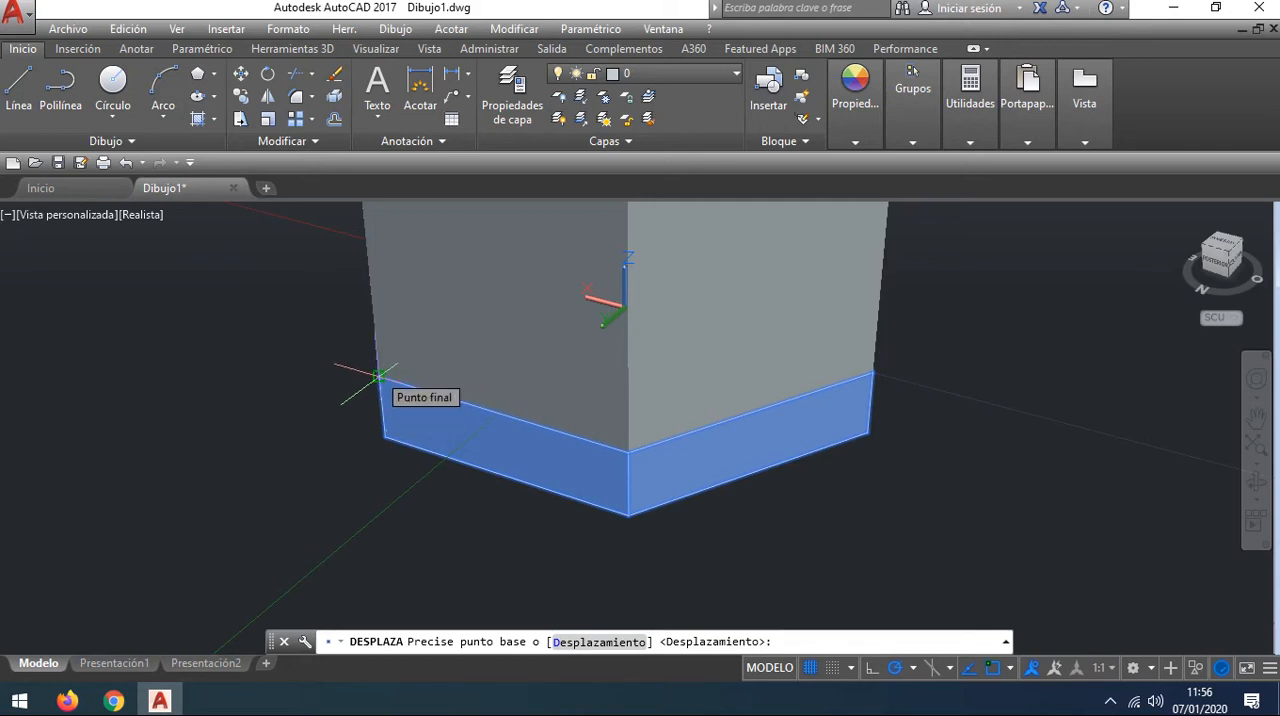
left_click(378, 376)
scroll(57, 414, "down", 2)
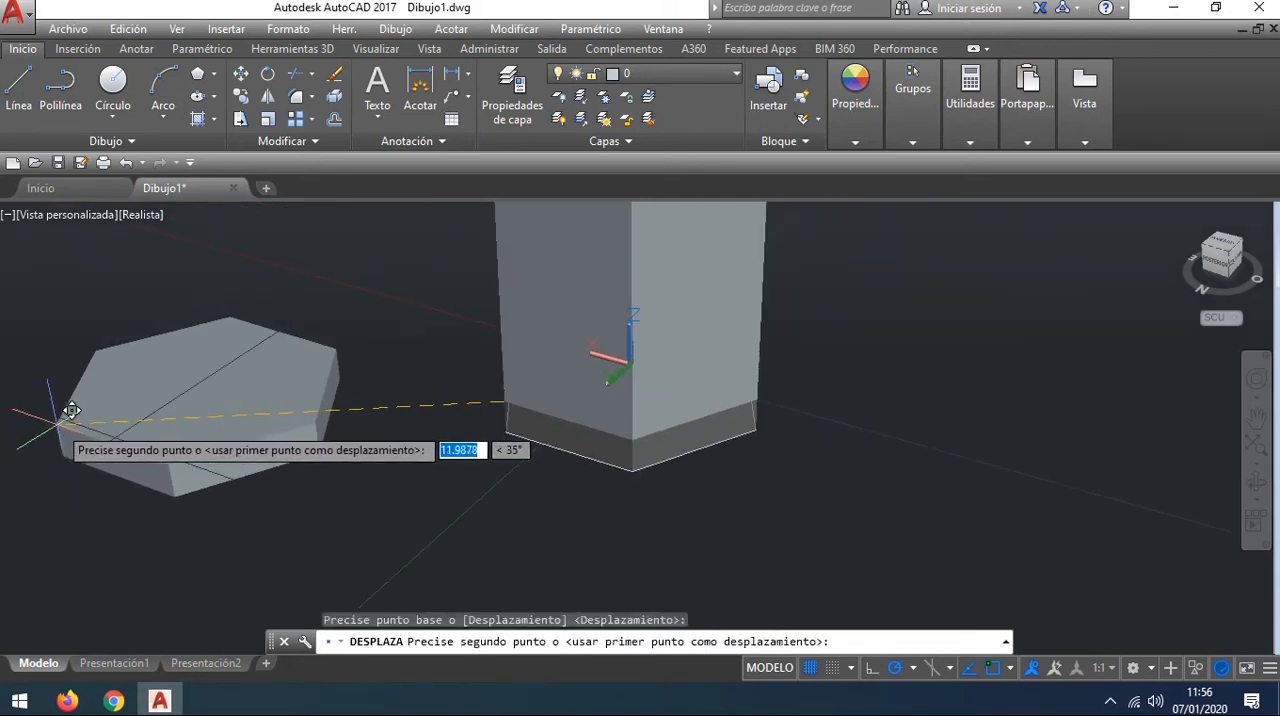
left_click(58, 424)
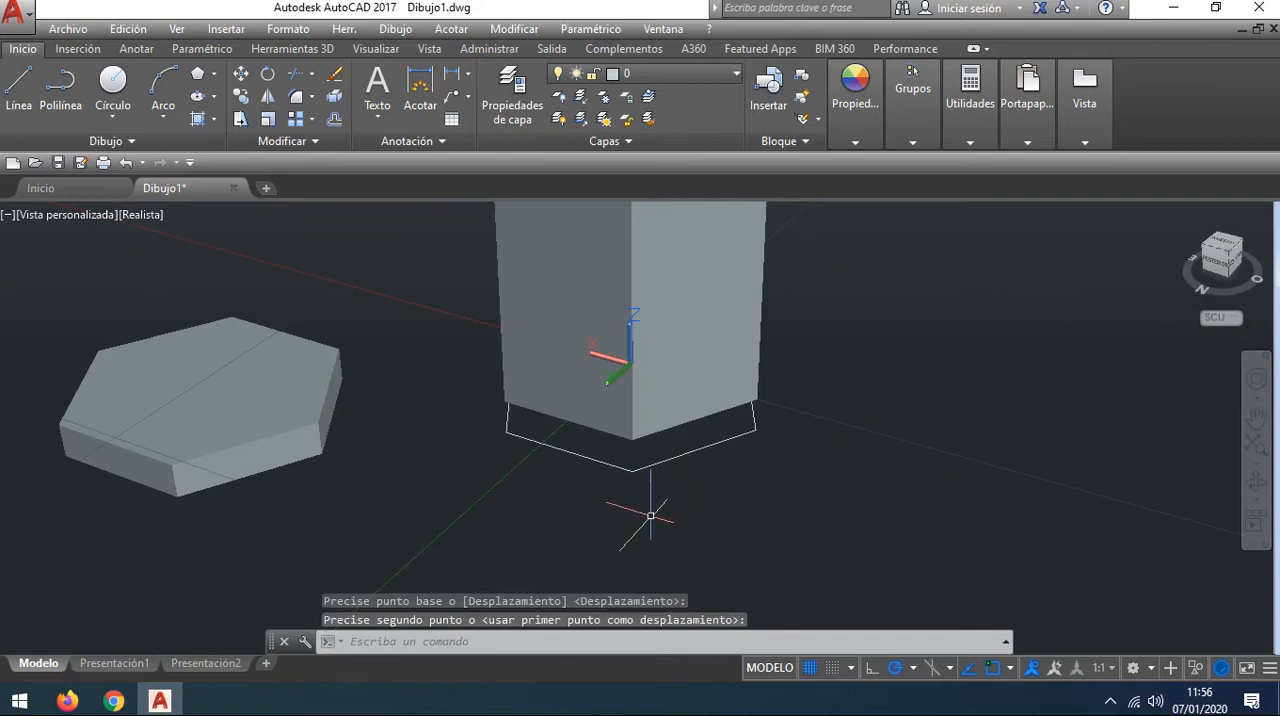
key("Escape")
Step: Extrude the exposed lower hexagon downward by 1 to form a second base slab
scroll(606, 517, "up", 5)
scroll(522, 520, "down", 2)
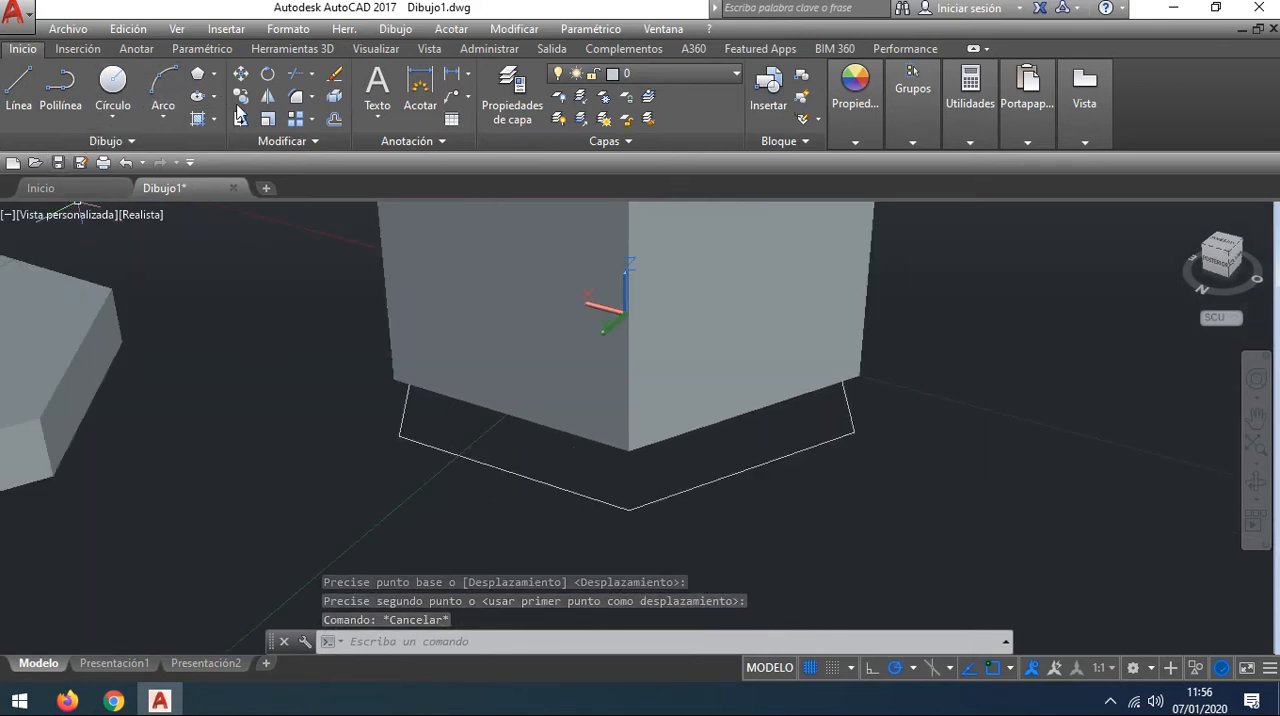
left_click(293, 50)
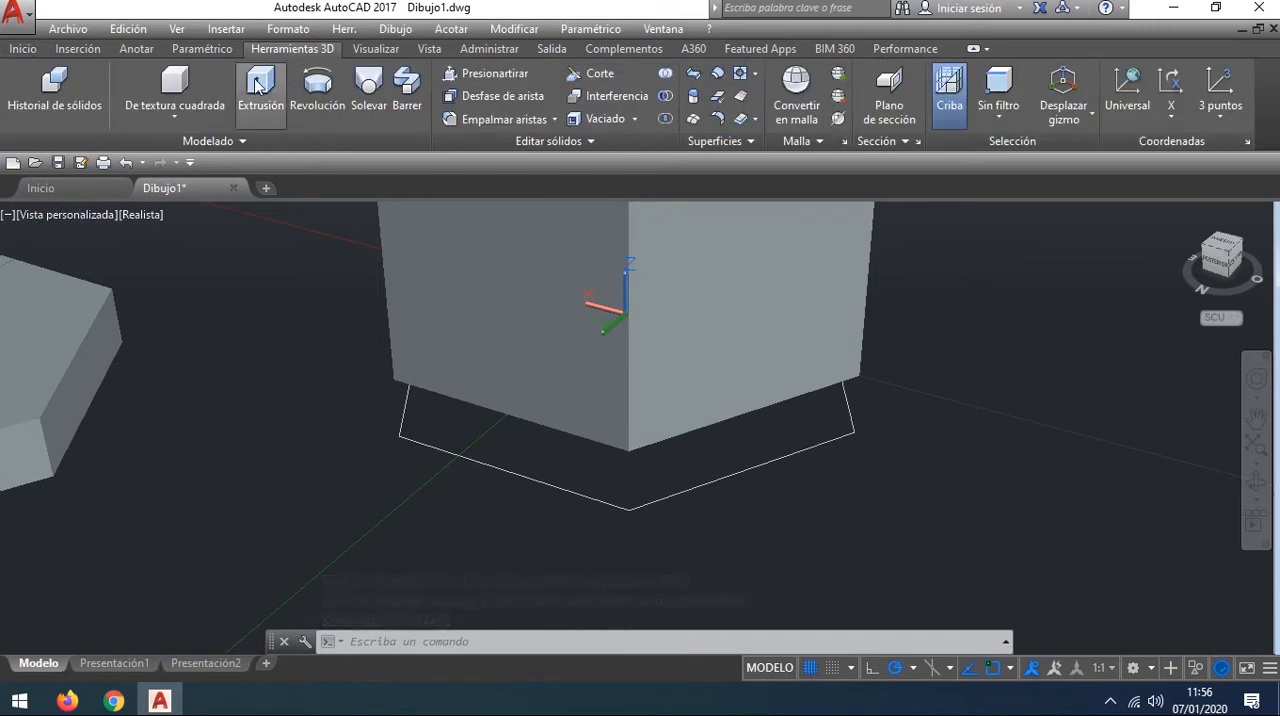
left_click(259, 85)
left_click(515, 466)
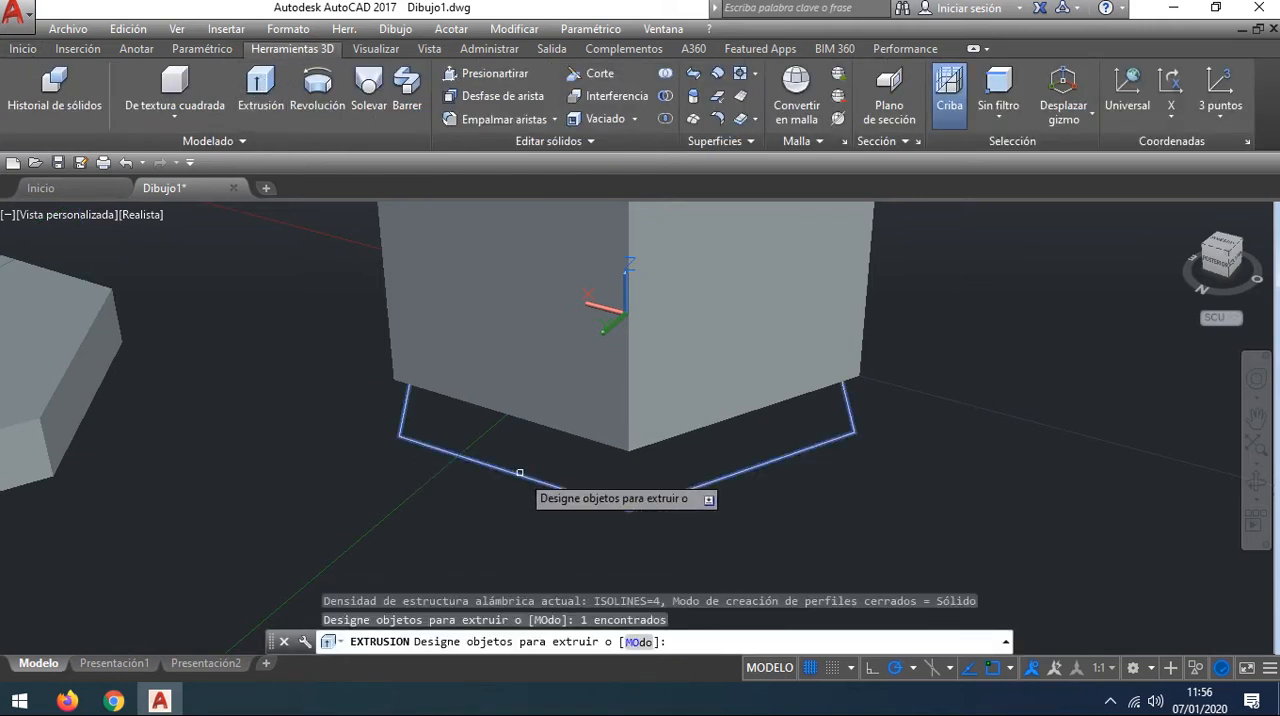
key("Return")
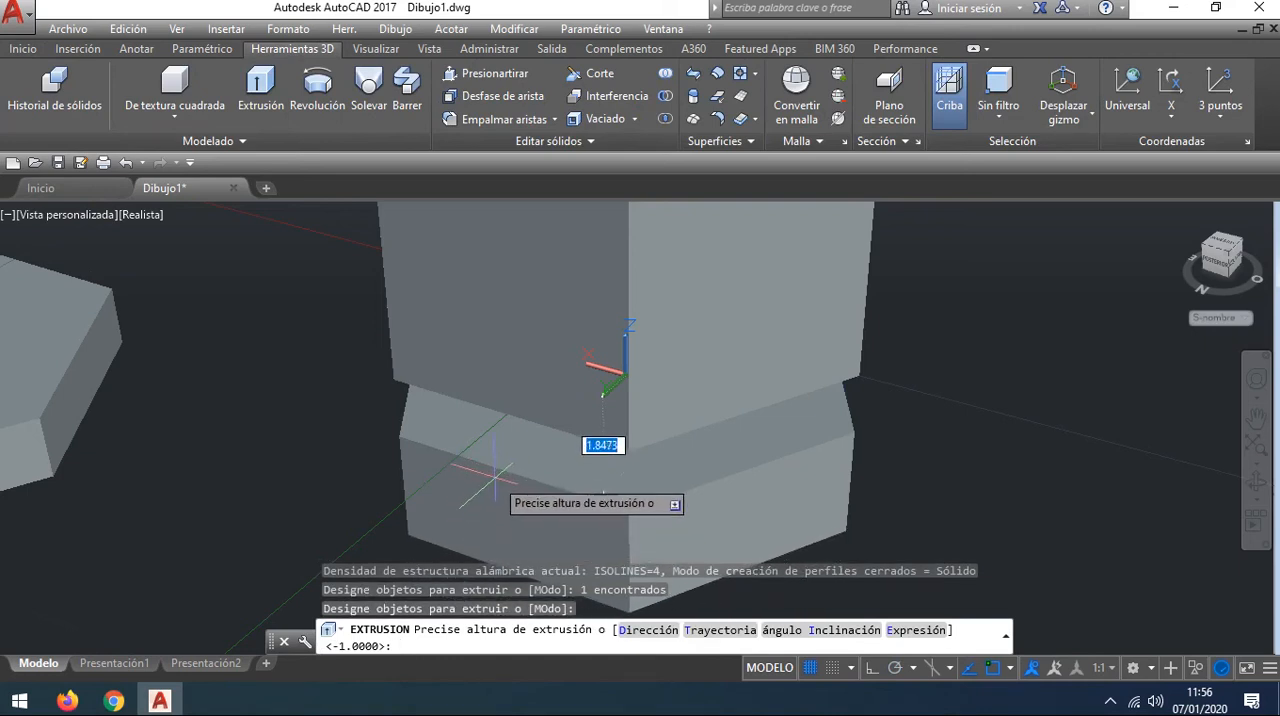
key("Return")
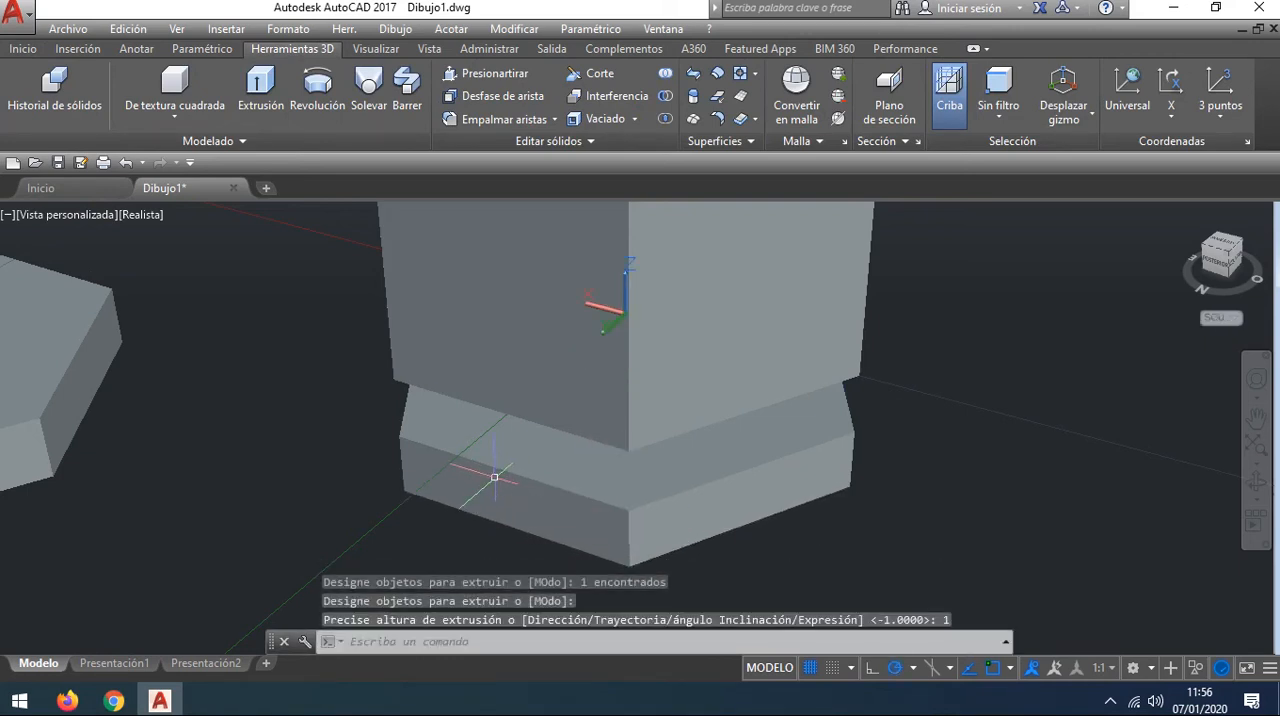
Step: Move the displaced slab back by its upper corner onto the matching bottom corner of the column, above the second slab
scroll(496, 487, "down", 2)
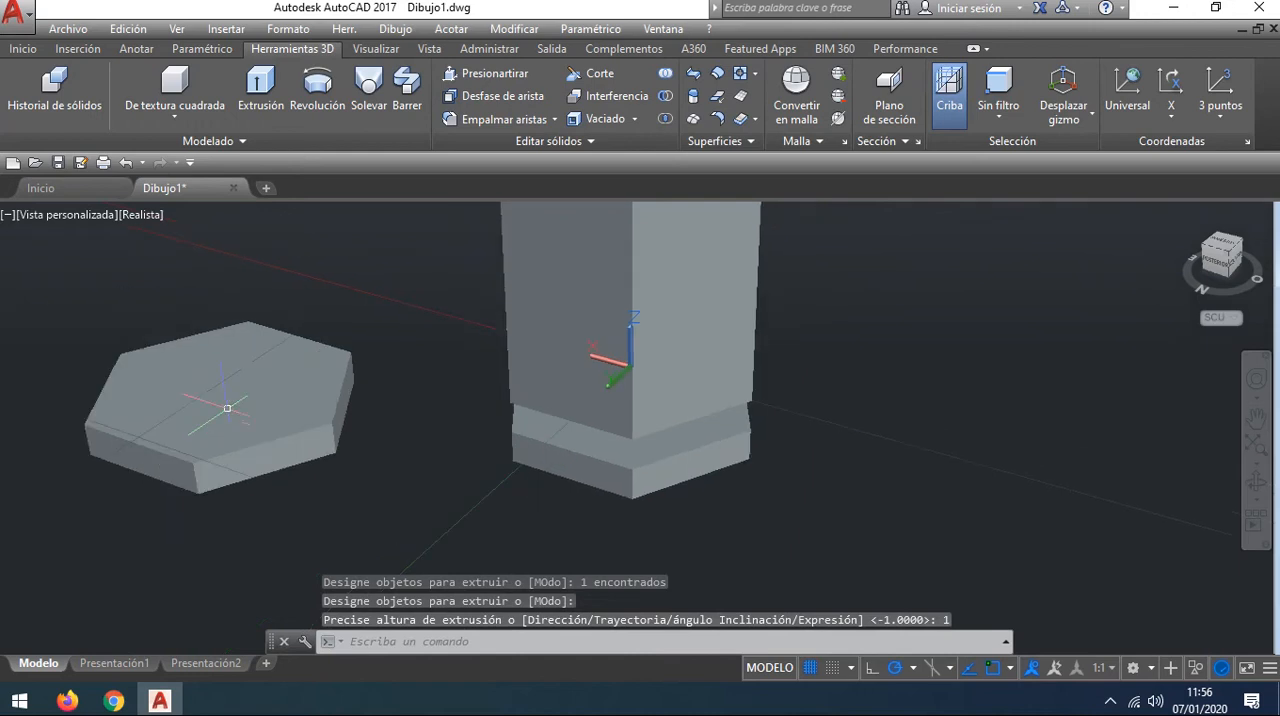
left_click(274, 336)
left_click(22, 48)
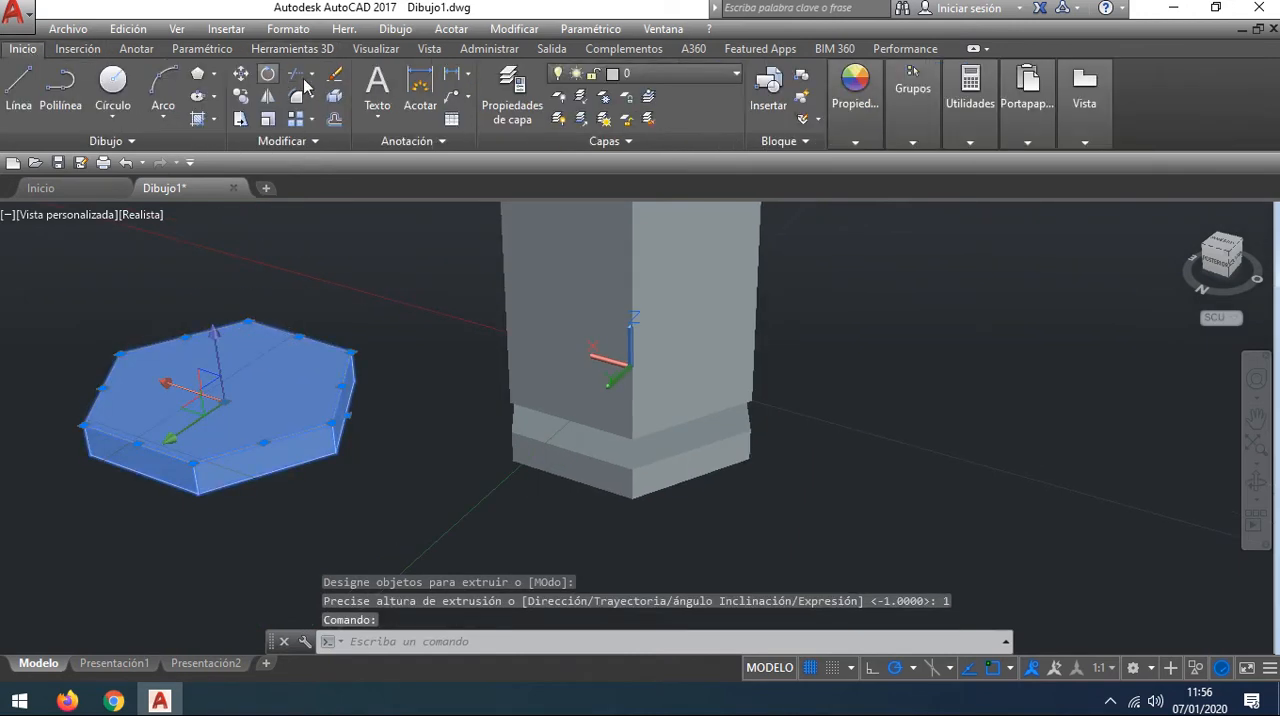
left_click(241, 76)
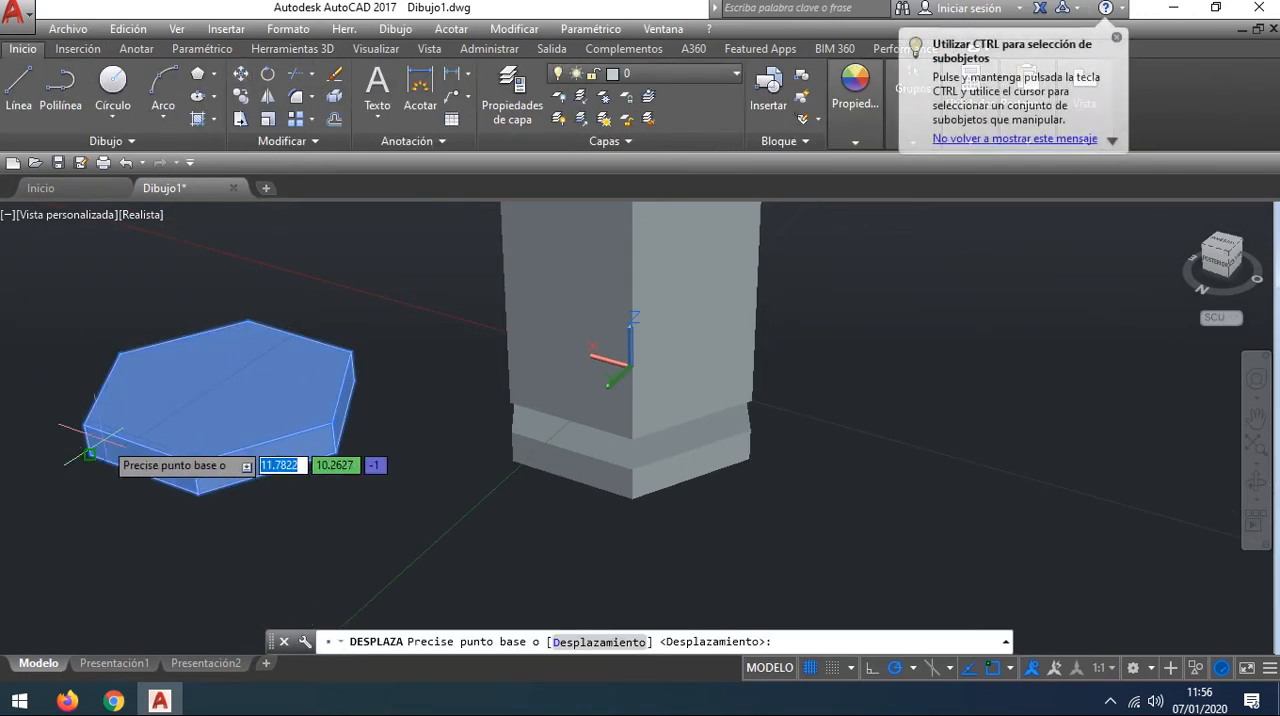
left_click(83, 424)
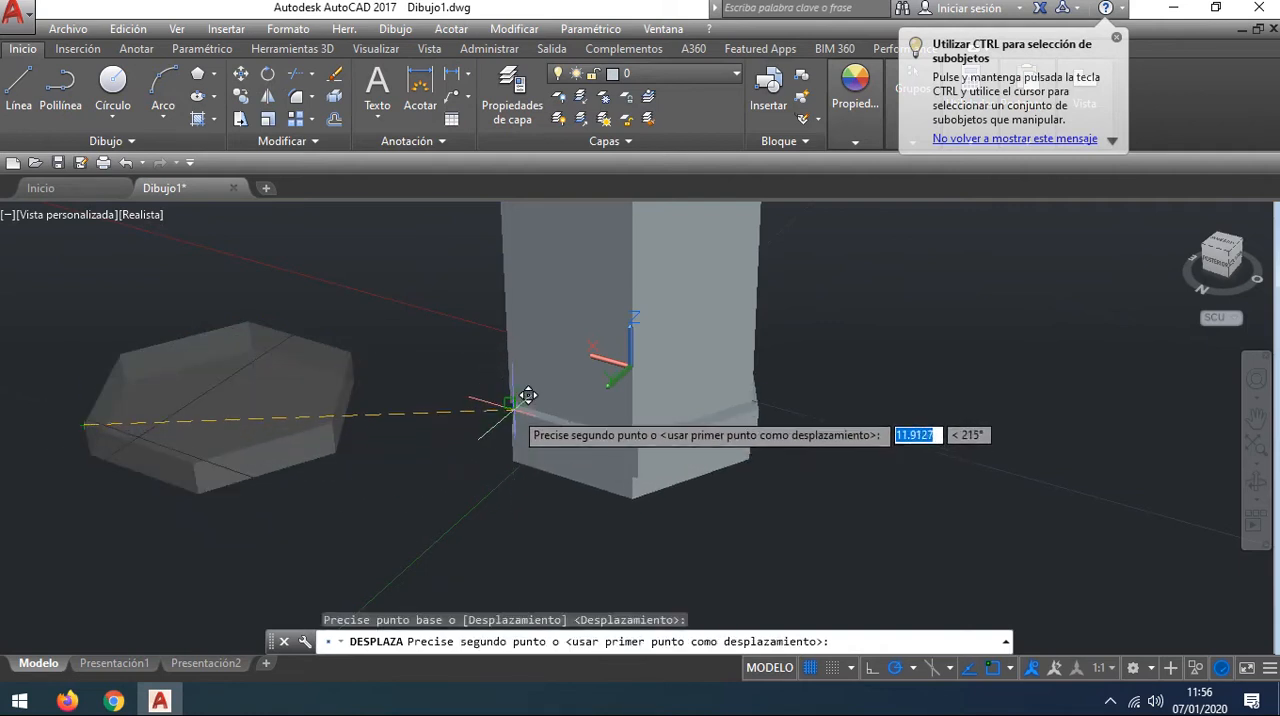
left_click(508, 400)
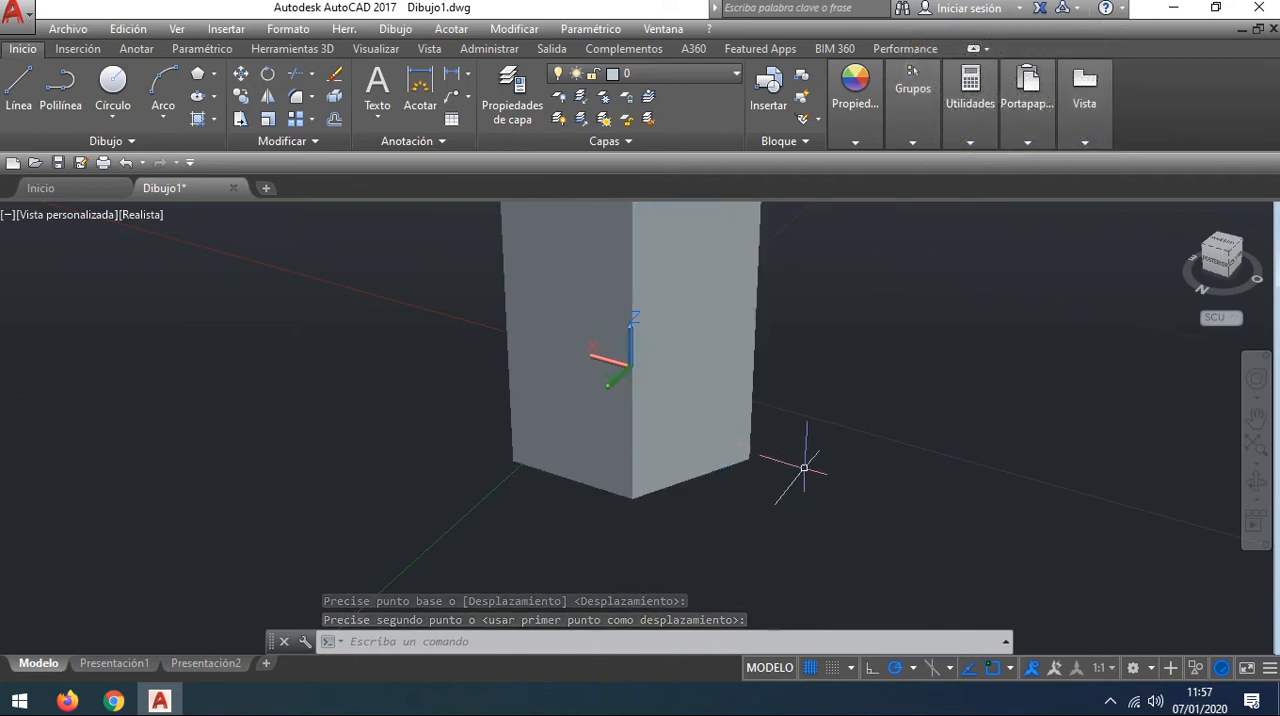
middle_click_drag(720, 503, 748, 480)
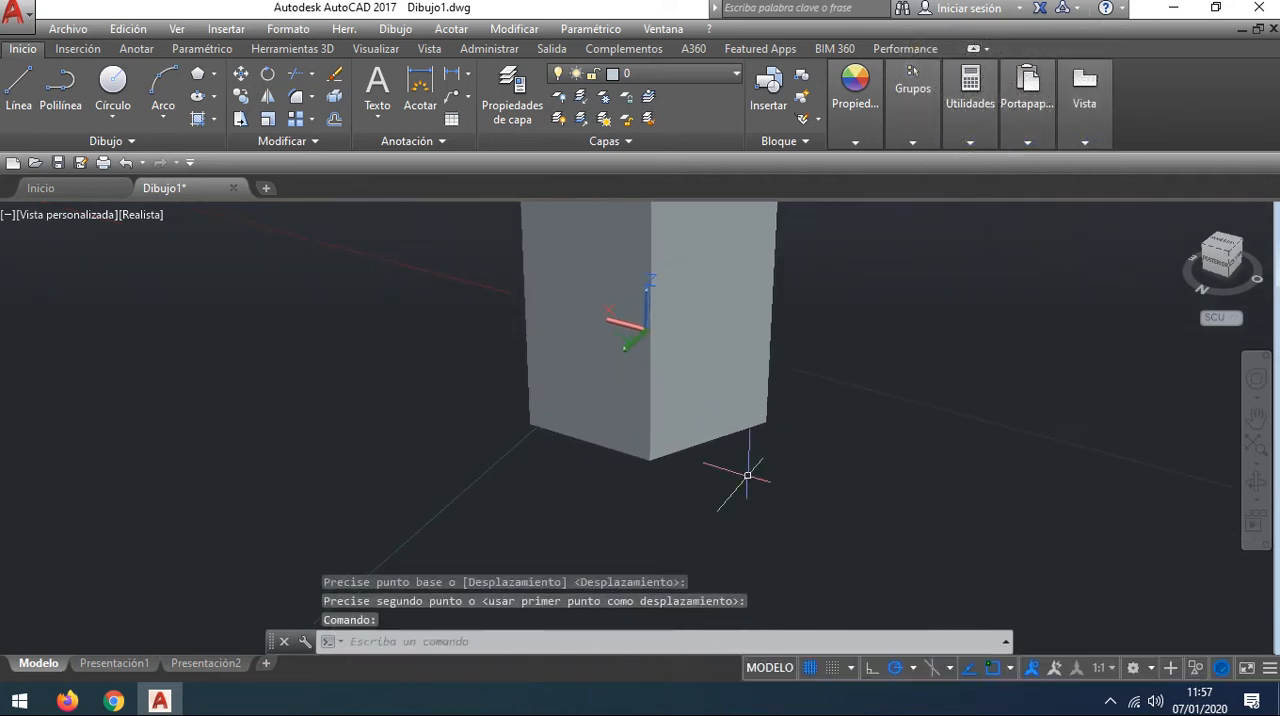
scroll(734, 479, "up", 2)
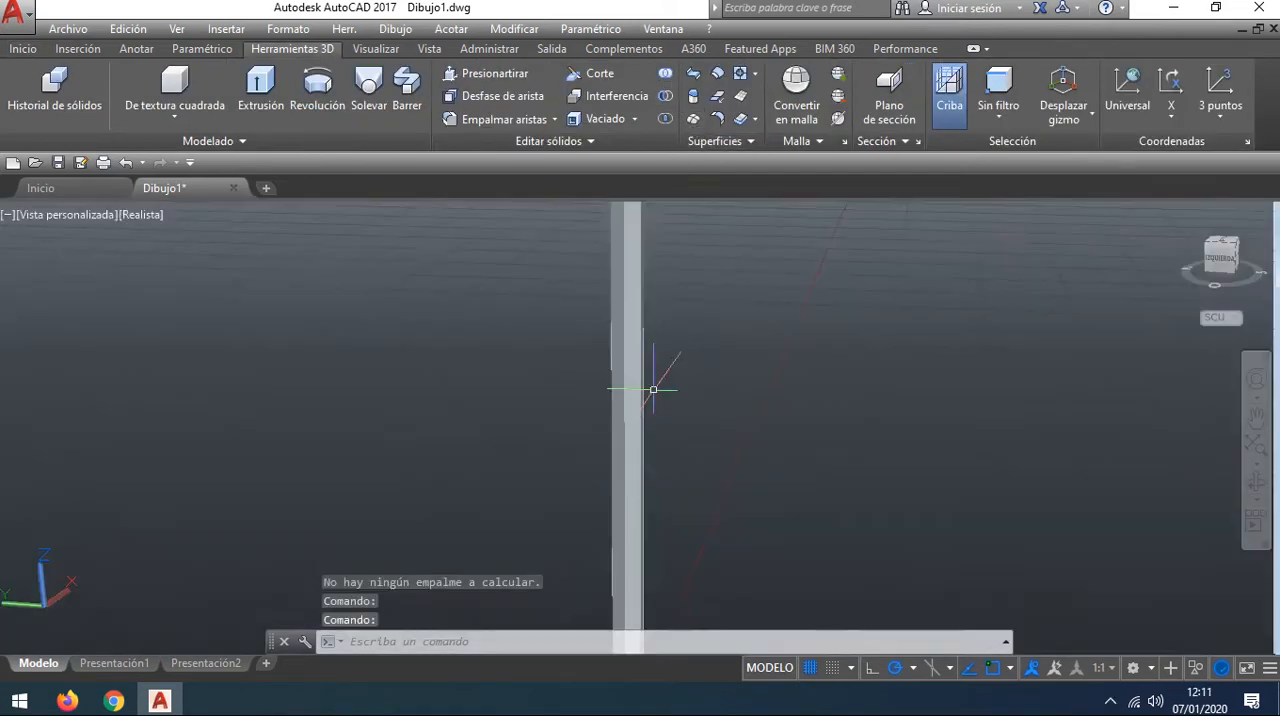
Step: Create a solid cone centred on the column's top at 0,0,166, with base radius 4 reaching a hexagon vertex and height 10
middle_click_drag(654, 385, 706, 560)
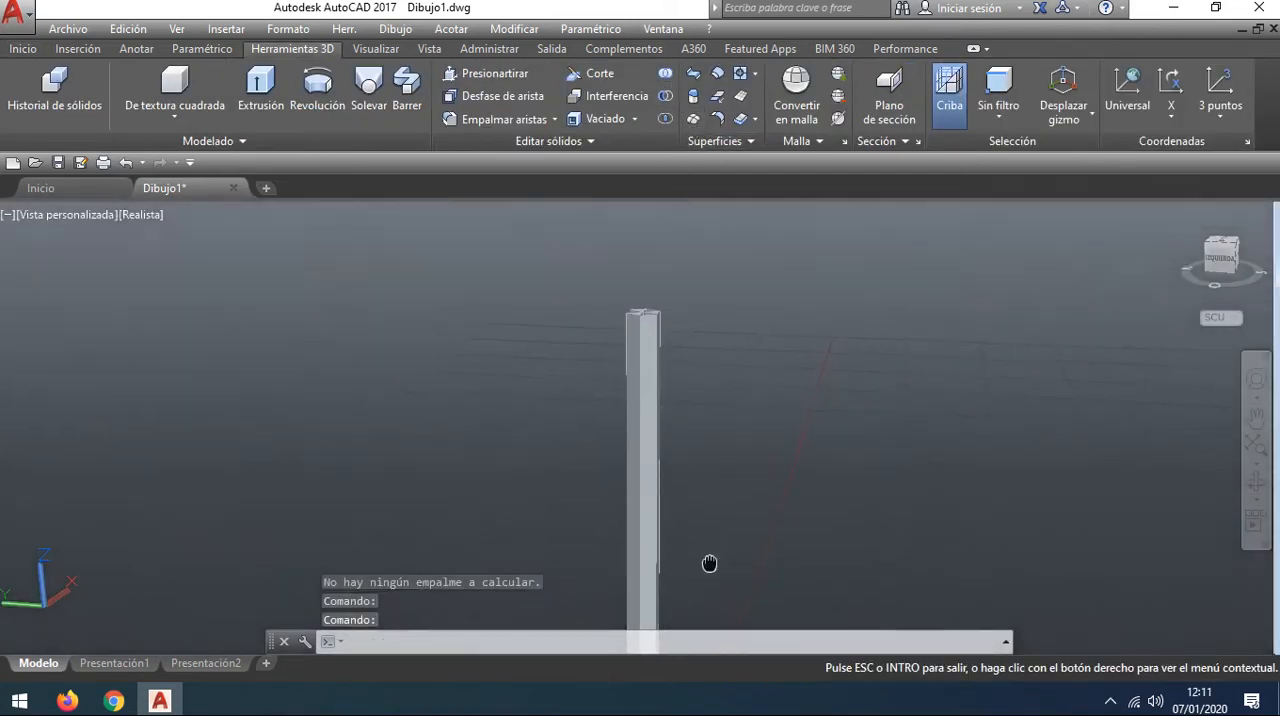
scroll(678, 367, "up", 1)
middle_click_drag(678, 367, 675, 432)
scroll(657, 477, "up", 2)
scroll(673, 434, "up", 1)
middle_click_drag(779, 412, 780, 440, "shift")
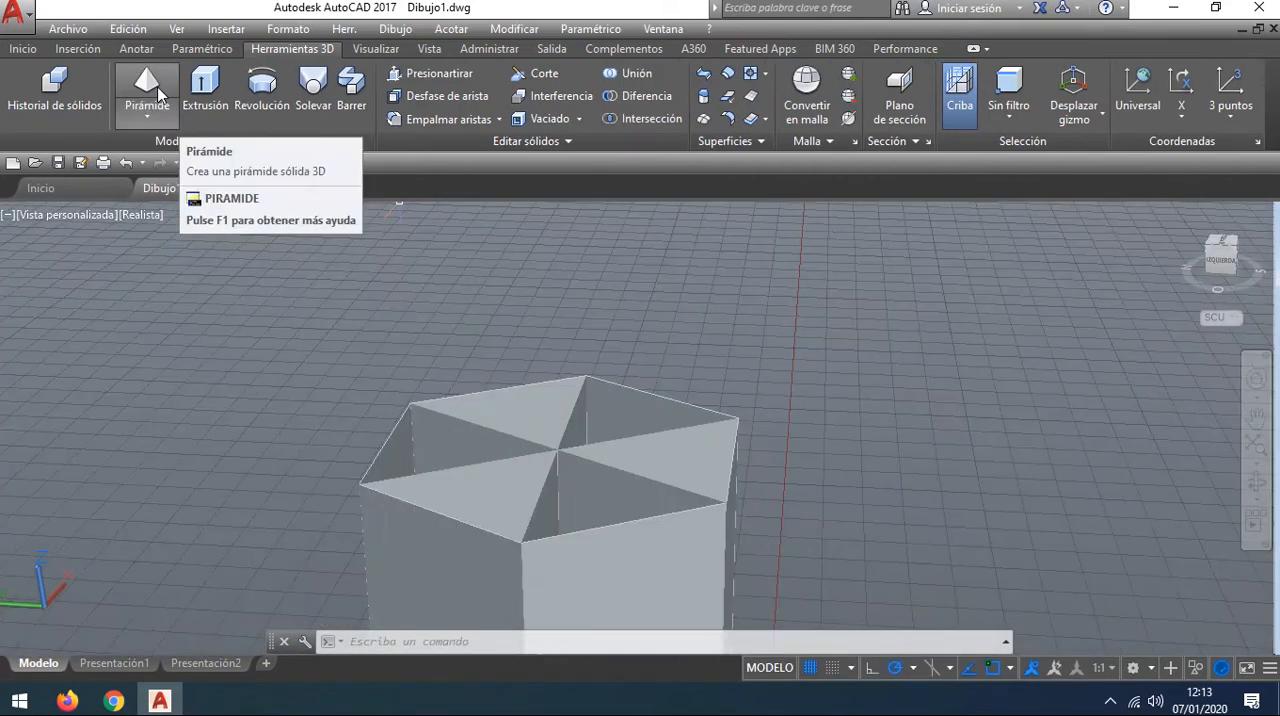
left_click(148, 121)
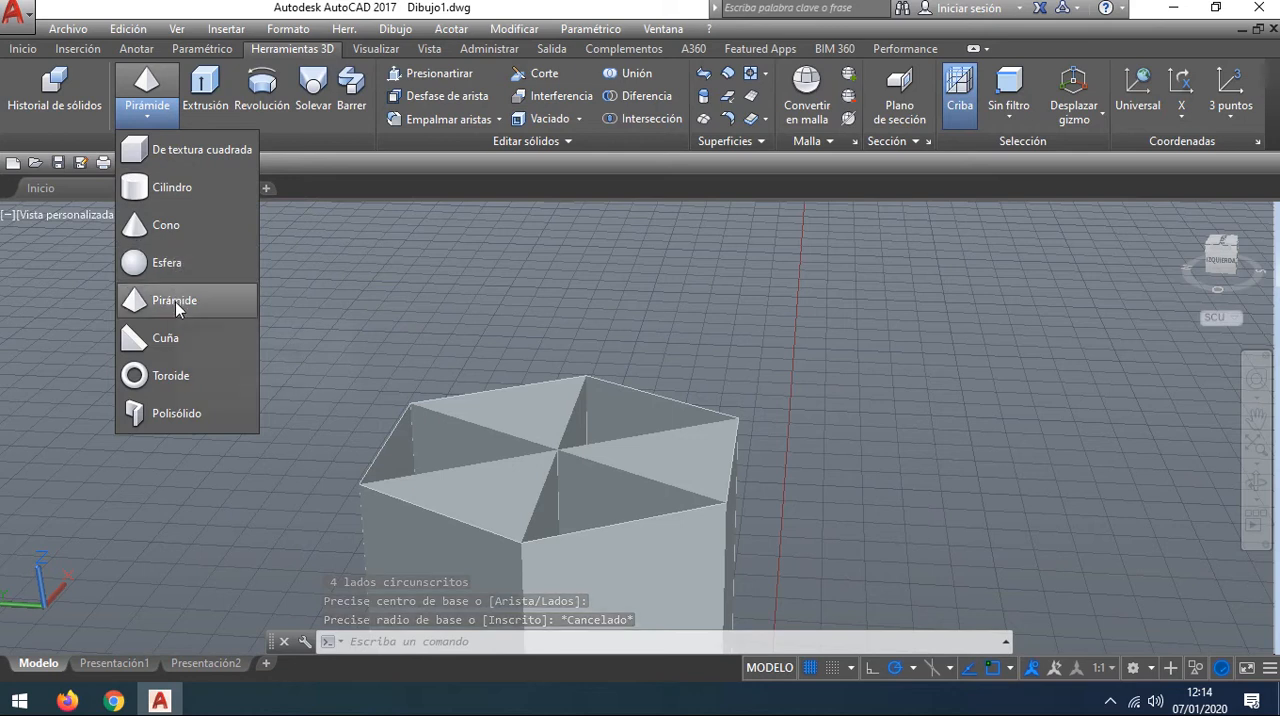
left_click(166, 226)
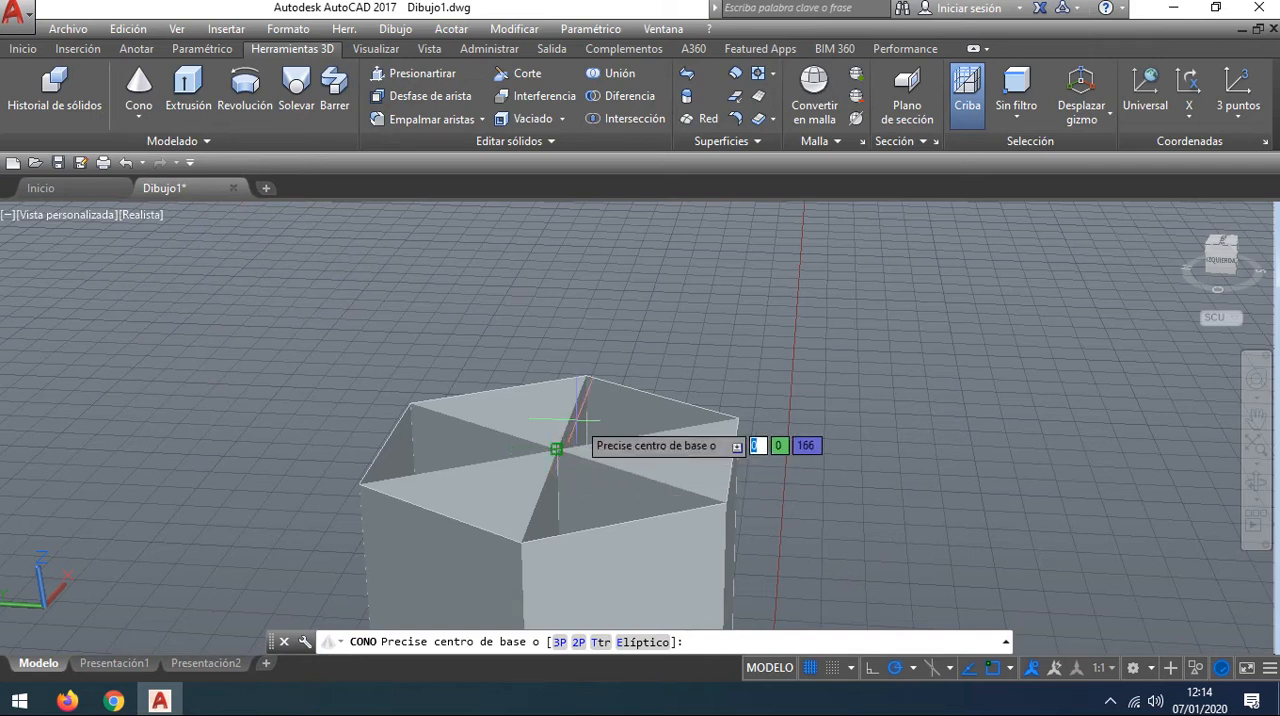
left_click(554, 447)
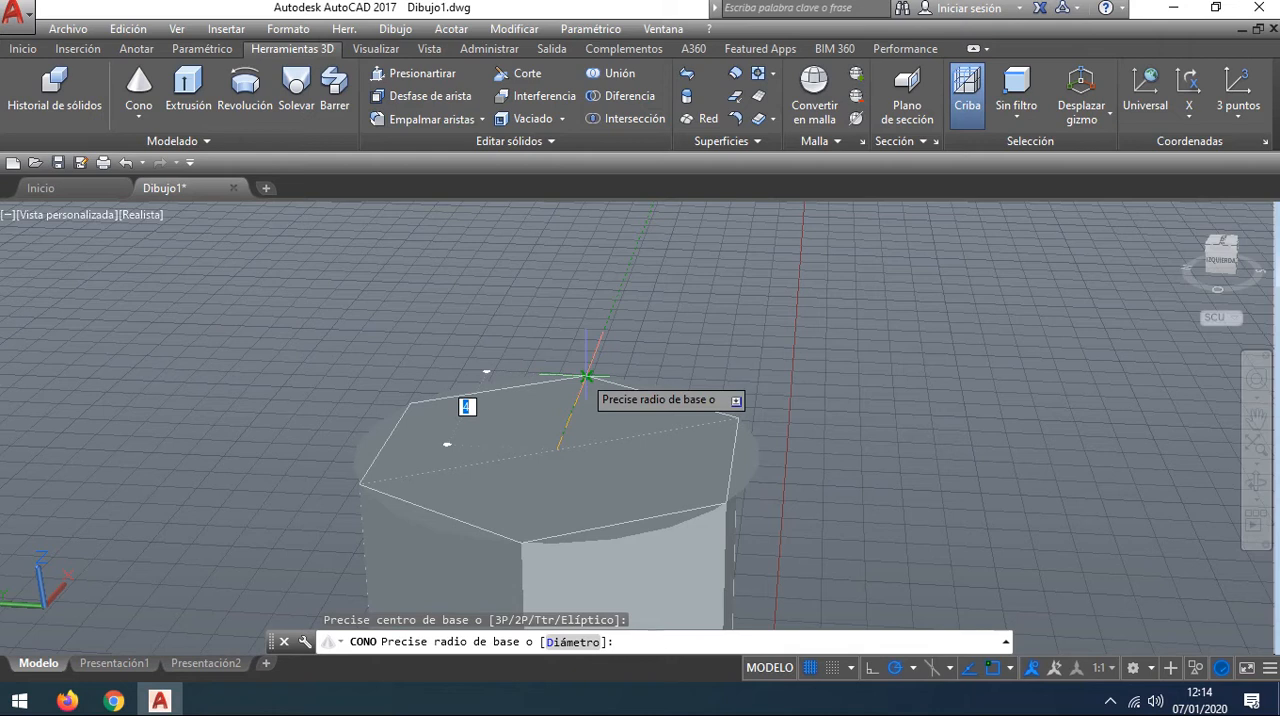
left_click(586, 376)
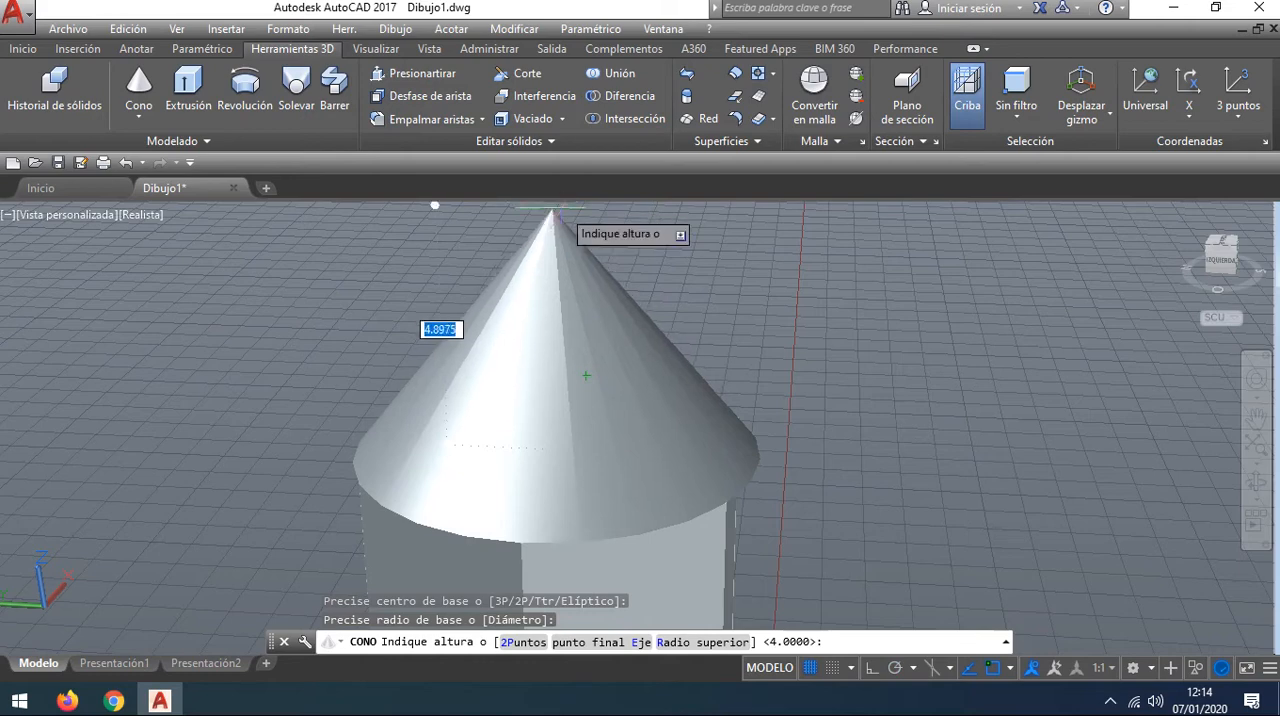
mouse_move(646, 240)
middle_mouse_down()
mouse_move(645, 288)
mouse_move(649, 262)
middle_mouse_up()
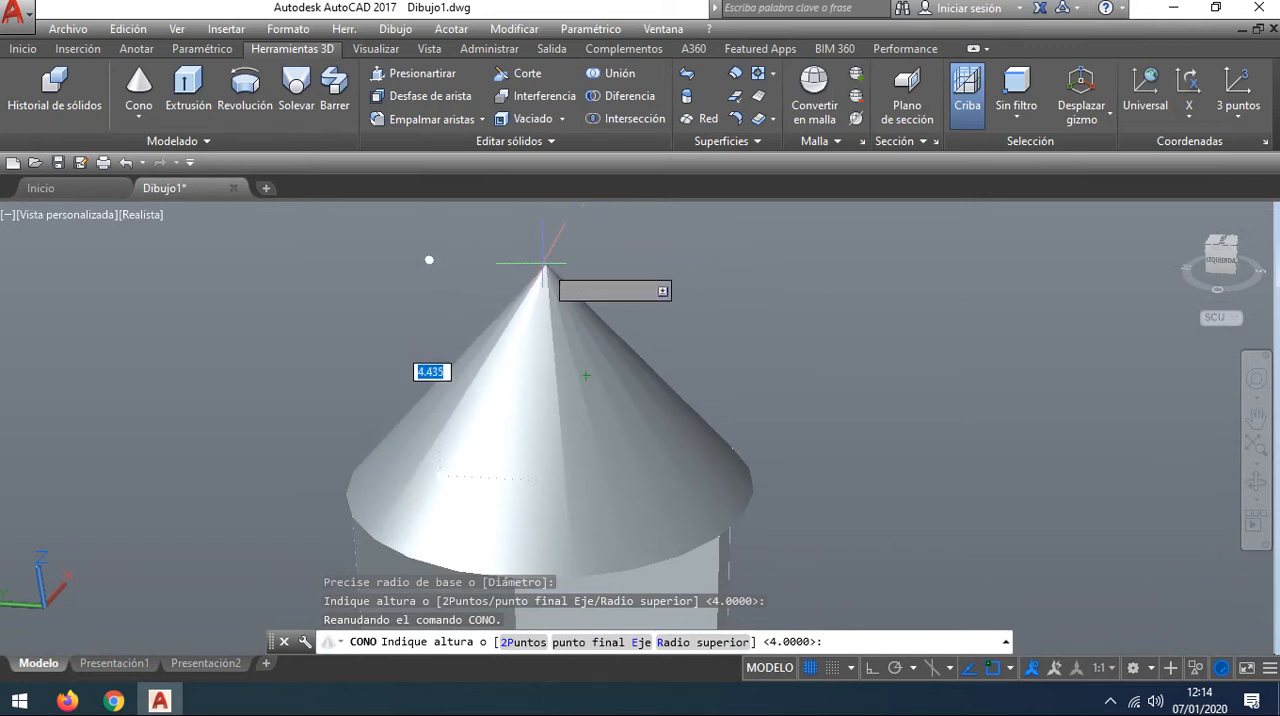
scroll(570, 262, "down", 2)
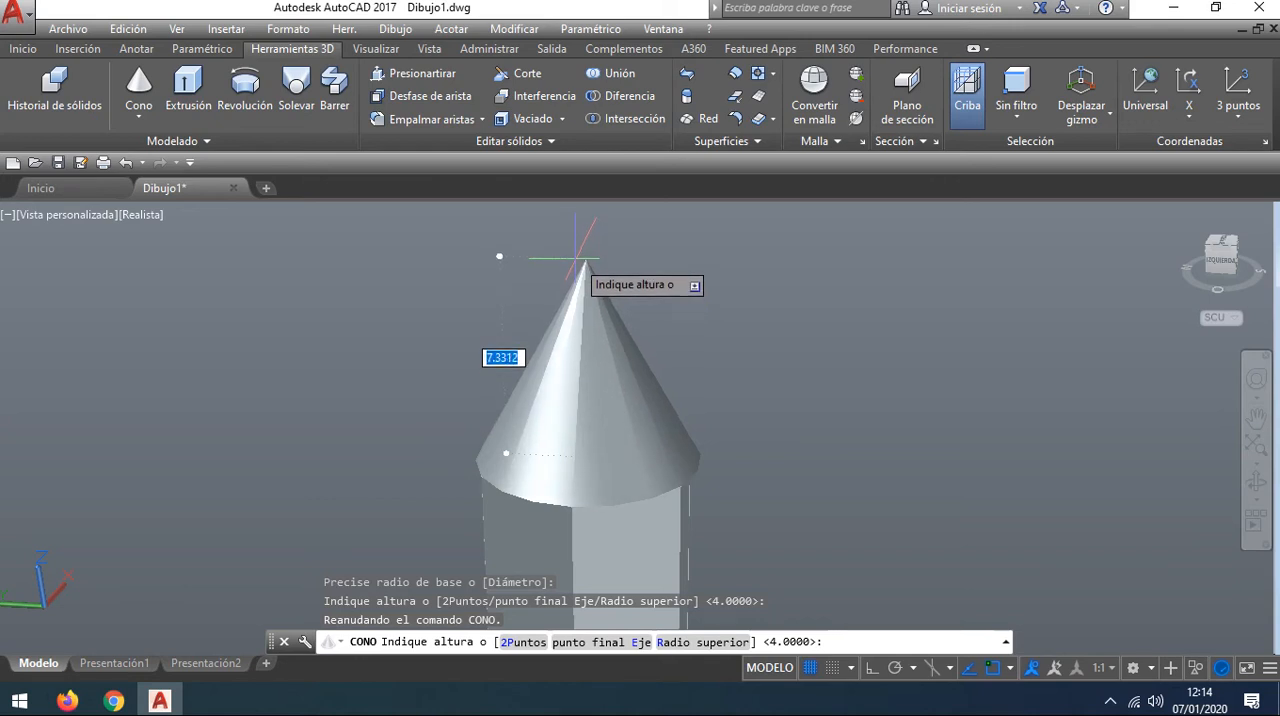
key("Return")
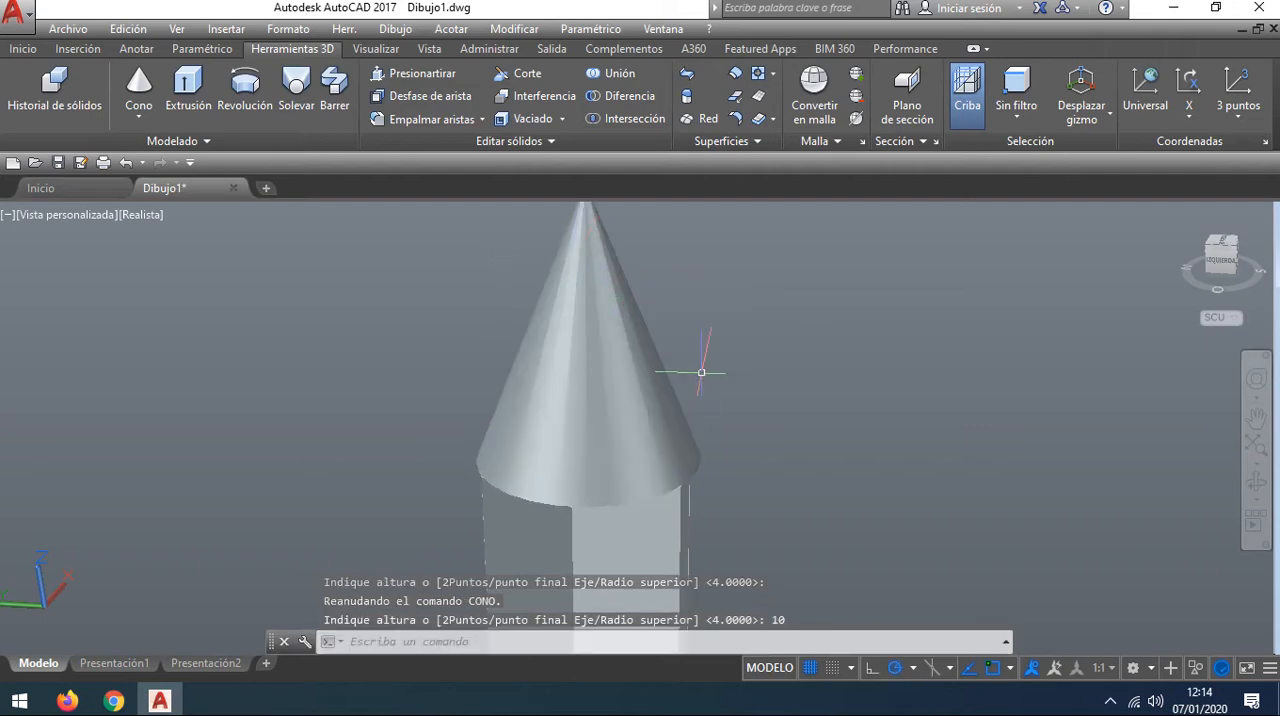
scroll(614, 514, "down", 4)
scroll(624, 478, "up", 3)
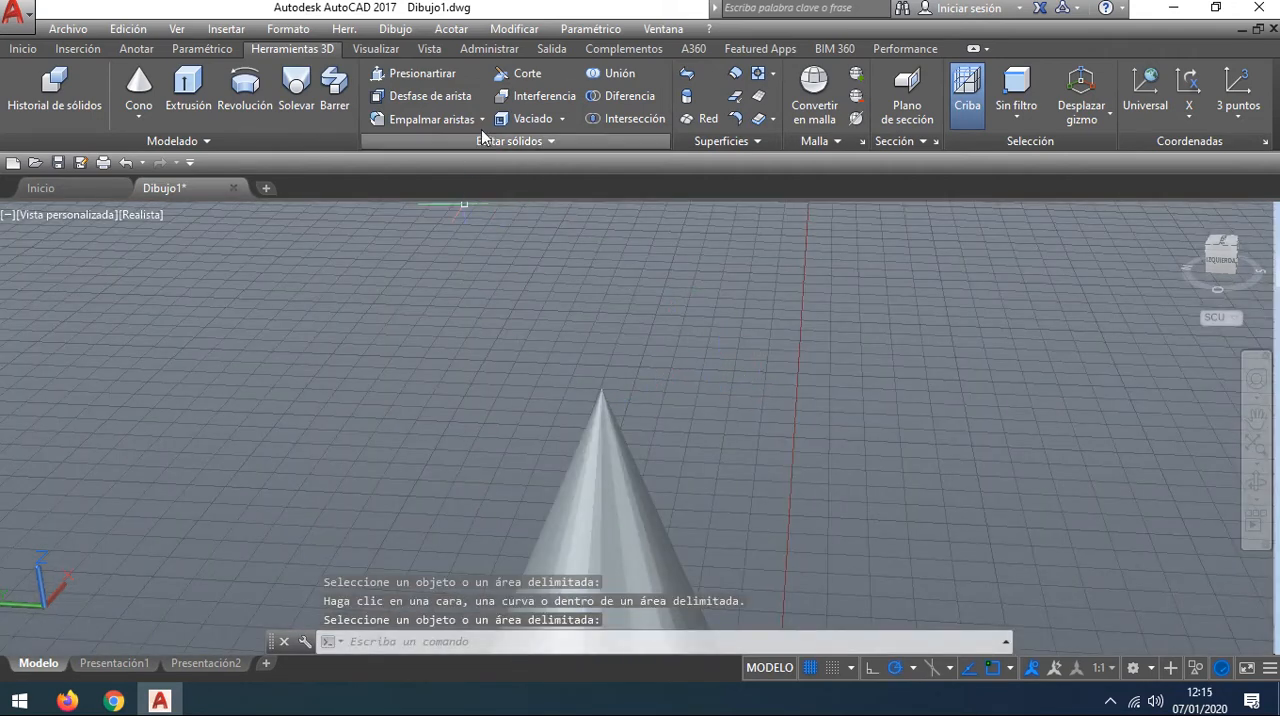
scroll(603, 358, "down", 2)
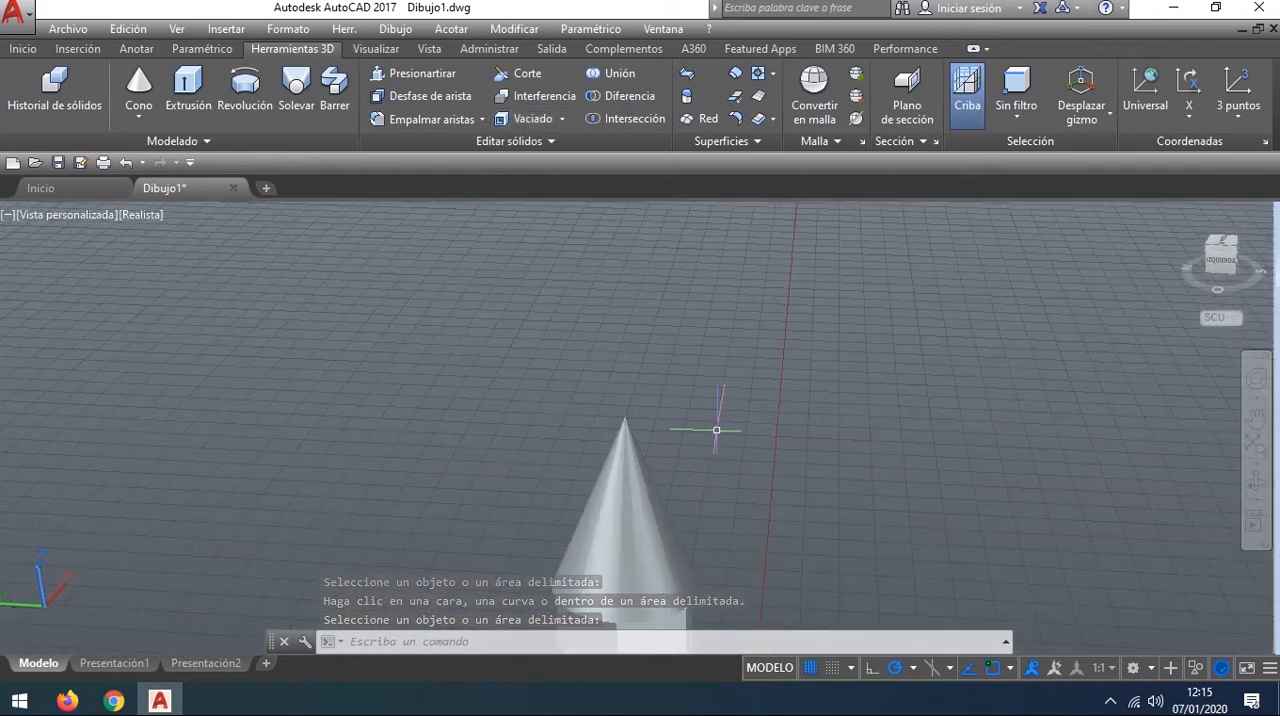
key("Return")
scroll(660, 438, "up", 6)
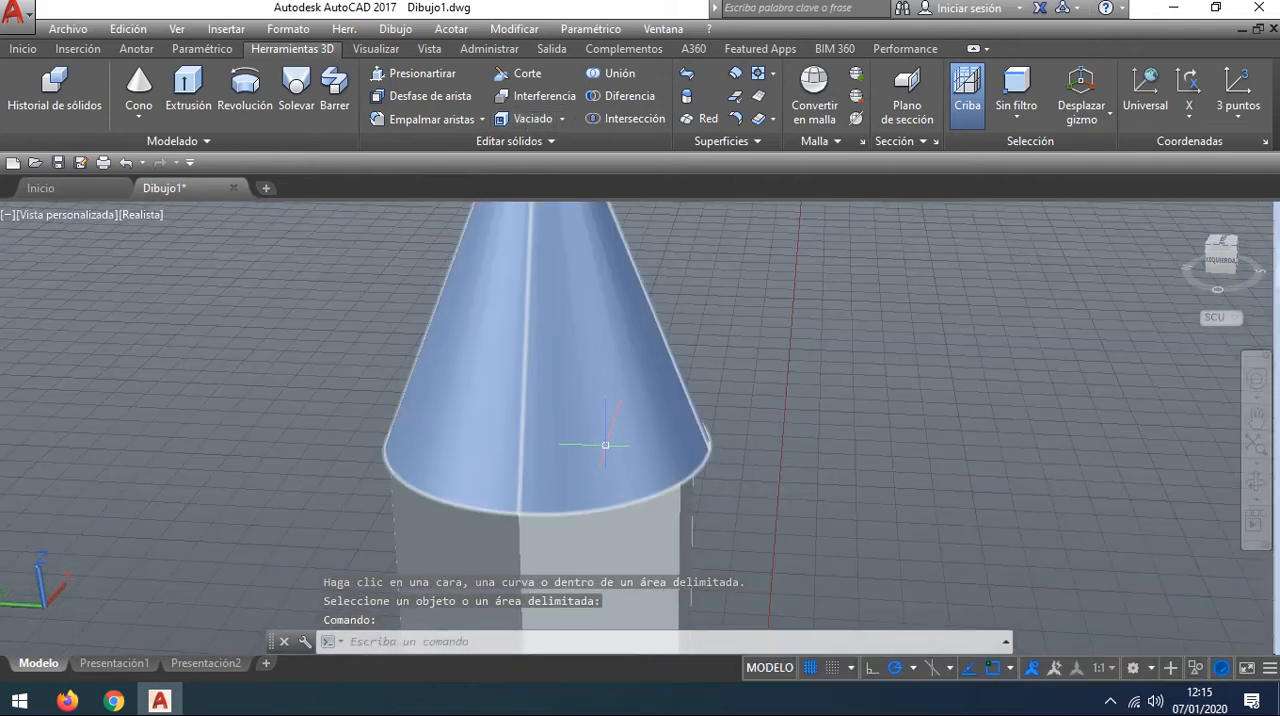
scroll(605, 445, "up", 3)
scroll(602, 445, "down", 4)
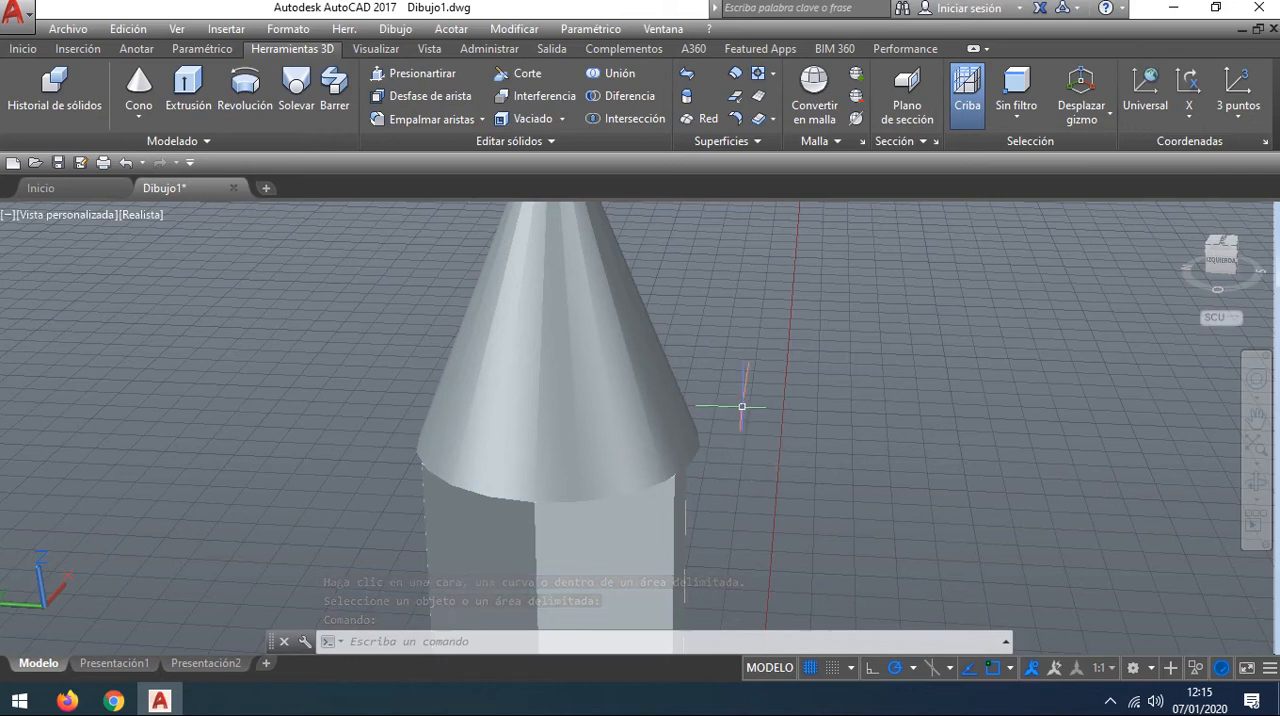
Step: Try to press-pull the column's hexagonal top outline from below, beside the overhanging cone base
middle_click_drag(794, 409, 803, 441)
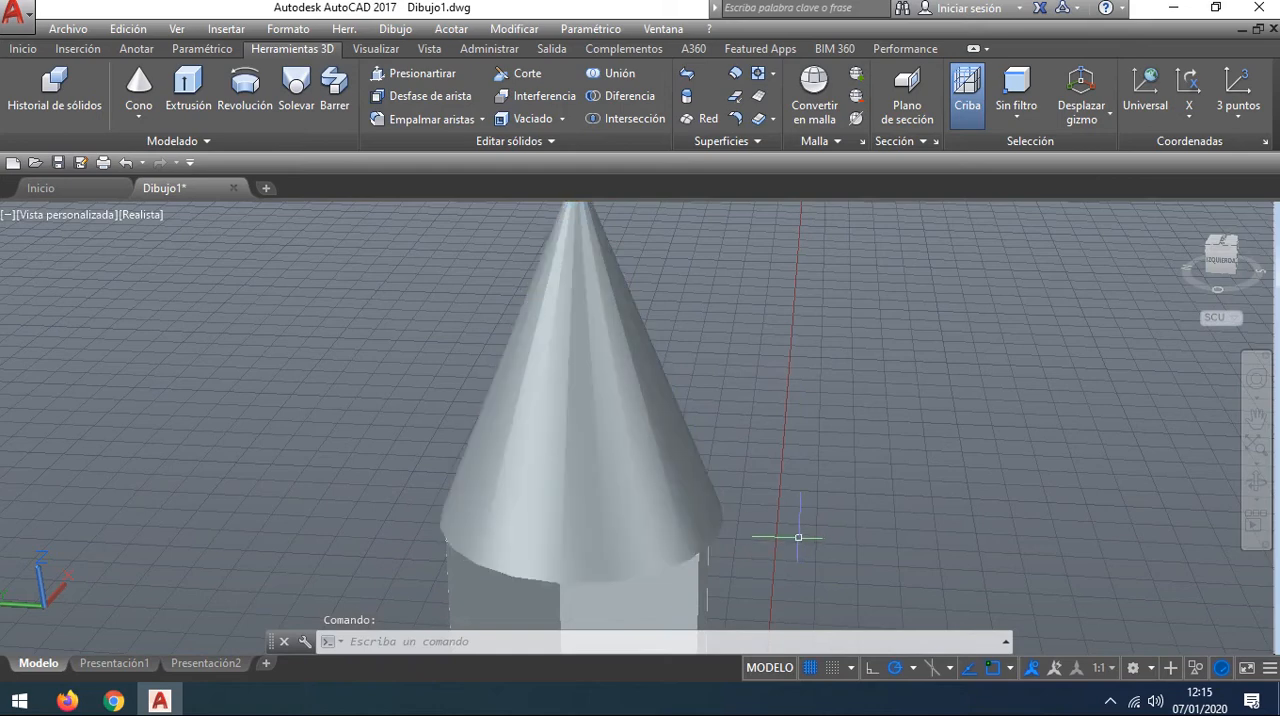
middle_click_drag(798, 537, 789, 402, "shift")
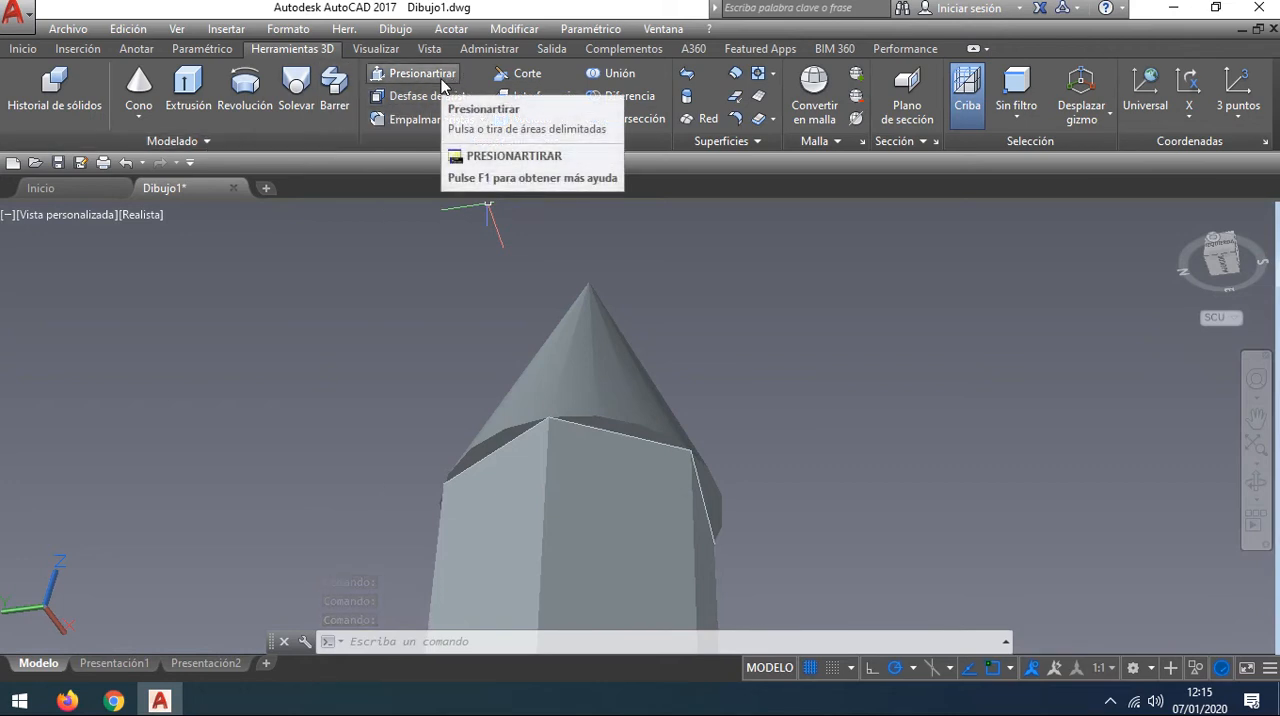
left_click(442, 77)
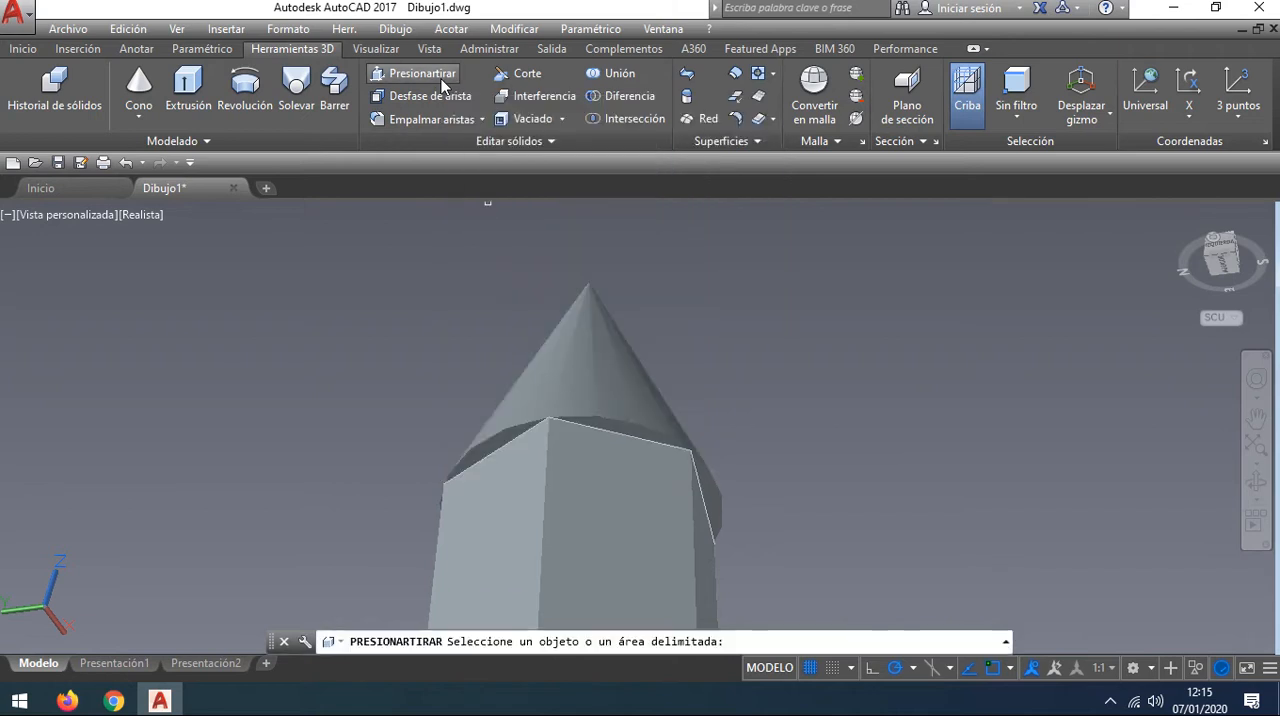
left_click(616, 433)
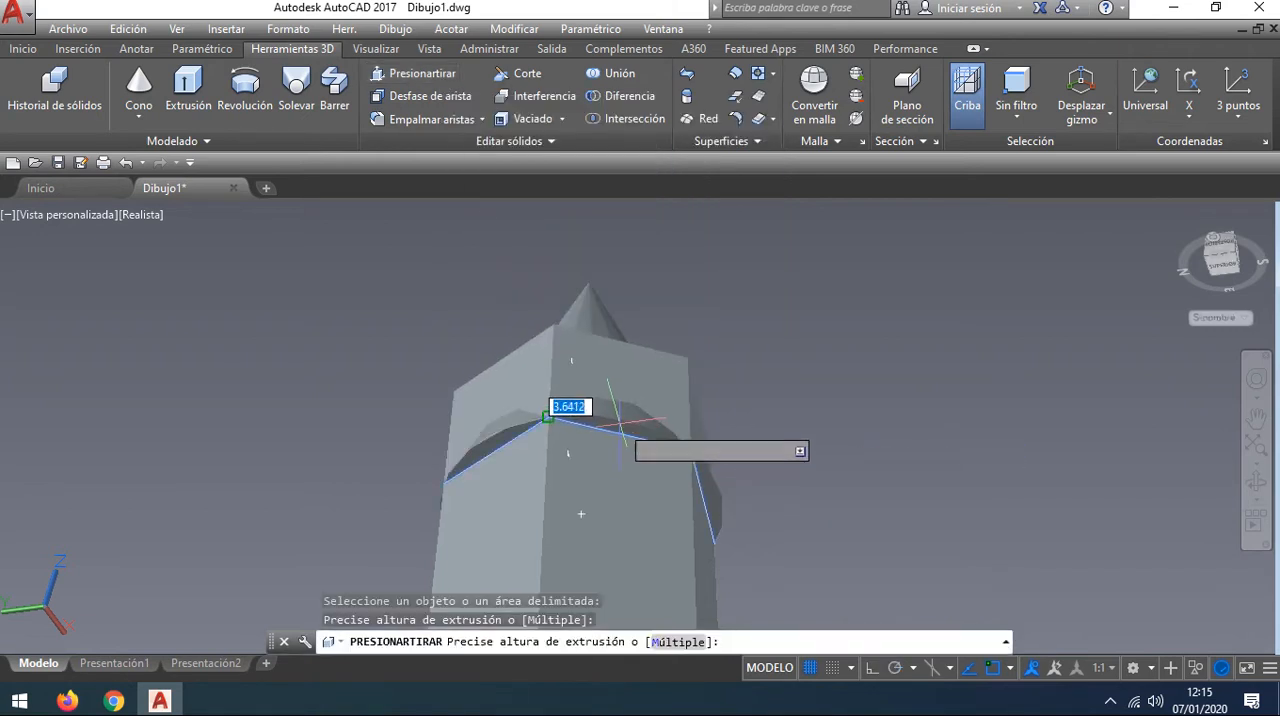
key("Escape")
Step: Press-pull the first circular segment of the cone base overhanging a hexagon side upward through the cone to trim it flush
scroll(614, 400, "up", 5)
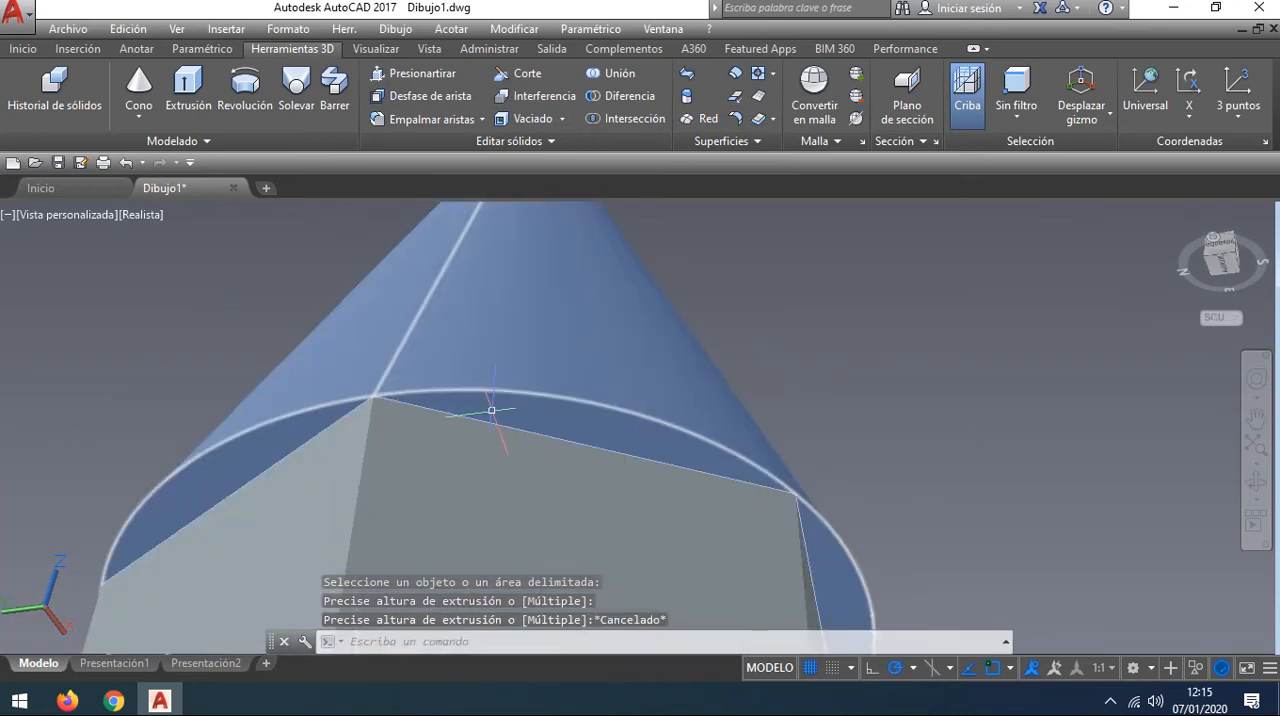
left_click(425, 76)
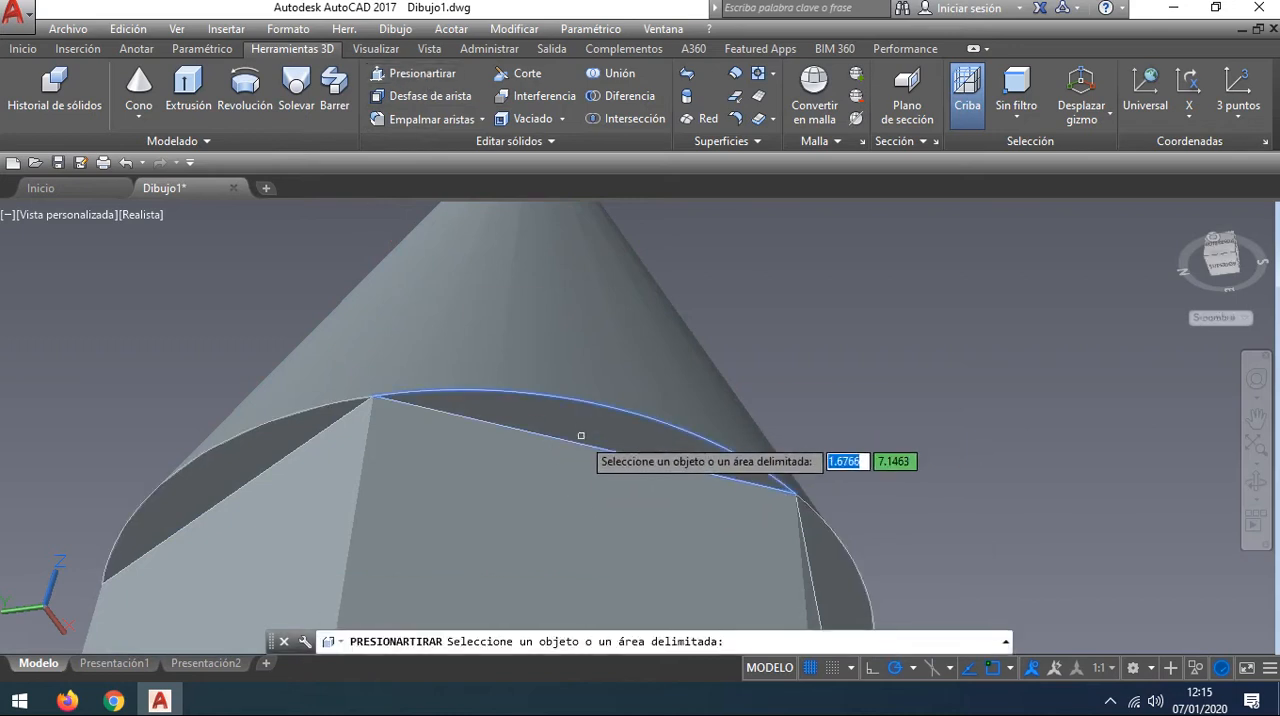
left_click(581, 436)
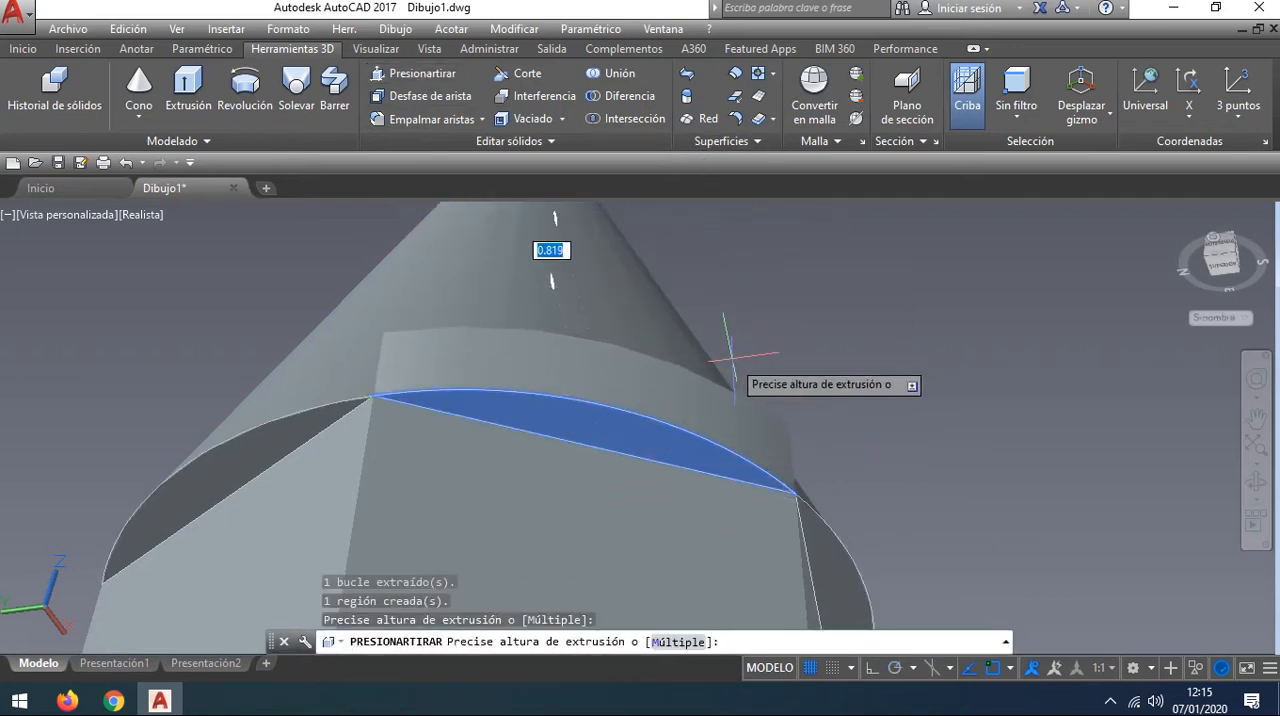
scroll(731, 399, "down", 4)
middle_click_drag(731, 399, 721, 470)
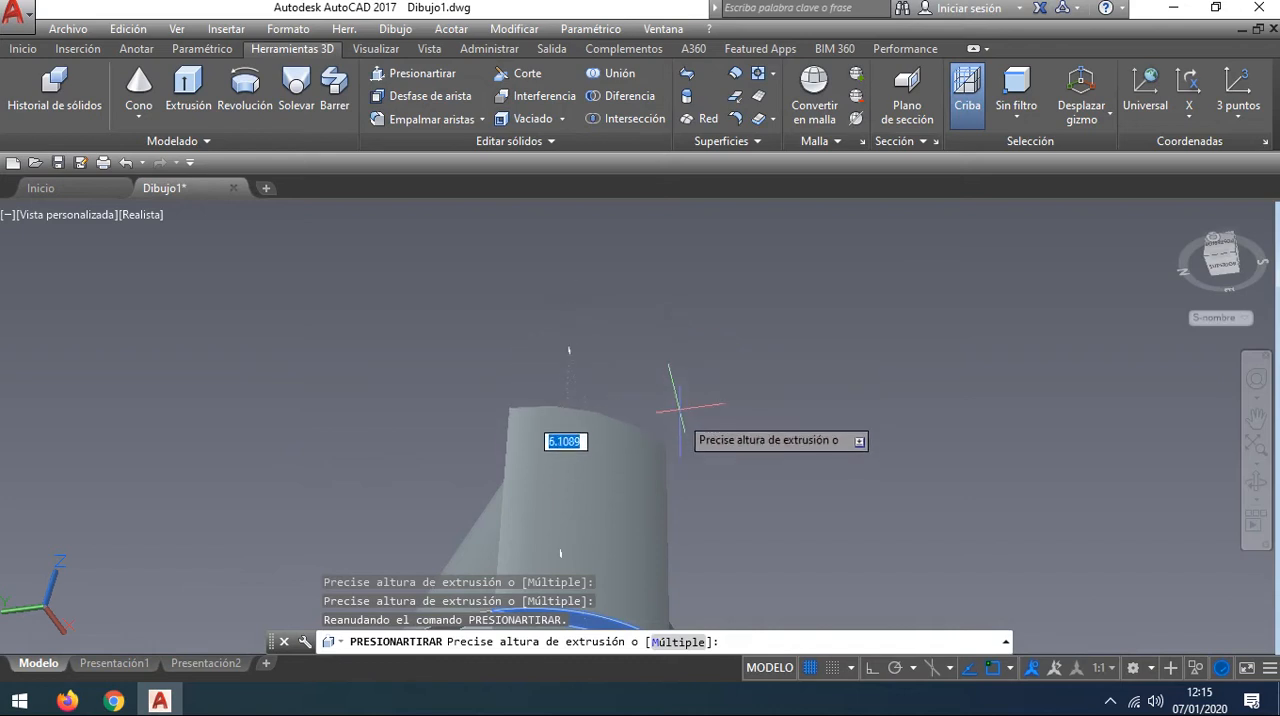
left_click(700, 323)
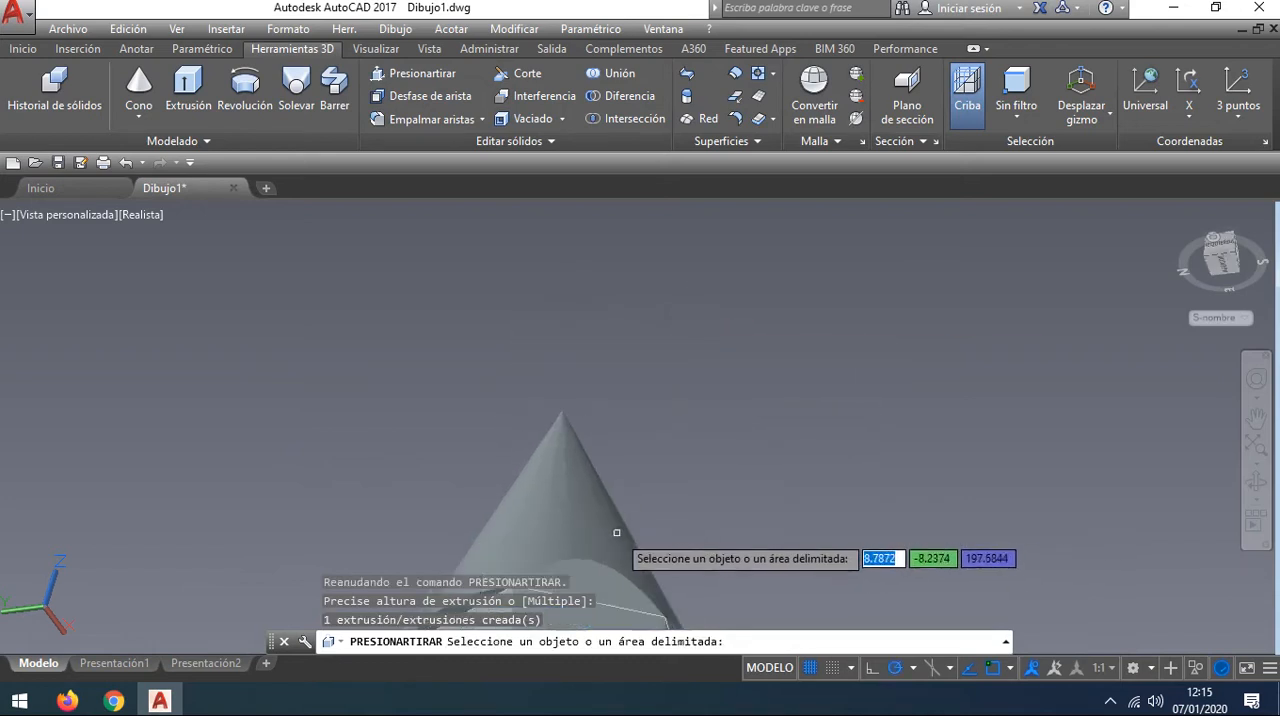
Step: Press-pull a second overhanging segment of the cone base upward about 5.4 to trim it flush with its column face
middle_click_drag(630, 549, 585, 555)
scroll(668, 465, "up", 4)
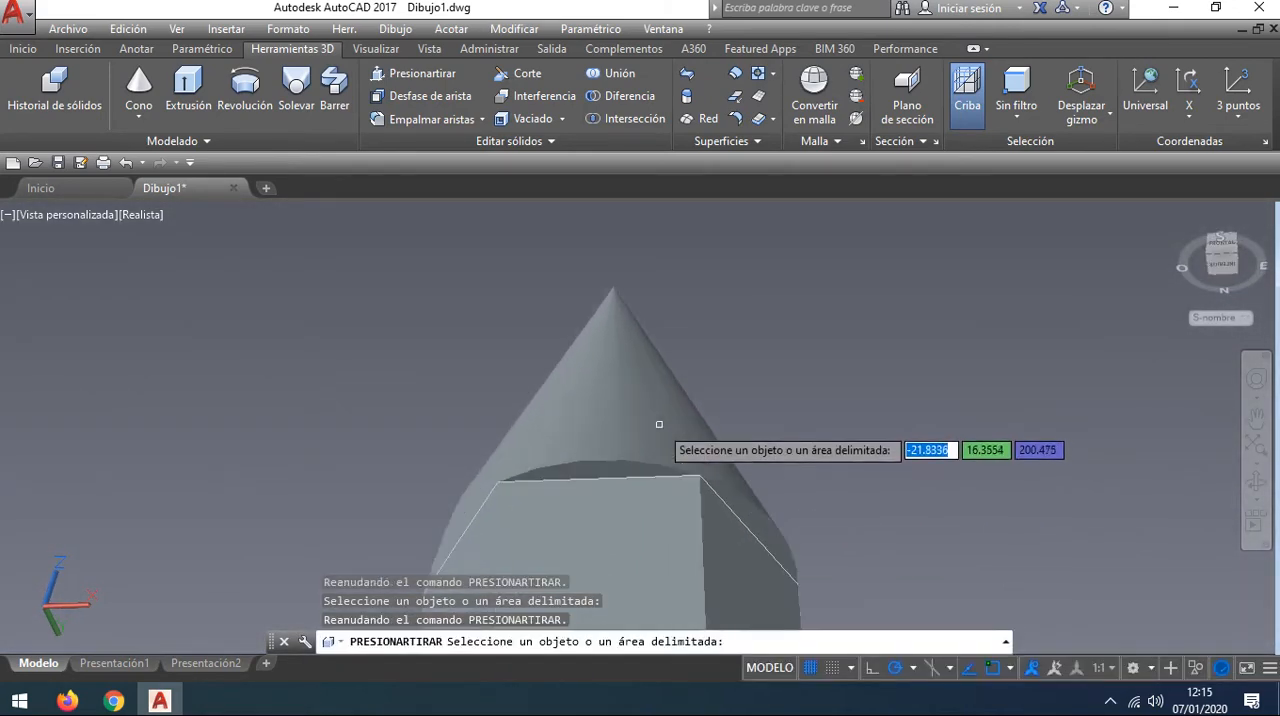
mouse_move(681, 421)
middle_mouse_down("shift")
mouse_move(714, 366)
mouse_move(691, 414)
middle_mouse_up("shift")
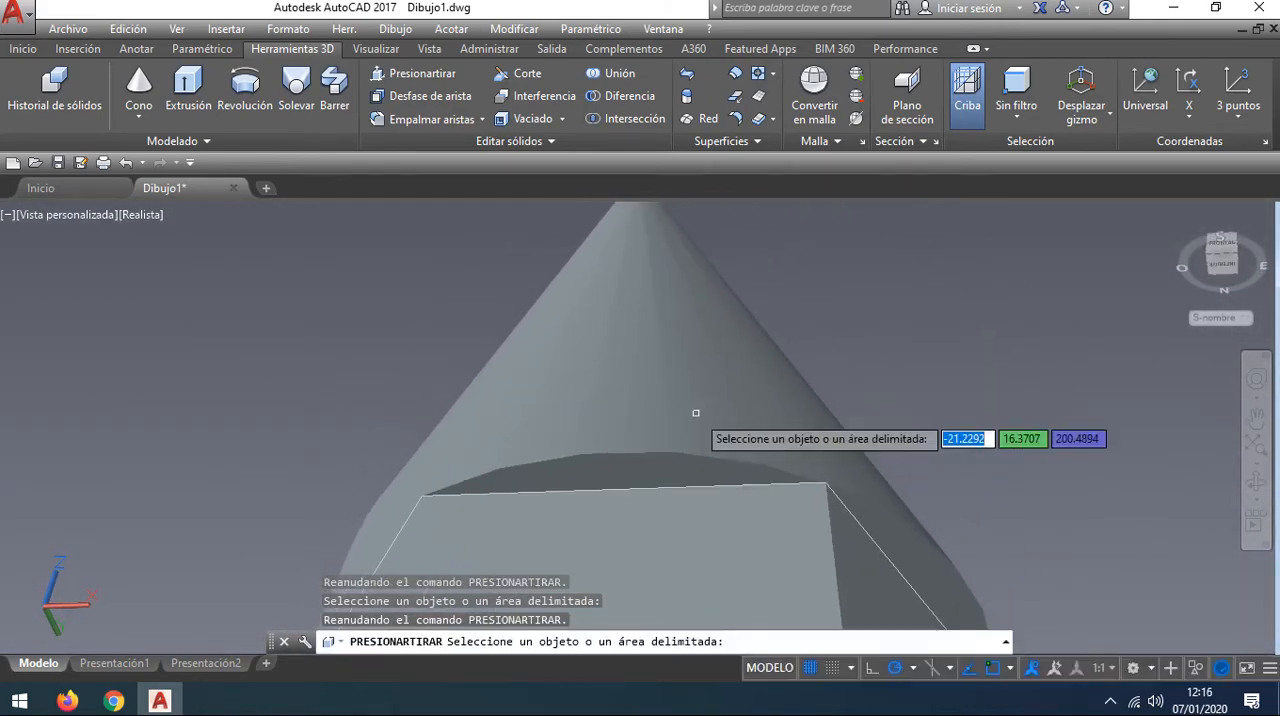
left_click(411, 75)
scroll(1032, 530, "up", 2)
middle_click_drag(1029, 530, 880, 524, "shift")
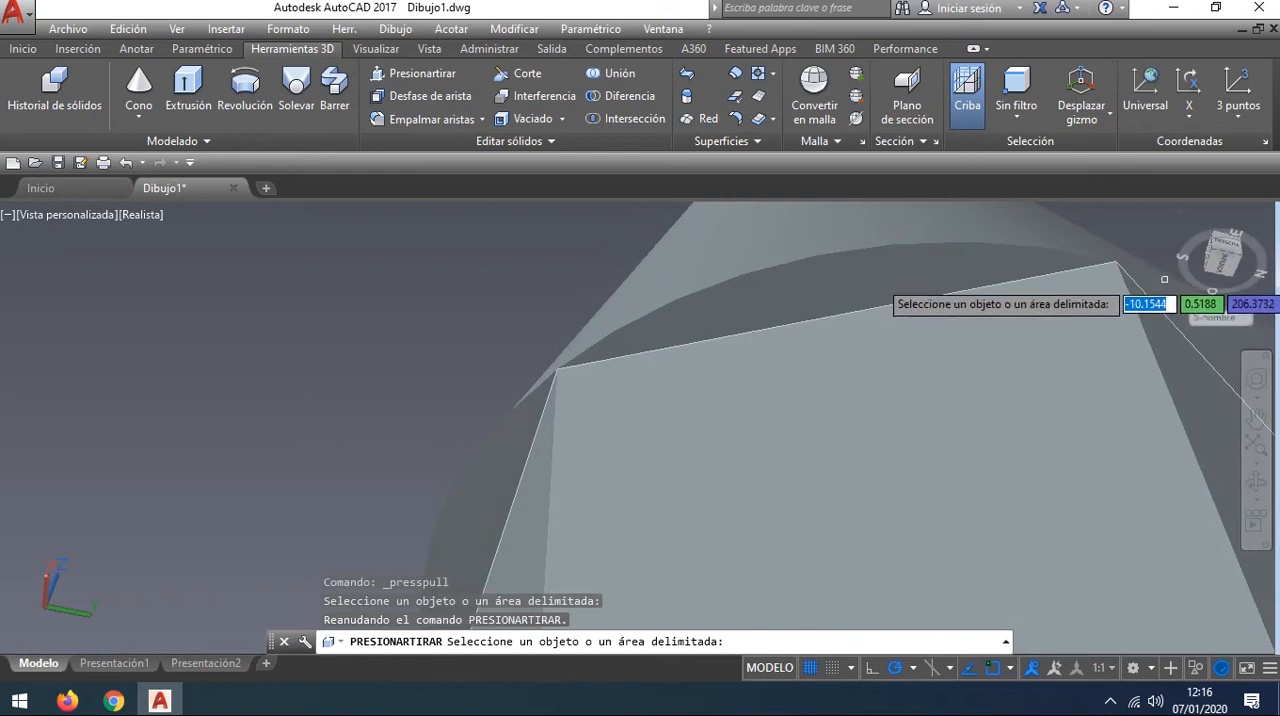
scroll(867, 260, "up", 1)
scroll(860, 290, "down", 3)
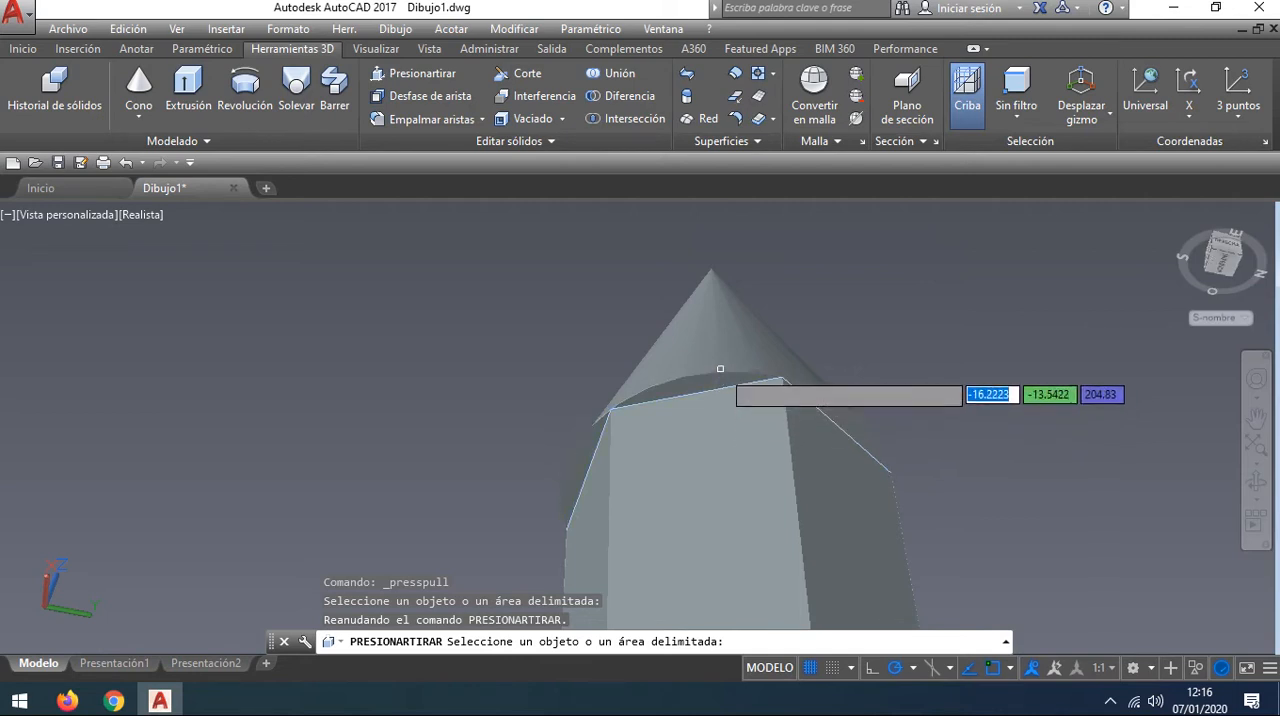
scroll(731, 365, "up", 2)
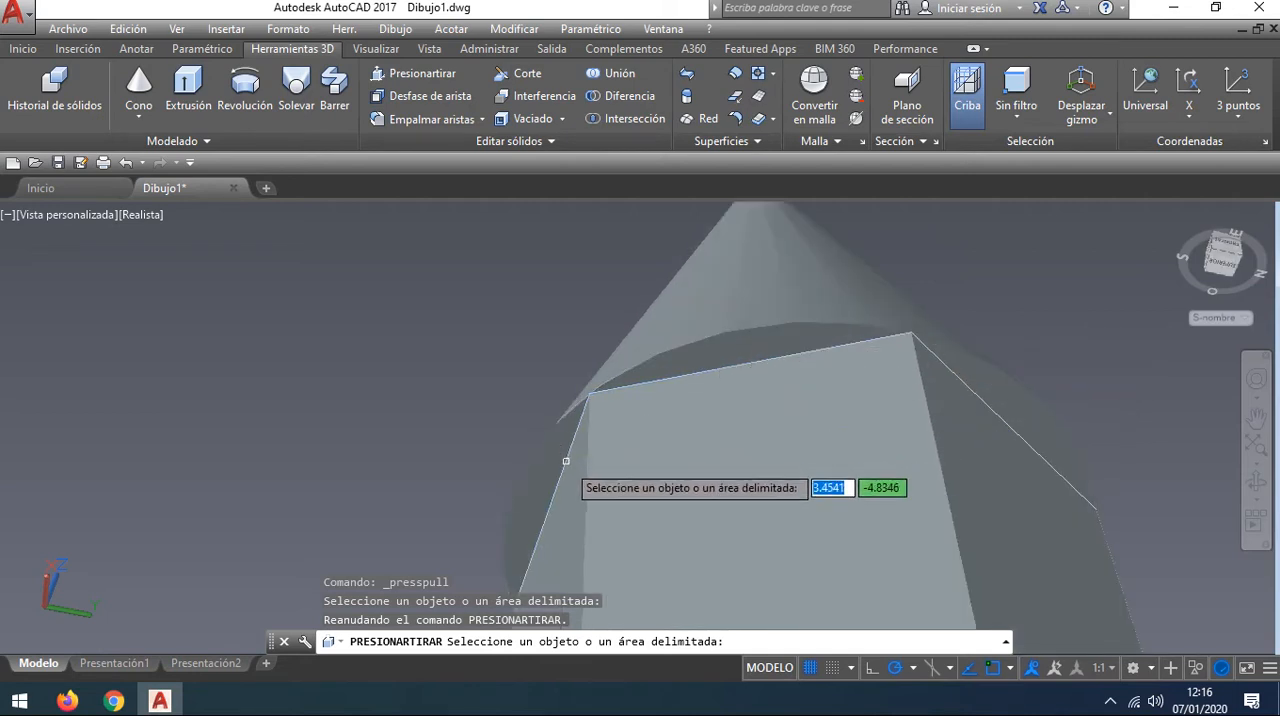
left_click(540, 480)
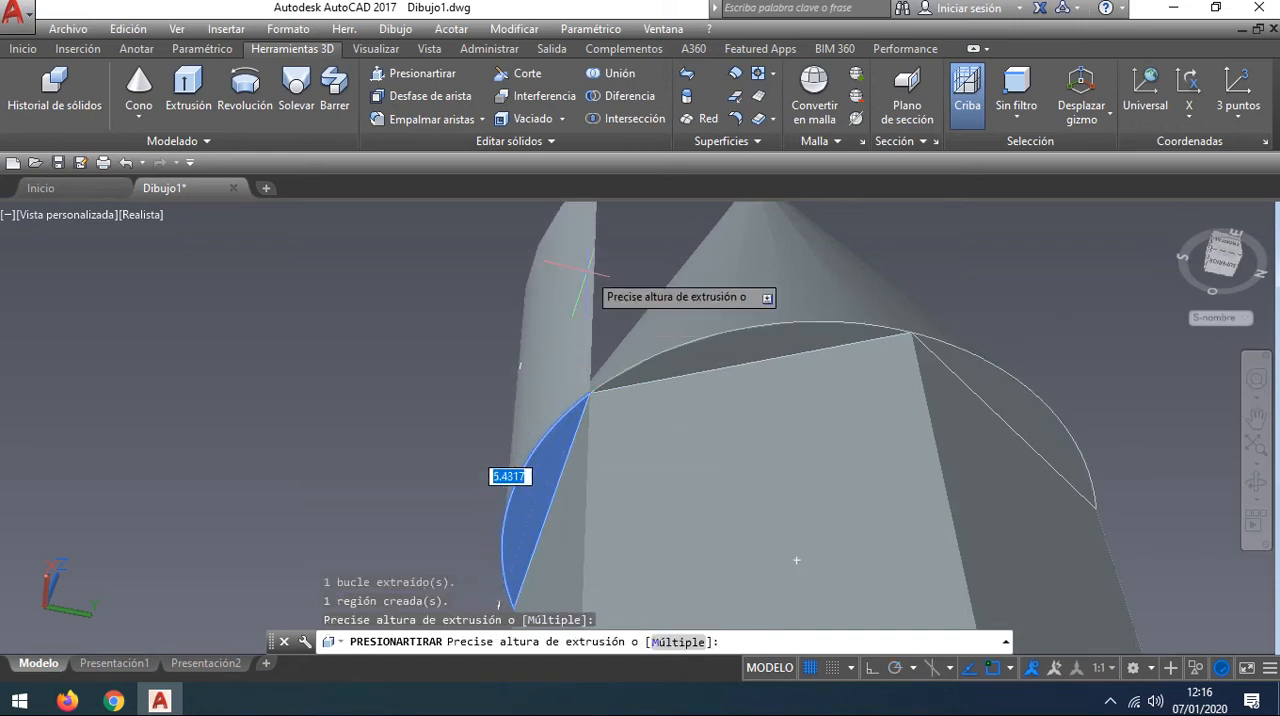
left_click(587, 271)
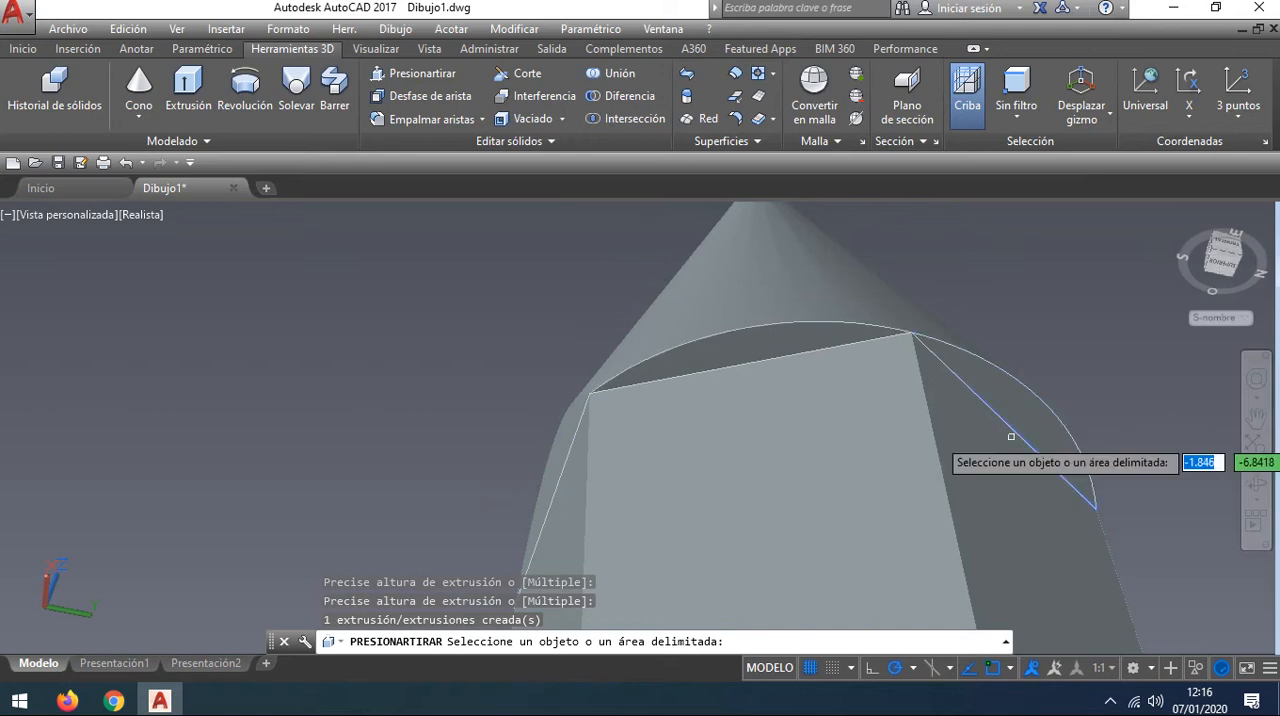
Step: Trim the next two overhanging cone segments by press-pulling each upward through the cone along its hexagon side
left_click(1024, 426)
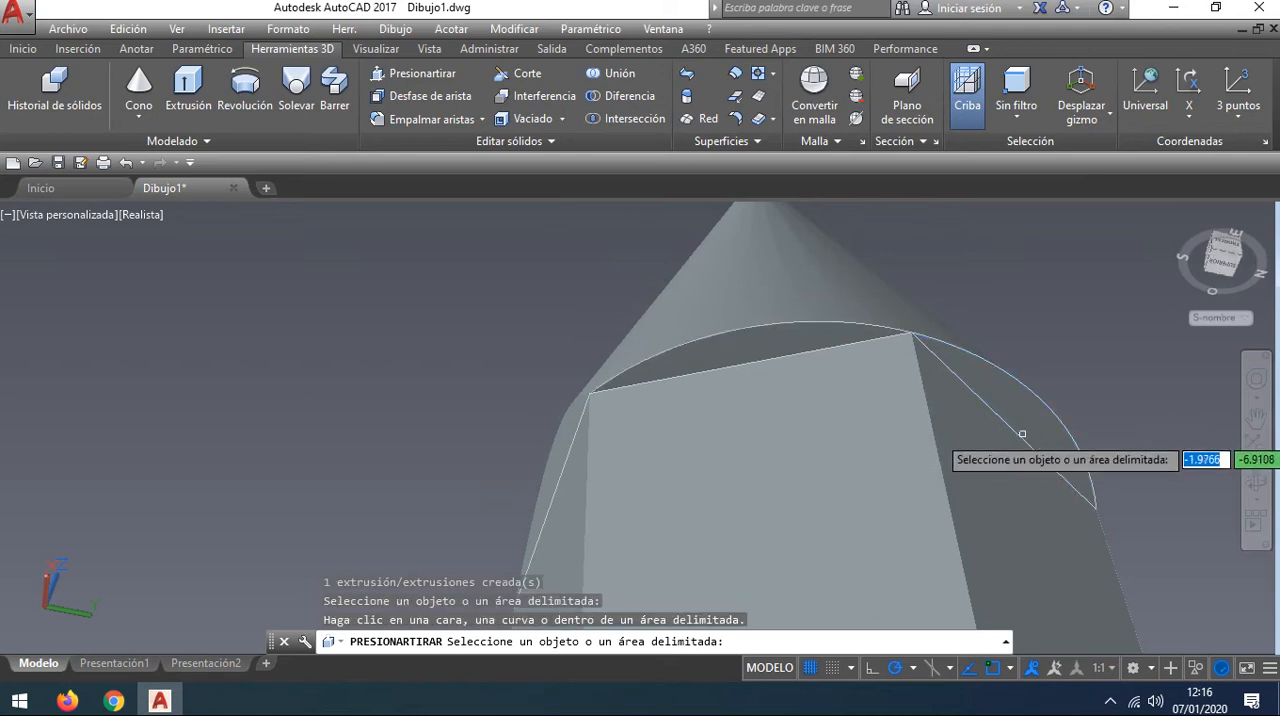
left_click(1023, 432)
left_click(935, 455)
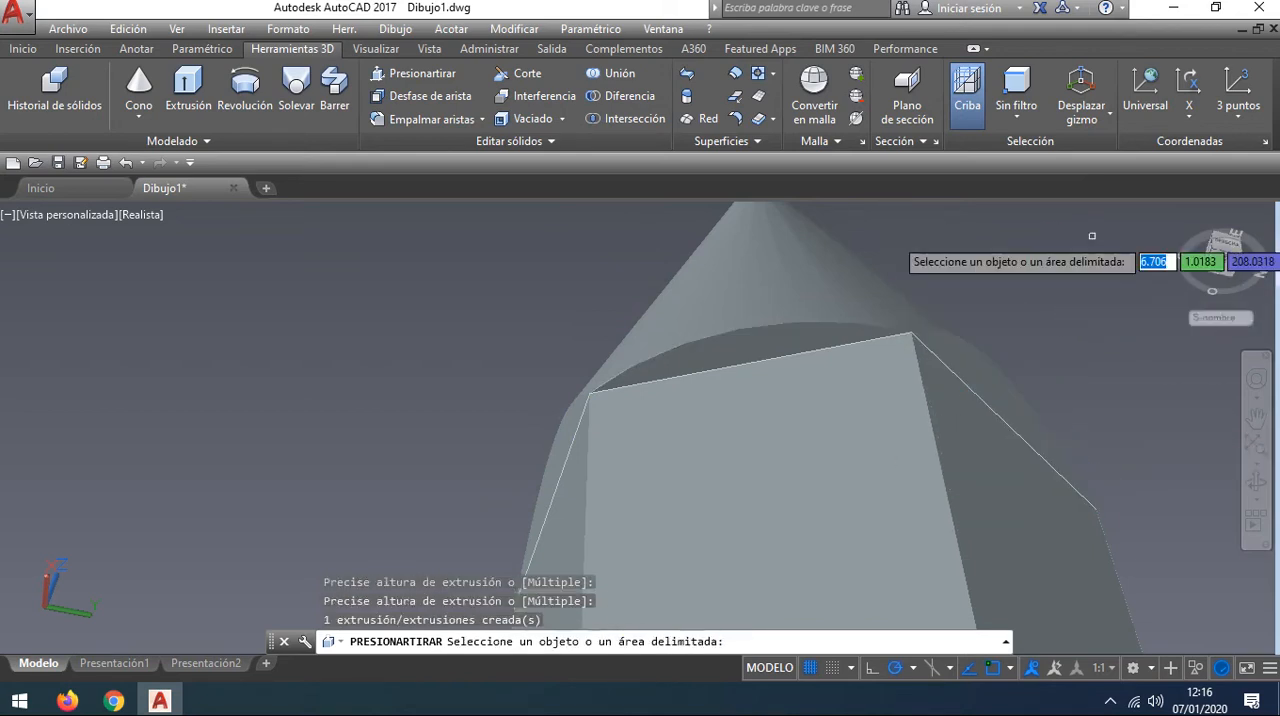
left_click(752, 357)
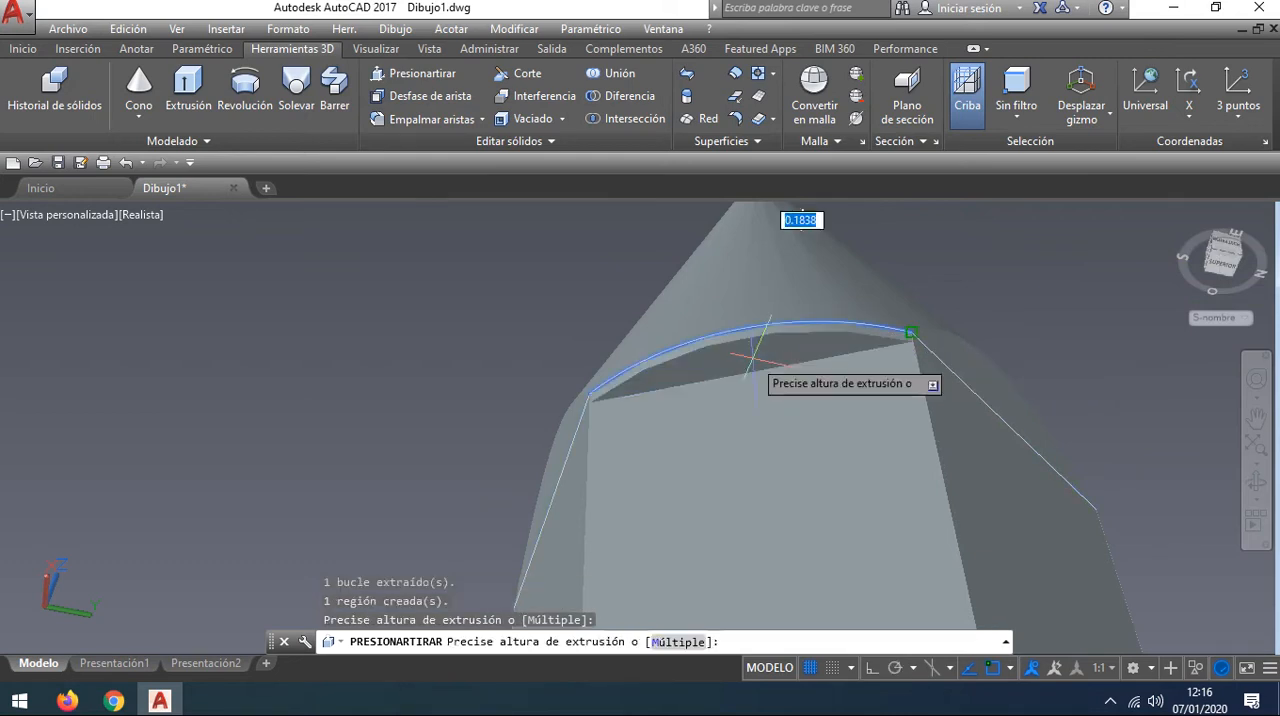
left_click(739, 212)
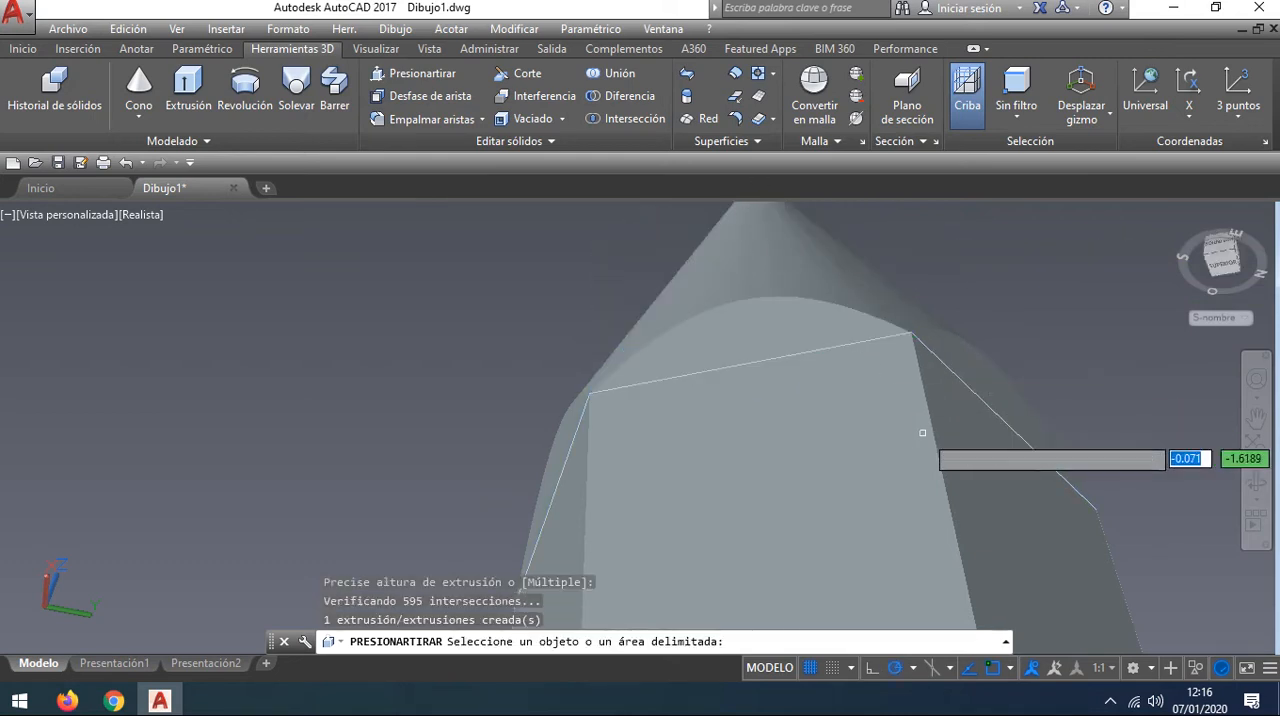
Step: Press-pull the fifth overhanging cone segment upward, cutting the cone flush with that hexagon side
middle_click_drag(1070, 405, 949, 317, "shift")
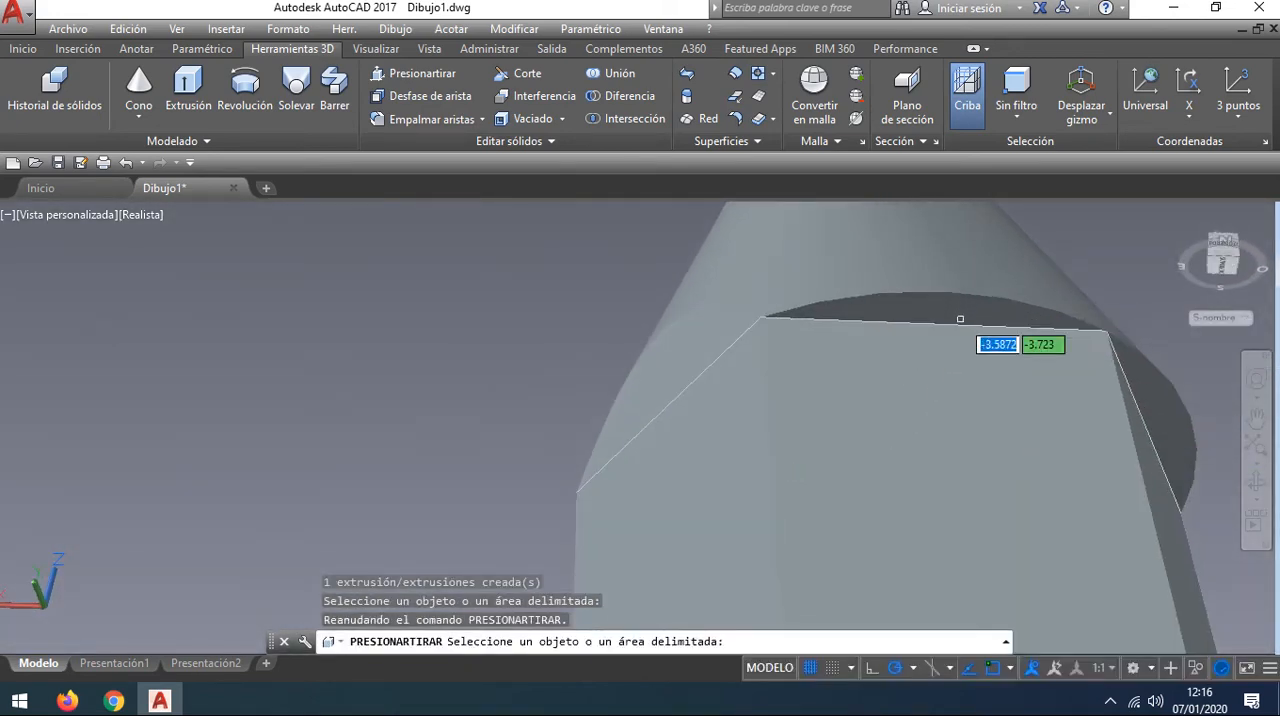
left_click(955, 315)
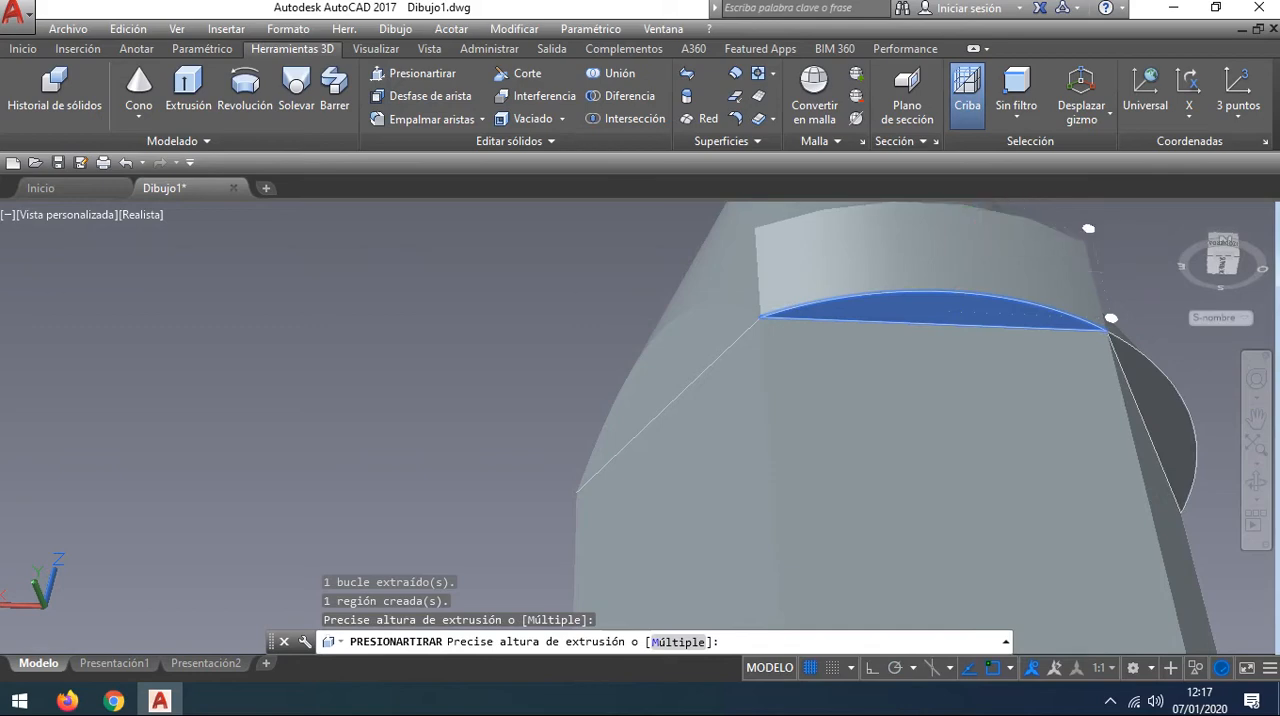
left_click(1090, 468)
Step: Press-pull the last overhanging cone segment upward so the tip is trimmed on all six sides, and end the Presspull command
middle_click_drag(1100, 477, 1000, 493, "shift")
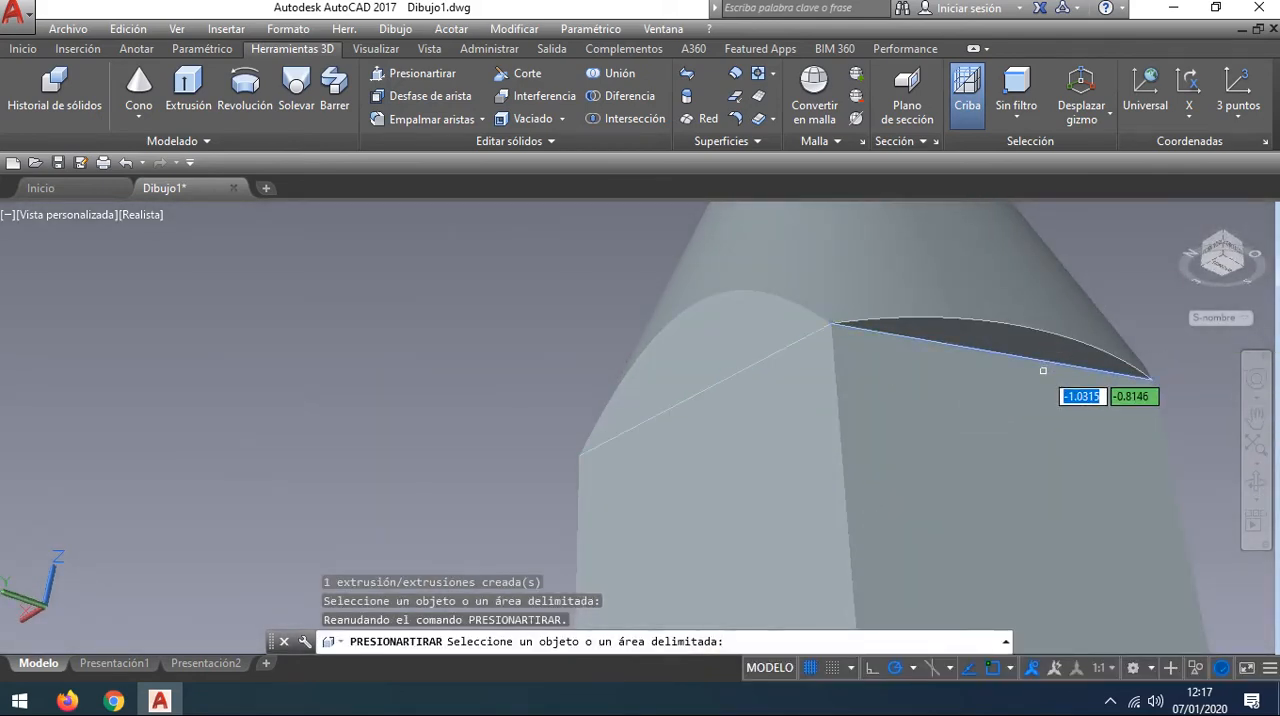
scroll(1042, 369, "up", 2)
scroll(1042, 369, "down", 3)
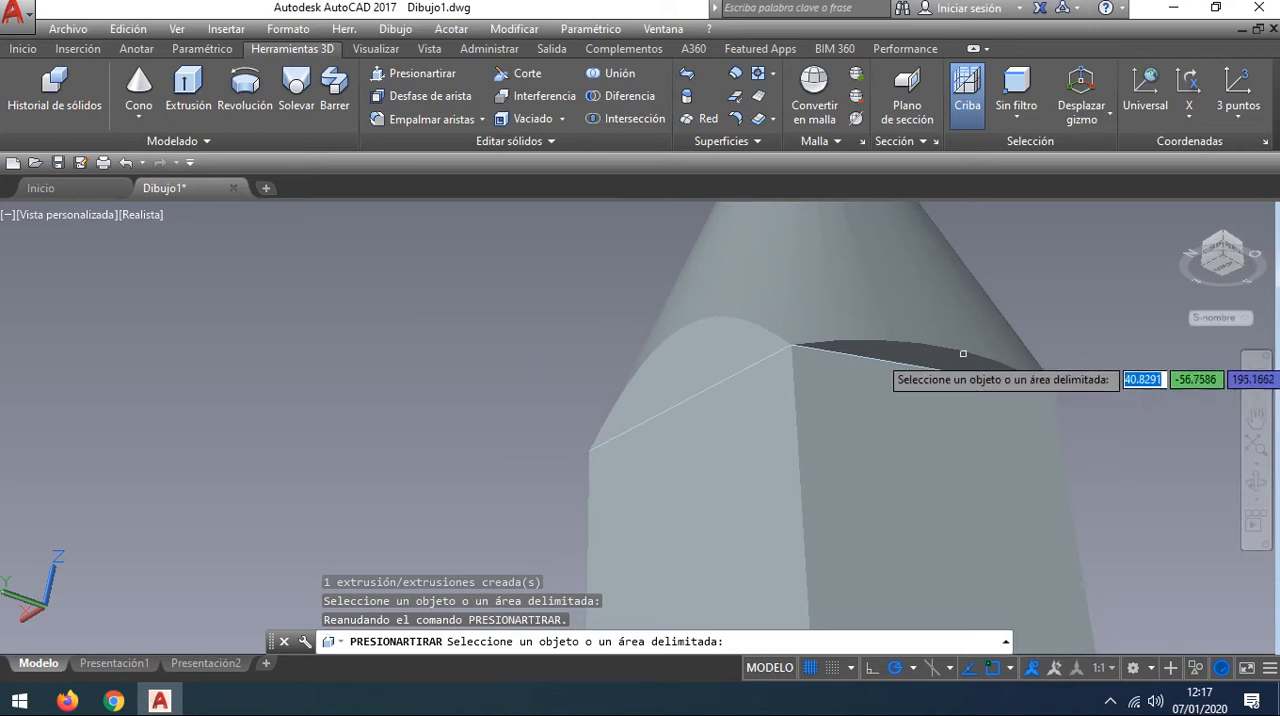
middle_click_drag(963, 353, 704, 352)
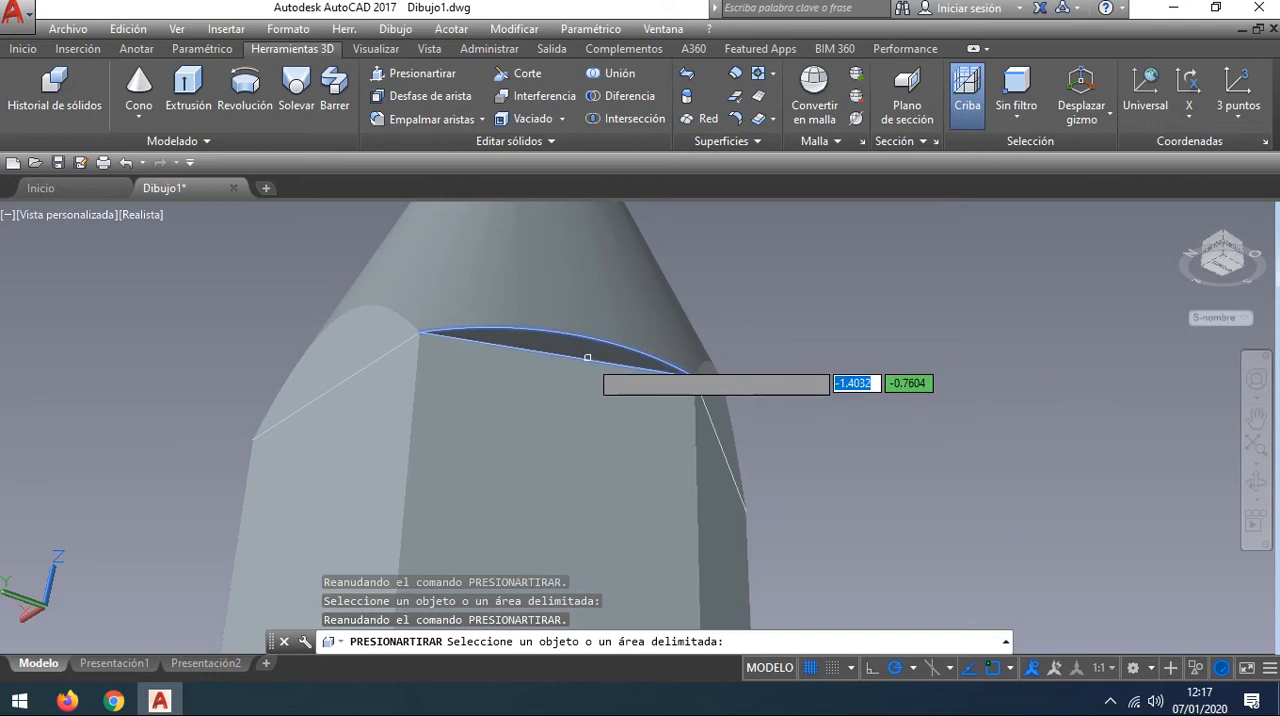
left_click(587, 357)
right_click(591, 362)
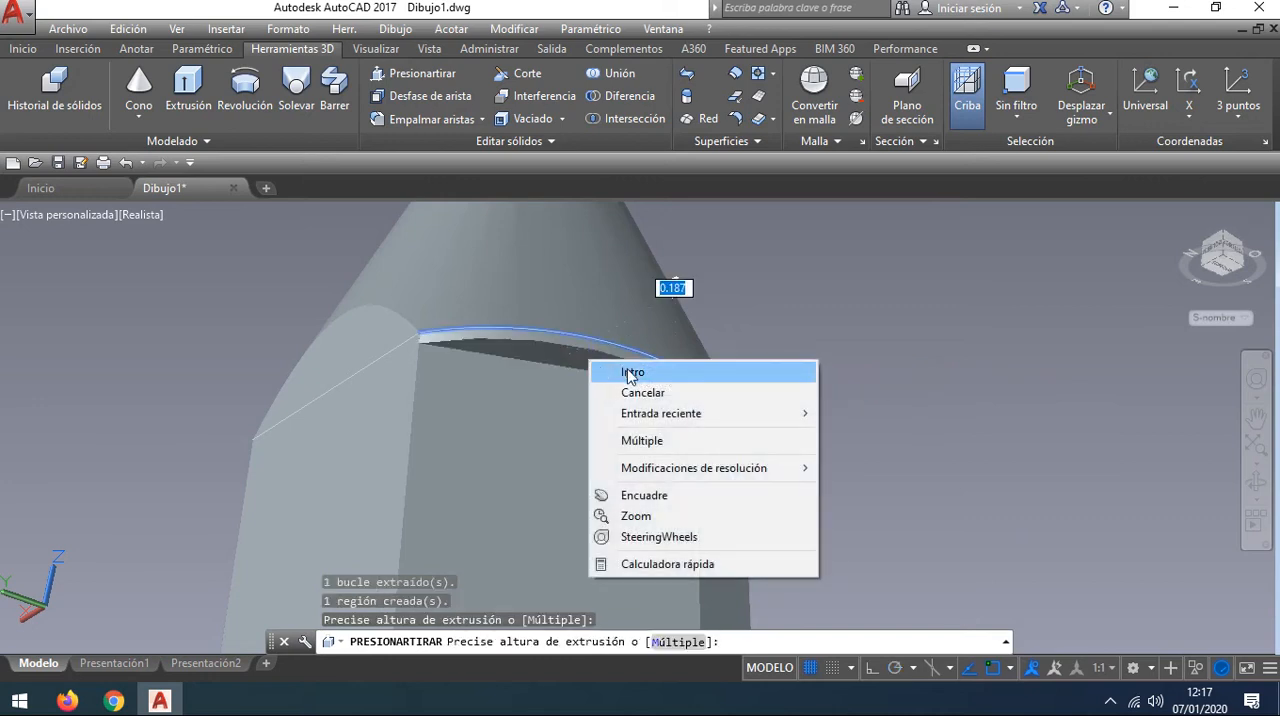
left_click(632, 373)
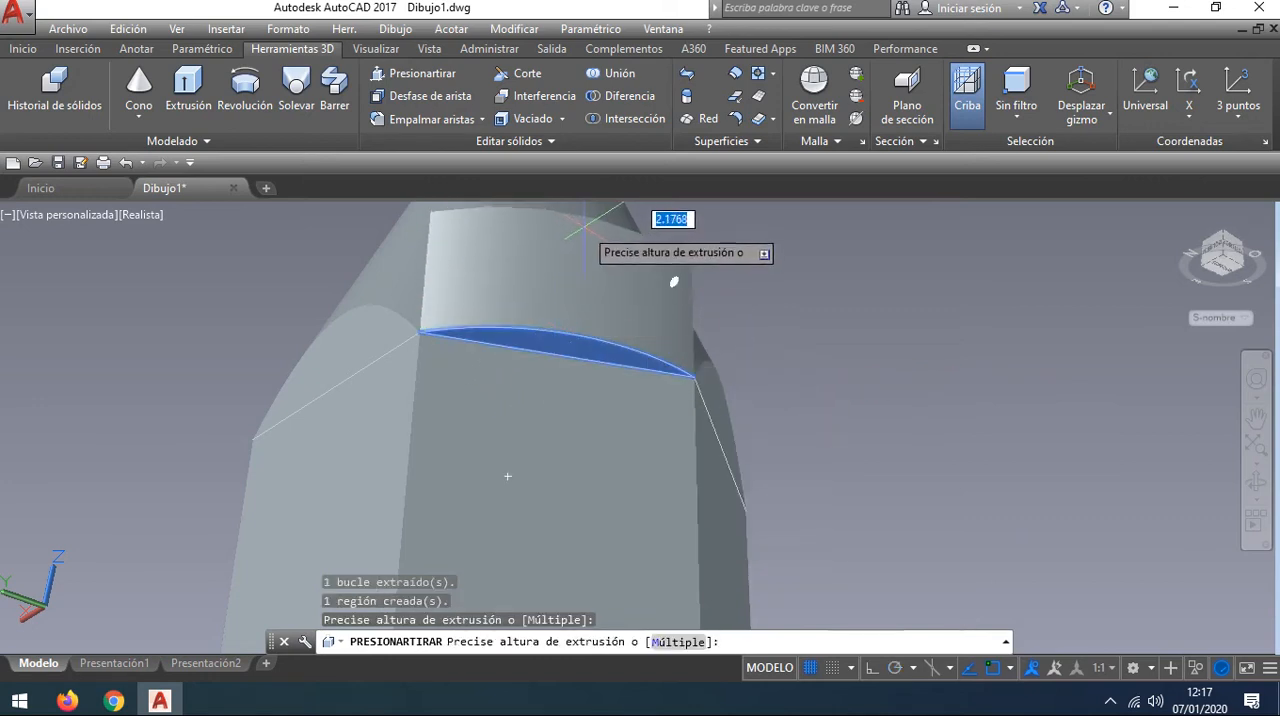
left_click(612, 252)
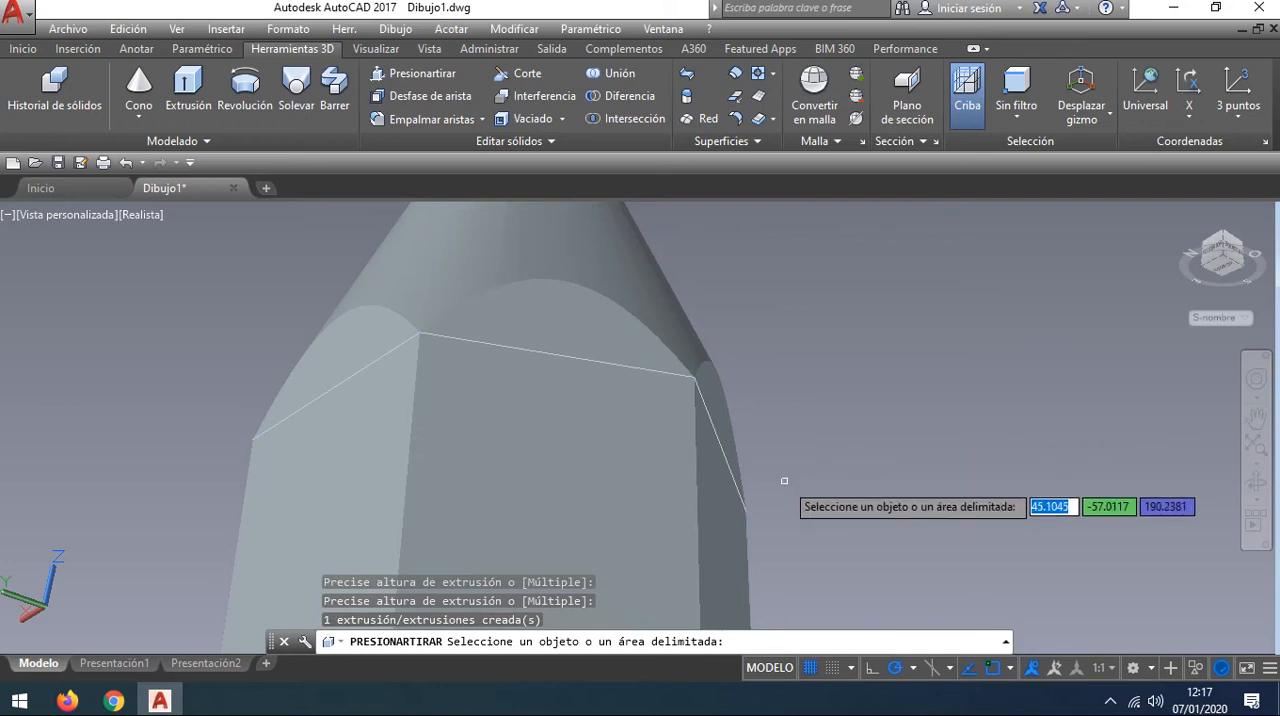
middle_click_drag(791, 480, 770, 532, "shift")
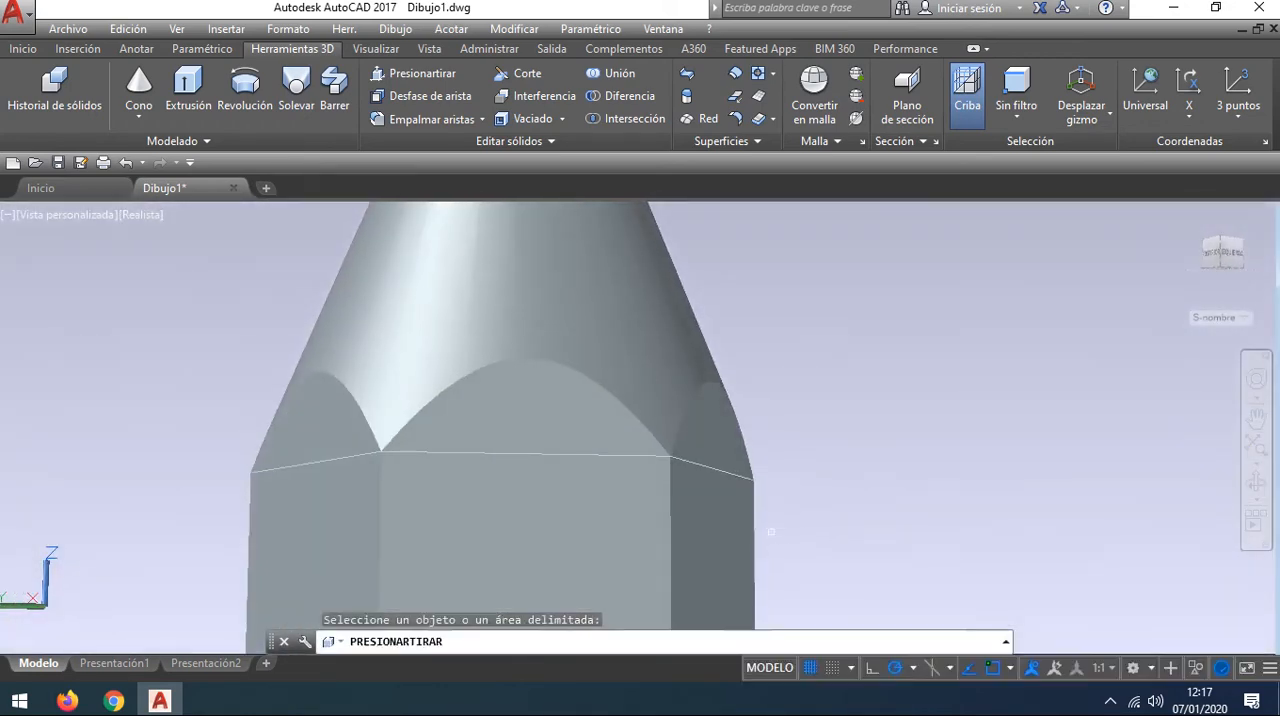
scroll(821, 410, "down", 4)
scroll(818, 412, "down", 2)
middle_click_drag(723, 343, 723, 394)
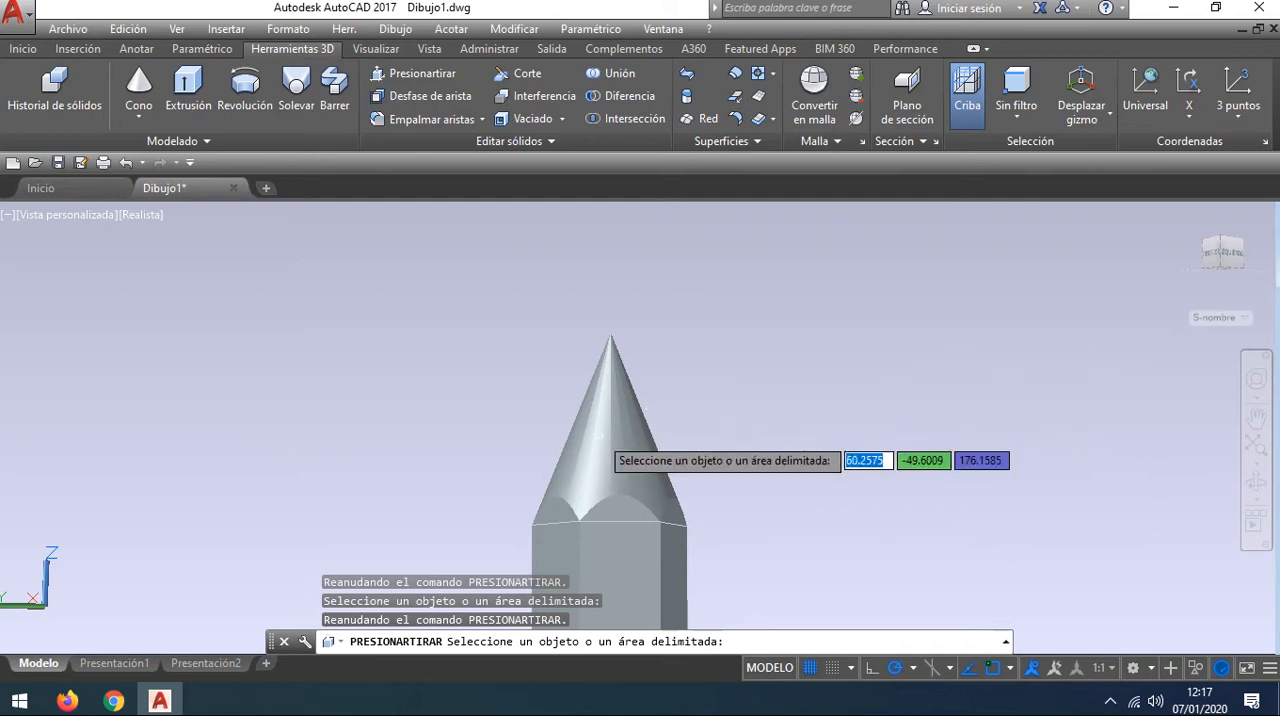
key("Return")
scroll(630, 384, "up", 1)
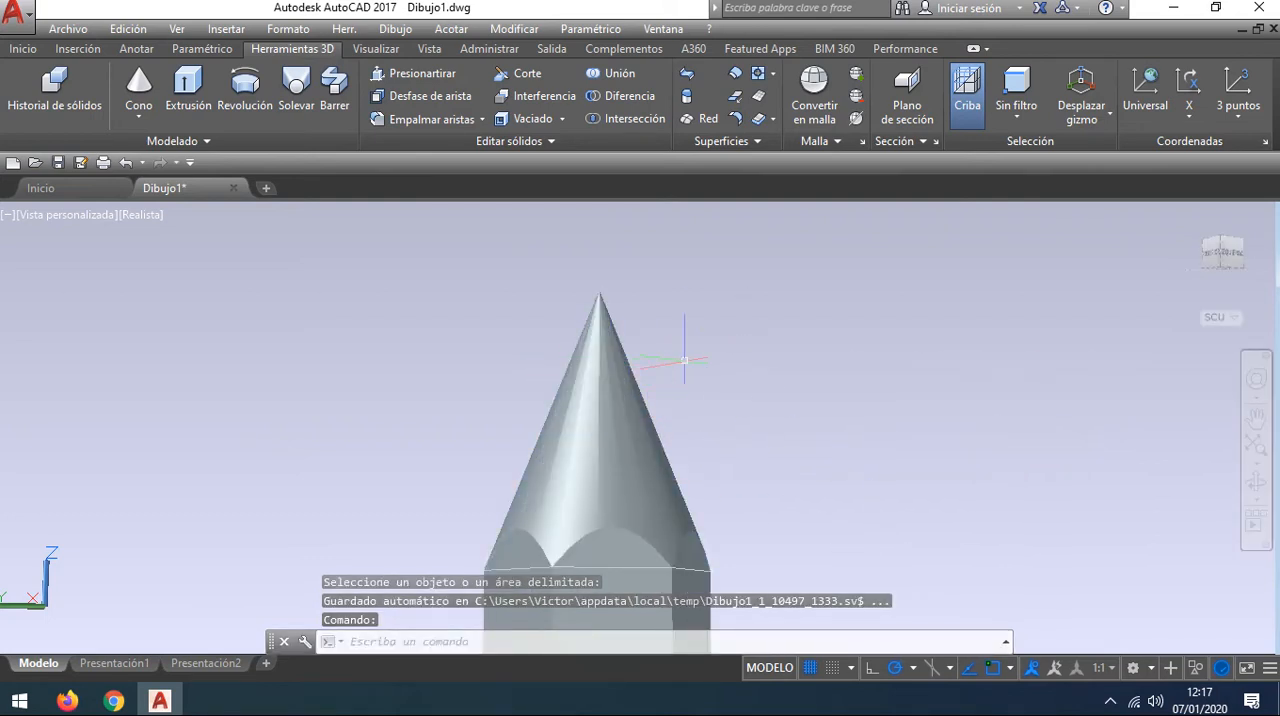
Step: Delete the leftover extruded surface at the base of the cone tip
middle_click_drag(671, 357, 723, 348)
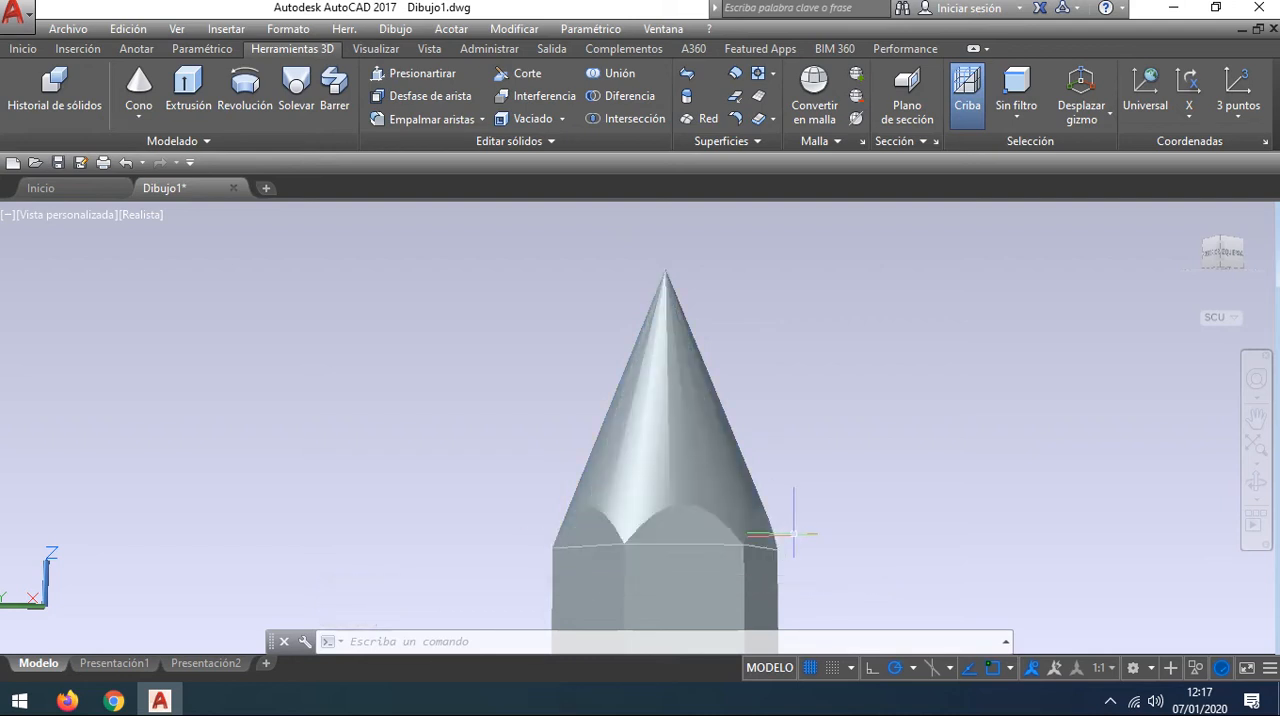
middle_click_drag(715, 348, 684, 343)
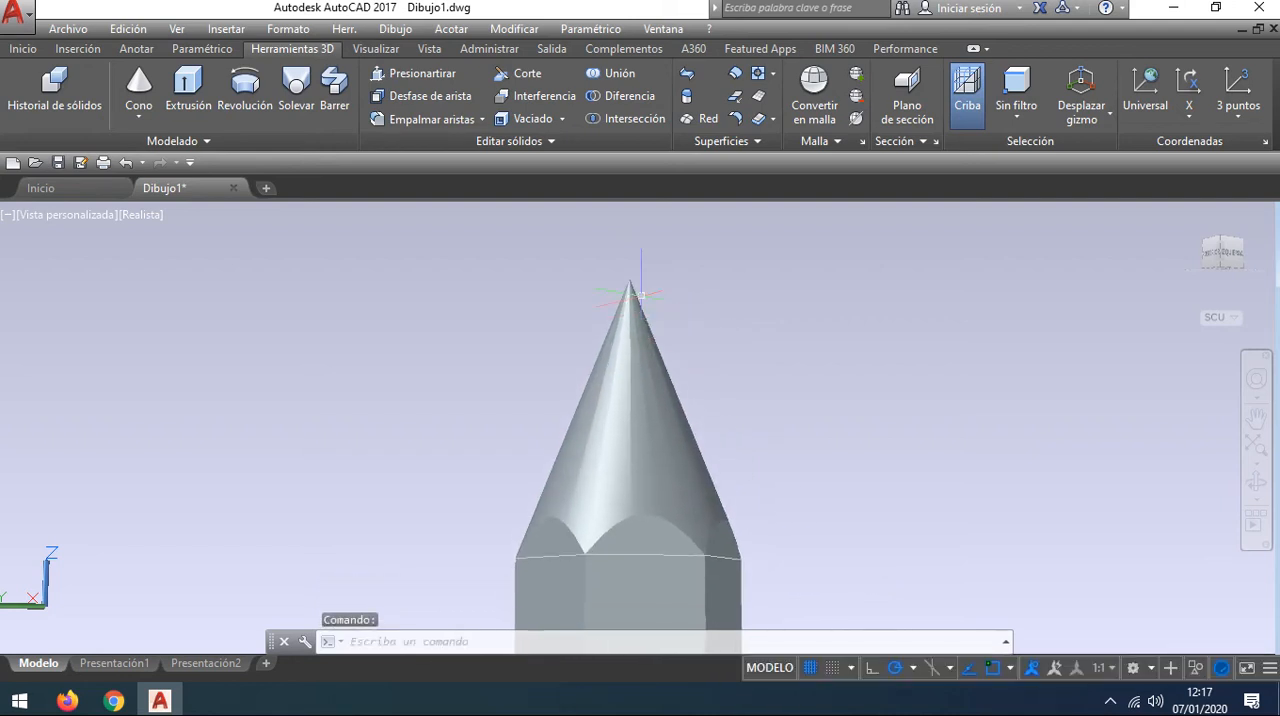
scroll(641, 295, "up", 2)
scroll(642, 305, "down", 3)
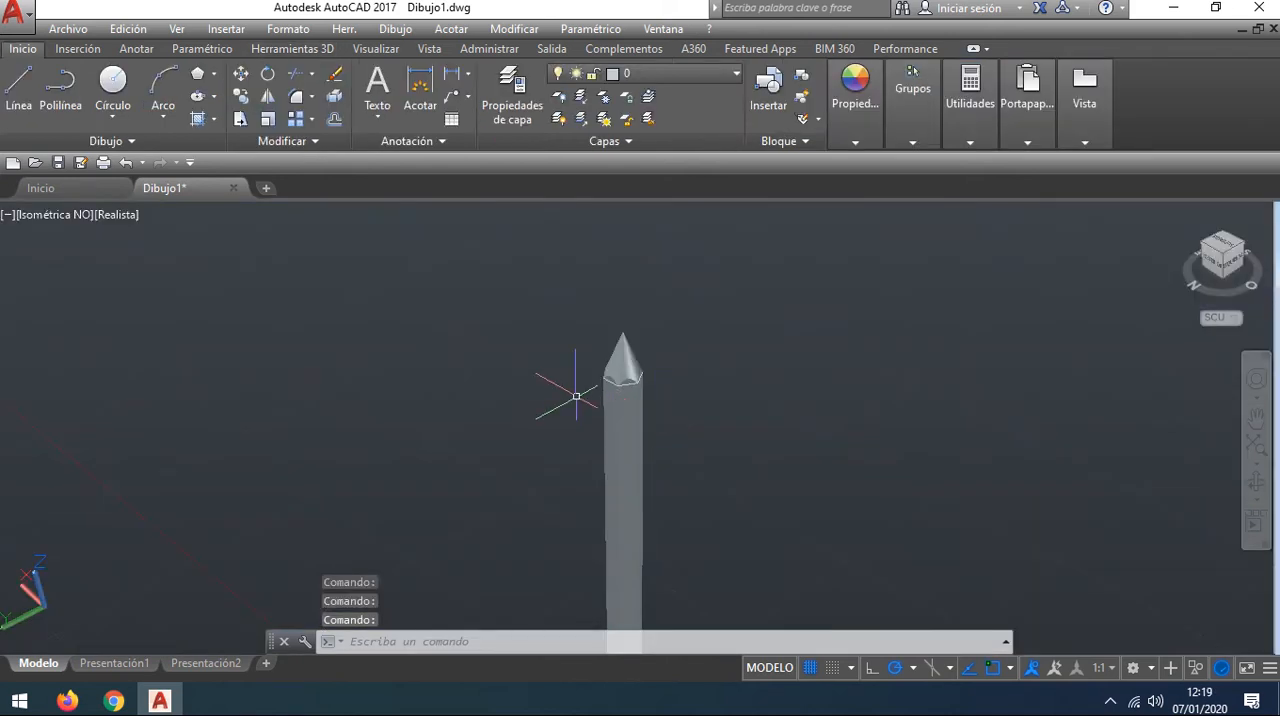
left_click_drag(586, 368, 700, 379)
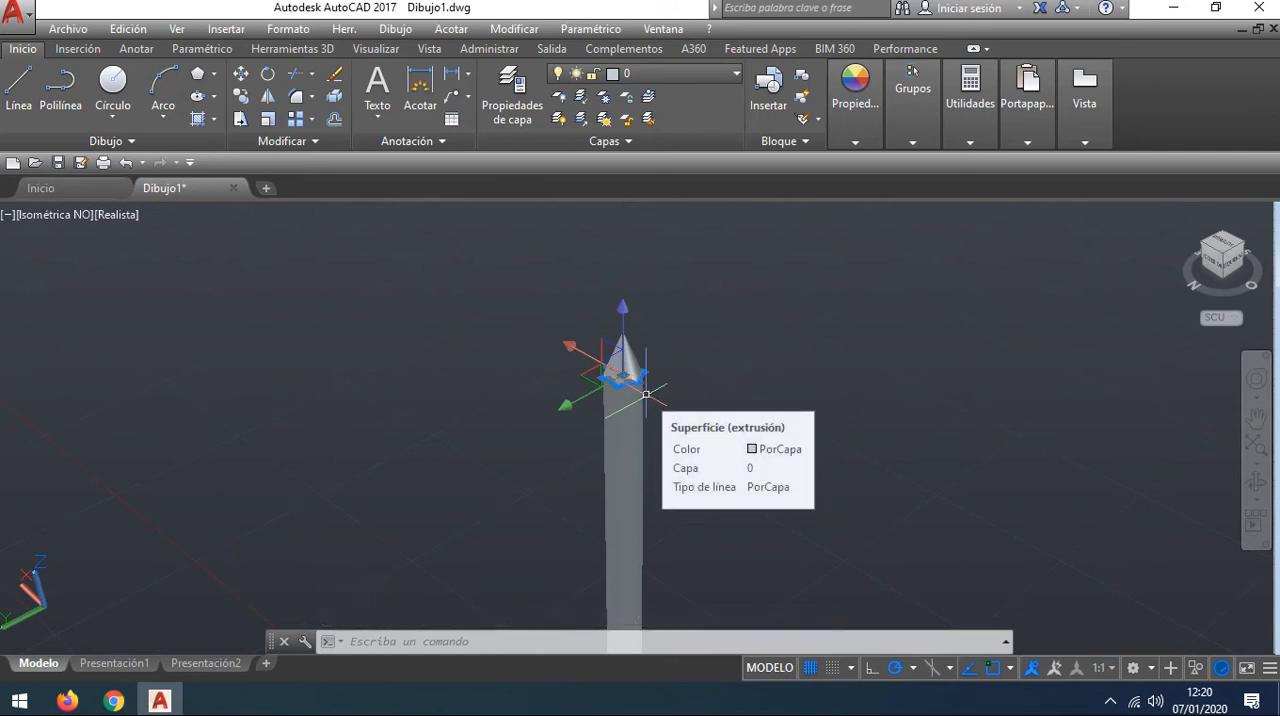
key("Delete")
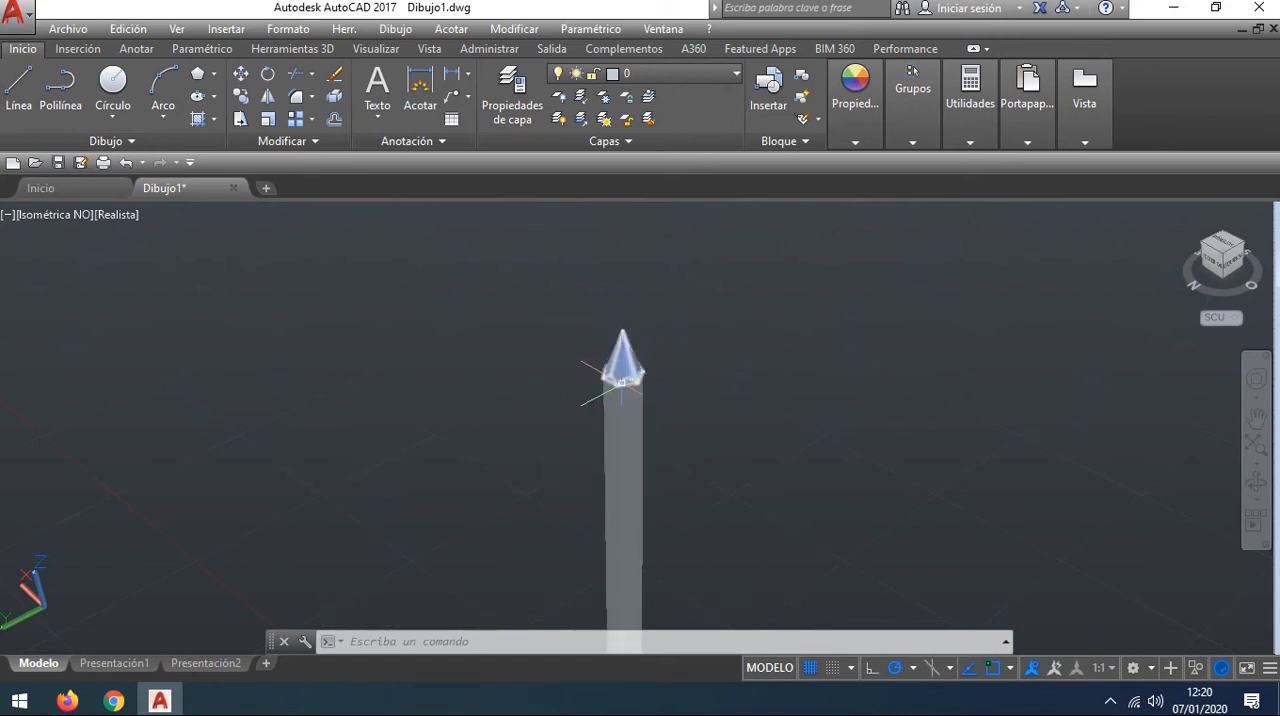
Step: Fillet all six edges of the hexagonal face at the blunt end of the pencil, accepting the preset radius
scroll(622, 382, "up", 5)
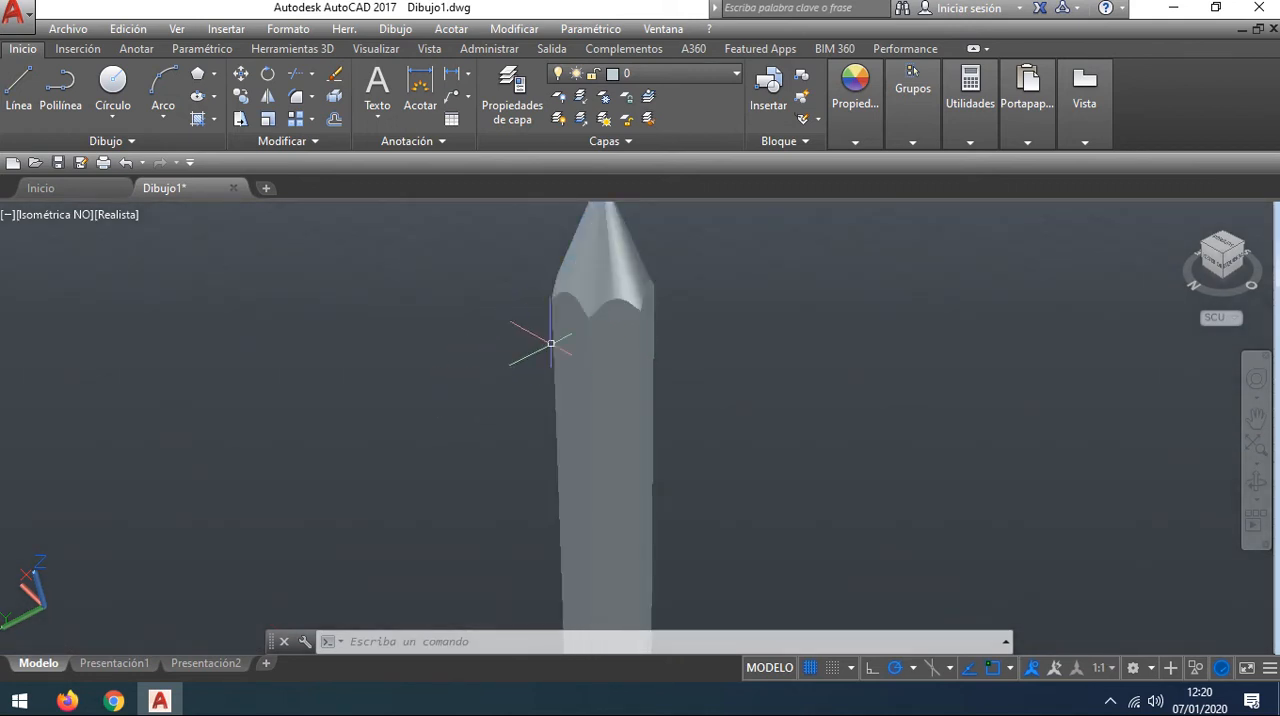
scroll(510, 440, "down", 2)
middle_click_drag(470, 465, 491, 337)
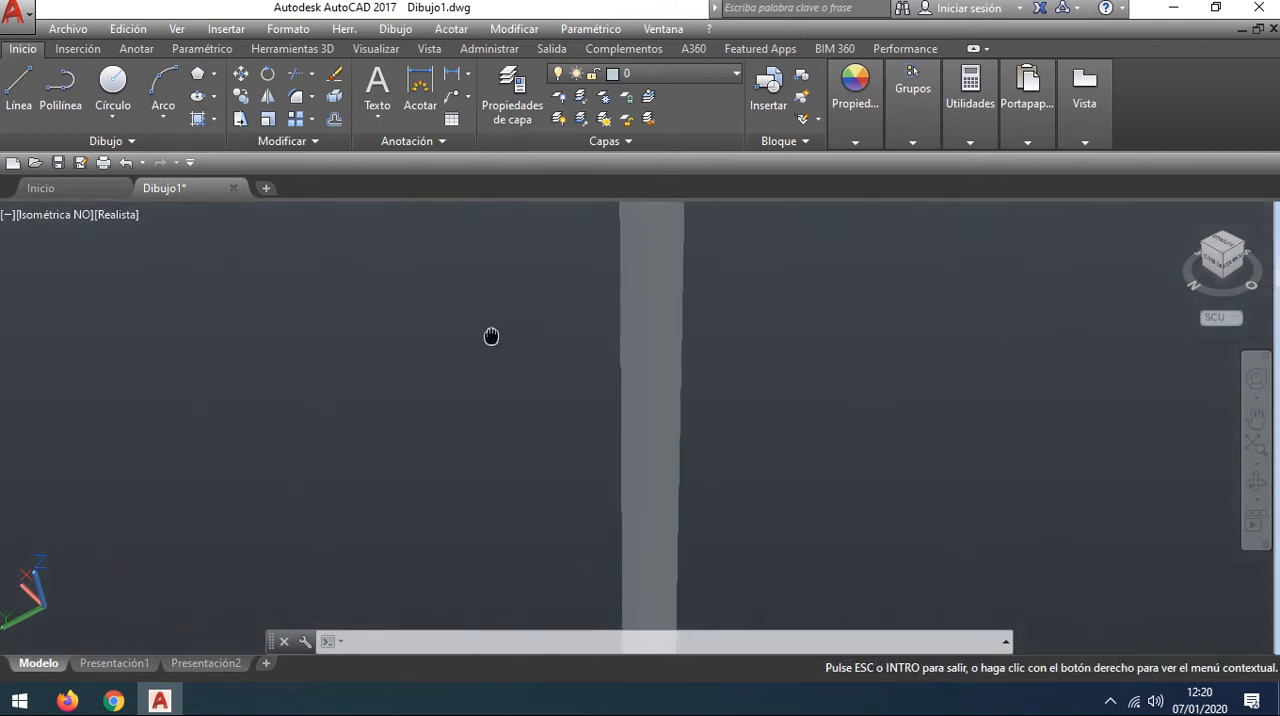
scroll(494, 386, "down", 3)
middle_click_drag(735, 522, 676, 340)
middle_click_drag(580, 480, 580, 351)
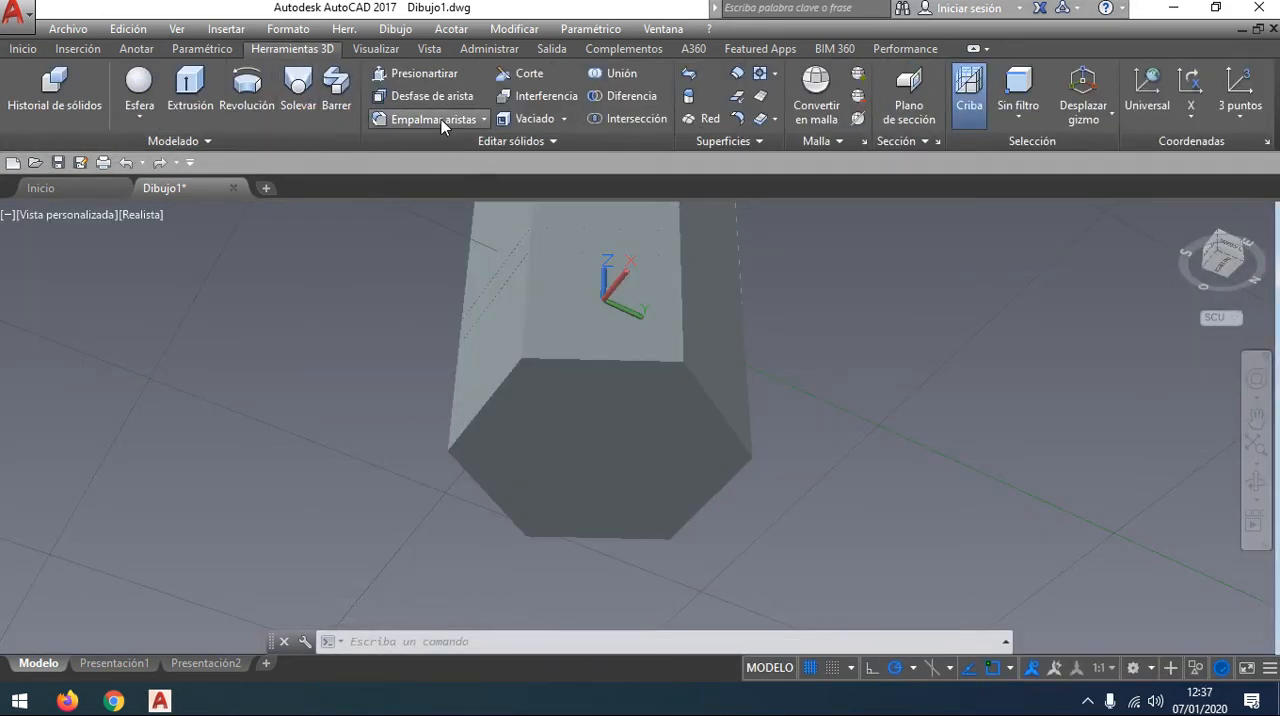
left_click(441, 119)
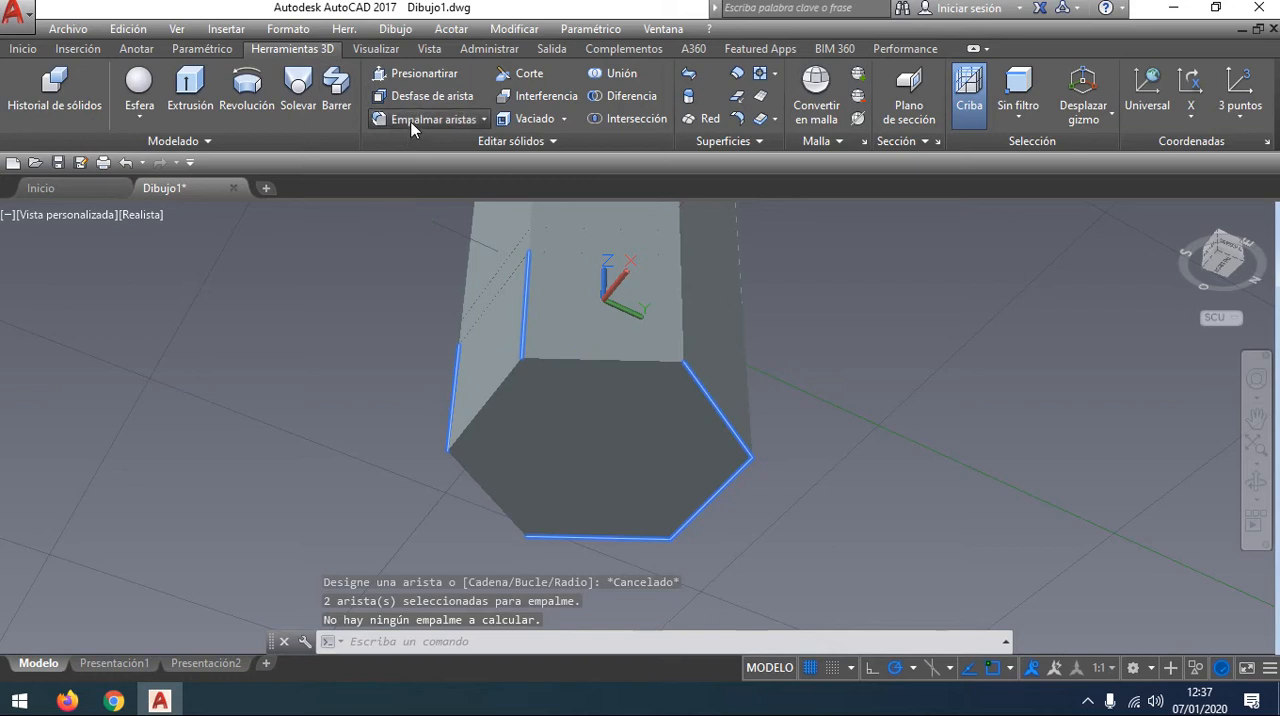
left_click(483, 119)
left_click(471, 157)
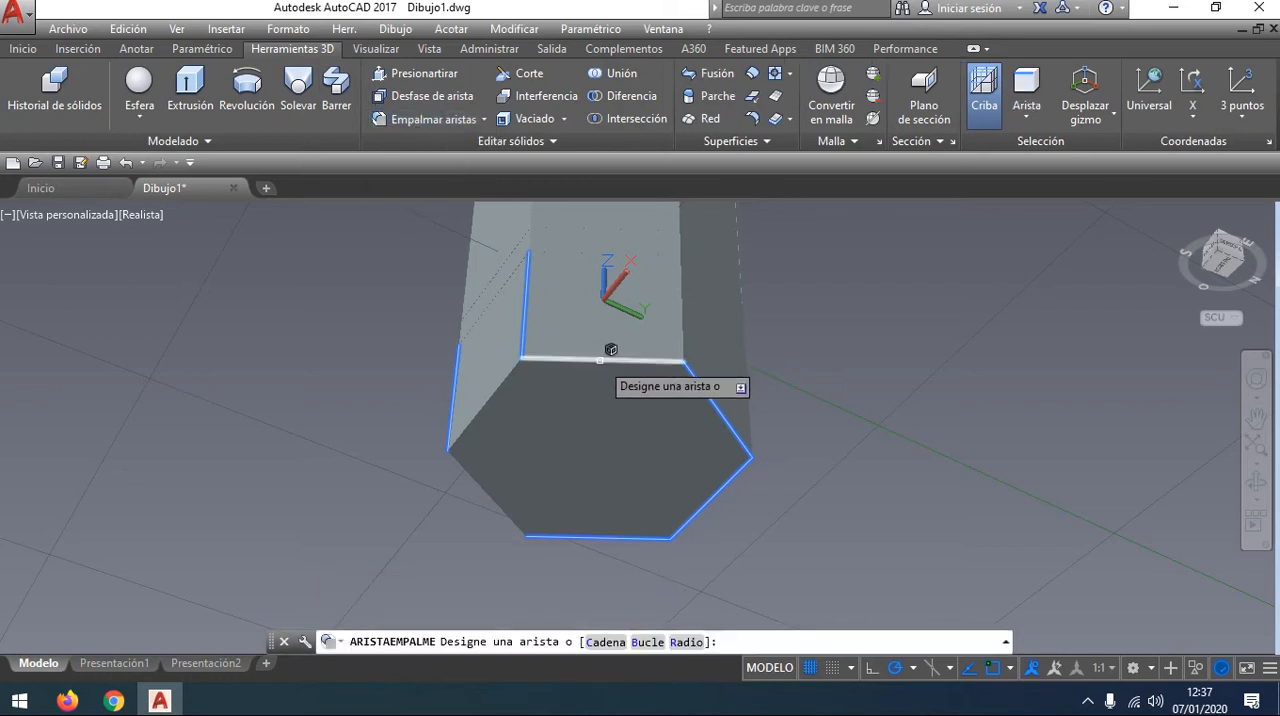
left_click(600, 360)
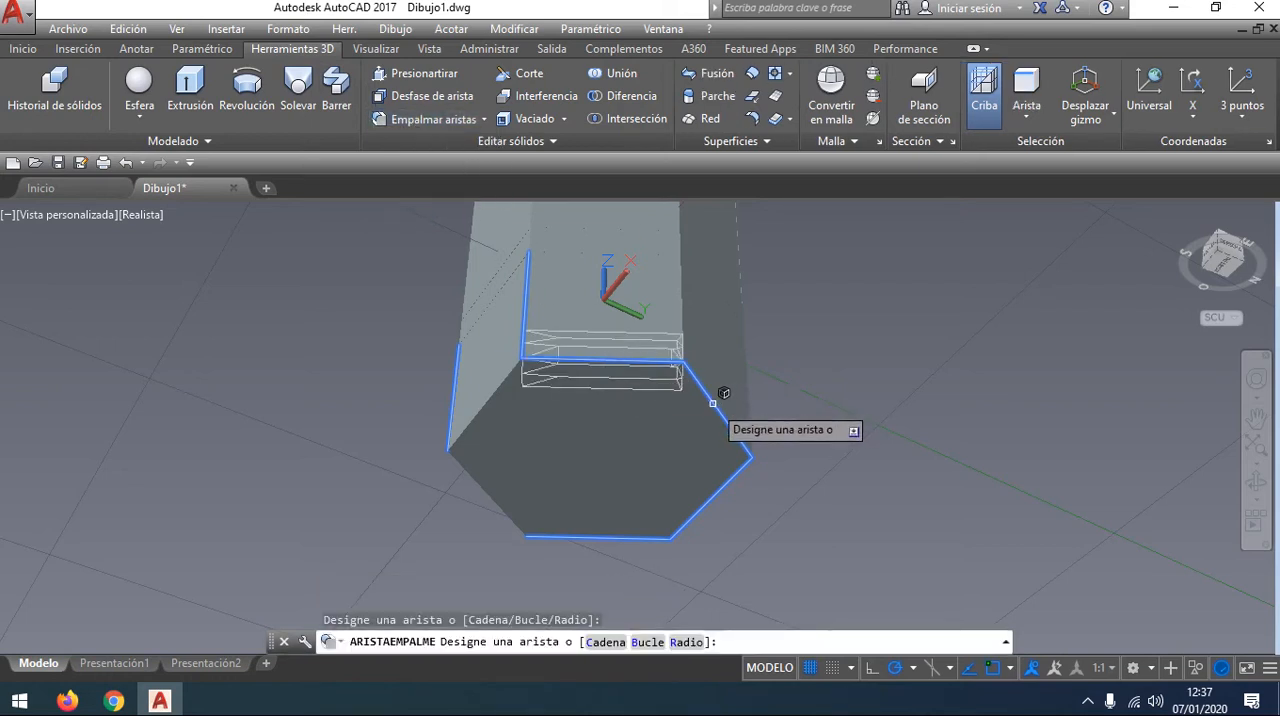
left_click(712, 403)
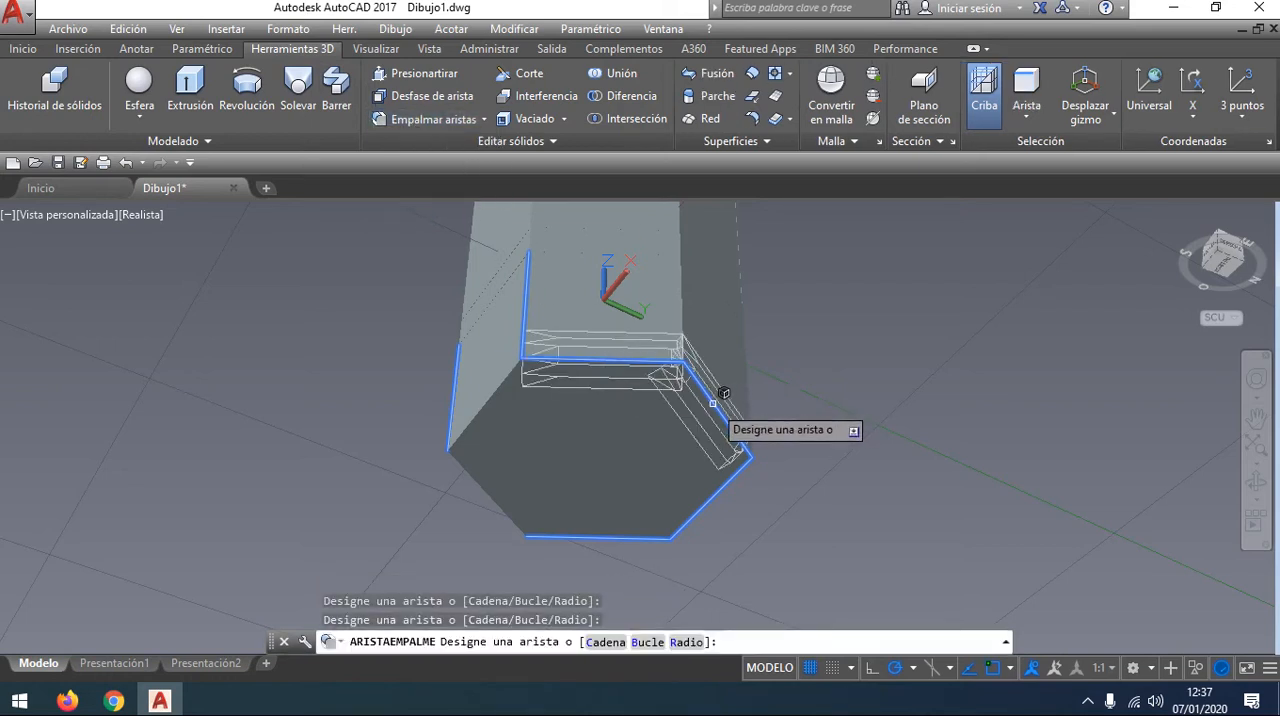
left_click(730, 479)
left_click(604, 538)
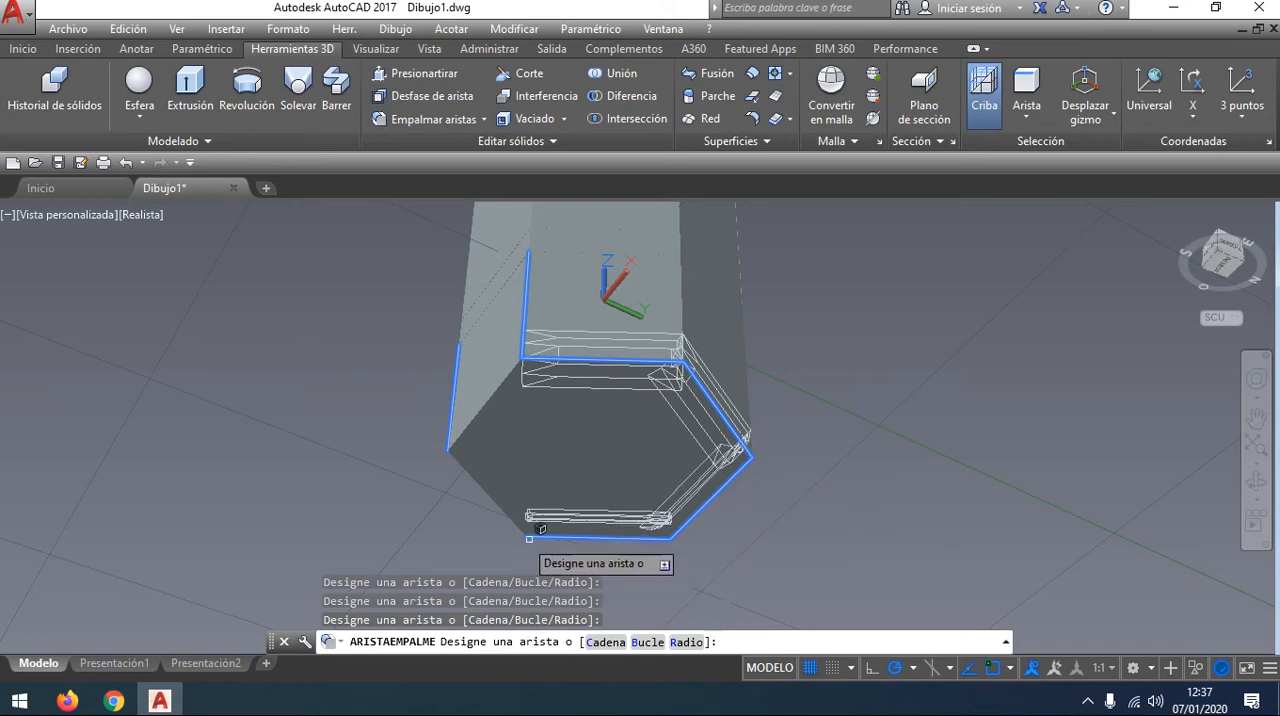
left_click(486, 492)
left_click(487, 413)
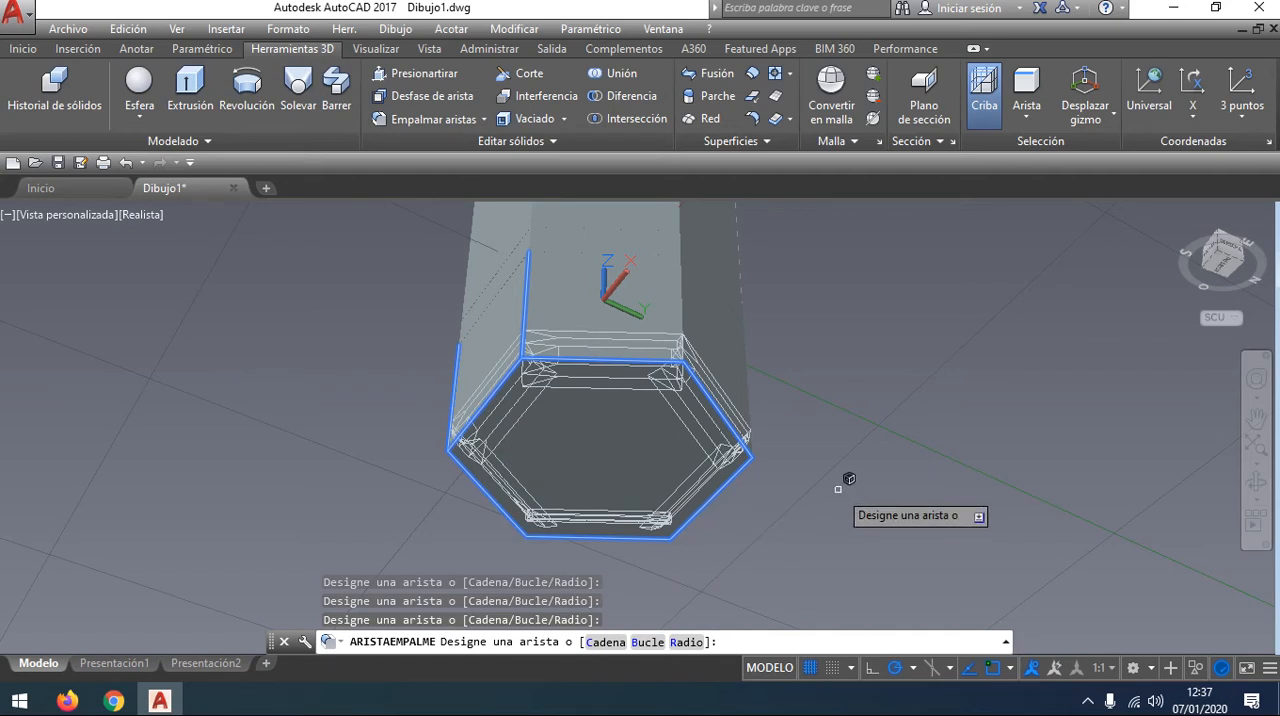
key("Return")
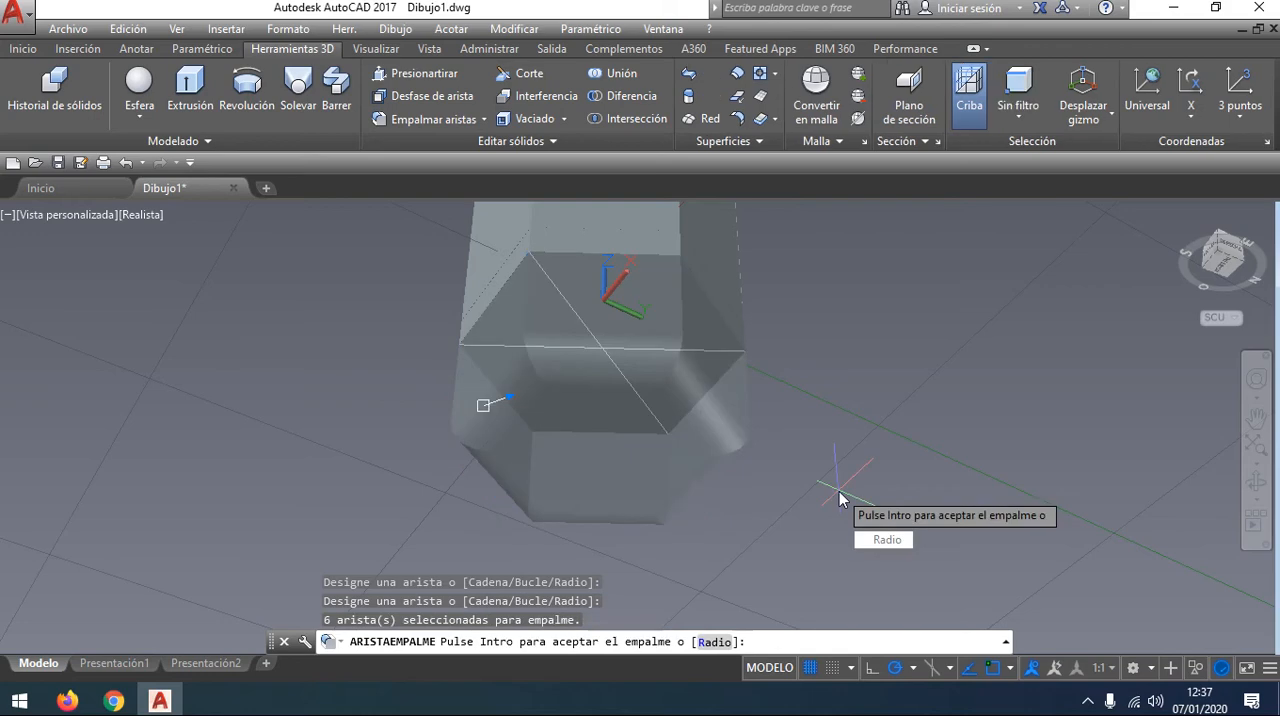
key("Return")
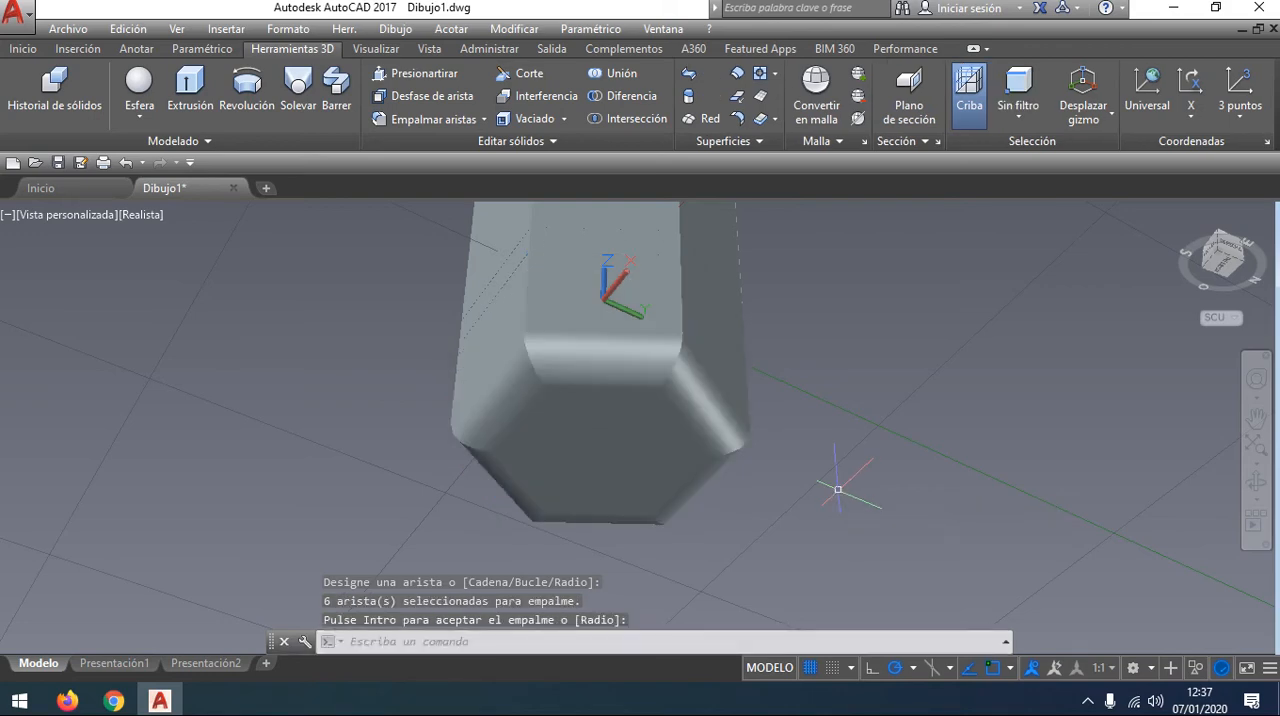
Step: Examine the rounded blunt end from below and the side, and the whole pencil in a northeast isometric view
middle_click_drag(844, 481, 600, 465, "shift")
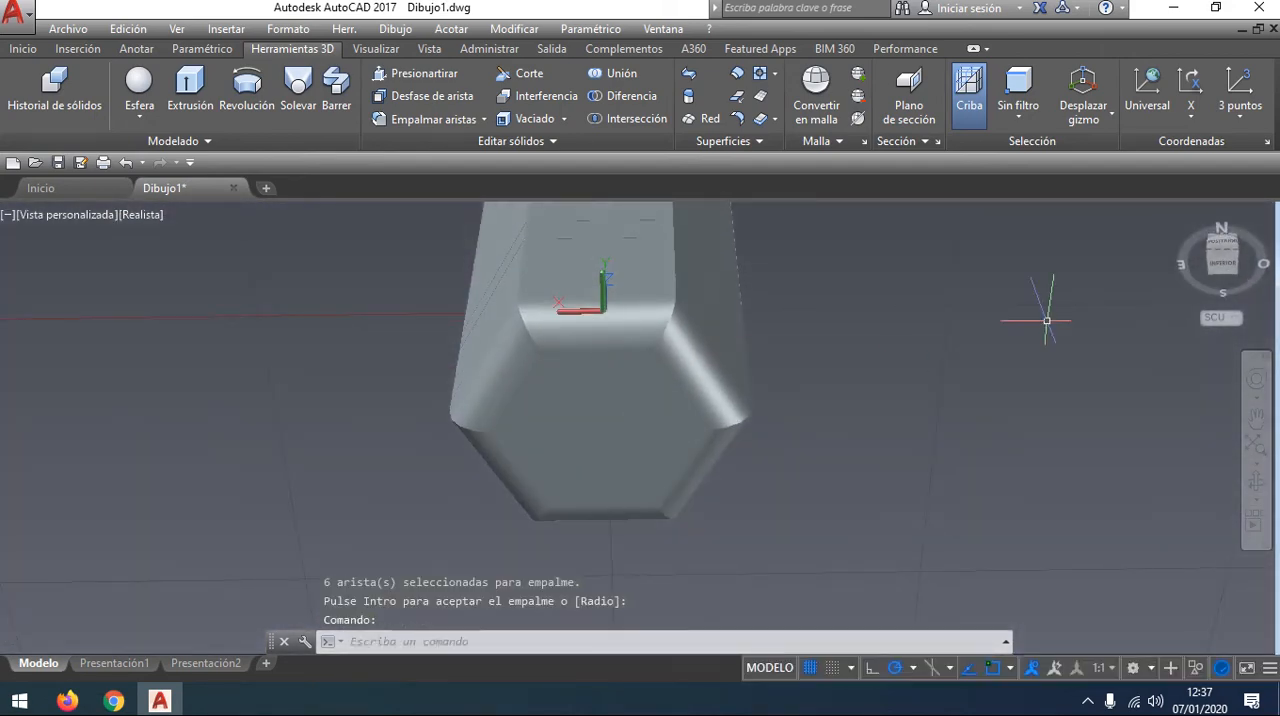
left_click(1210, 256)
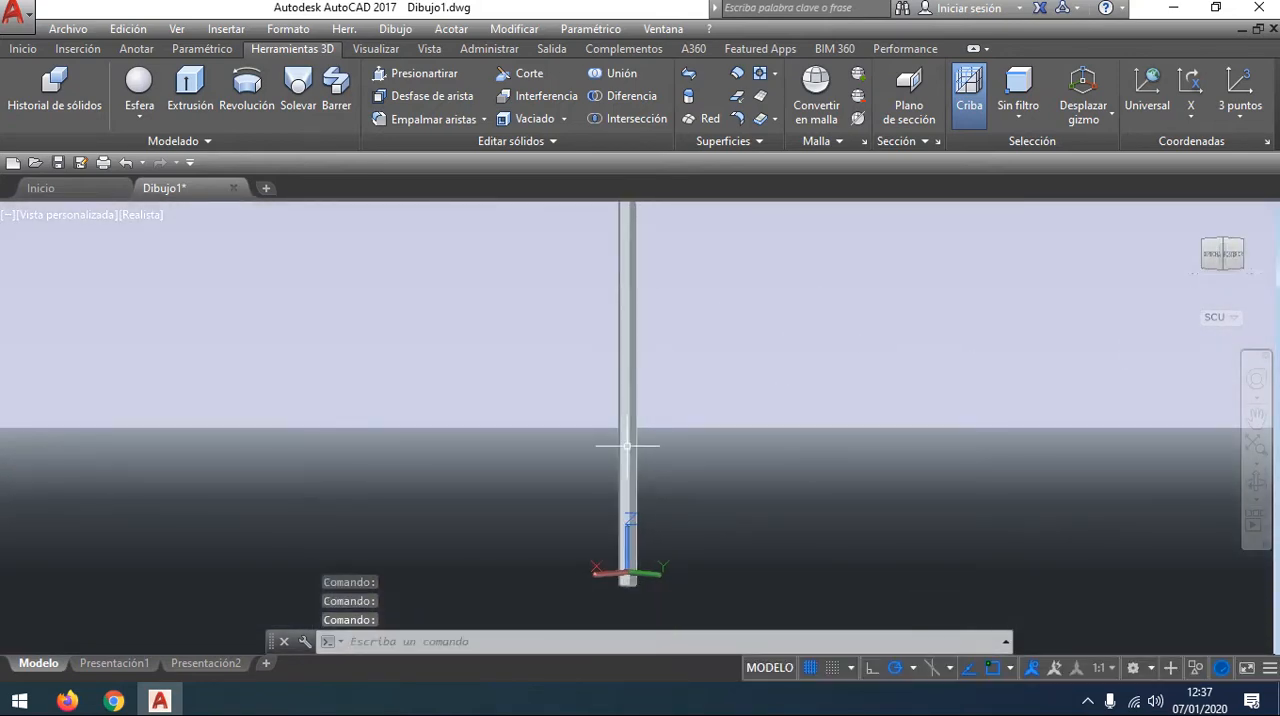
scroll(627, 446, "up", 4)
middle_click_drag(723, 543, 757, 340)
scroll(668, 458, "up", 8)
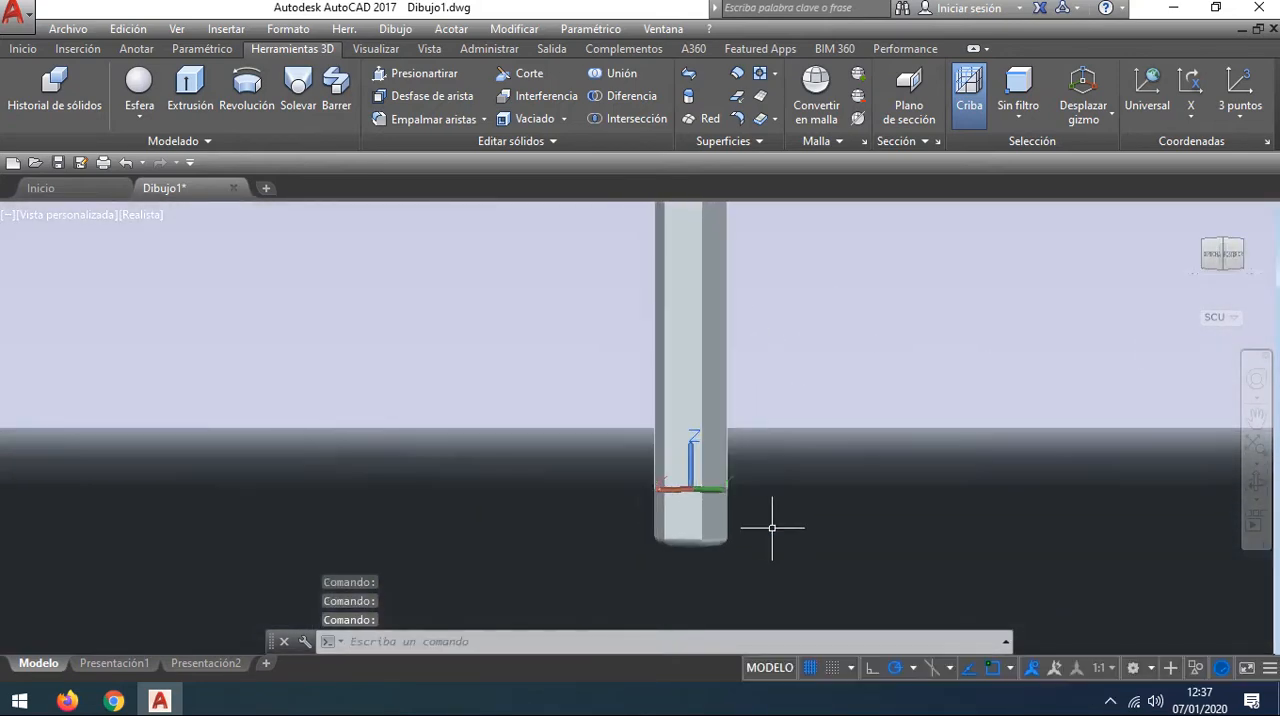
scroll(720, 550, "up", 1)
middle_click_drag(706, 565, 891, 420, "shift")
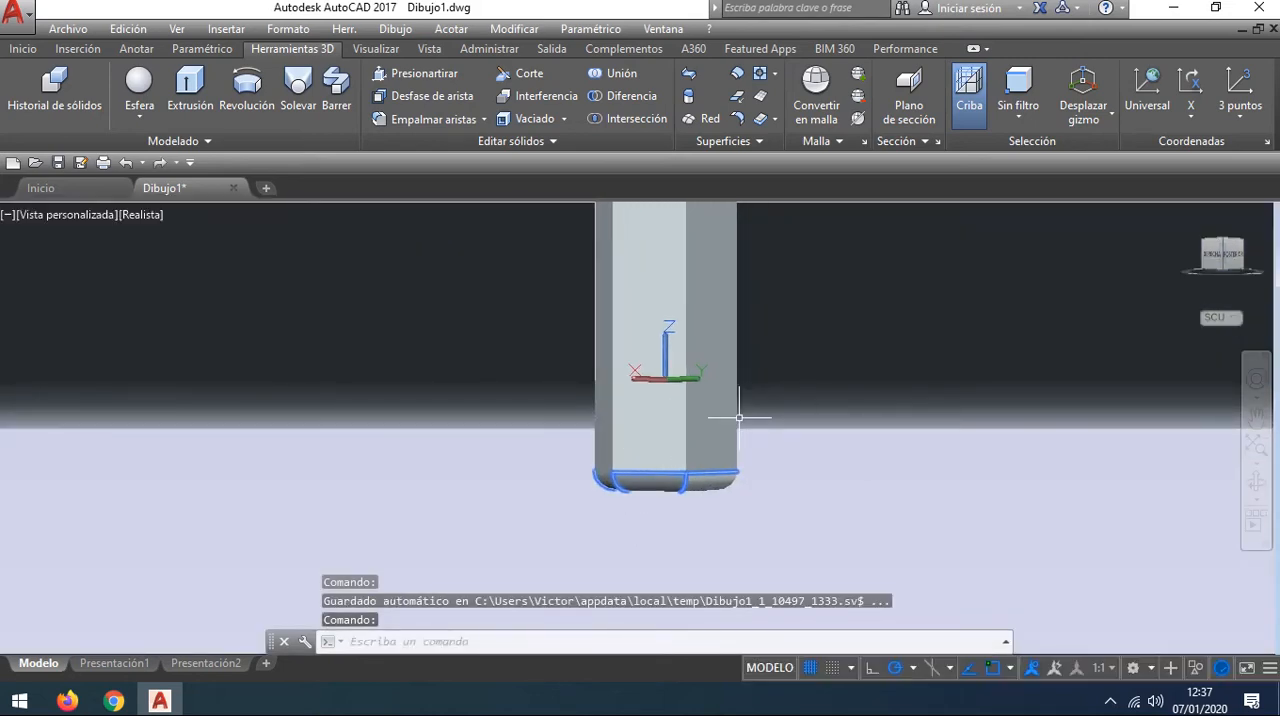
key("Escape")
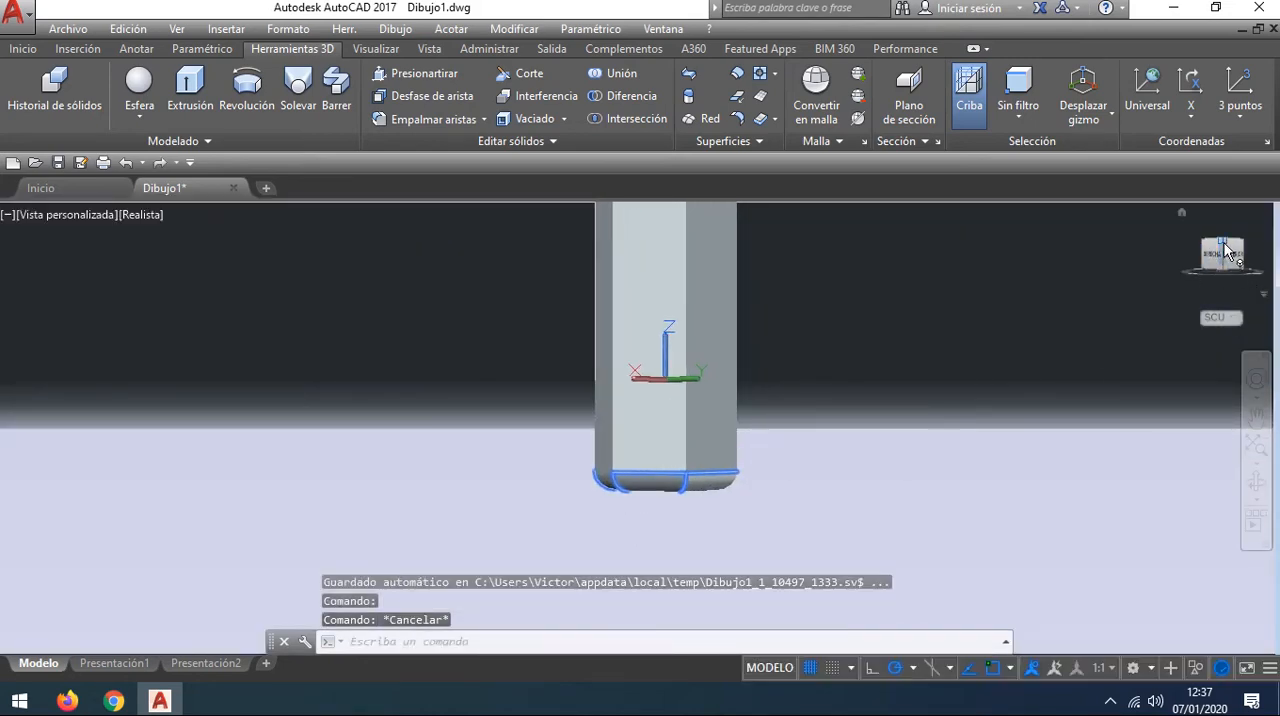
left_click(1228, 252)
middle_click_drag(837, 420, 894, 450)
scroll(689, 389, "up", 4)
middle_click_drag(897, 332, 769, 417)
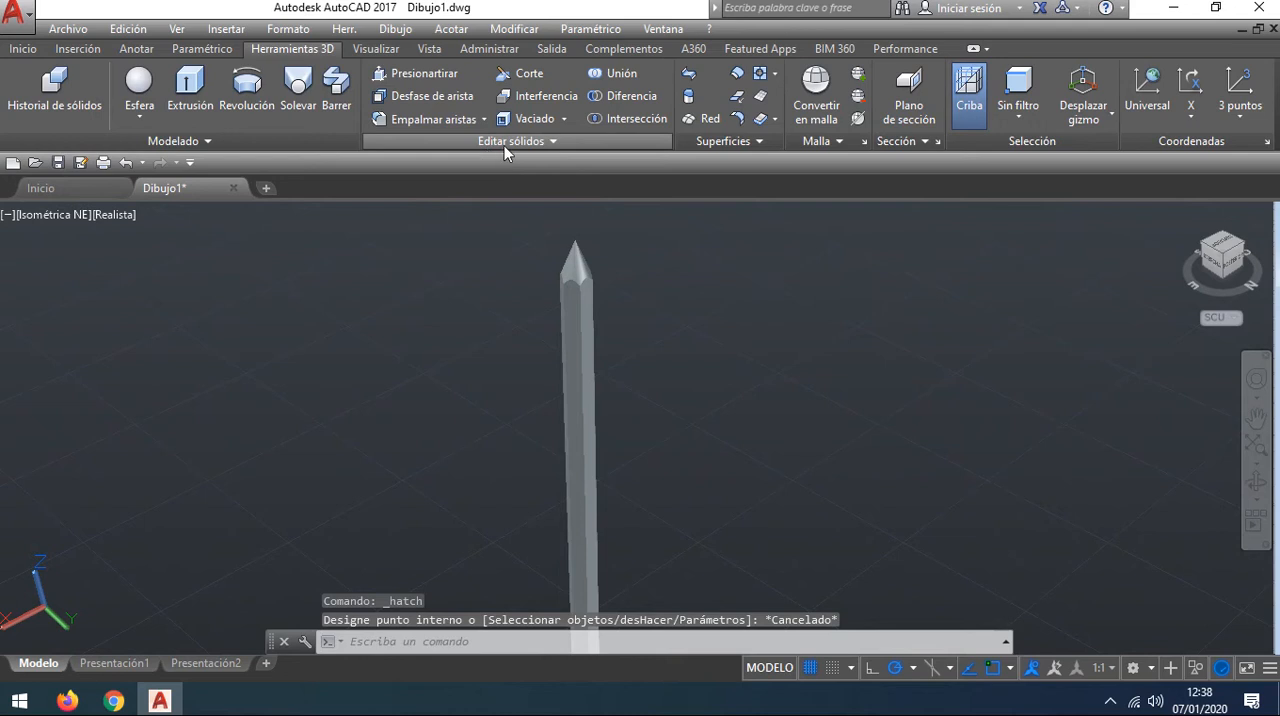
Step: Set the colour of one long side face of the pencil body to black
key("Escape")
left_click(591, 295, "ctrl")
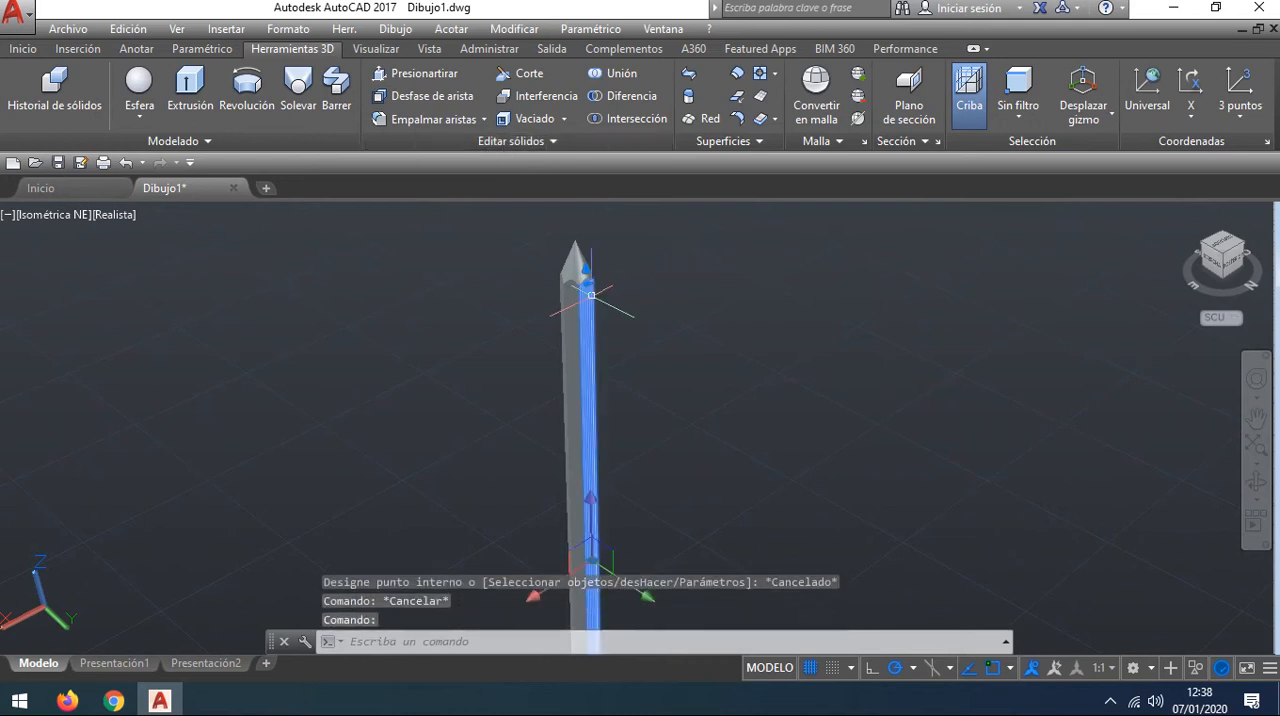
scroll(554, 277, "up", 3)
middle_click_drag(595, 251, 616, 378)
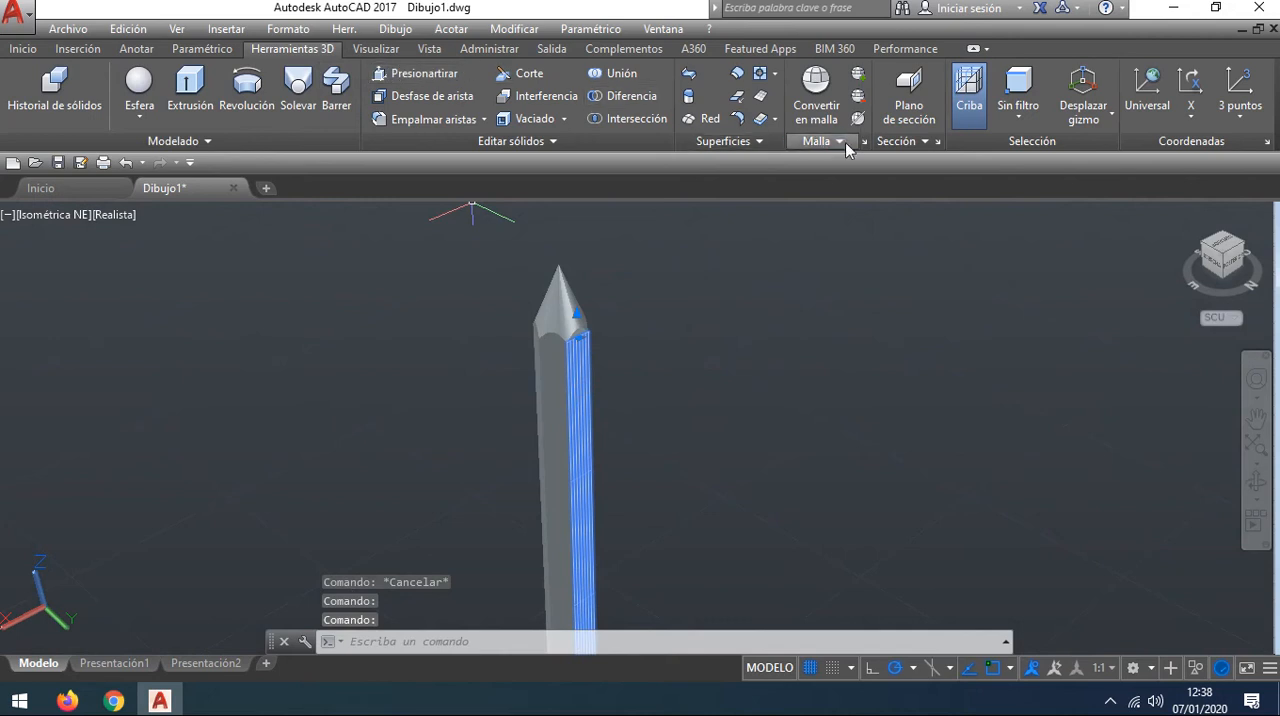
left_click(42, 50)
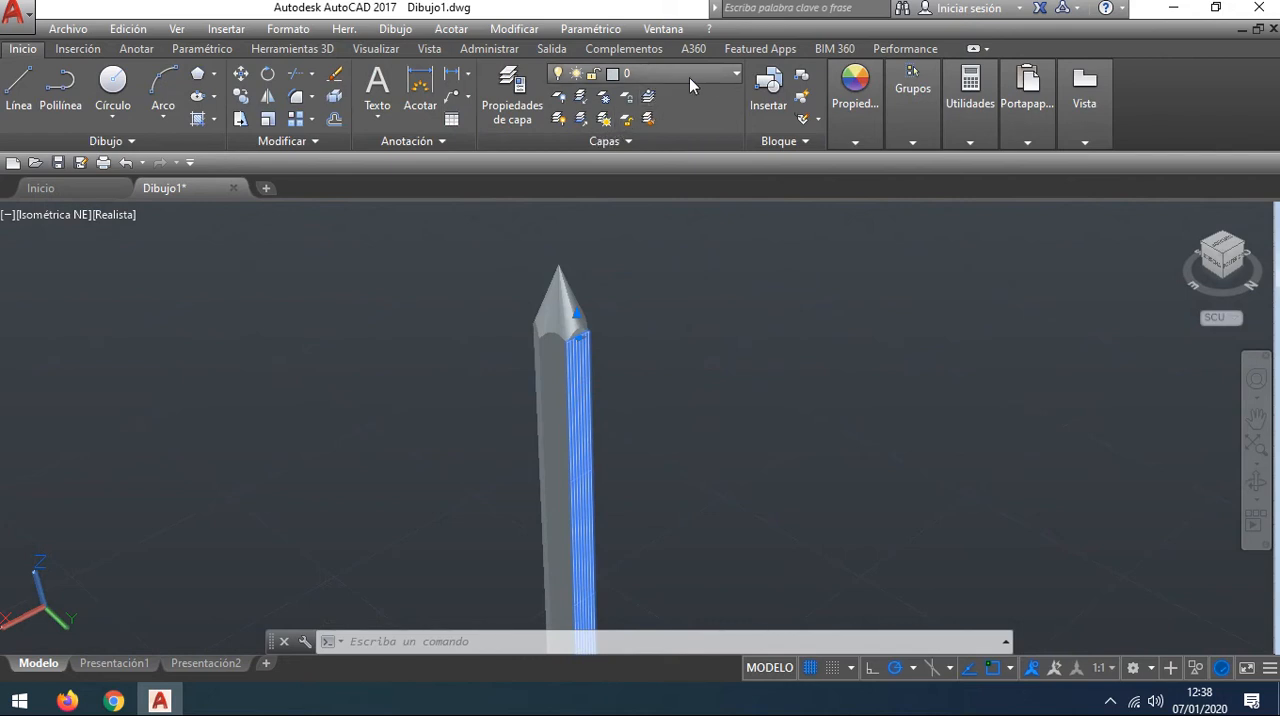
left_click(853, 142)
mouse_move(908, 146)
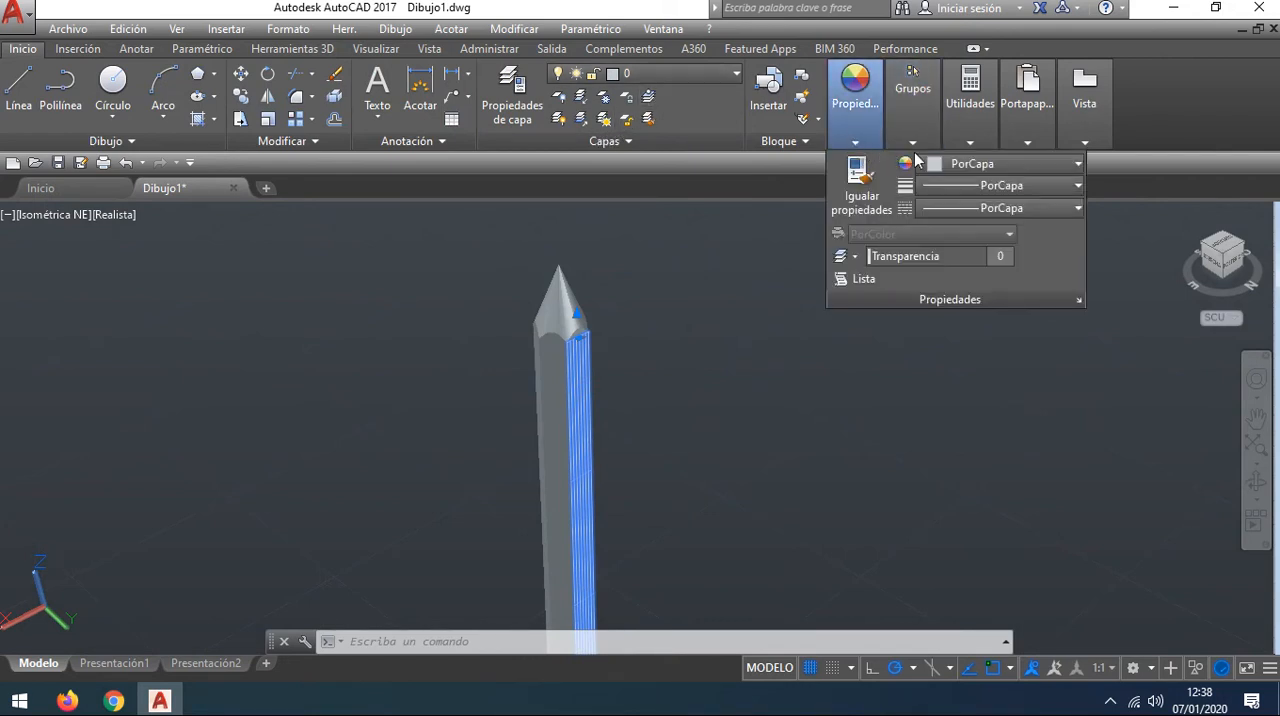
left_click(954, 166)
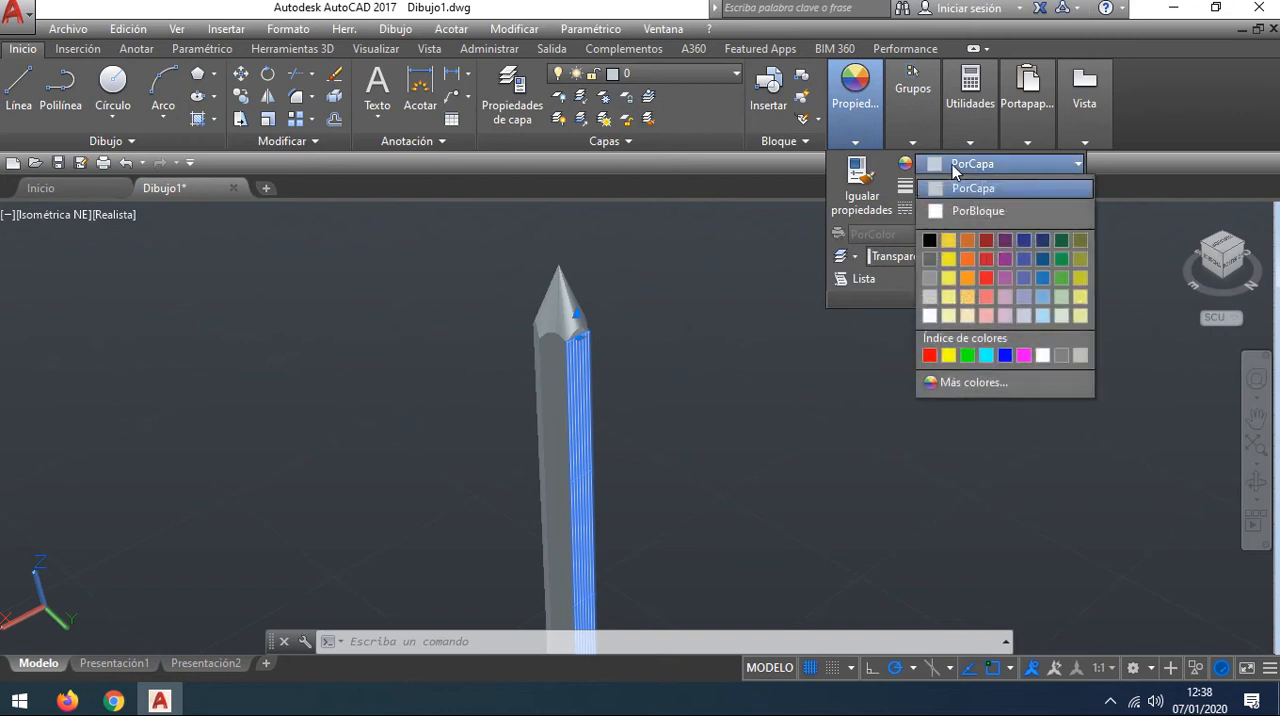
left_click(929, 241)
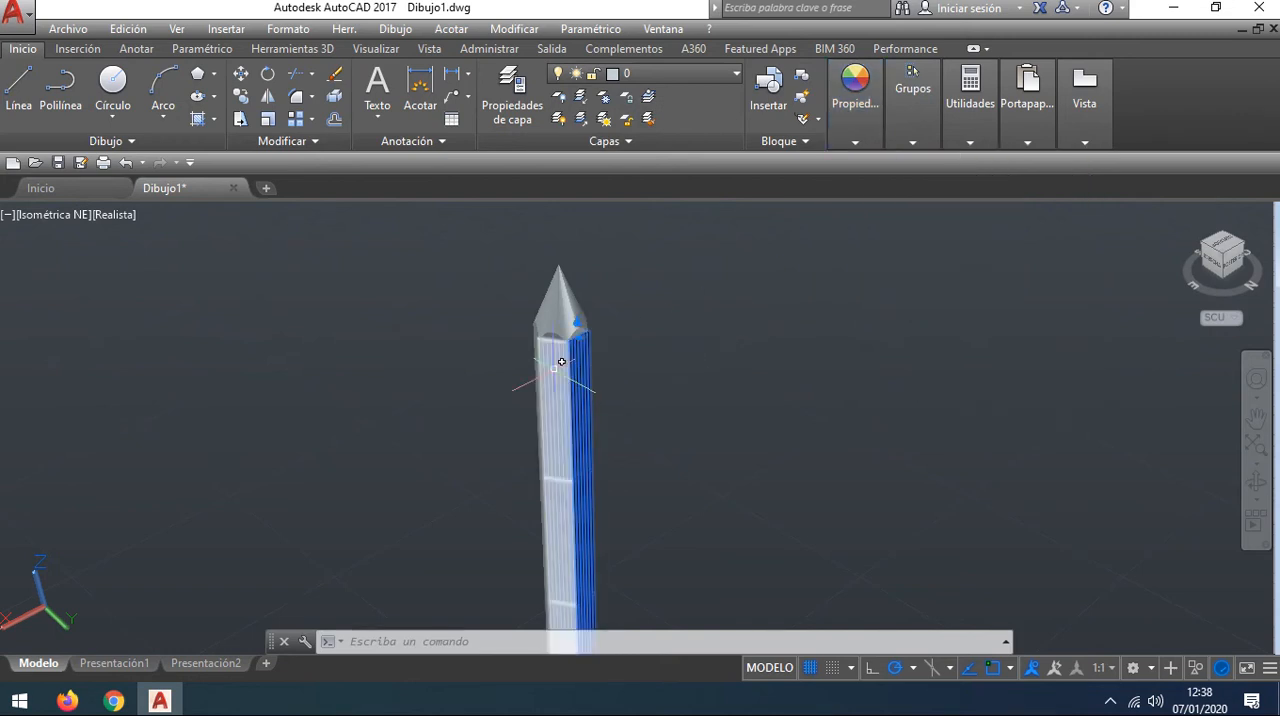
Step: Add the other two alternate side faces to the selection, colour them black and clear the selection
left_click(535, 352)
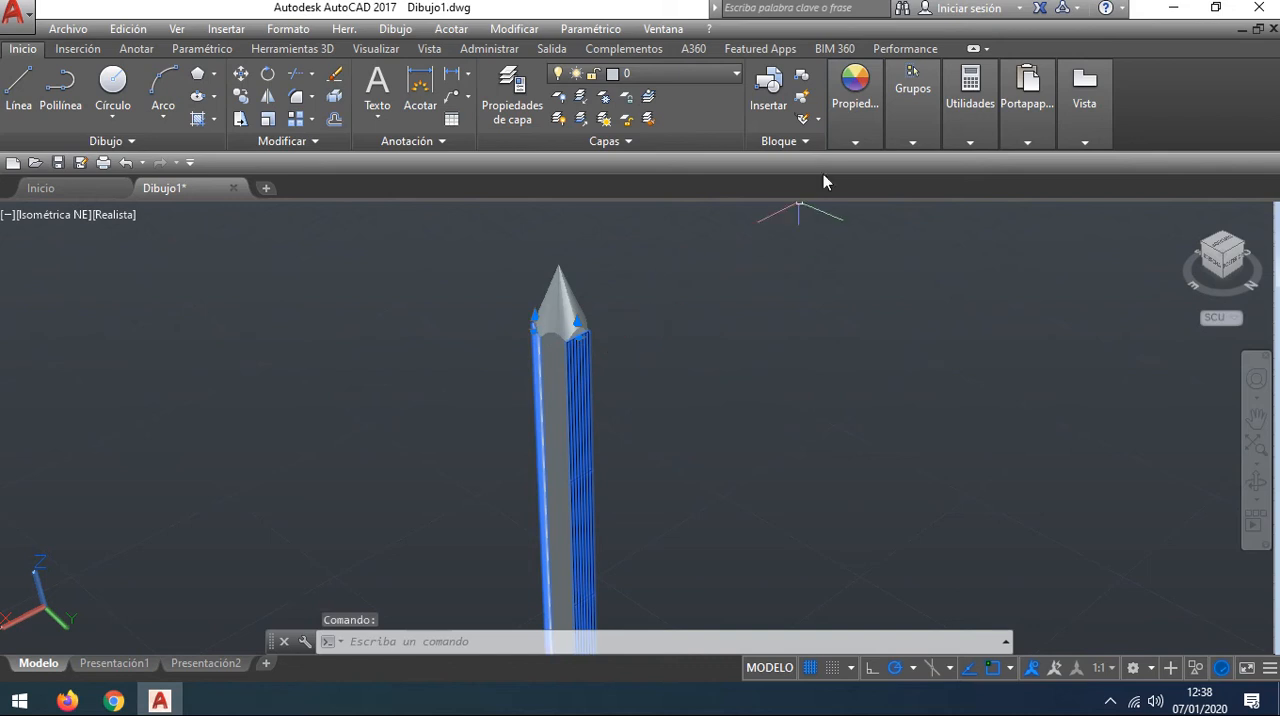
mouse_move(751, 347)
middle_mouse_down("shift")
mouse_move(611, 345)
mouse_move(608, 370)
middle_mouse_up("shift")
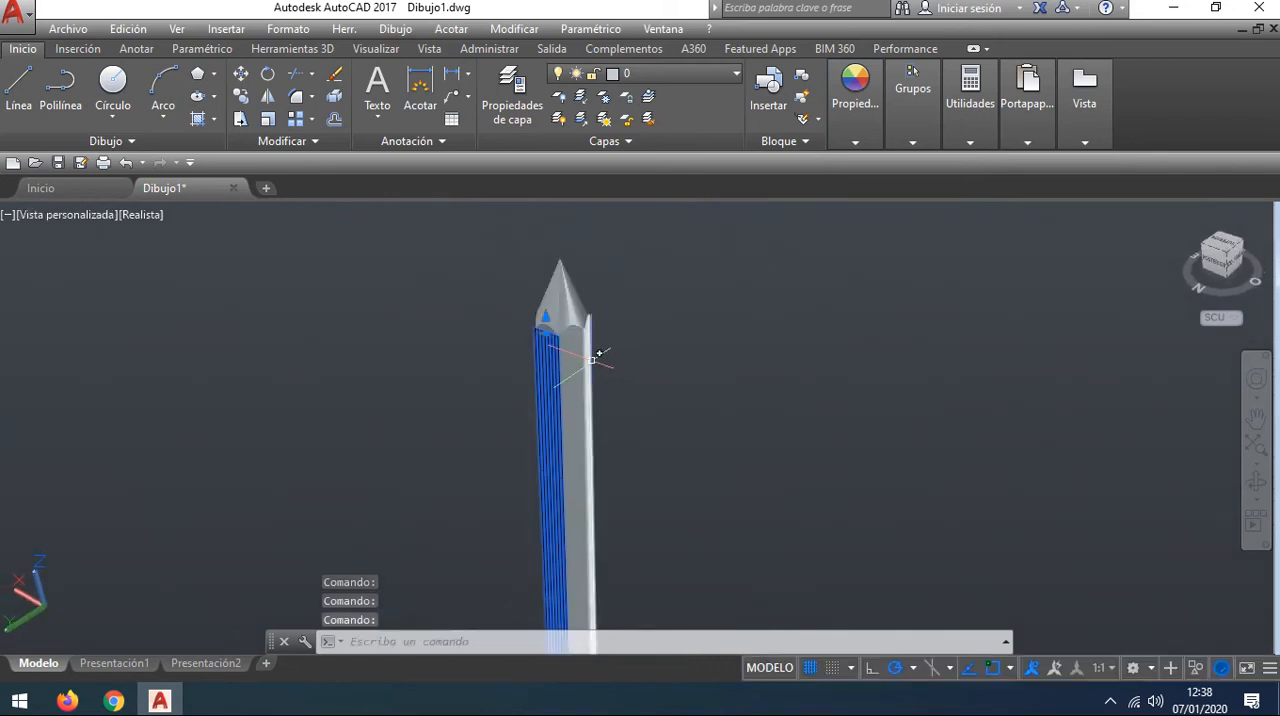
left_click(588, 353)
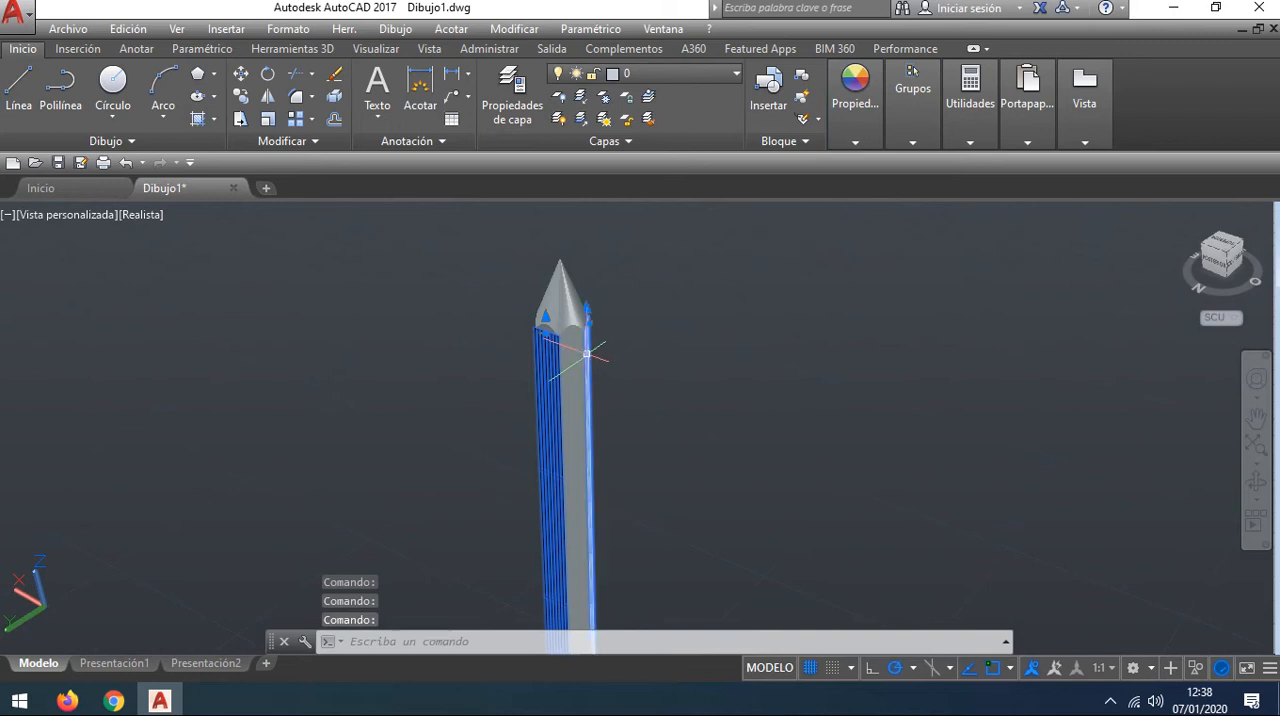
mouse_move(600, 360)
middle_mouse_down("shift")
mouse_move(634, 383)
mouse_move(668, 357)
middle_mouse_up("shift")
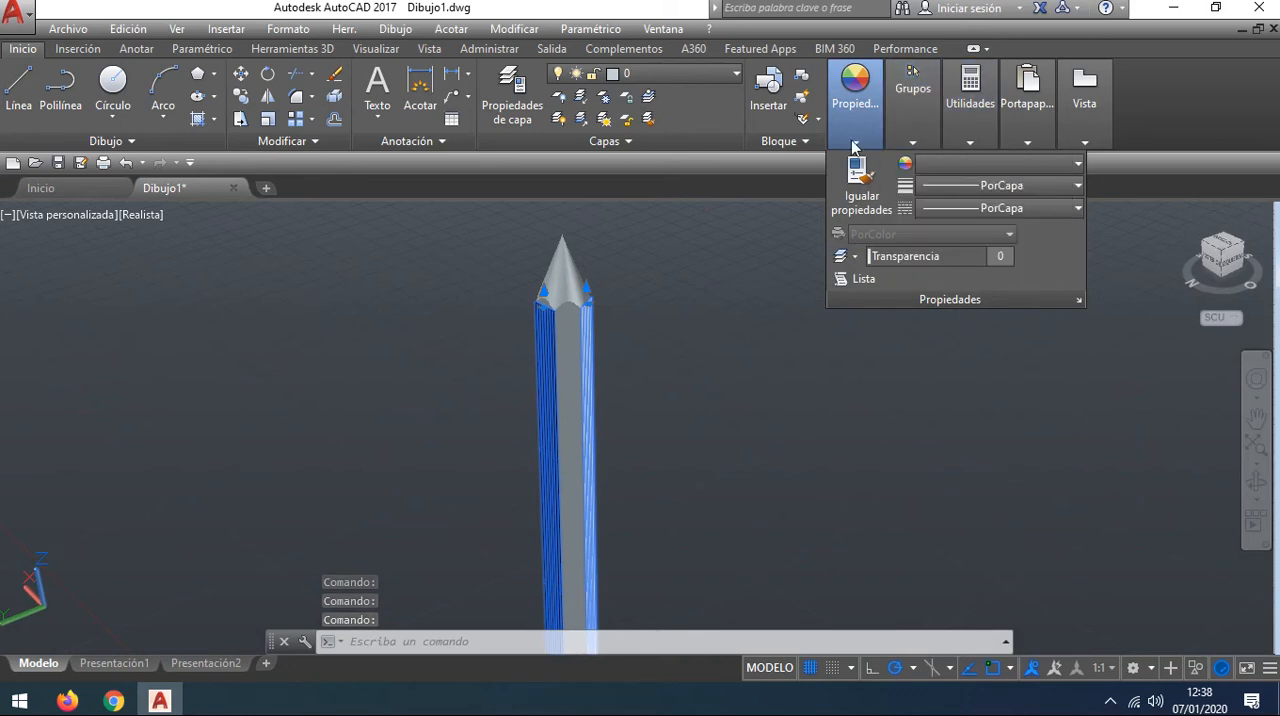
left_click(960, 164)
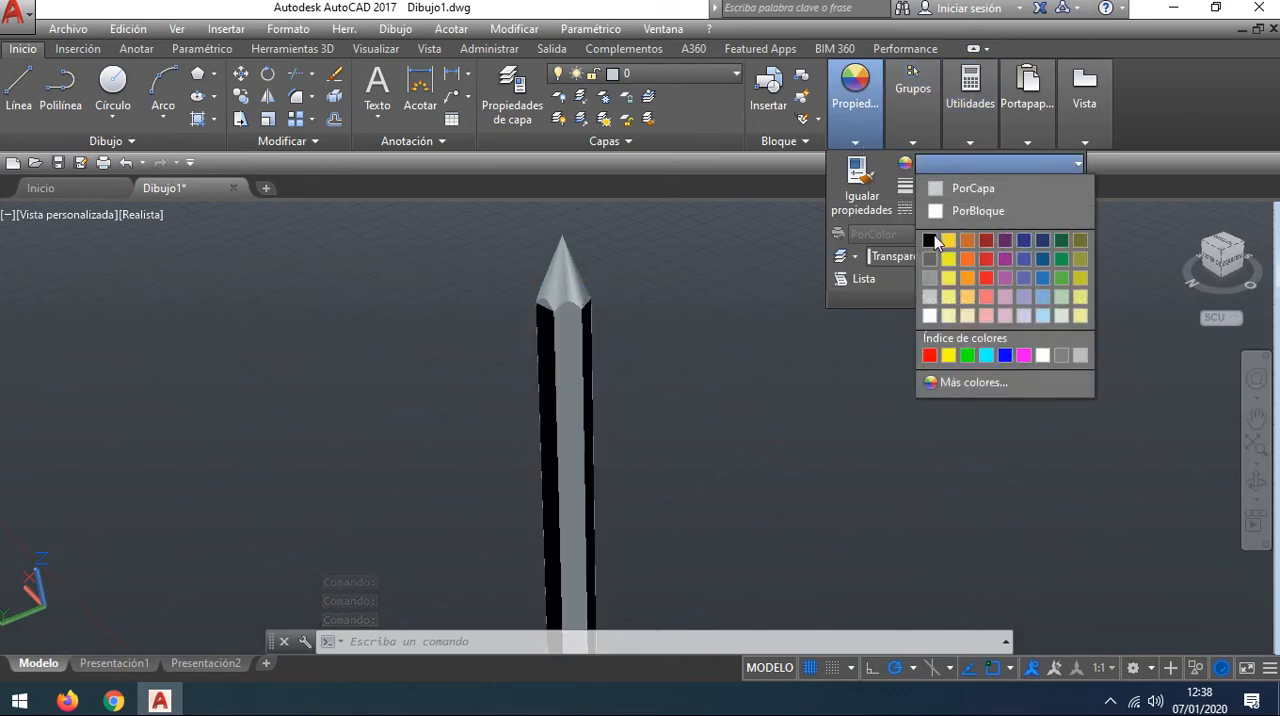
left_click(931, 241)
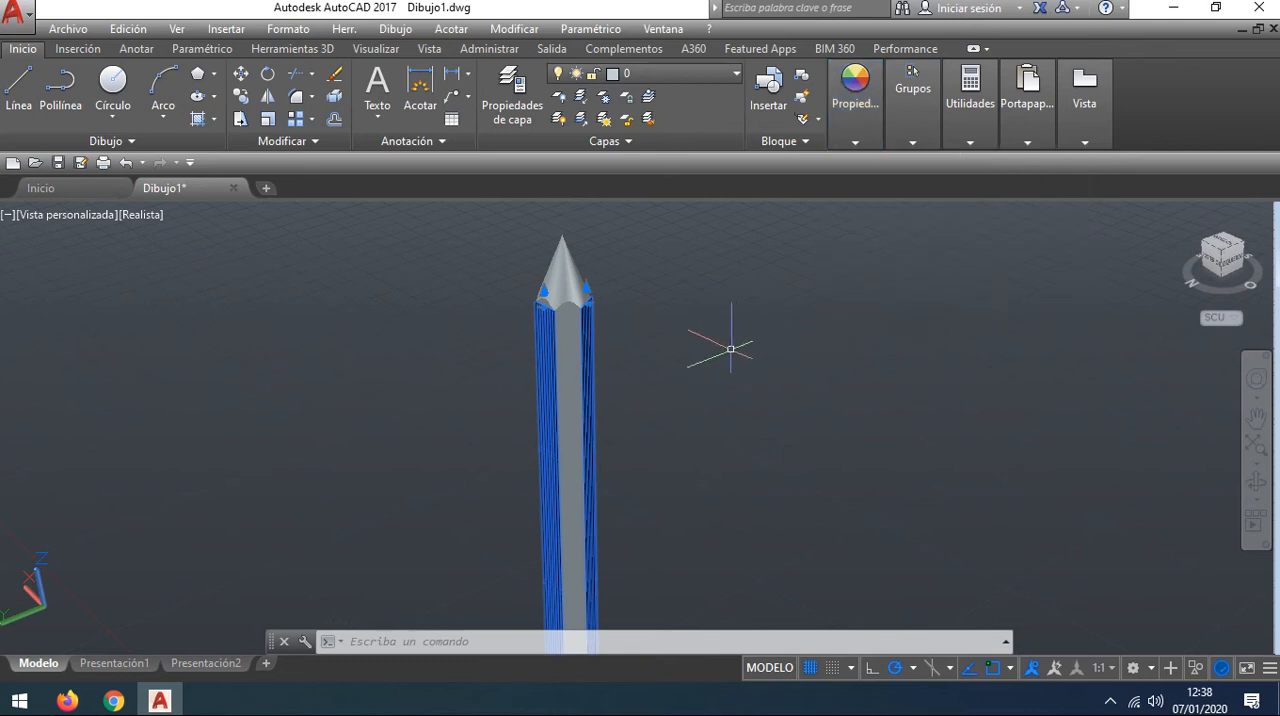
left_click(727, 351)
left_click(686, 297)
key("Escape")
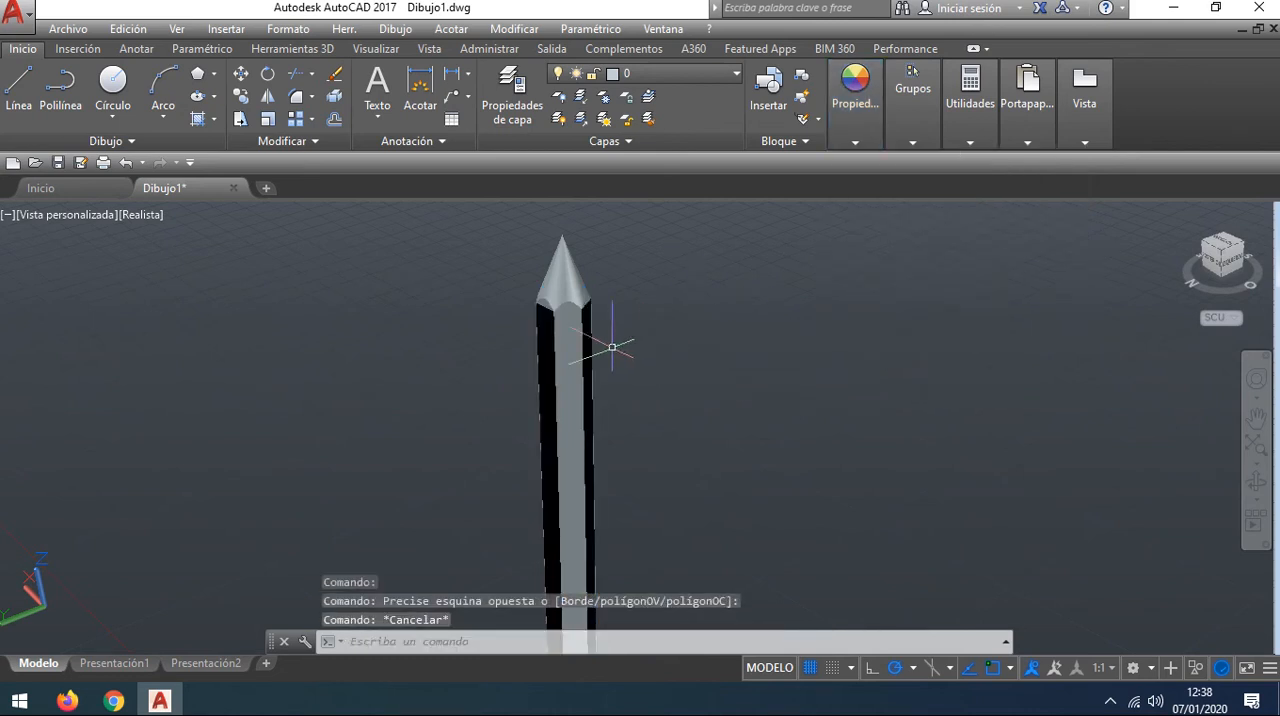
Step: Select the three remaining uncoloured side faces of the pencil body, colour them yellow 248,215,49 and clear the selection
left_click(571, 349)
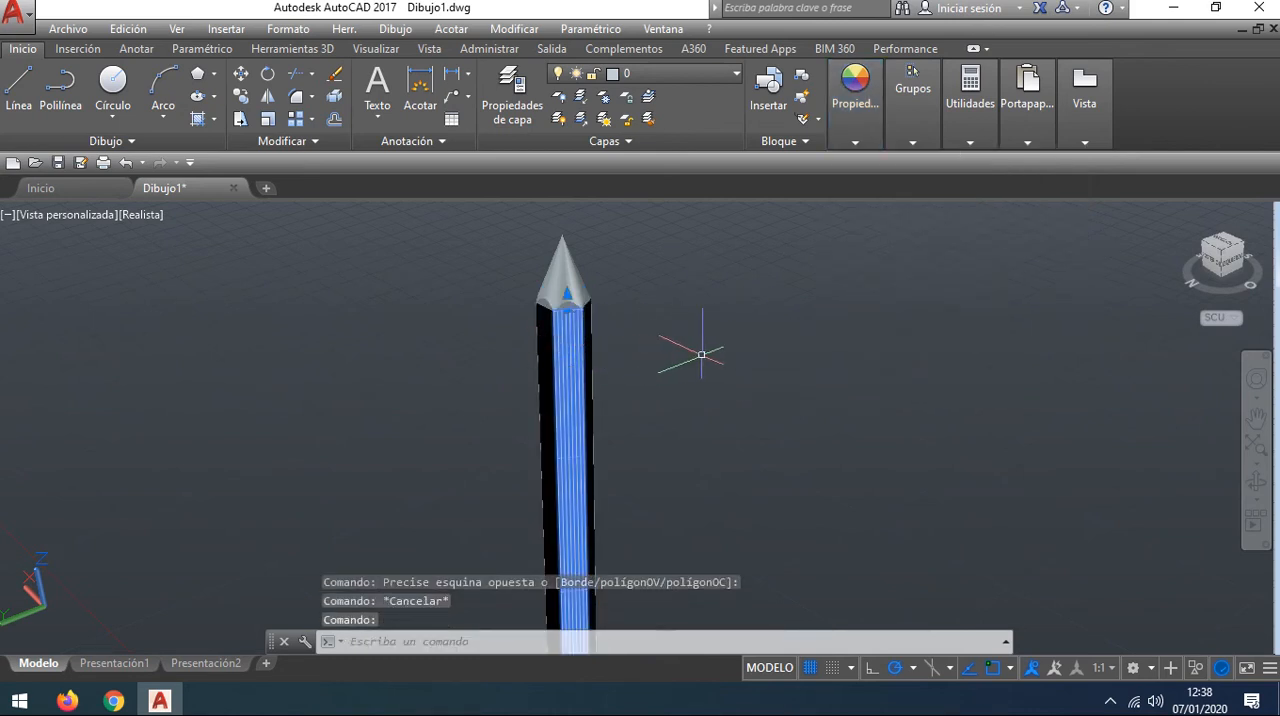
mouse_move(701, 354)
middle_mouse_down("shift")
mouse_move(580, 351)
mouse_move(598, 347)
middle_mouse_up("shift")
left_click(612, 326)
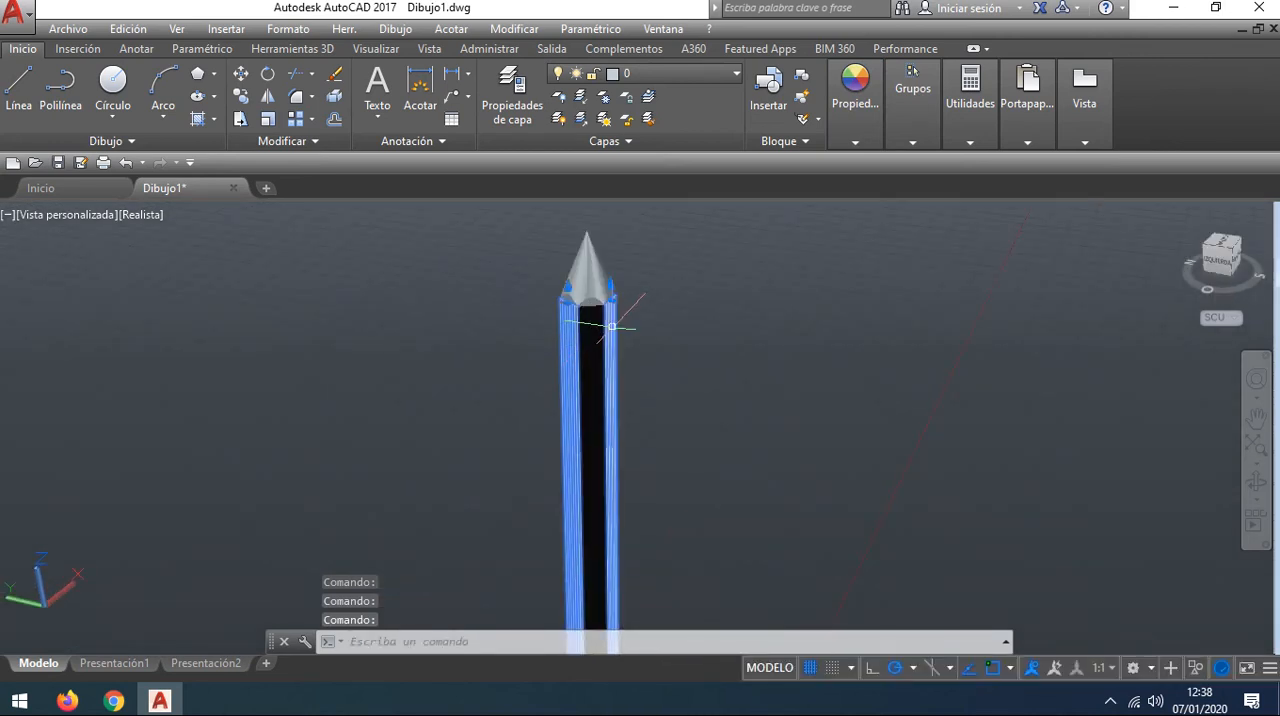
mouse_move(729, 342)
middle_mouse_down("shift")
mouse_move(646, 349)
mouse_move(535, 334)
middle_mouse_up("shift")
middle_click_drag(700, 331, 604, 357)
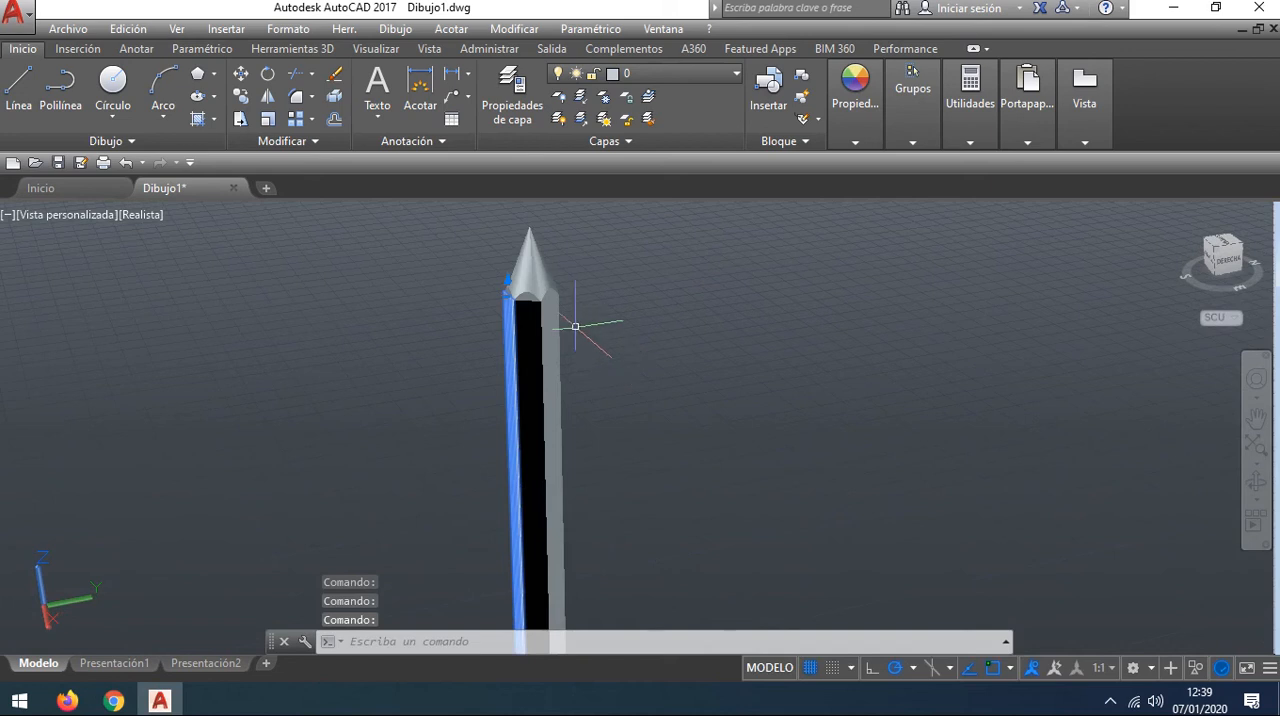
left_click(559, 317)
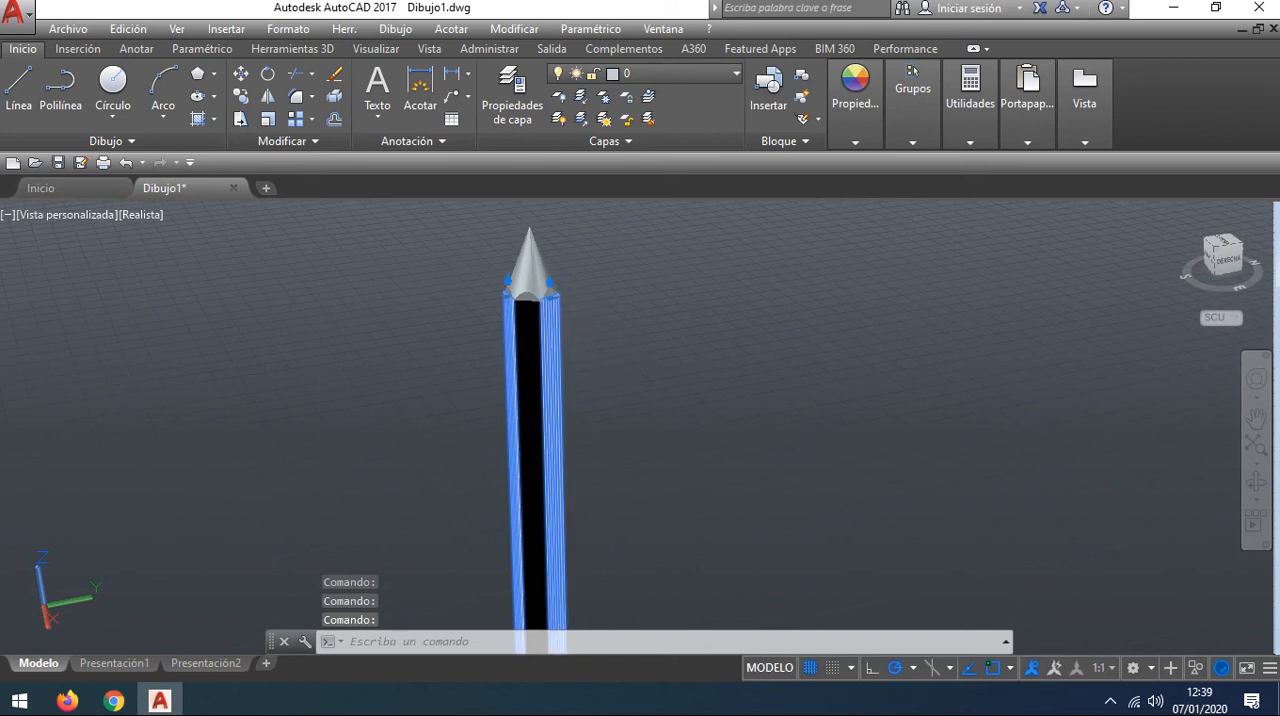
left_click(865, 142)
left_click(940, 164)
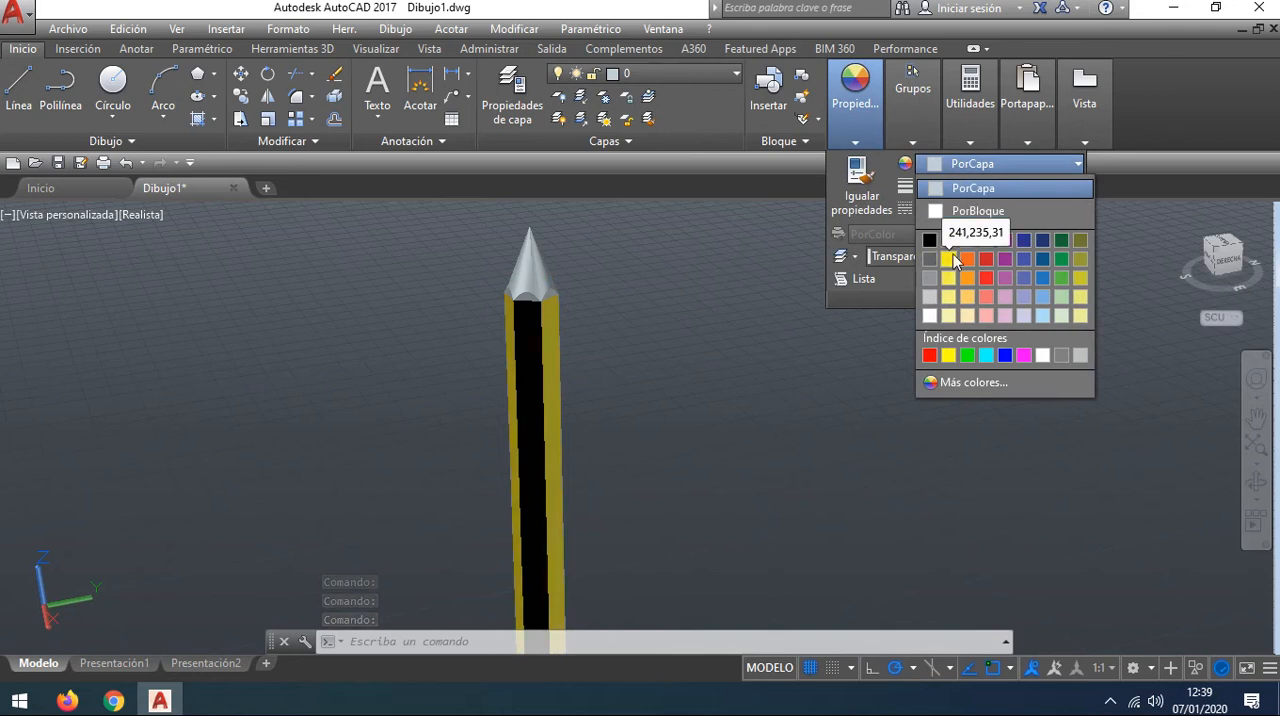
left_click(950, 246)
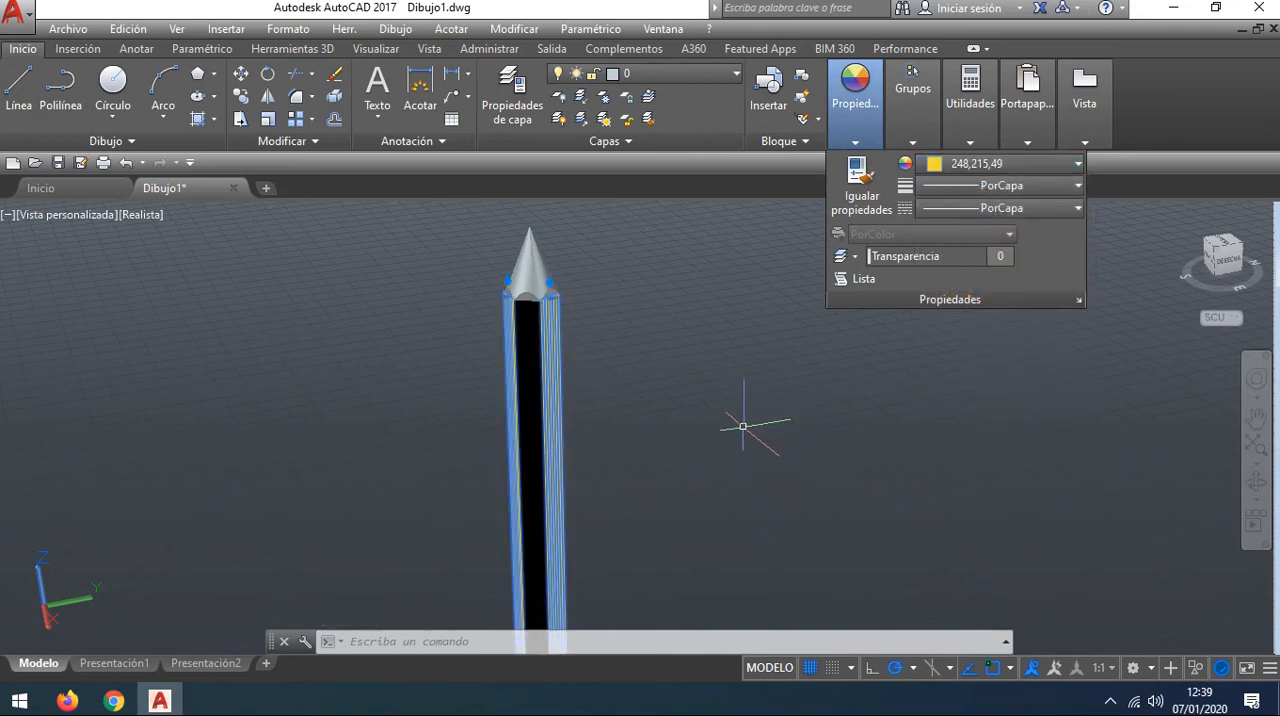
key("Escape")
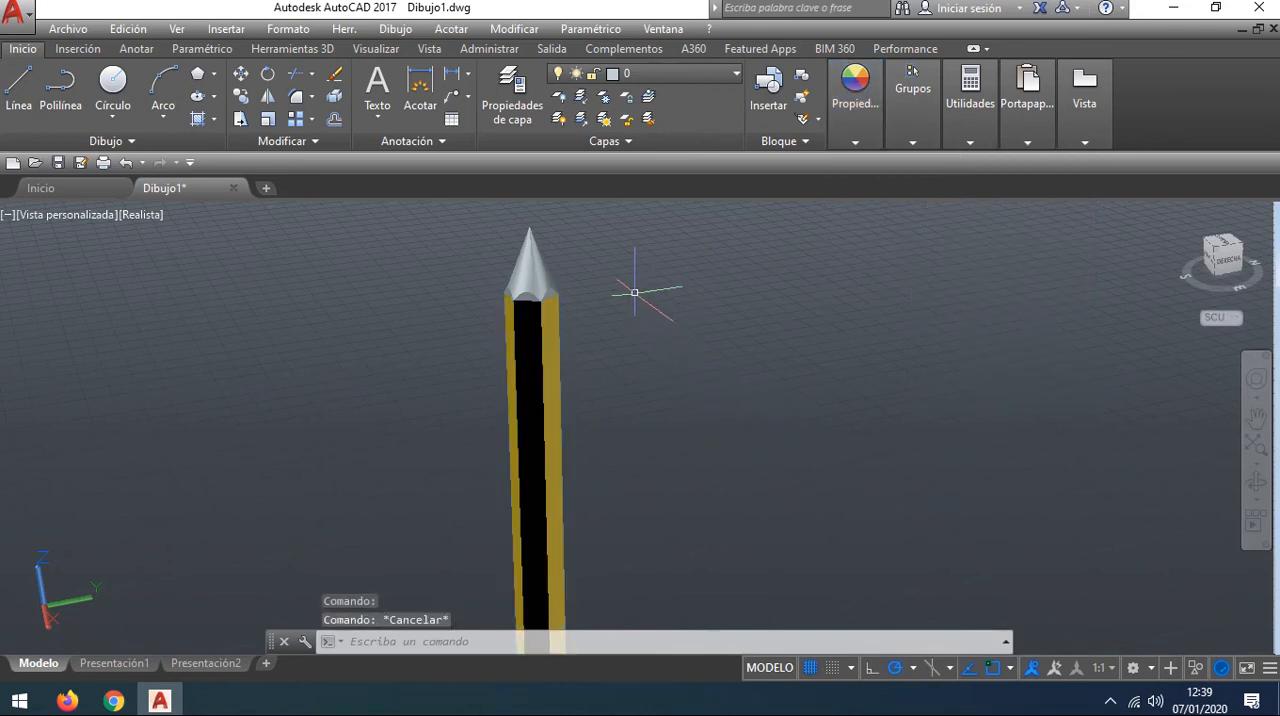
Step: Try to colour the pencil's conical tip orange 248,153,30
middle_click_drag(631, 291, 668, 310)
scroll(607, 285, "up", 2)
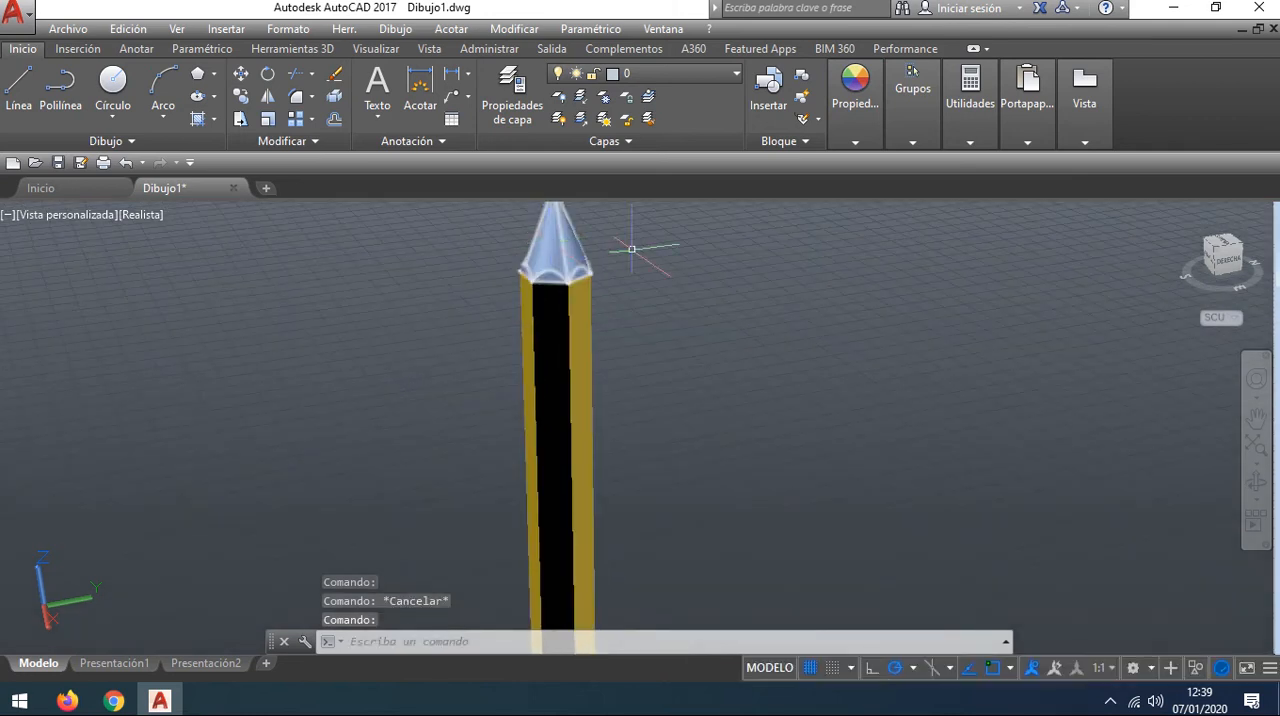
middle_click_drag(719, 271, 715, 352)
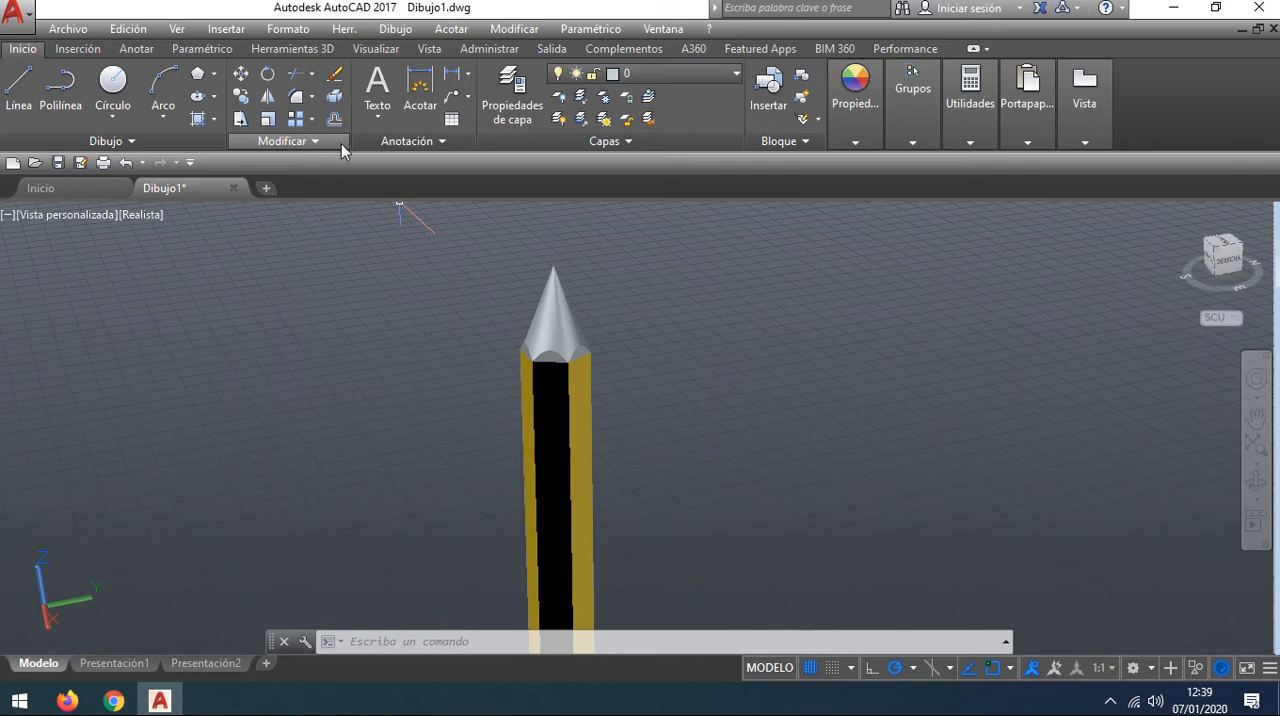
left_click(861, 126)
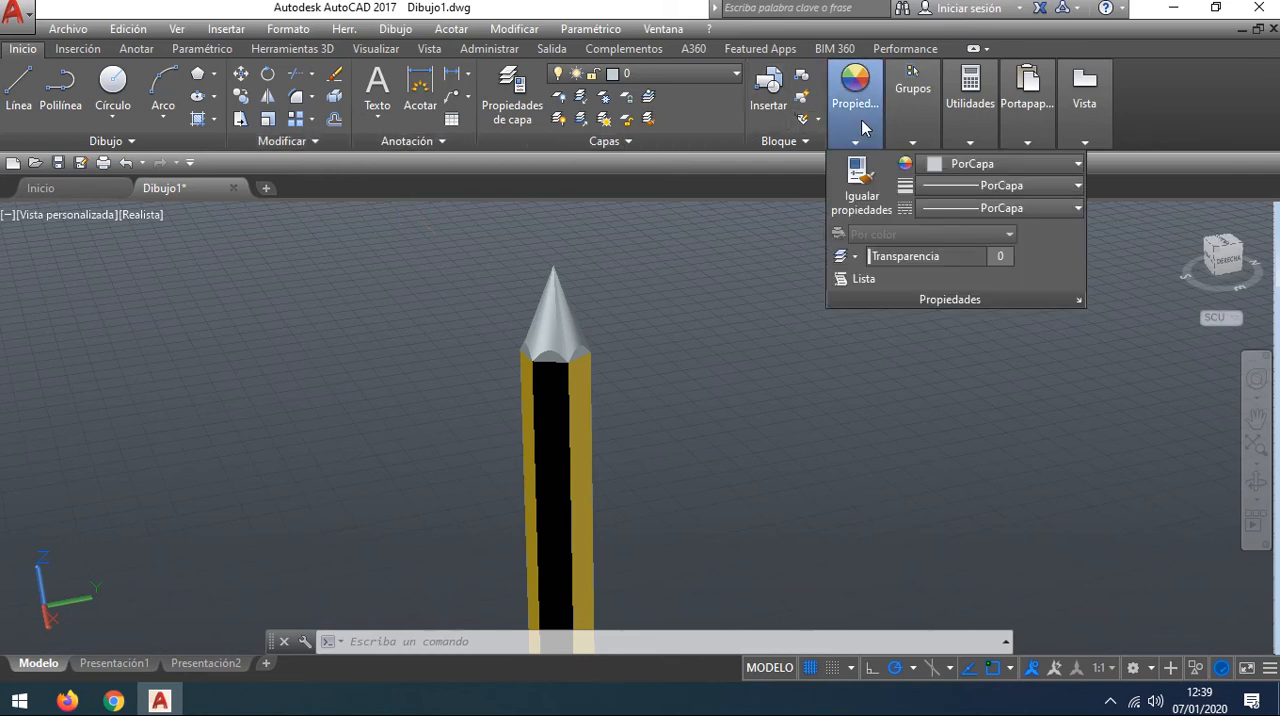
left_click(1003, 165)
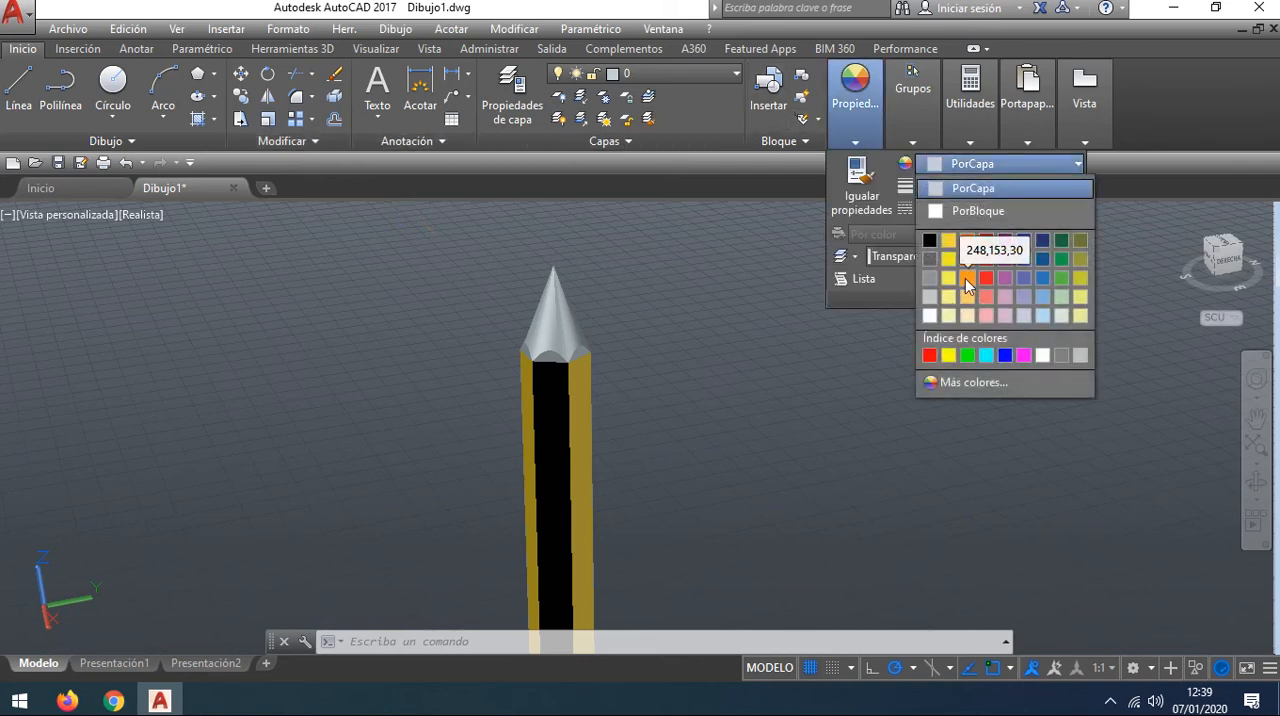
left_click(965, 279)
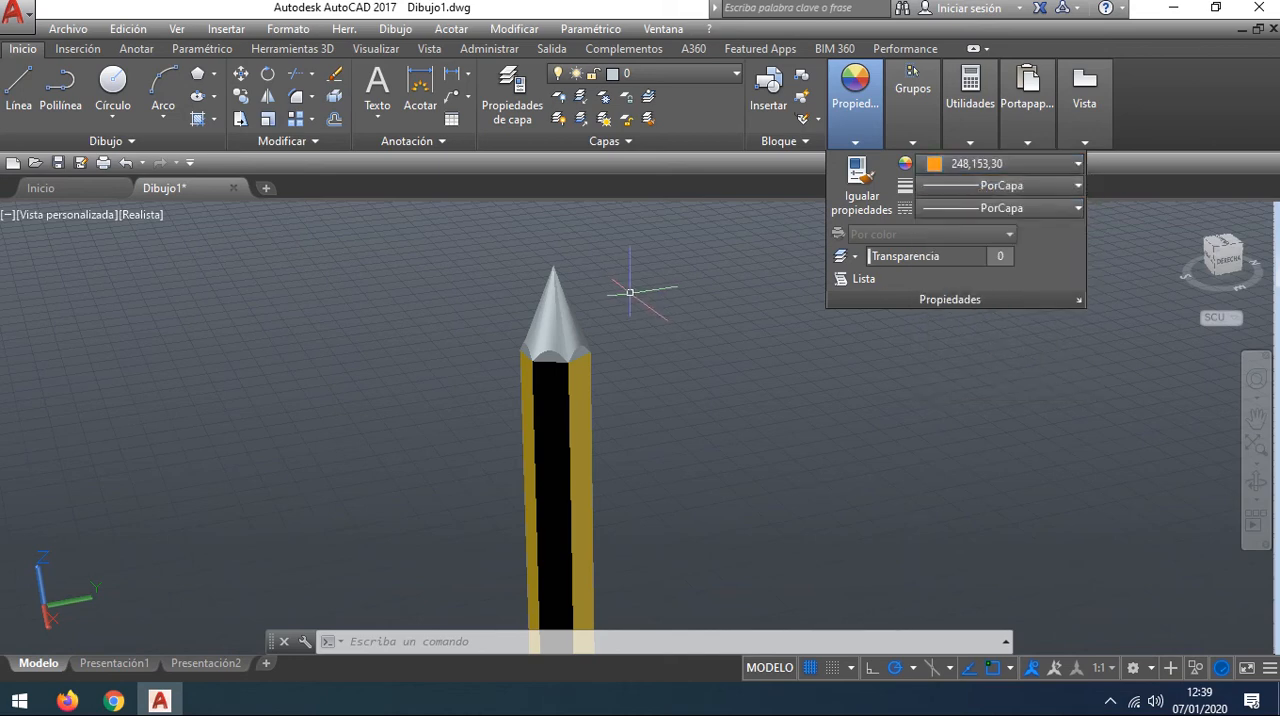
Step: Set the colour of the pencil's conical tip to index colour 42 and clear the selection
mouse_move(855, 95)
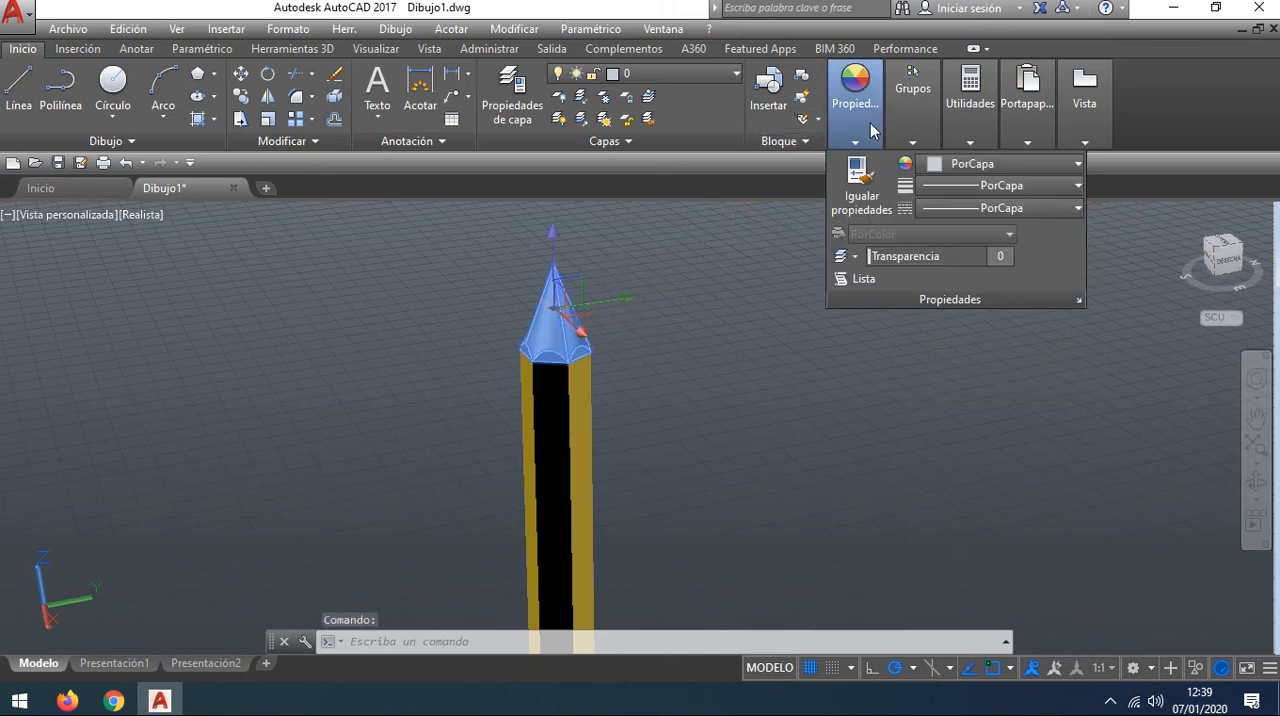
left_click(1000, 163)
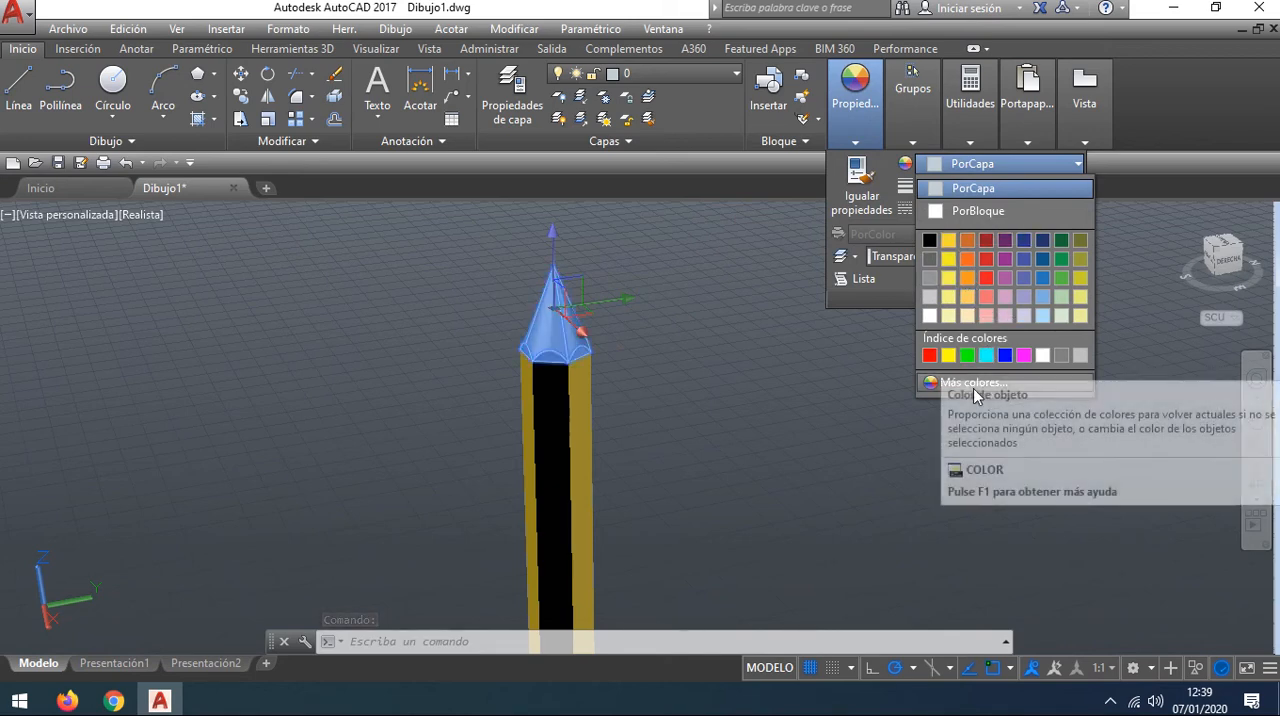
left_click(991, 380)
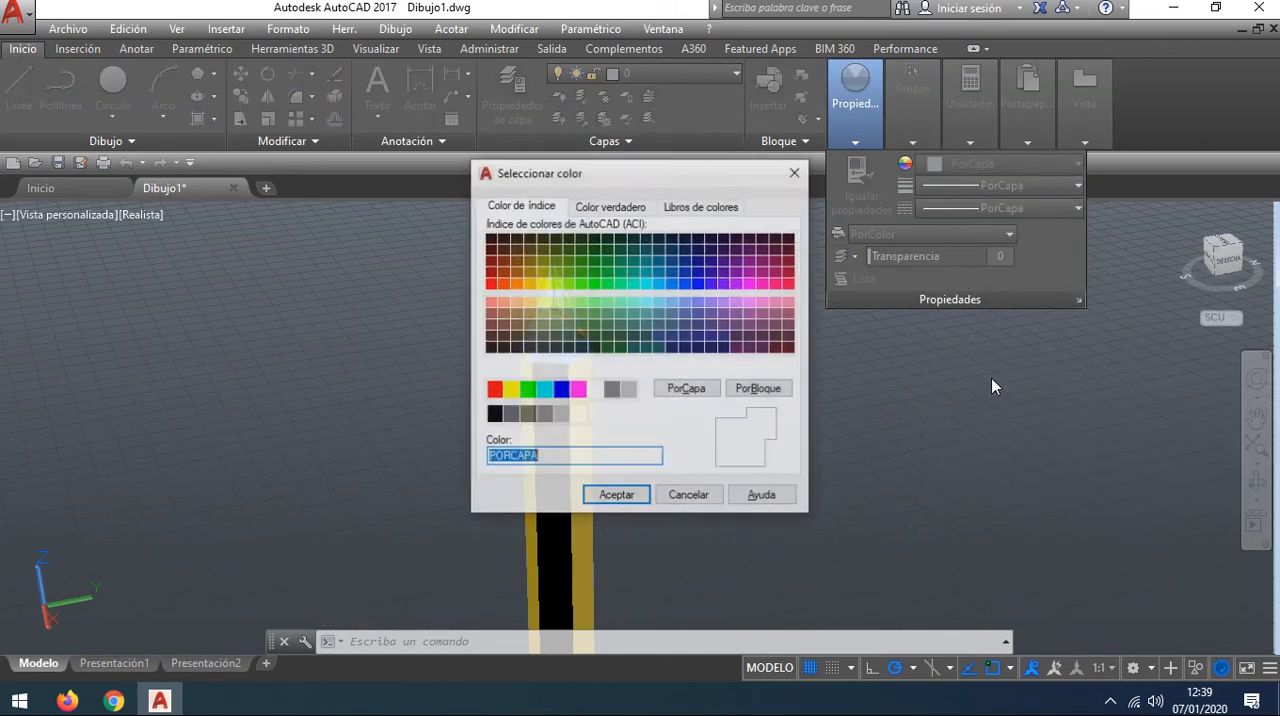
left_click(530, 273)
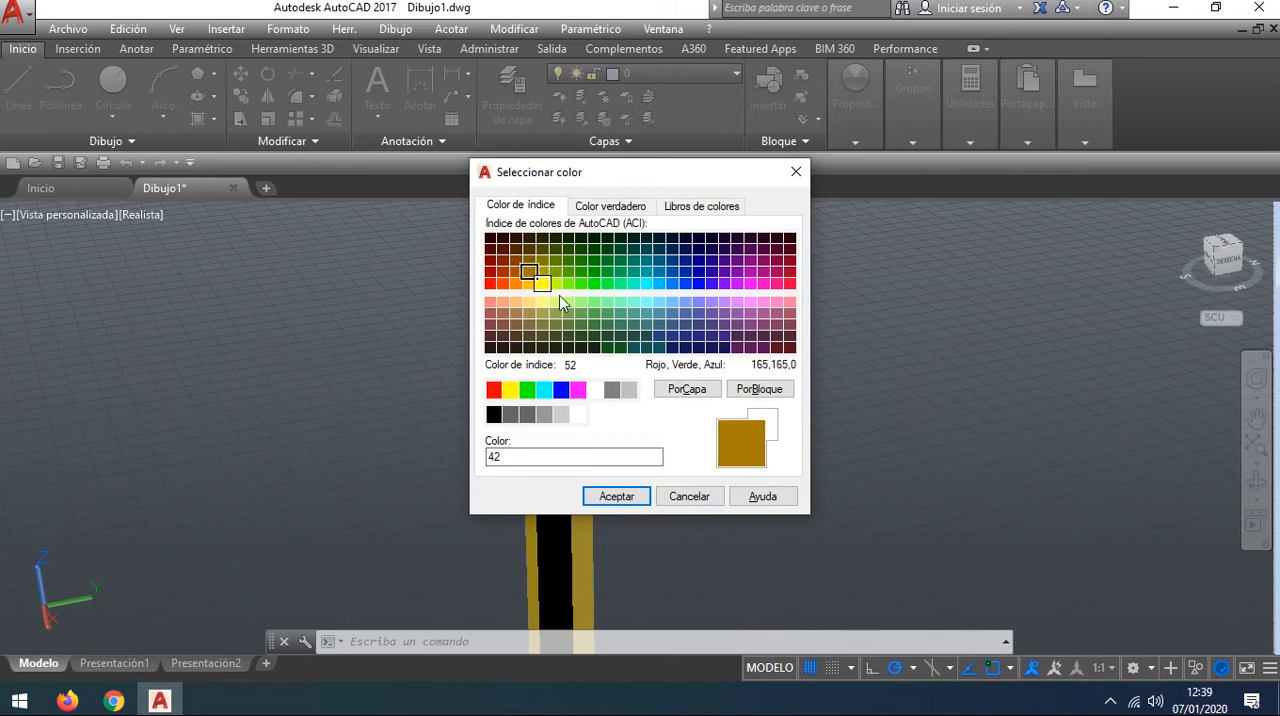
left_click(645, 497)
left_click(730, 445)
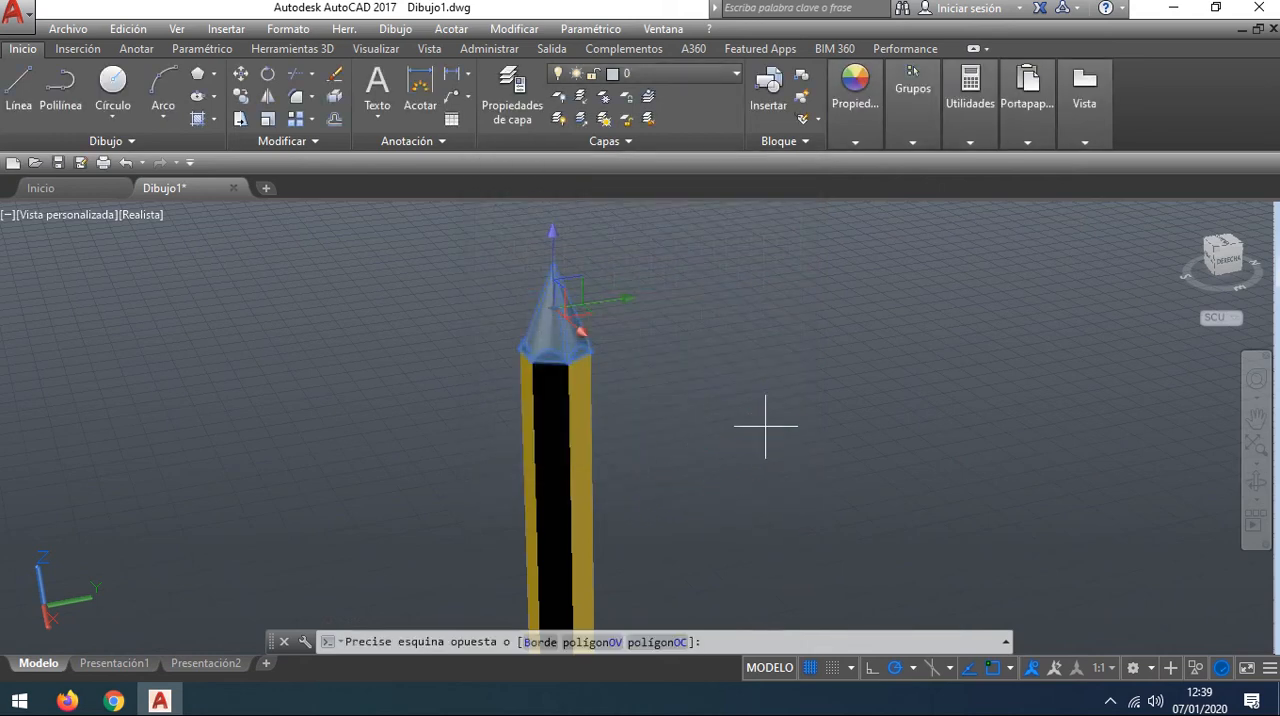
key("Escape")
Step: Examine the pencil's blunt end, check the whole pencil in the Presentación1 layout and return to model space
scroll(700, 366, "down", 1)
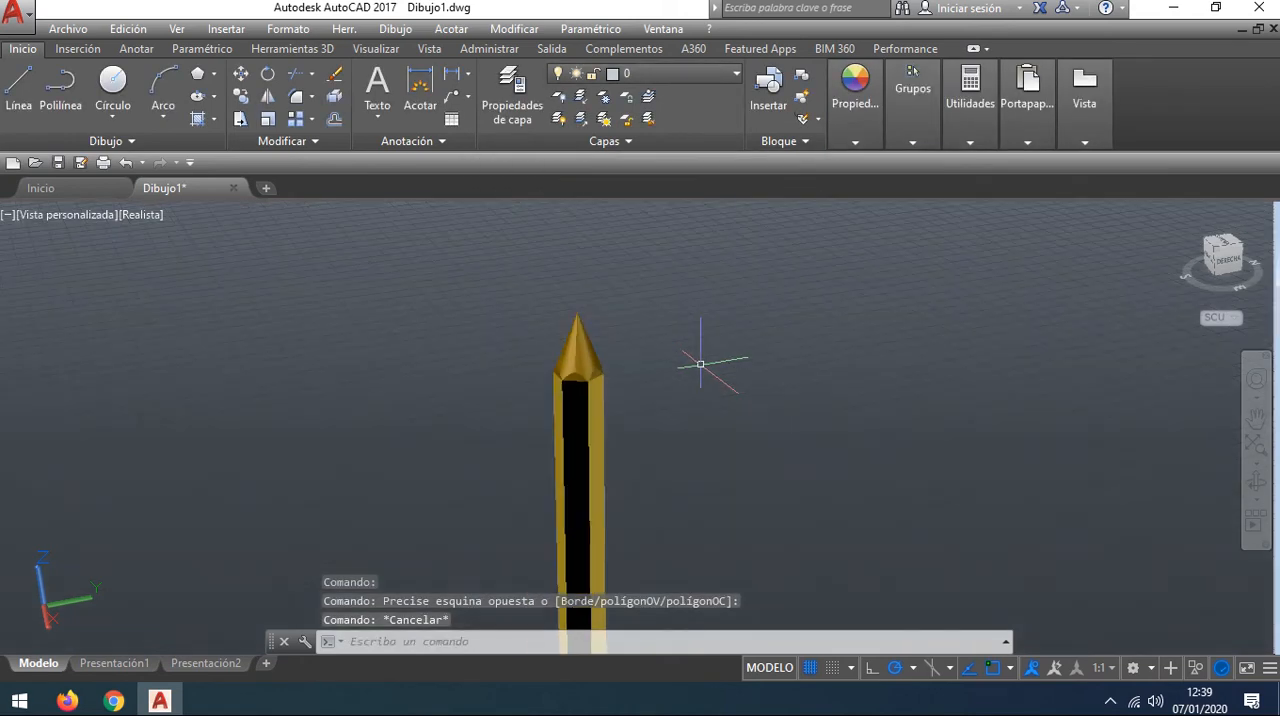
middle_click_drag(667, 427, 669, 285)
scroll(670, 396, "down", 3)
middle_click_drag(692, 447, 703, 214)
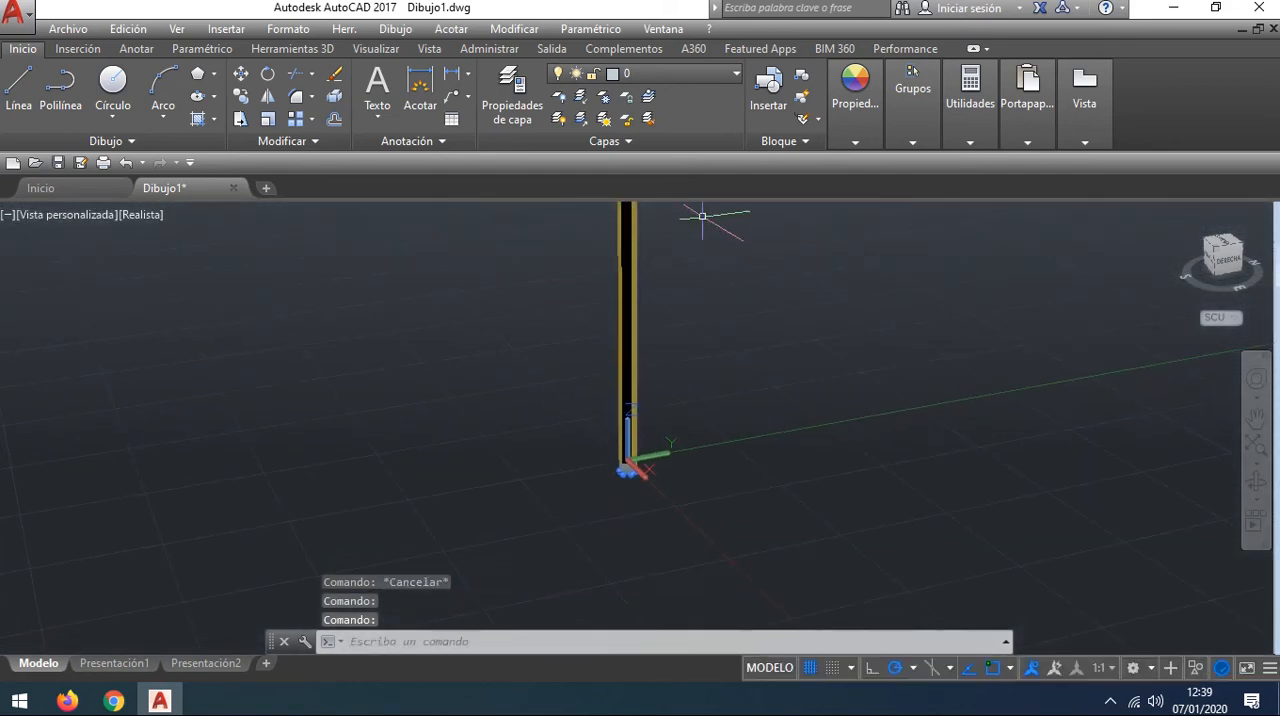
scroll(667, 418, "up", 3)
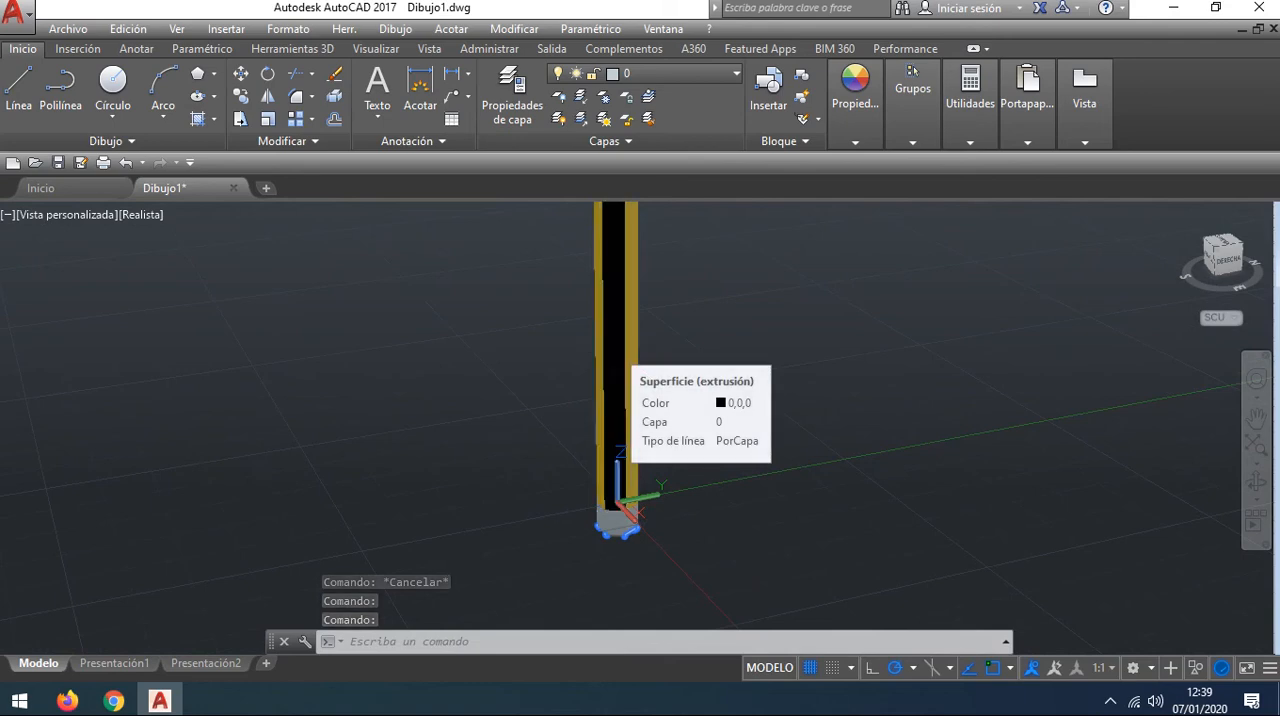
left_click(615, 348)
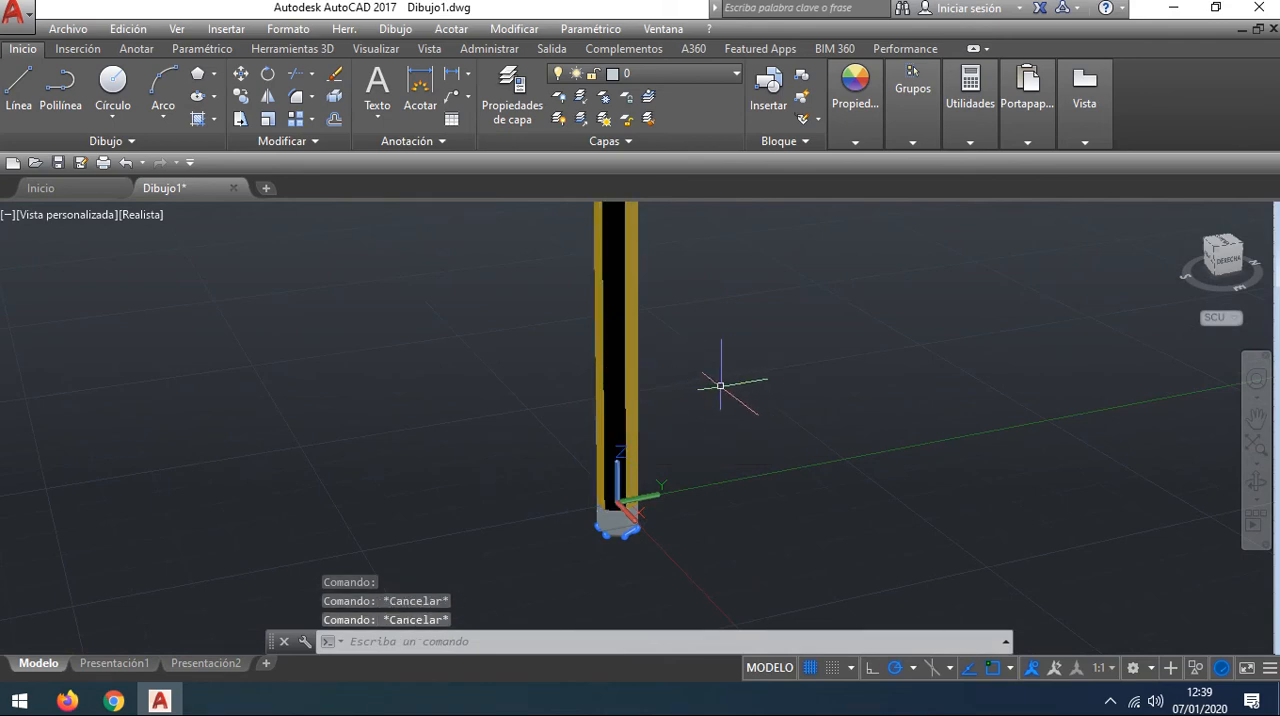
left_click(113, 664)
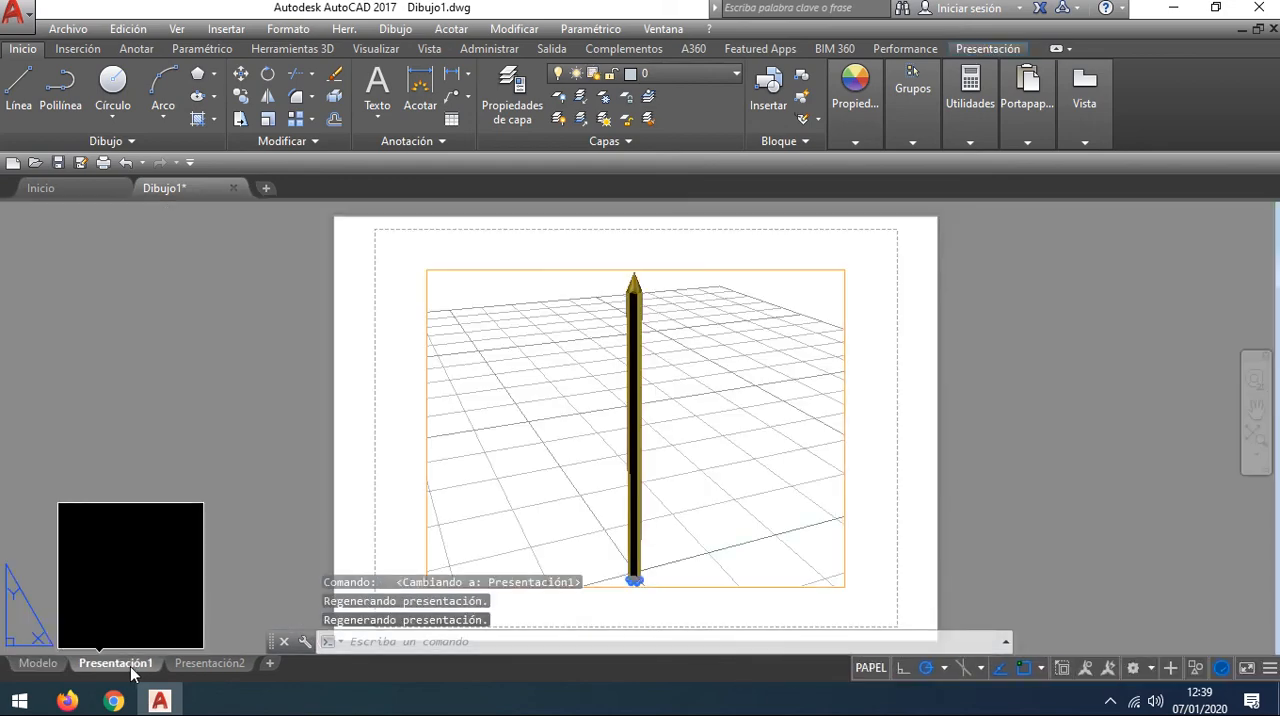
left_click(38, 664)
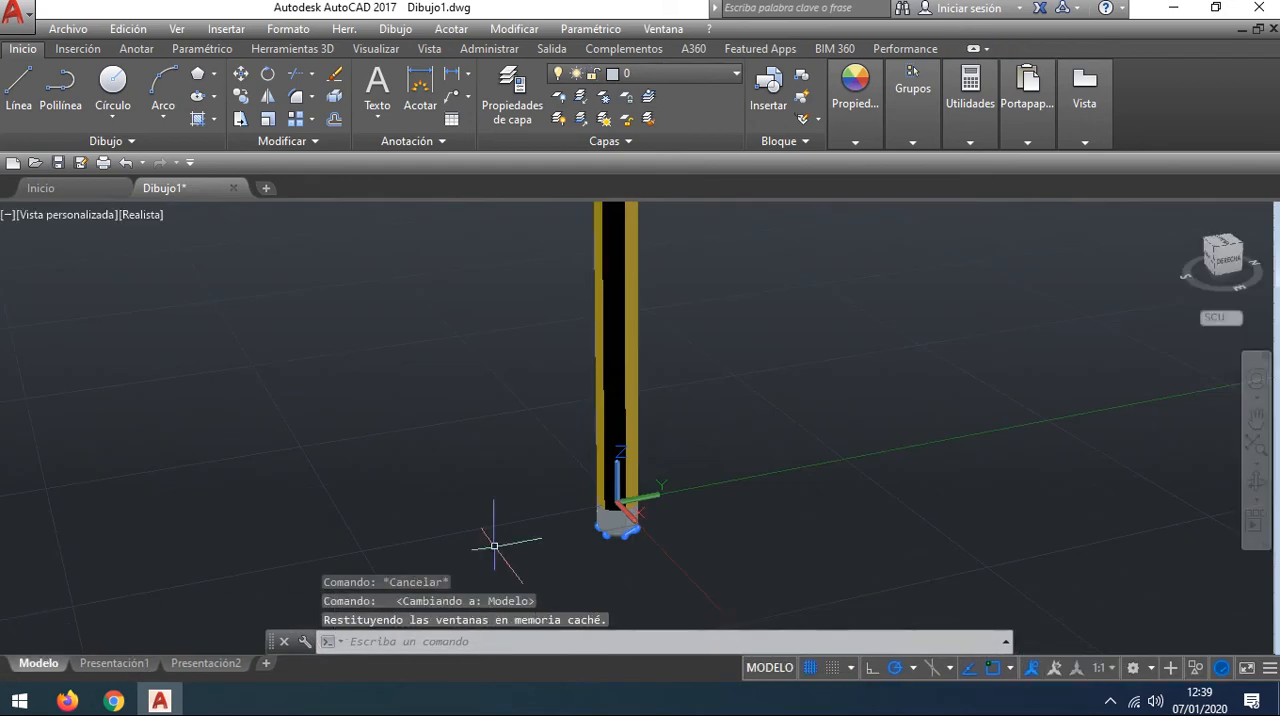
Step: Colour the thin hexagonal band directly below the pencil's striped body white
scroll(651, 464, "up", 5)
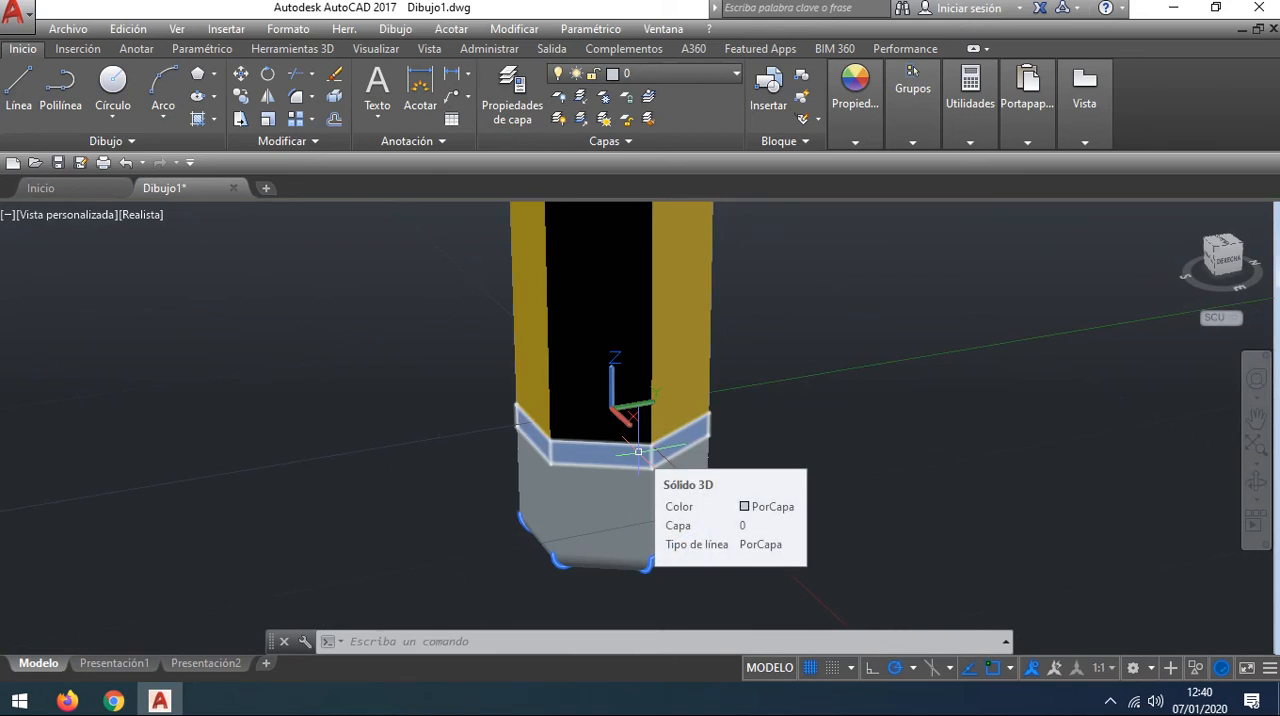
left_click(638, 452)
mouse_move(868, 148)
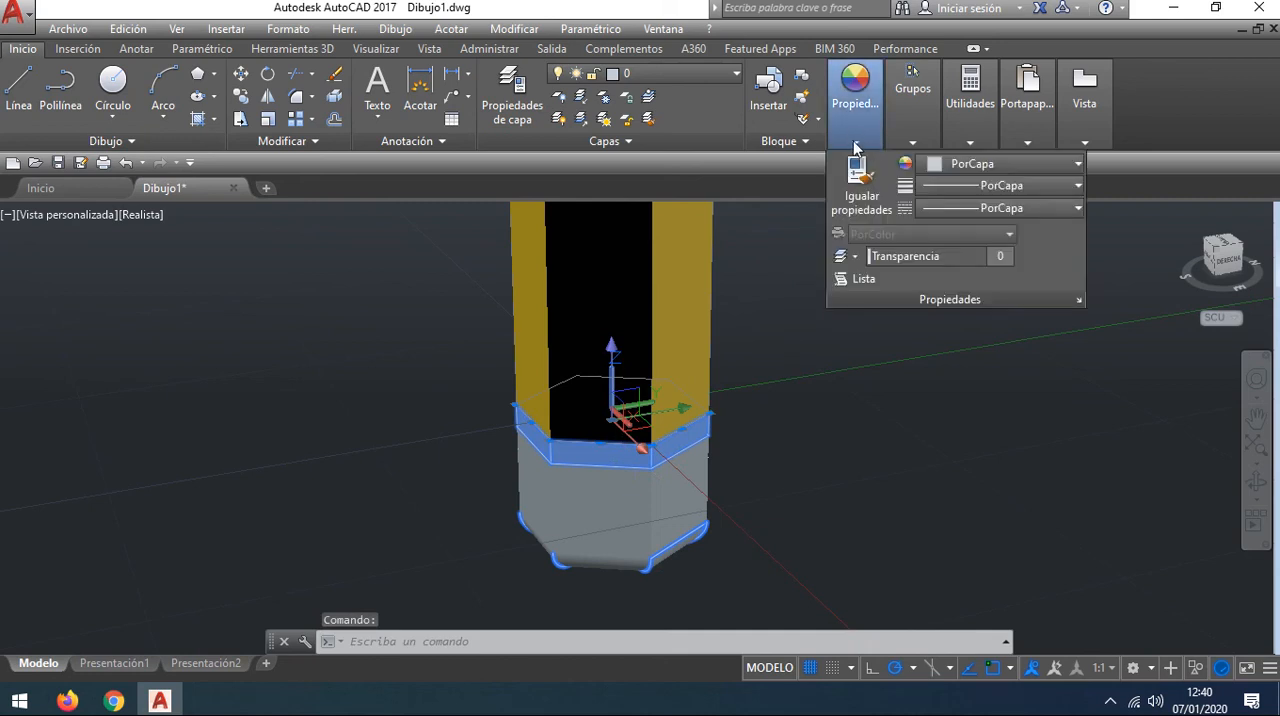
left_click(1015, 164)
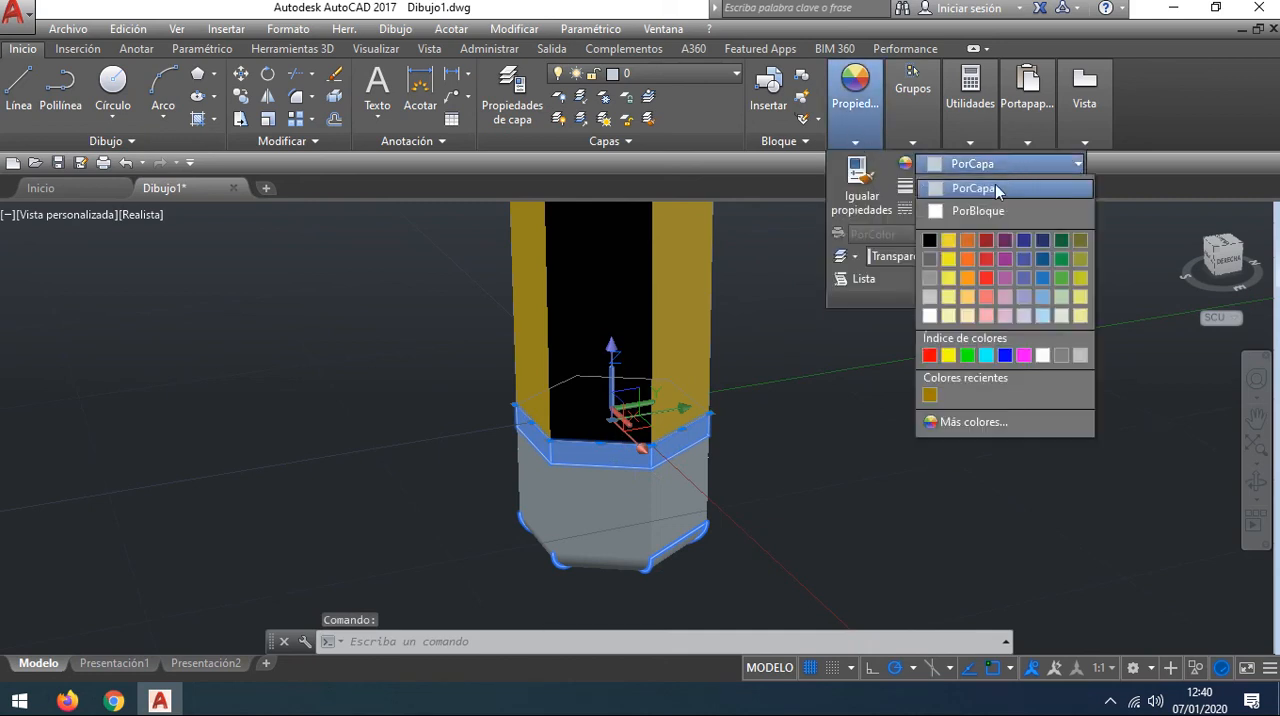
left_click(930, 316)
left_click(893, 453)
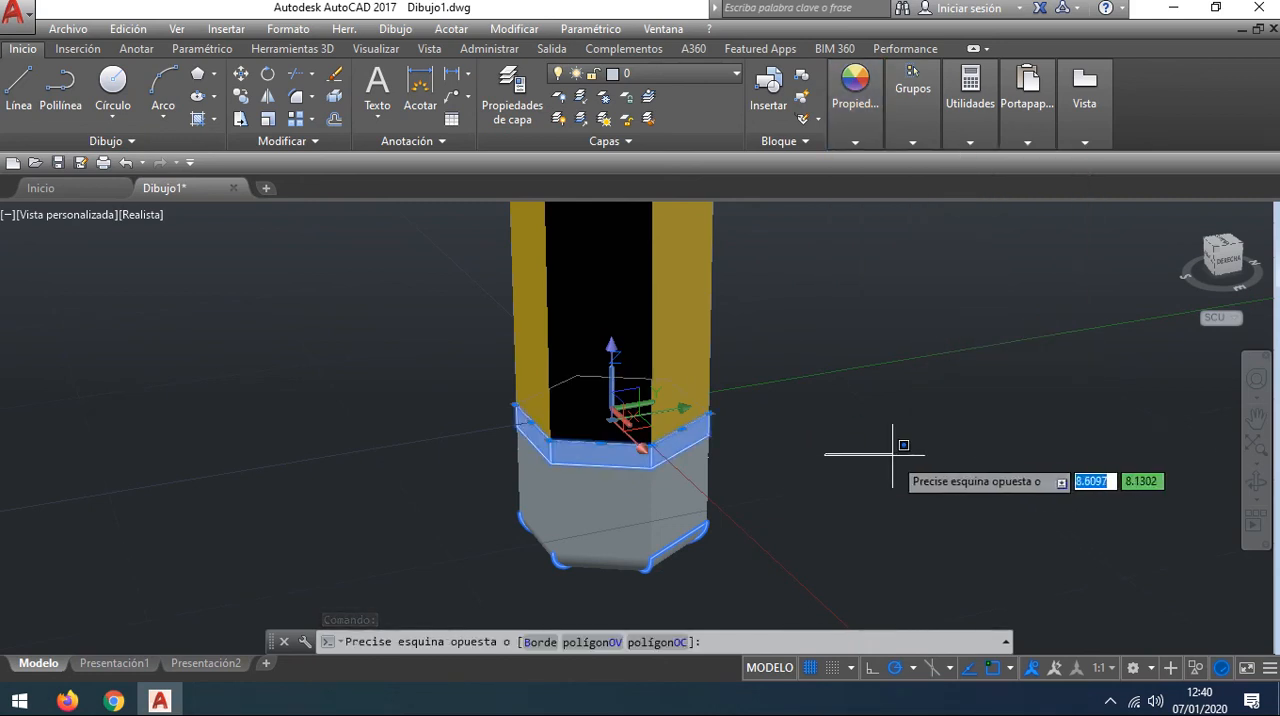
key("Escape")
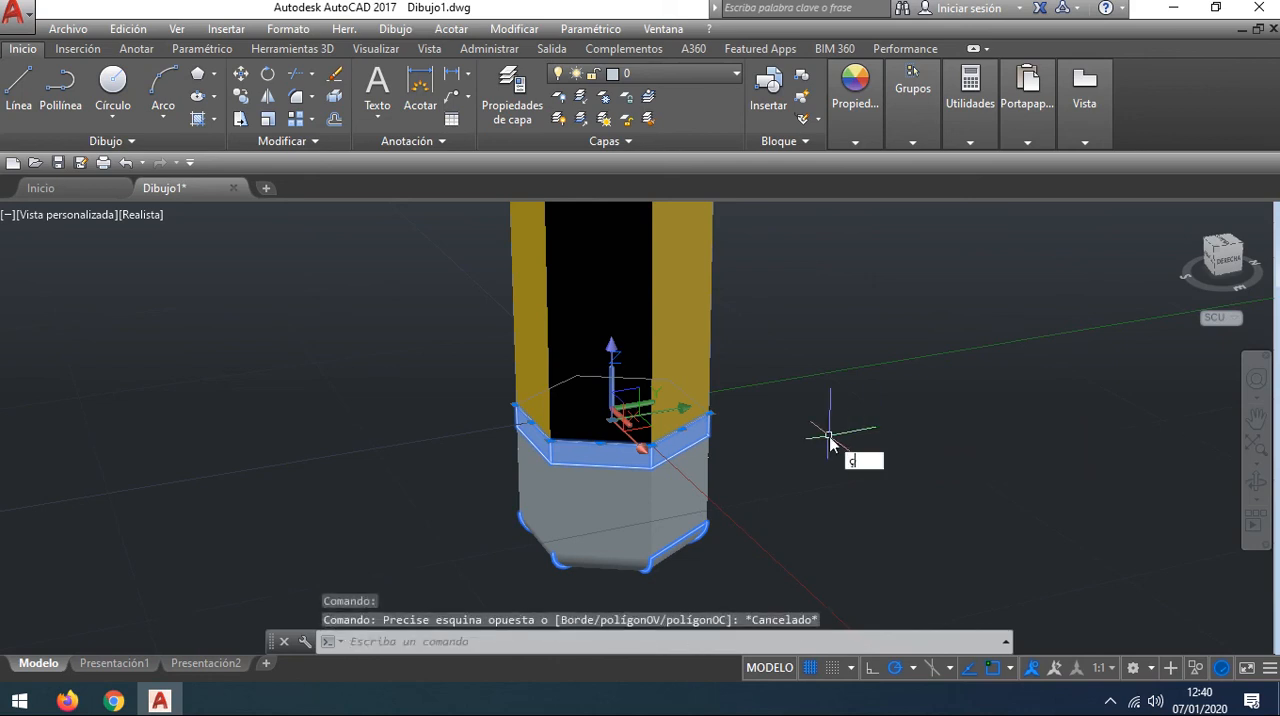
key("Return")
type("h")
key("Return")
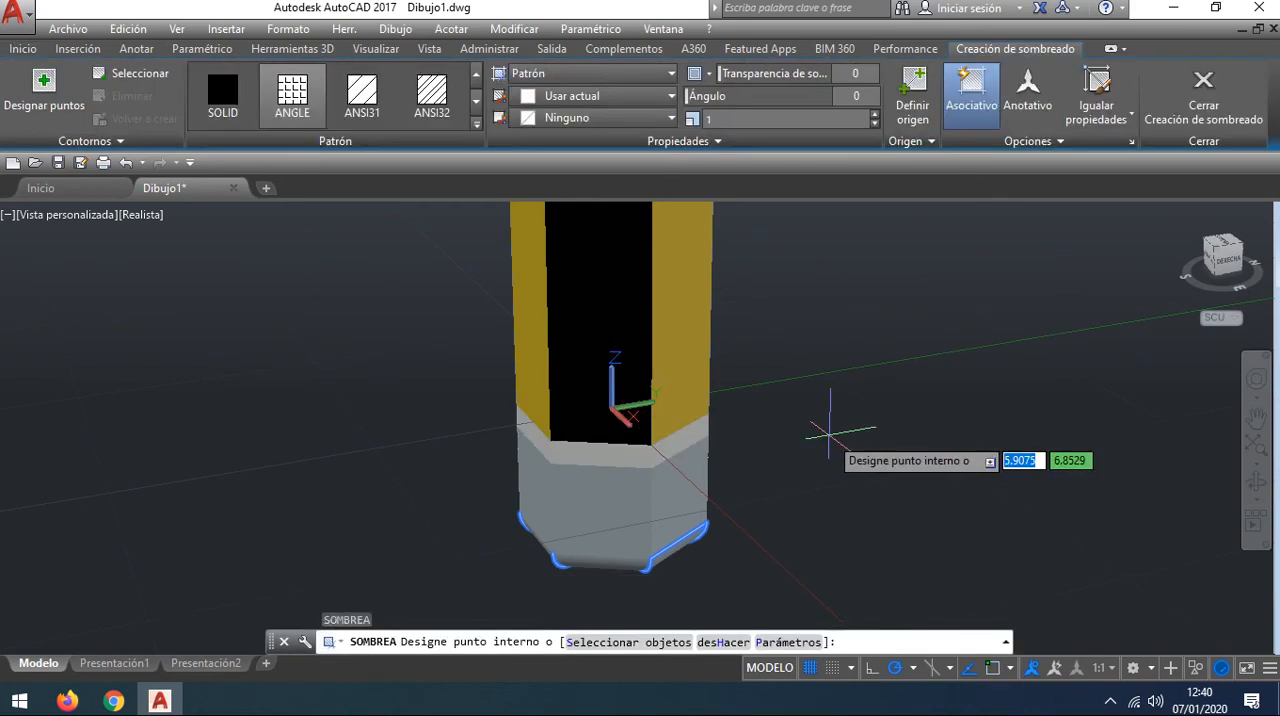
key("Escape")
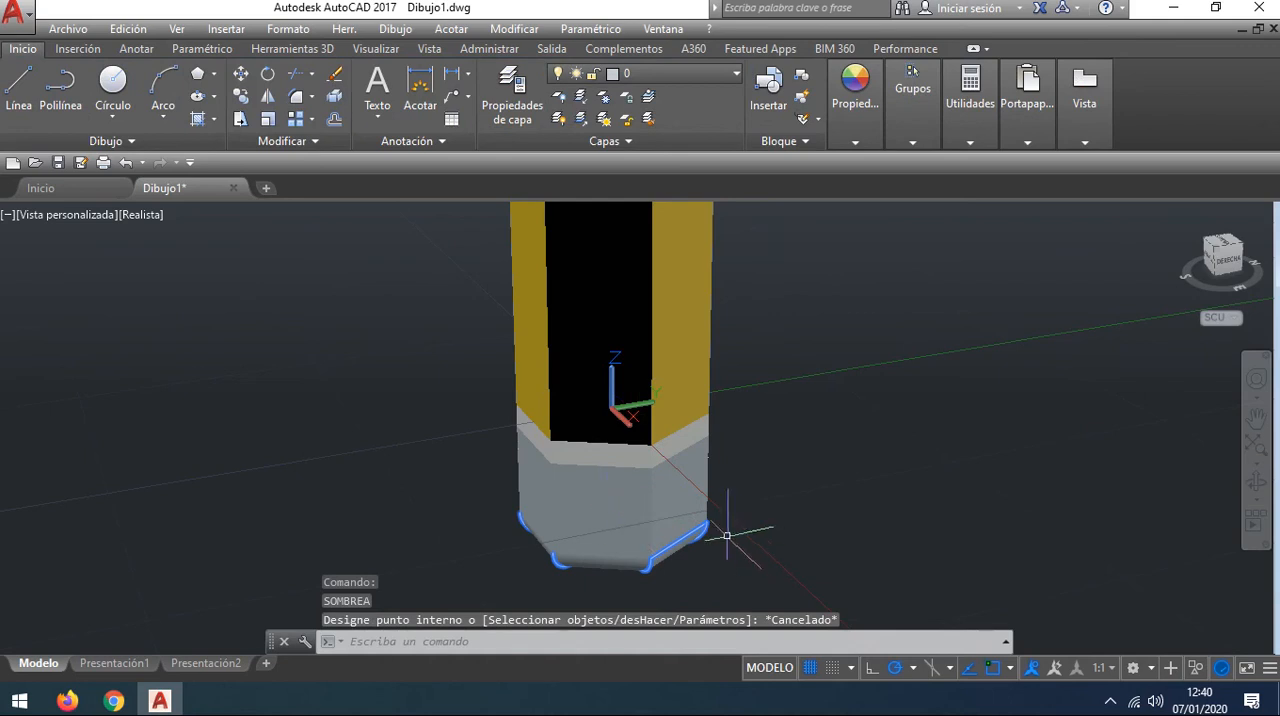
Step: Select the rounded blunt end together with the thin band directly above it and colour both Rojo (red)
left_click(624, 557)
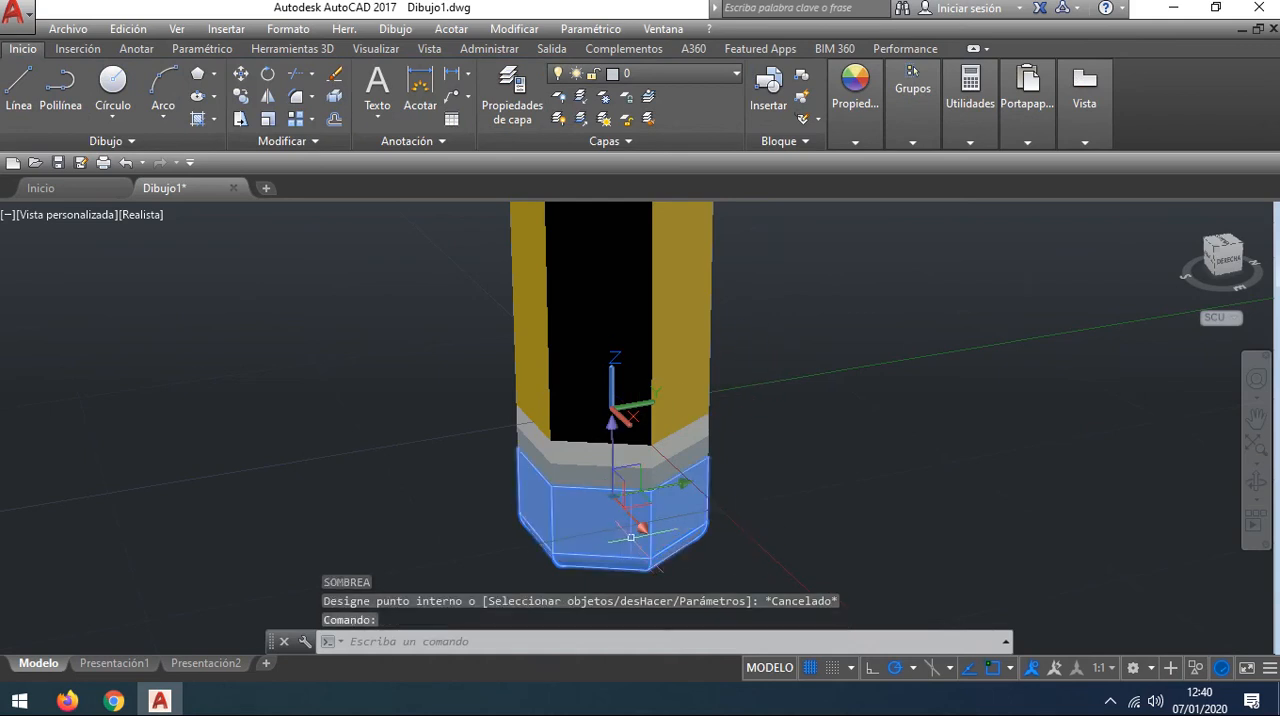
left_click(655, 476)
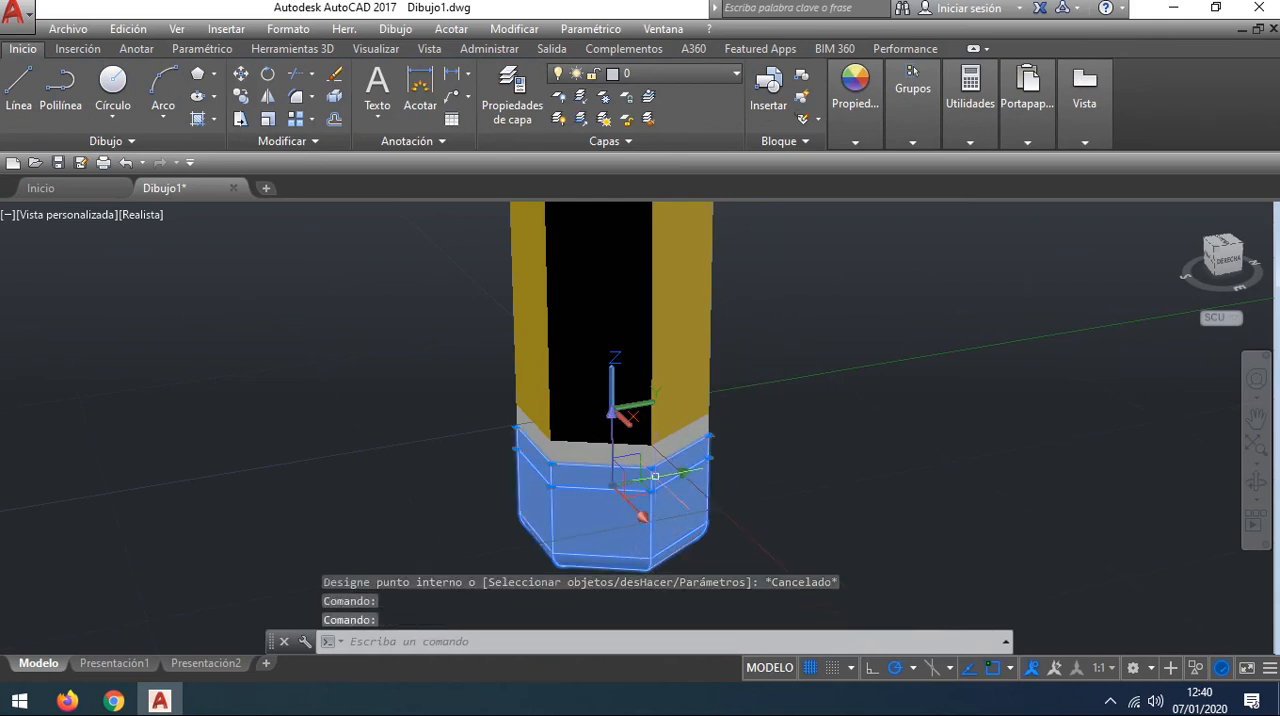
left_click(857, 143)
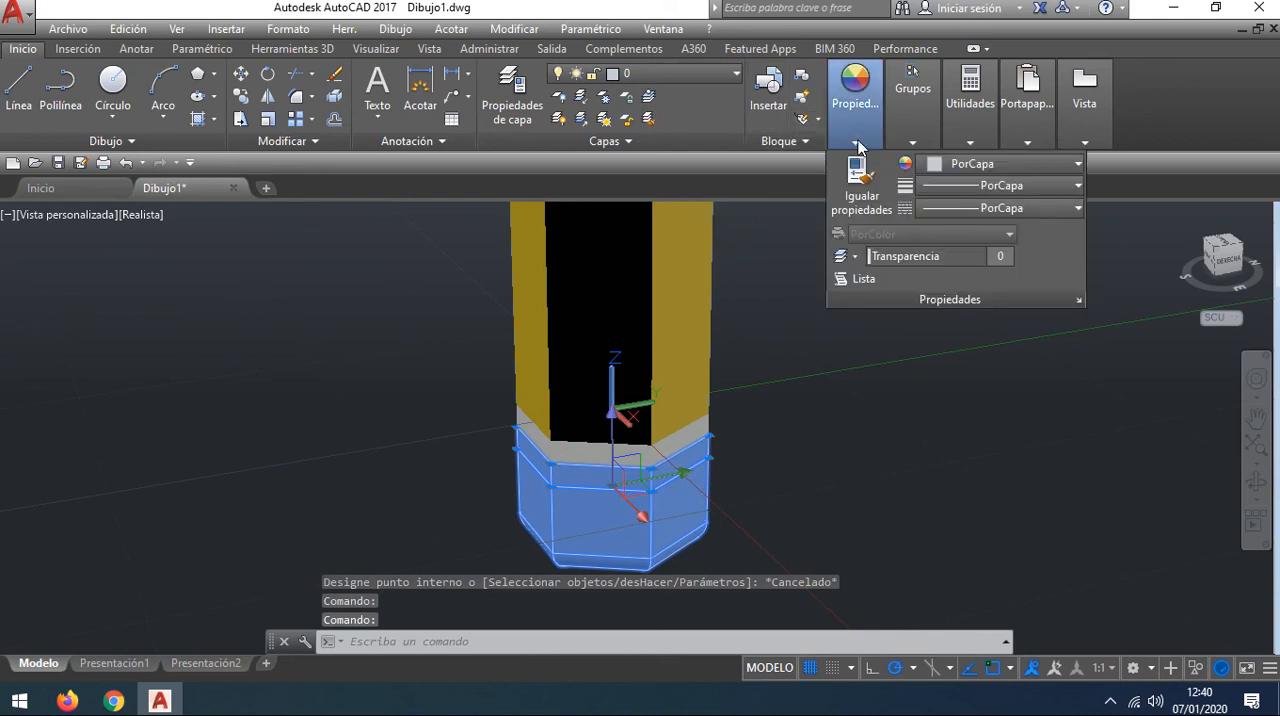
left_click(985, 168)
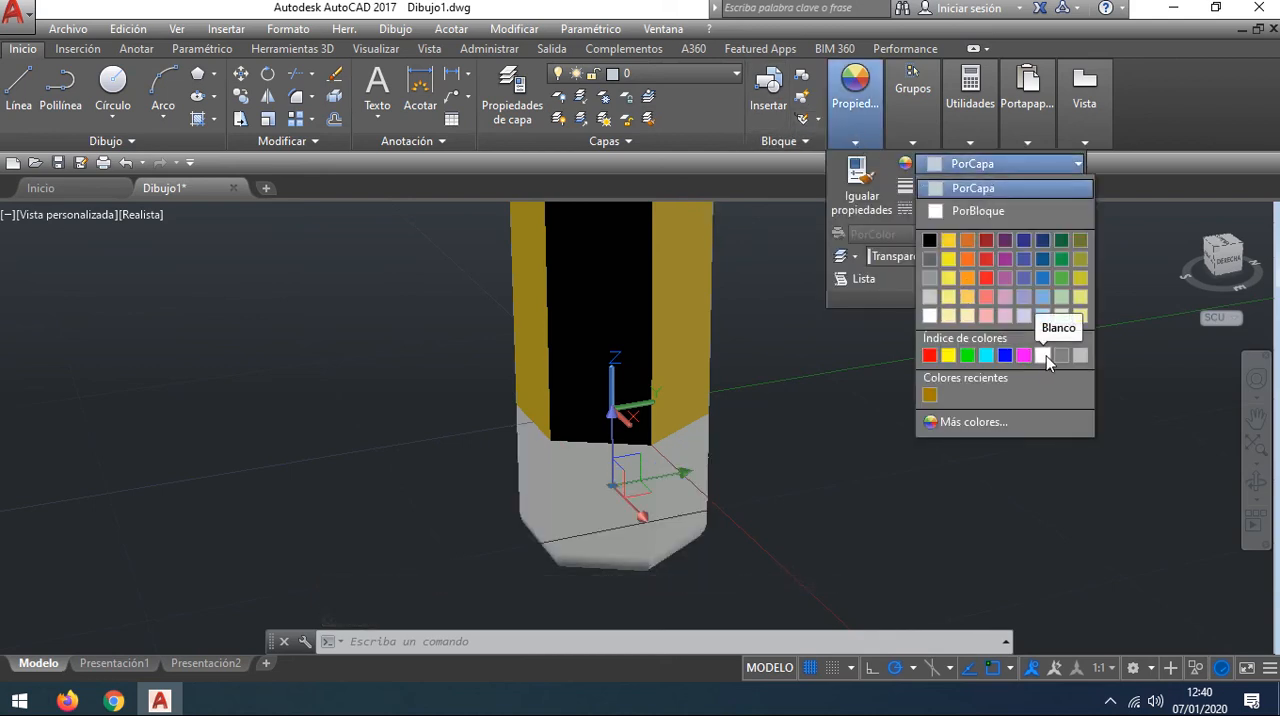
left_click(929, 355)
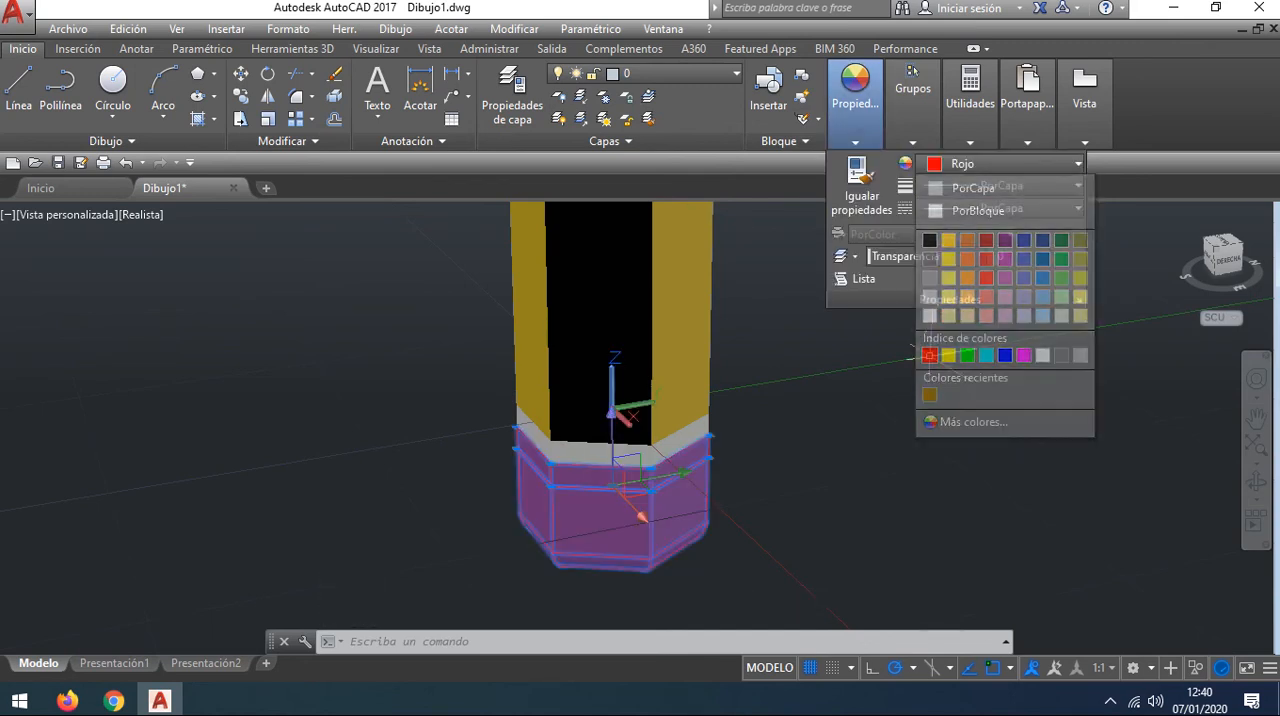
Step: Clear the selection and inspect the coloured pencil from its red blunt end up to its conical tip
key("Escape")
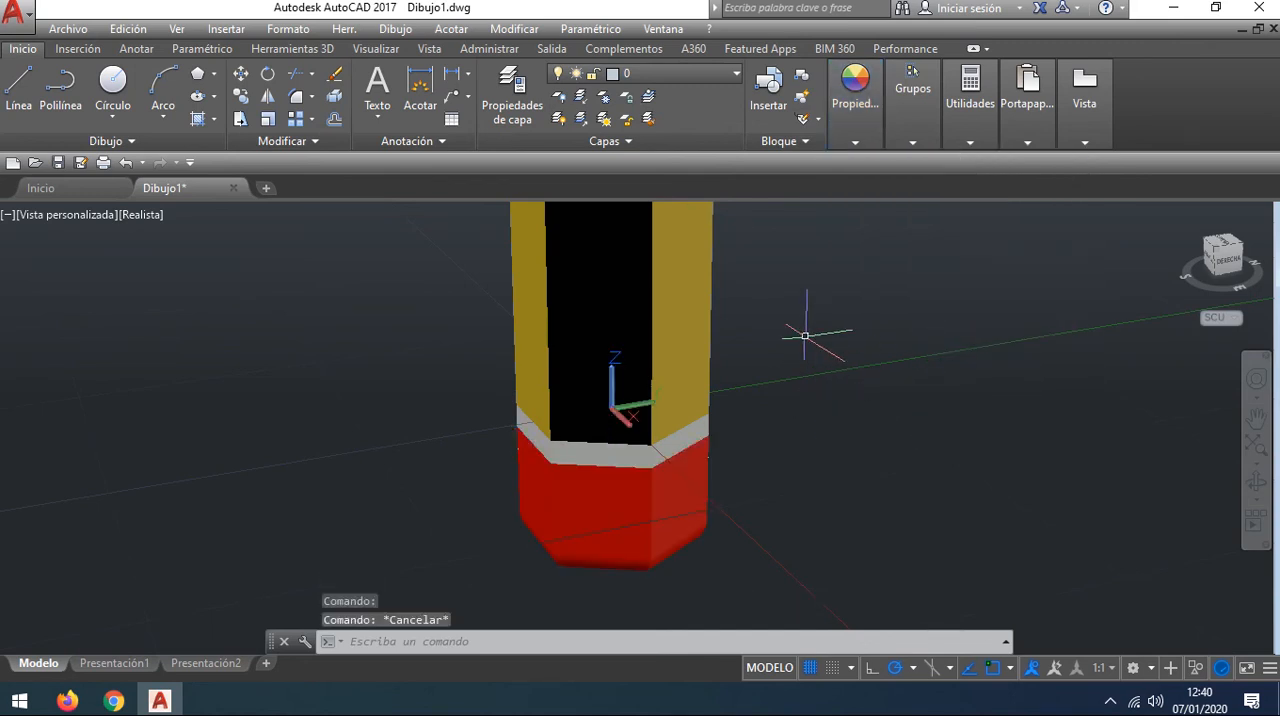
scroll(805, 335, "down", 5)
mouse_move(723, 343)
middle_mouse_down()
mouse_move(737, 374)
mouse_move(711, 370)
mouse_move(762, 551)
middle_mouse_up()
middle_click_drag(764, 319, 743, 502)
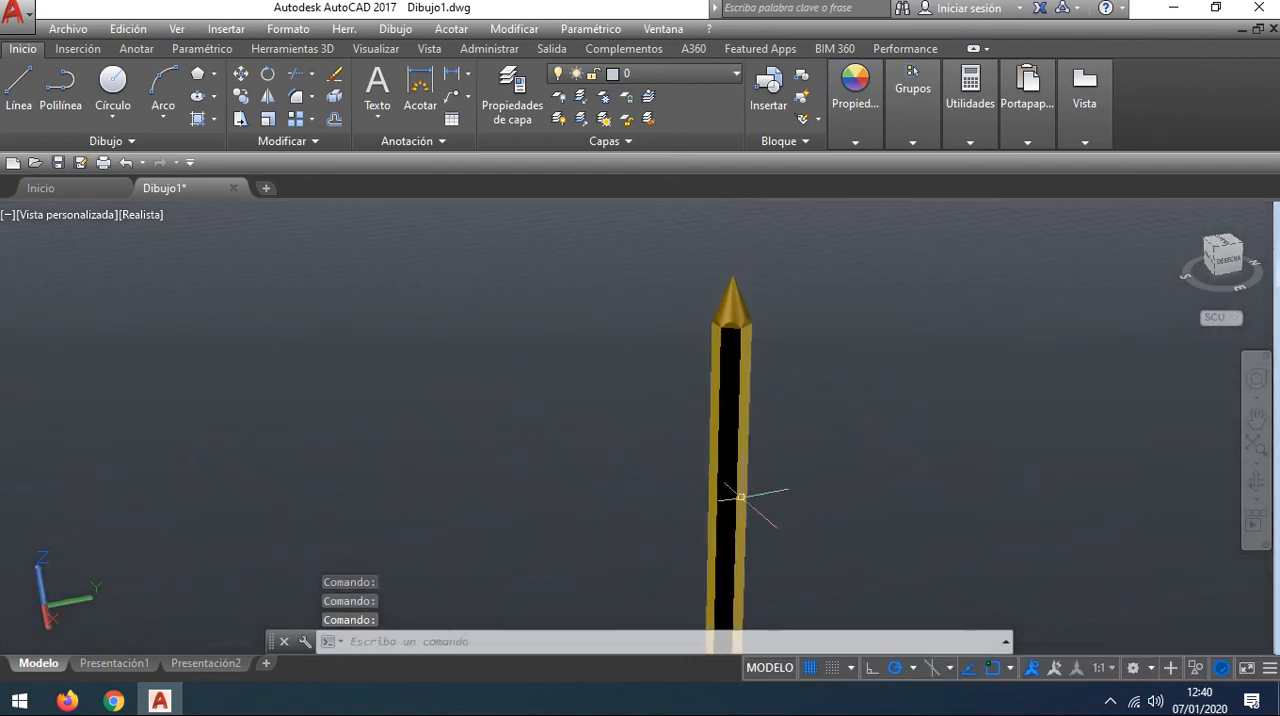
scroll(759, 308, "up", 4)
scroll(869, 297, "down", 5)
mouse_move(866, 345)
middle_mouse_down()
mouse_move(786, 331)
mouse_move(714, 389)
middle_mouse_up()
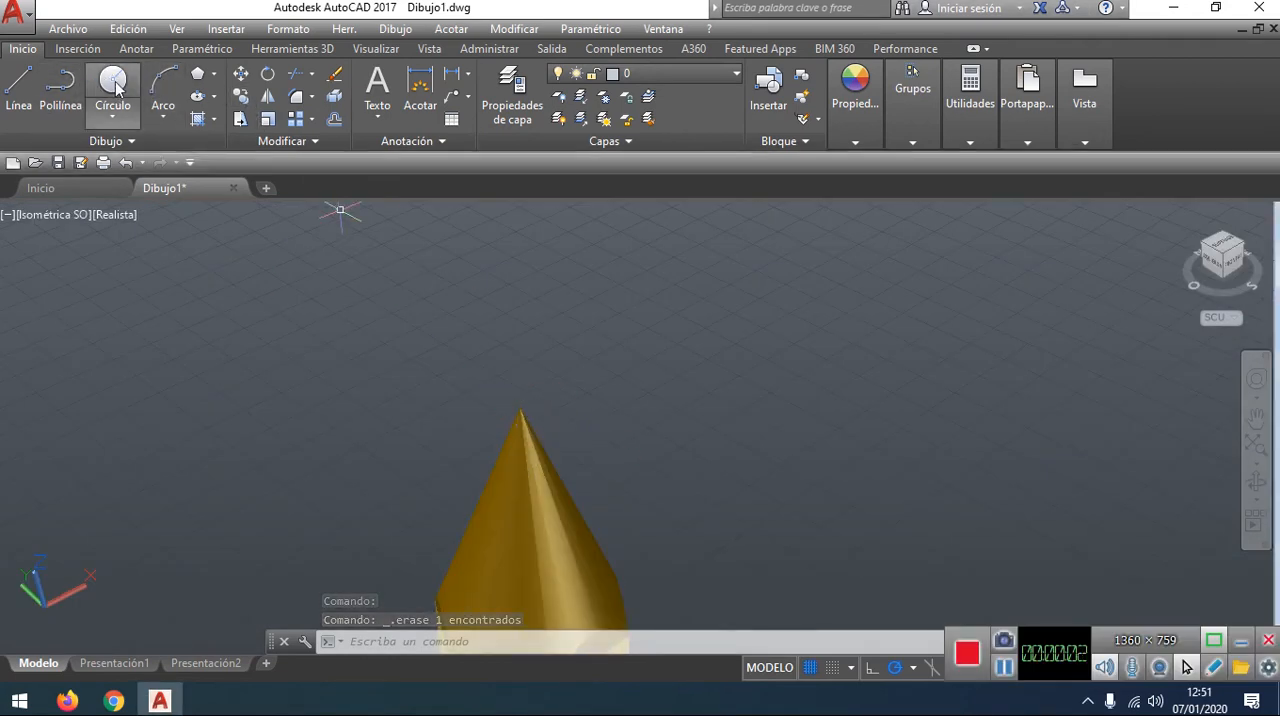
left_click(296, 50)
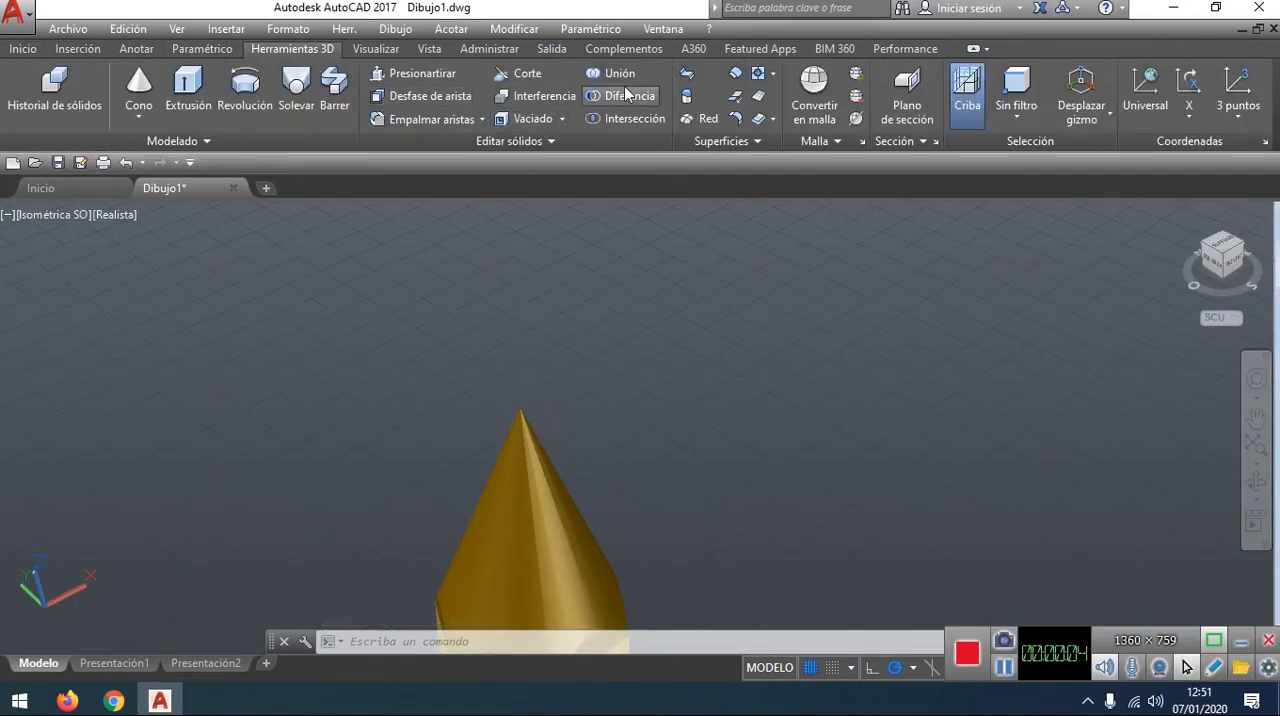
left_click(140, 82)
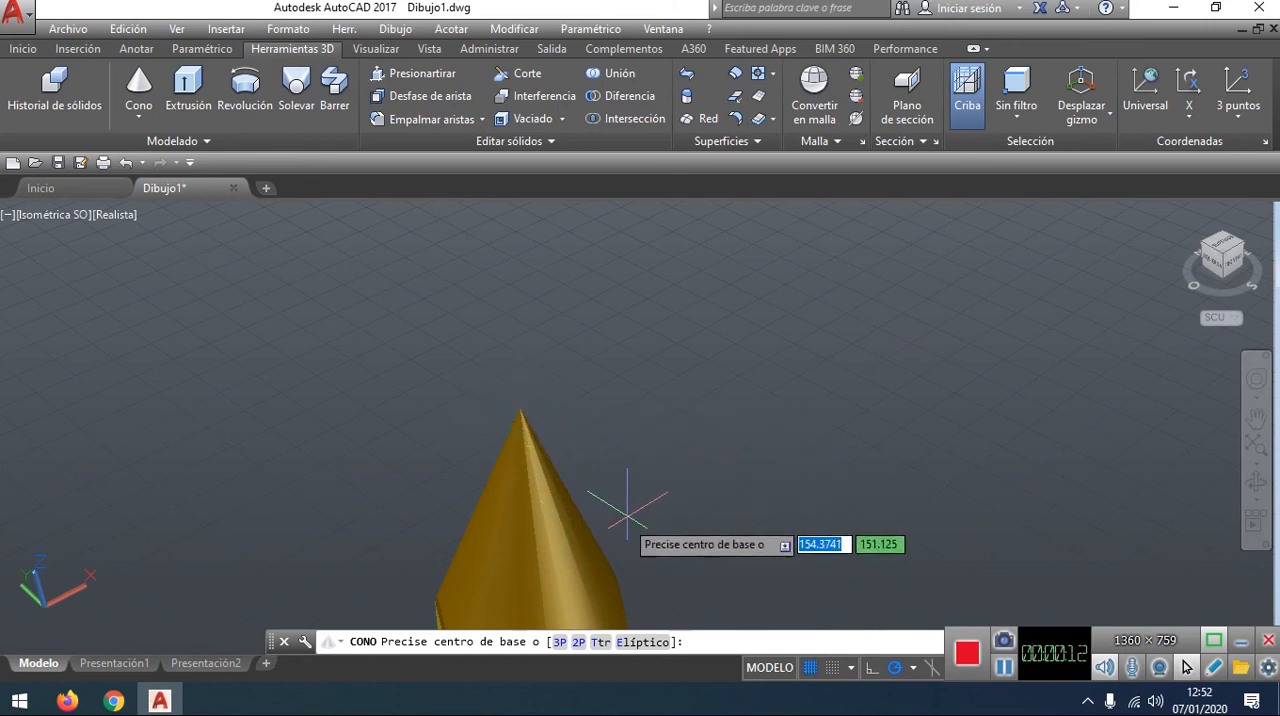
middle_click_drag(668, 521, 549, 411, "shift")
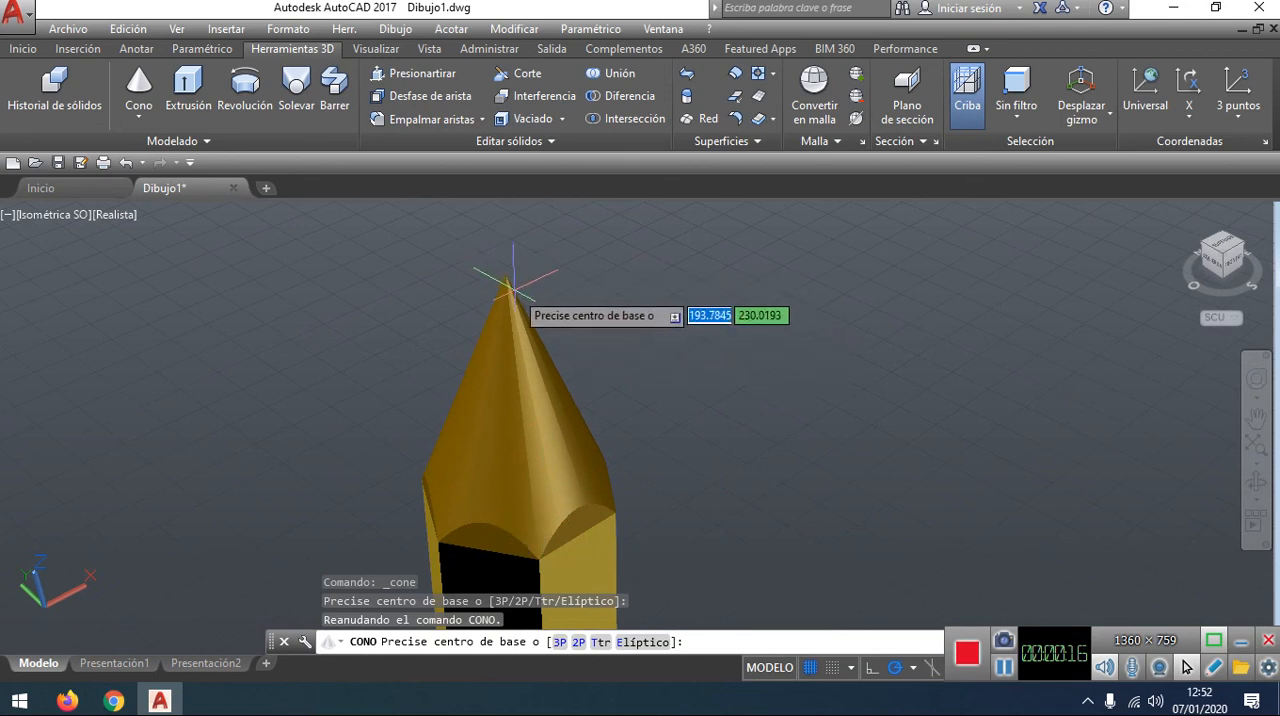
key("Escape")
key("Escape")
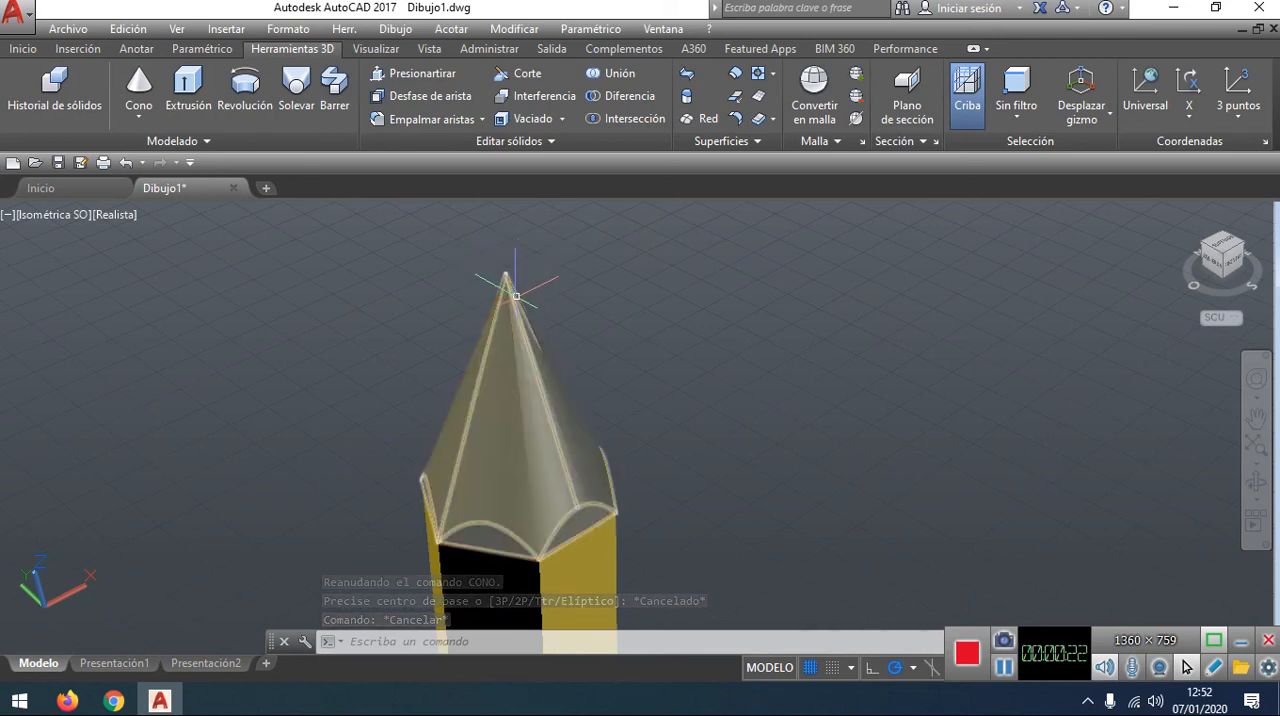
Step: Place the base centre of a new cone on the apex of the pencil's conical tip, working in the left-side view
left_click(139, 82)
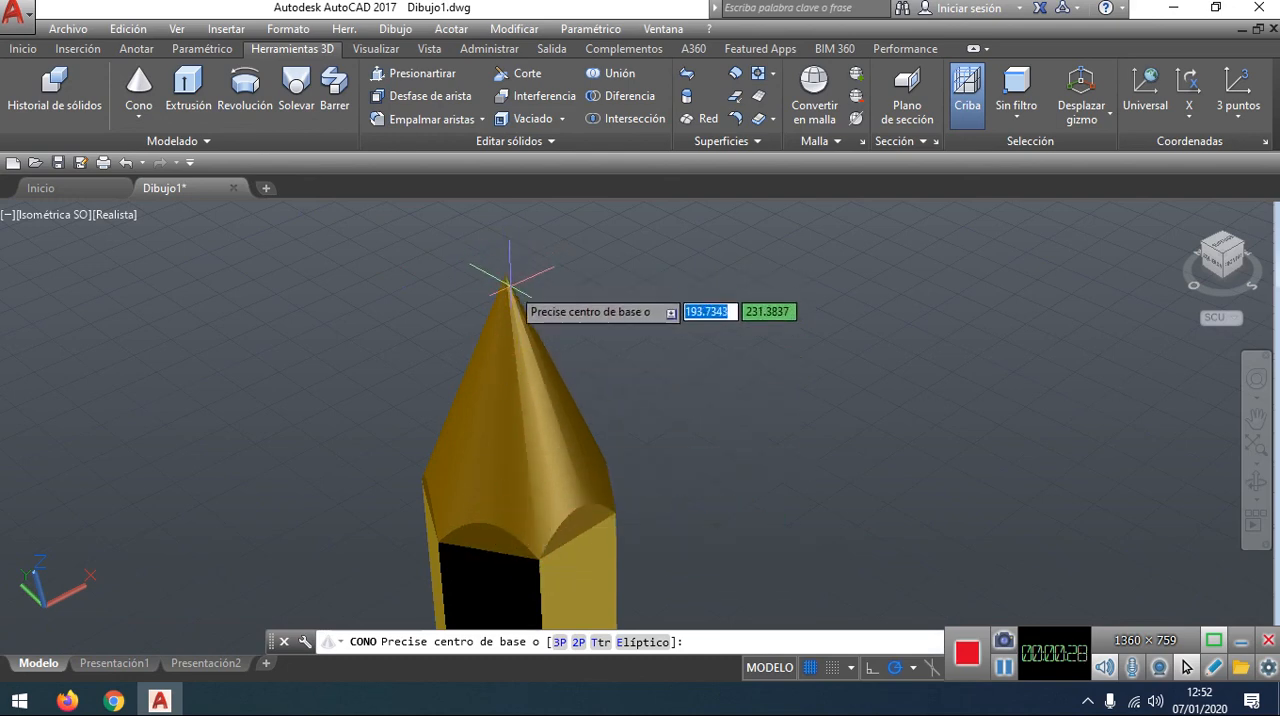
left_click(1218, 270)
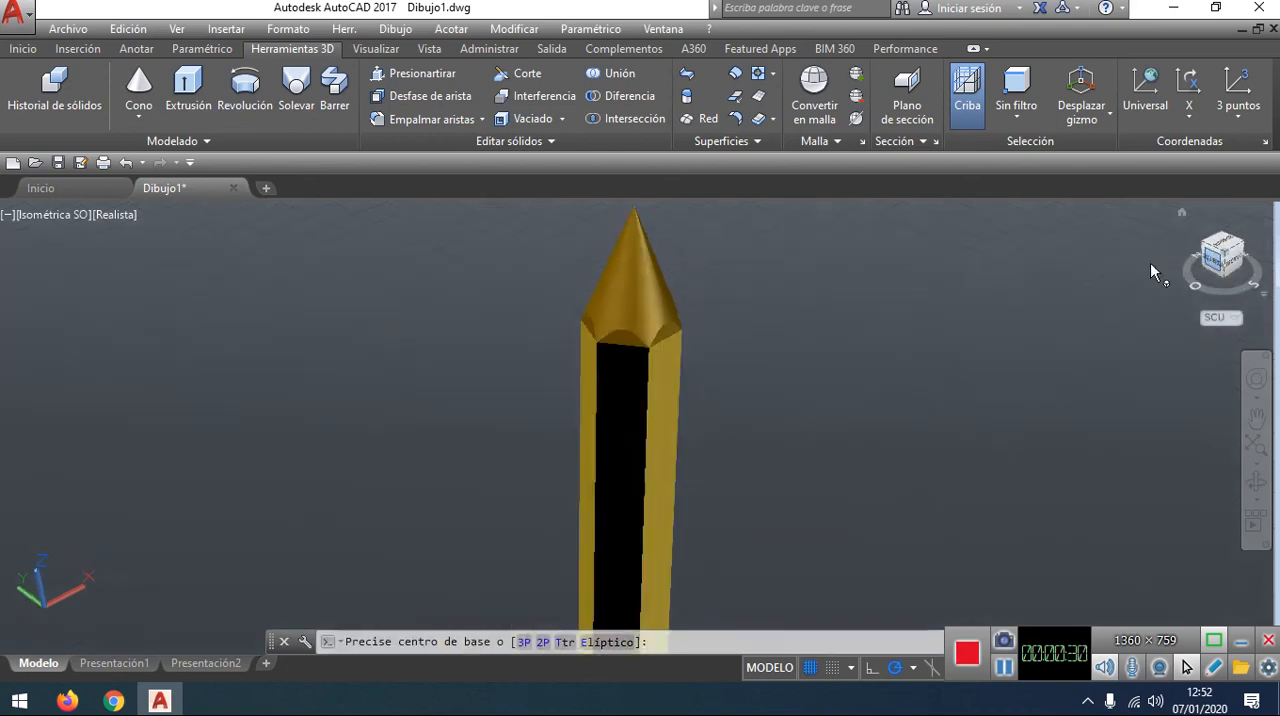
scroll(648, 241, "up", 3)
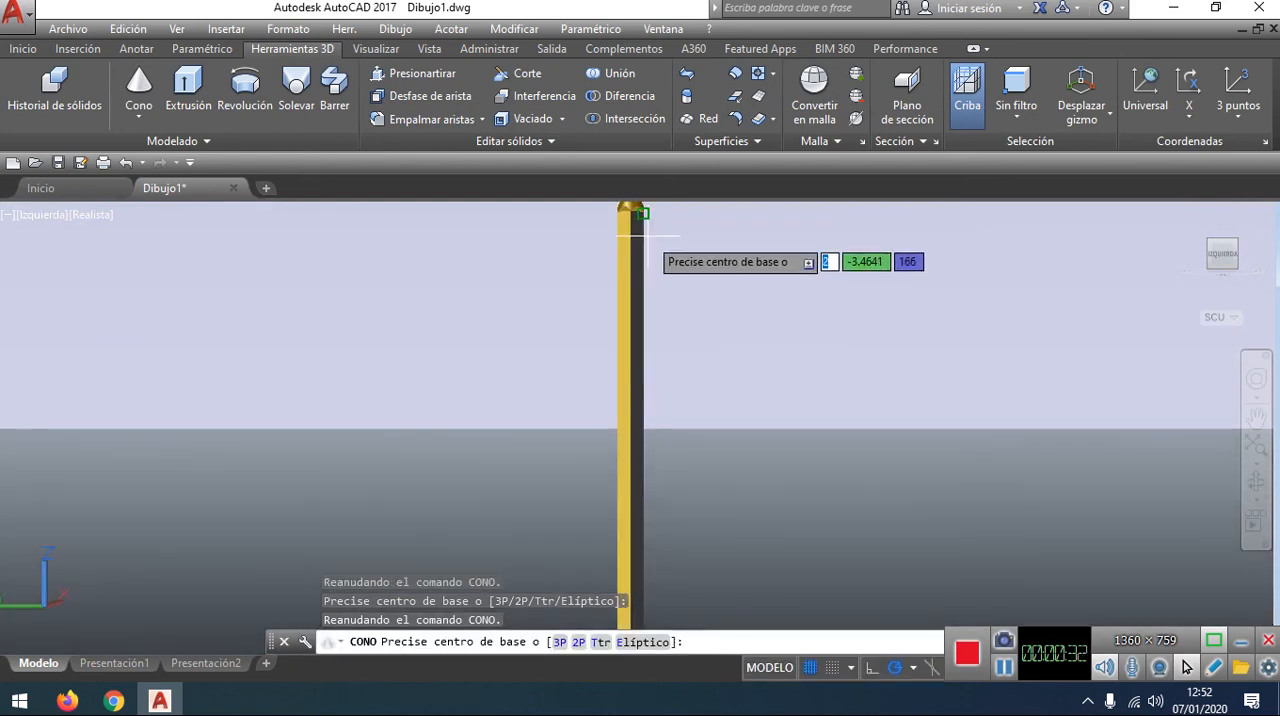
middle_click_drag(735, 335, 701, 540)
scroll(590, 260, "up", 3)
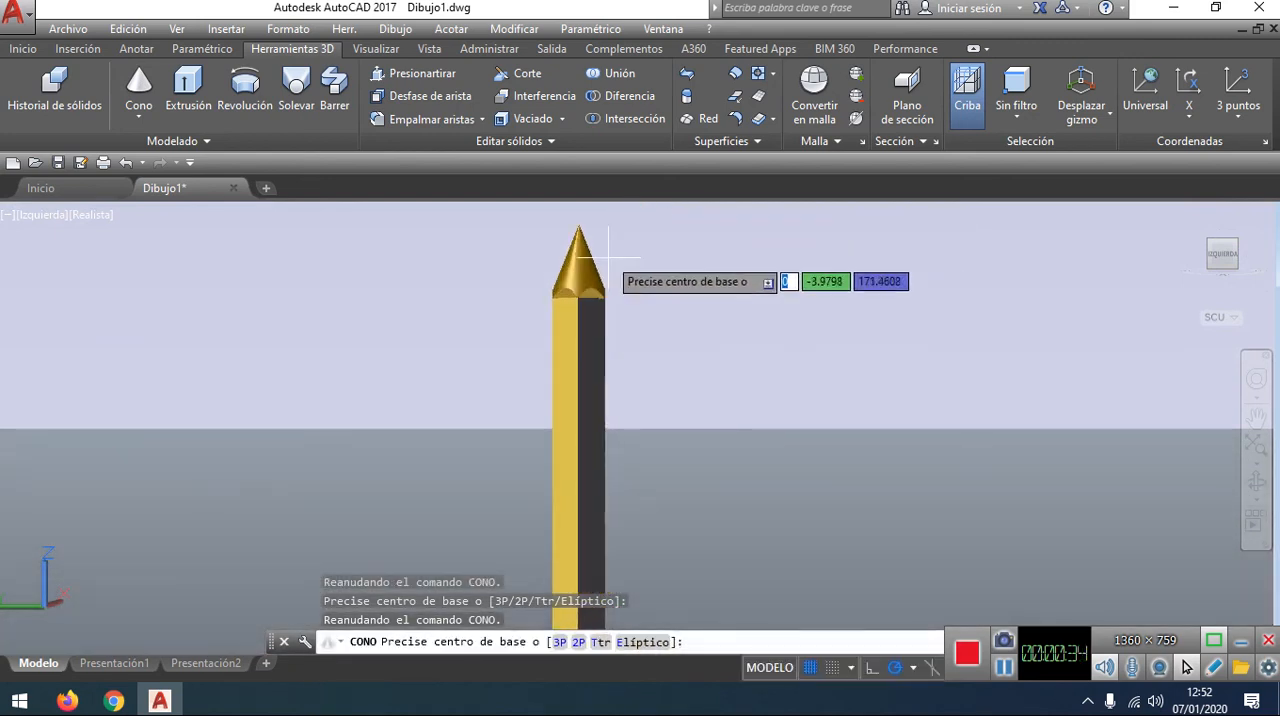
left_click(578, 223)
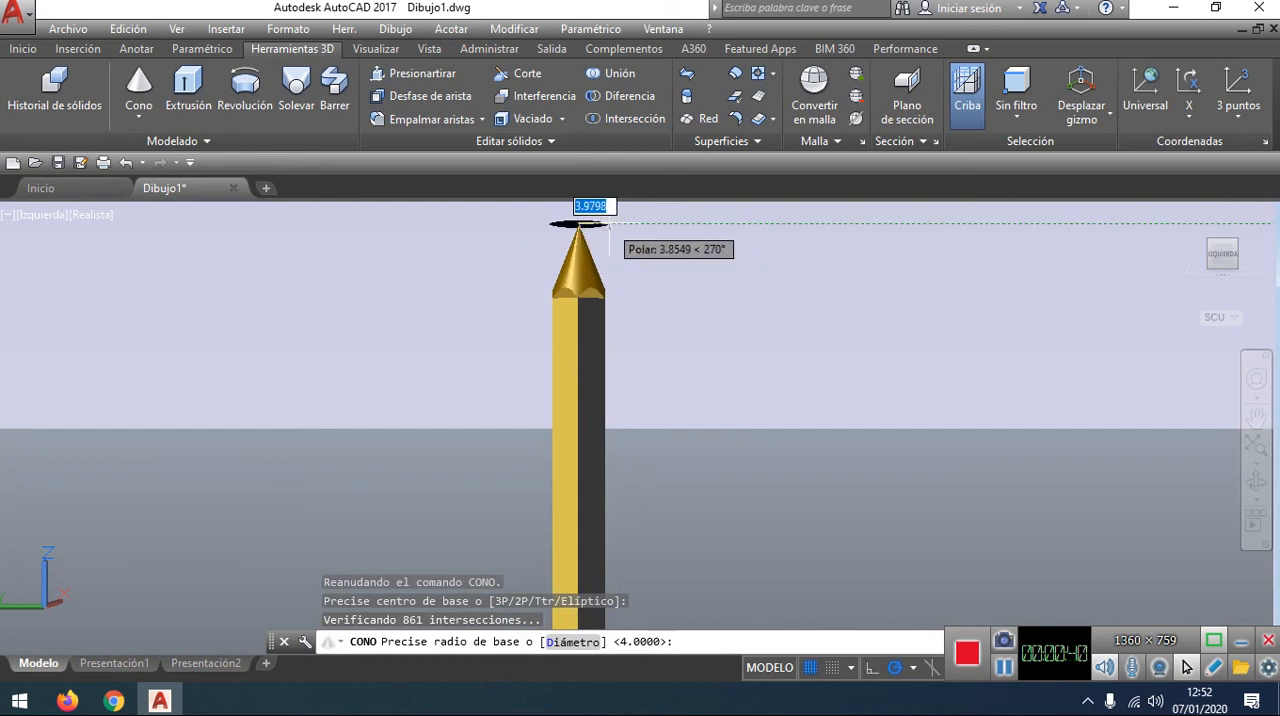
Step: Give the cone a base radius of 1 and raise it upward to a freehand height of about 3.4 units
left_click(1211, 249)
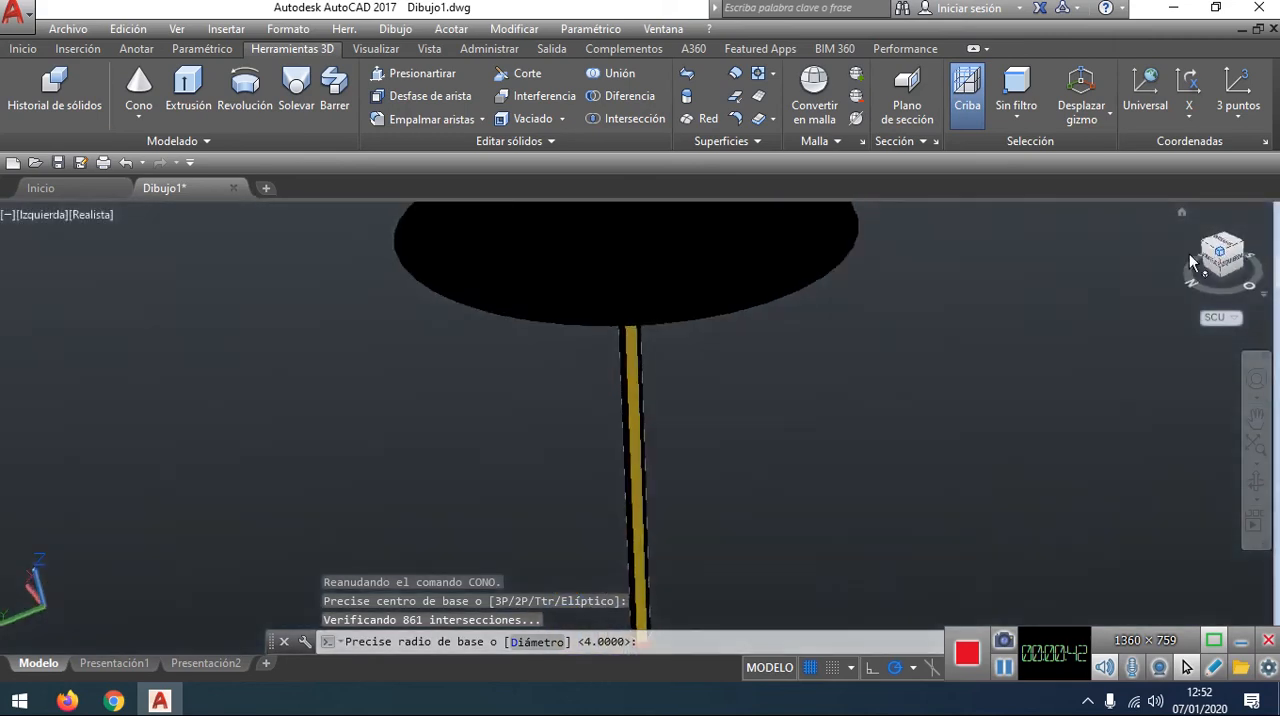
middle_click_drag(639, 300, 610, 352)
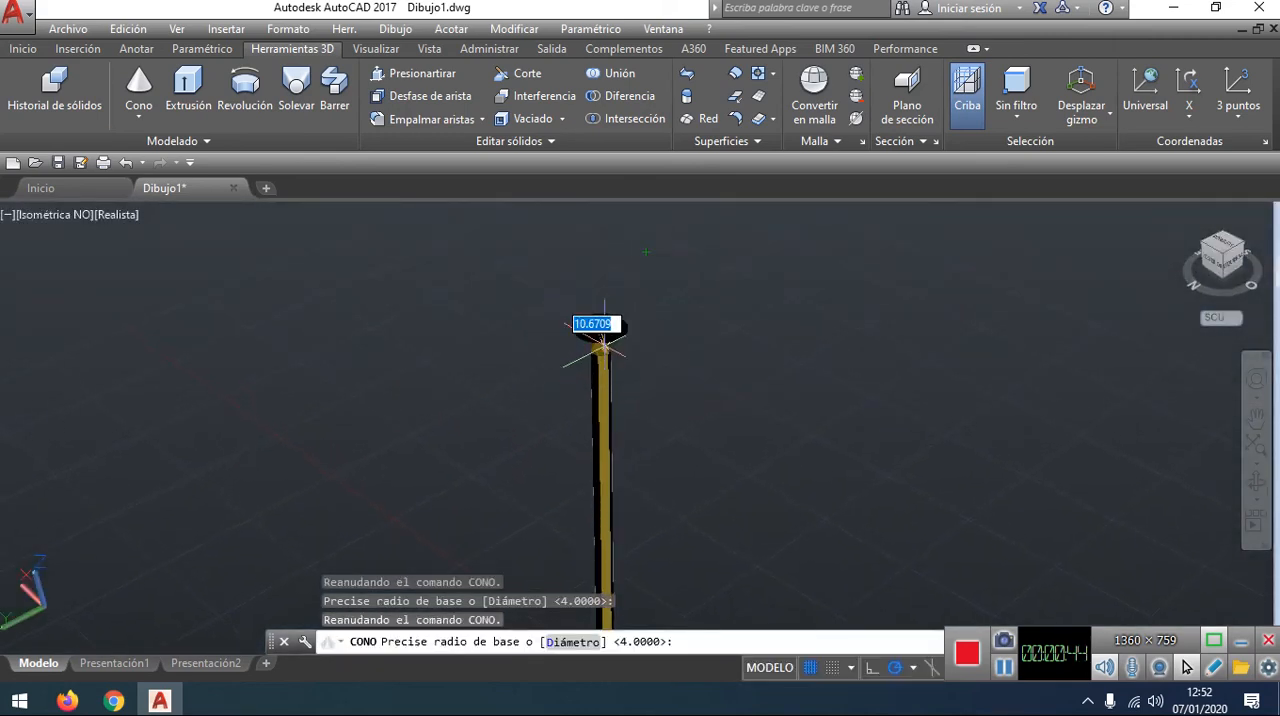
scroll(617, 320, "up", 4)
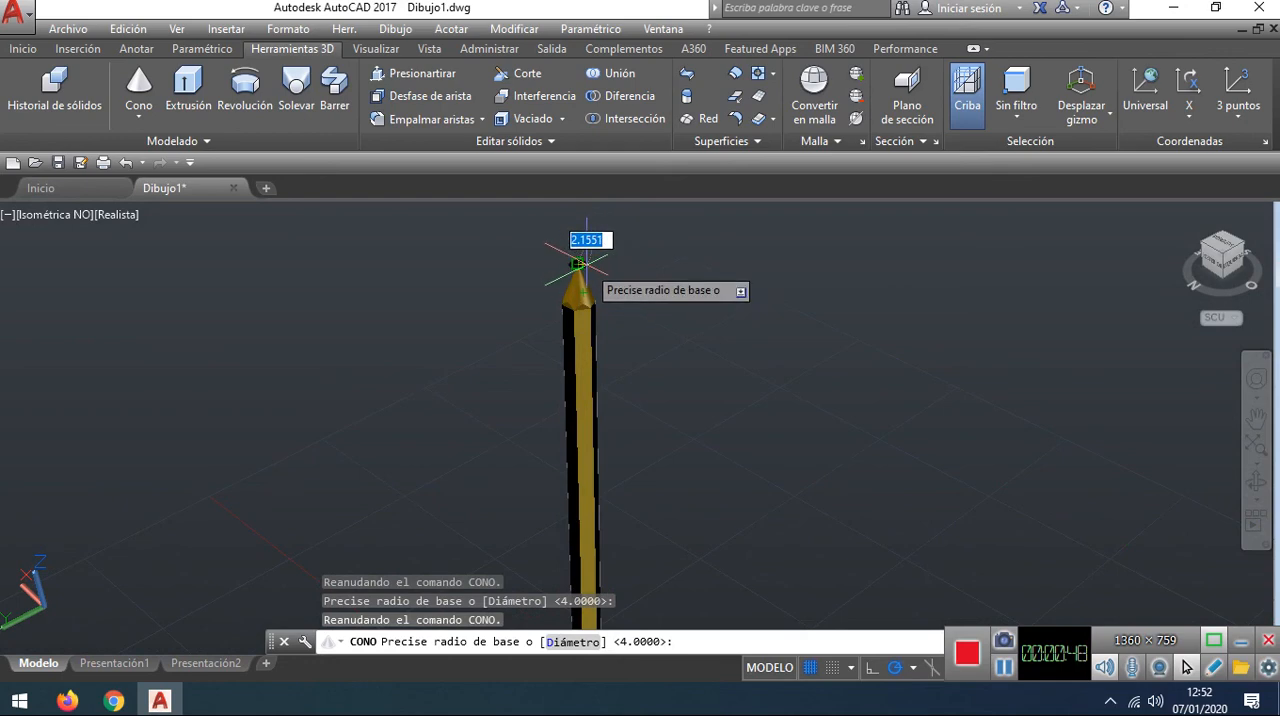
middle_click_drag(586, 265, 586, 366)
scroll(585, 312, "up", 1)
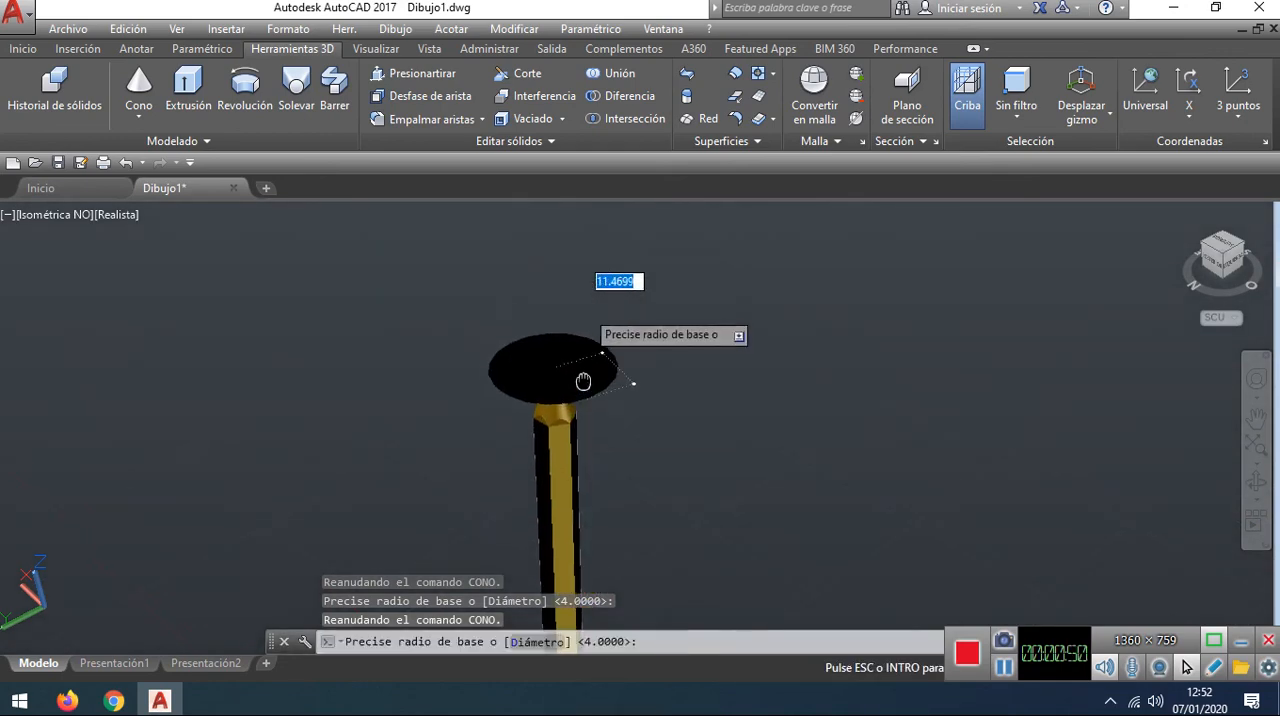
scroll(572, 370, "up", 2)
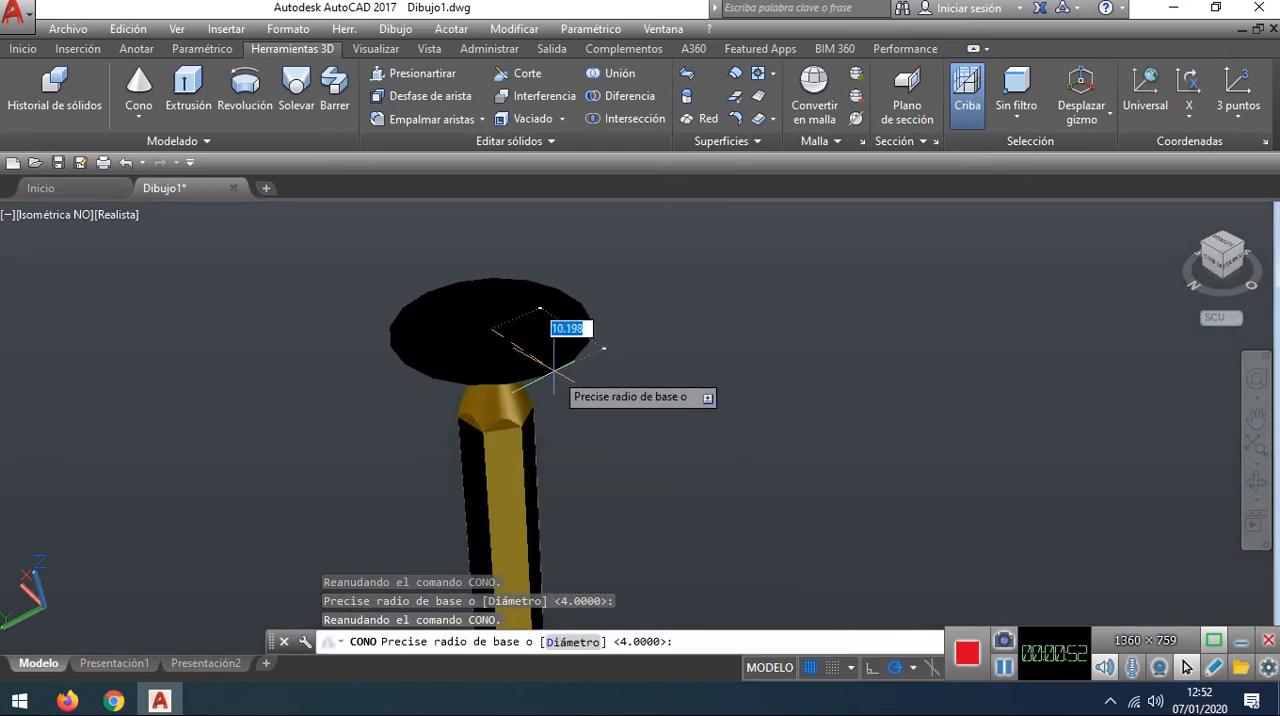
scroll(553, 371, "up", 2)
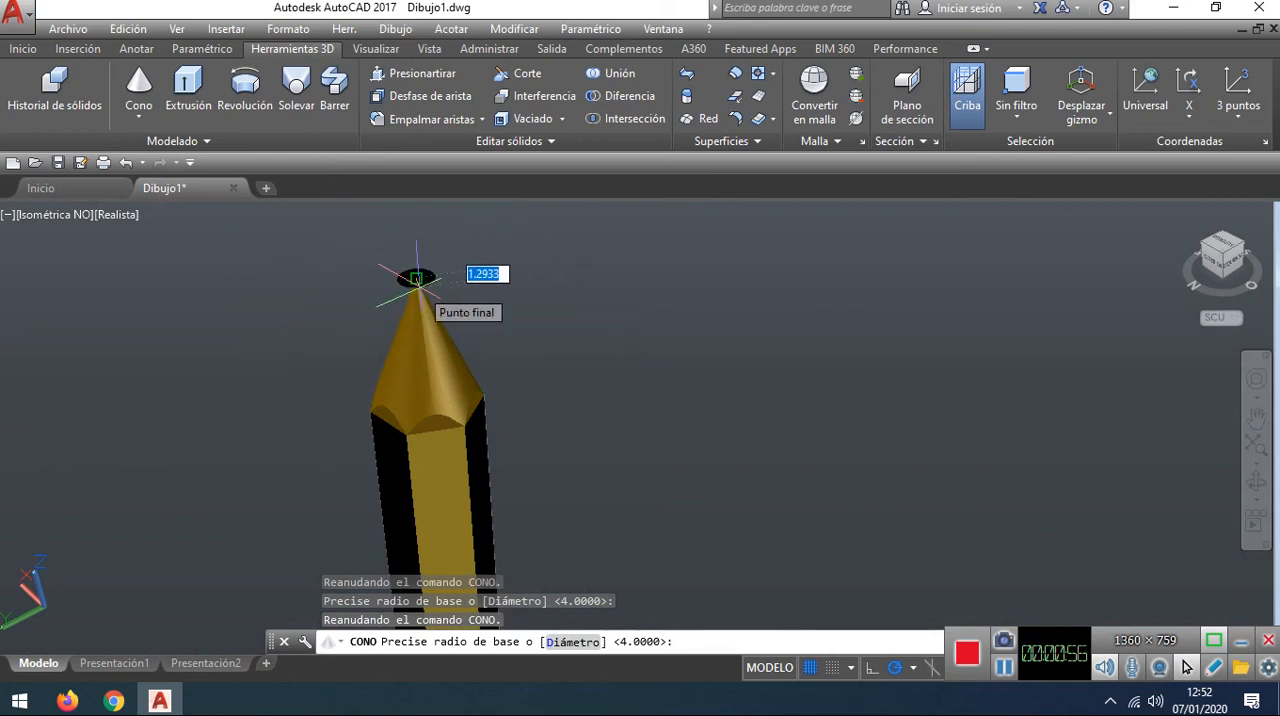
key("Return")
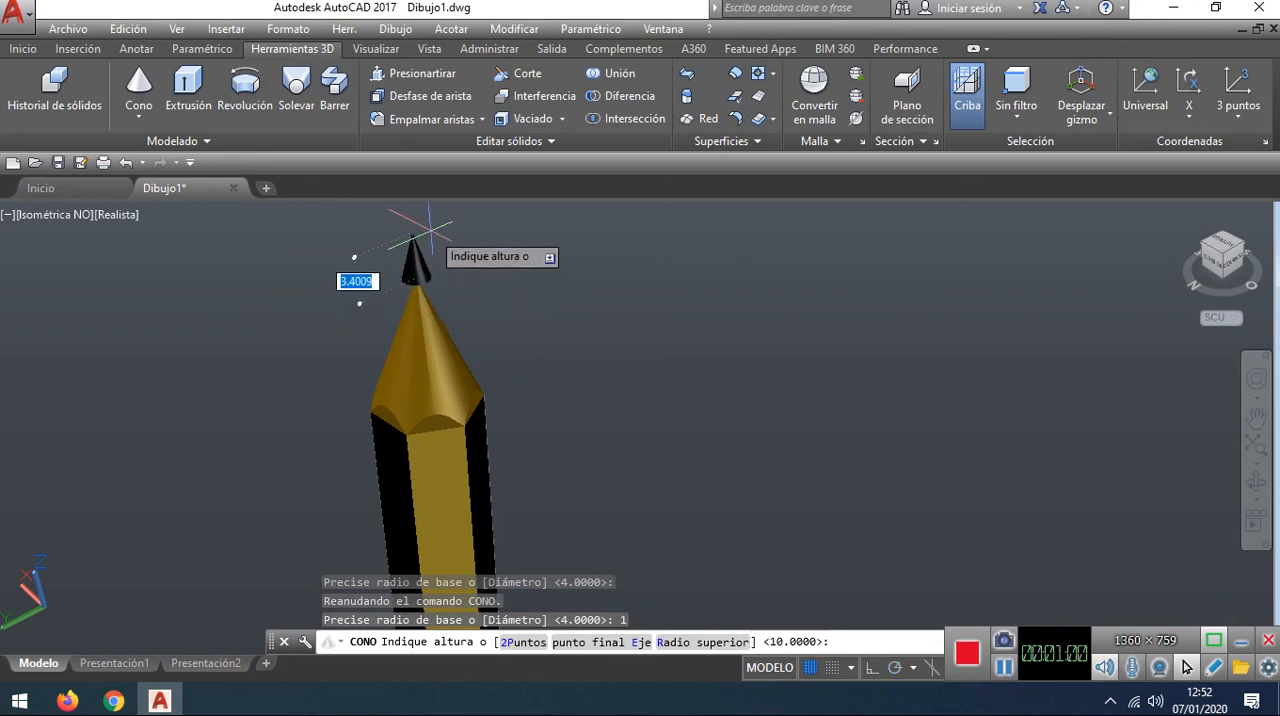
left_click(430, 228)
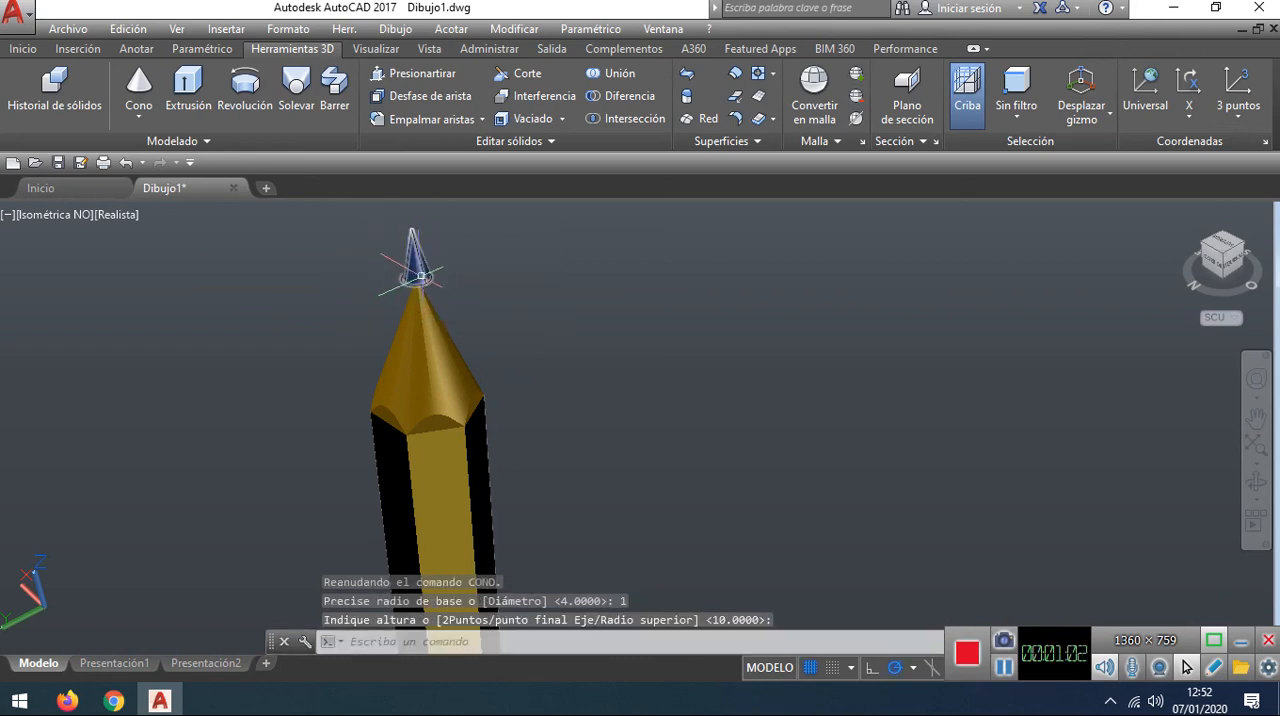
Step: Move the small black cone about 2.4 units down along Z so that it caps the pencil's tip as the lead
left_click(424, 272)
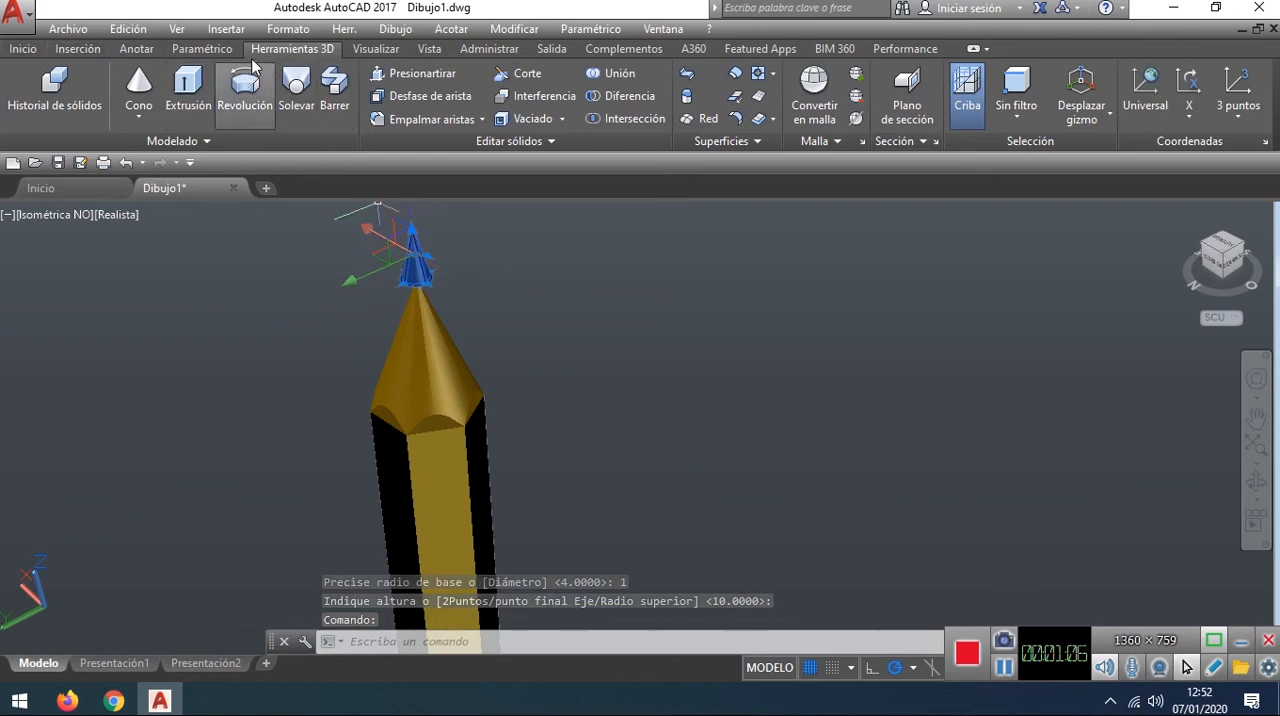
left_click(25, 49)
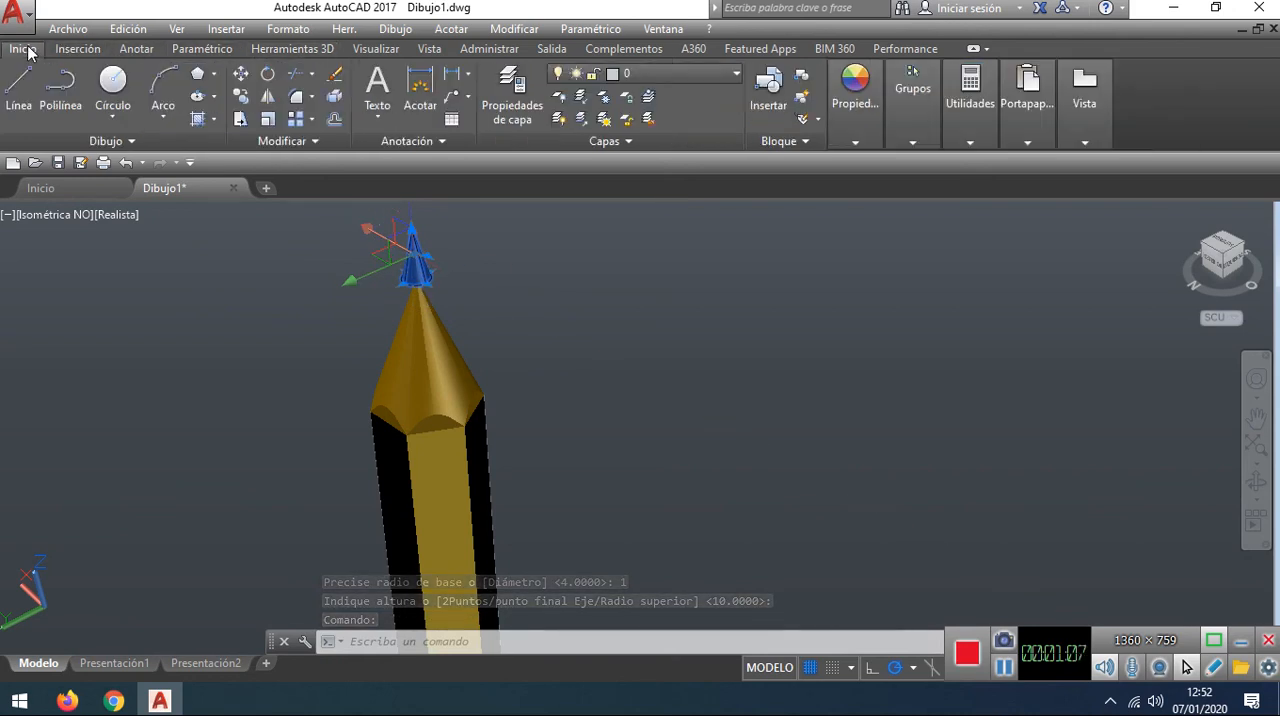
left_click(240, 80)
left_click(416, 252)
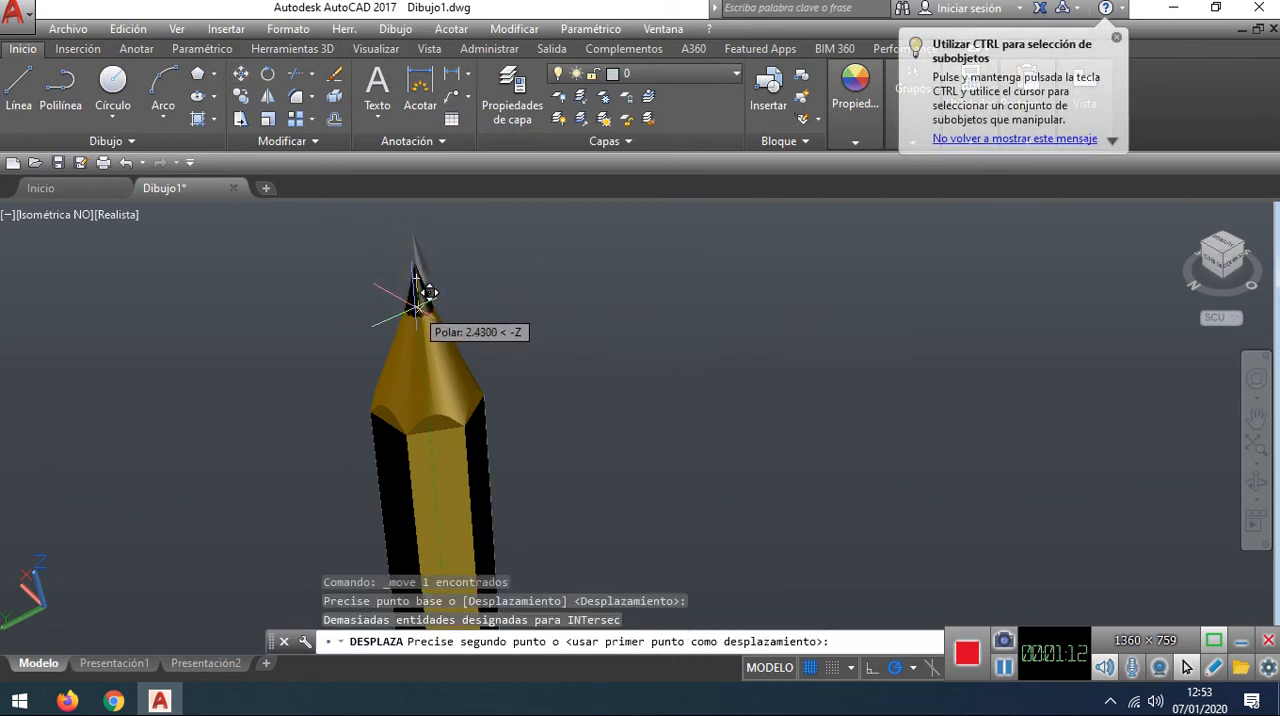
left_click(430, 304)
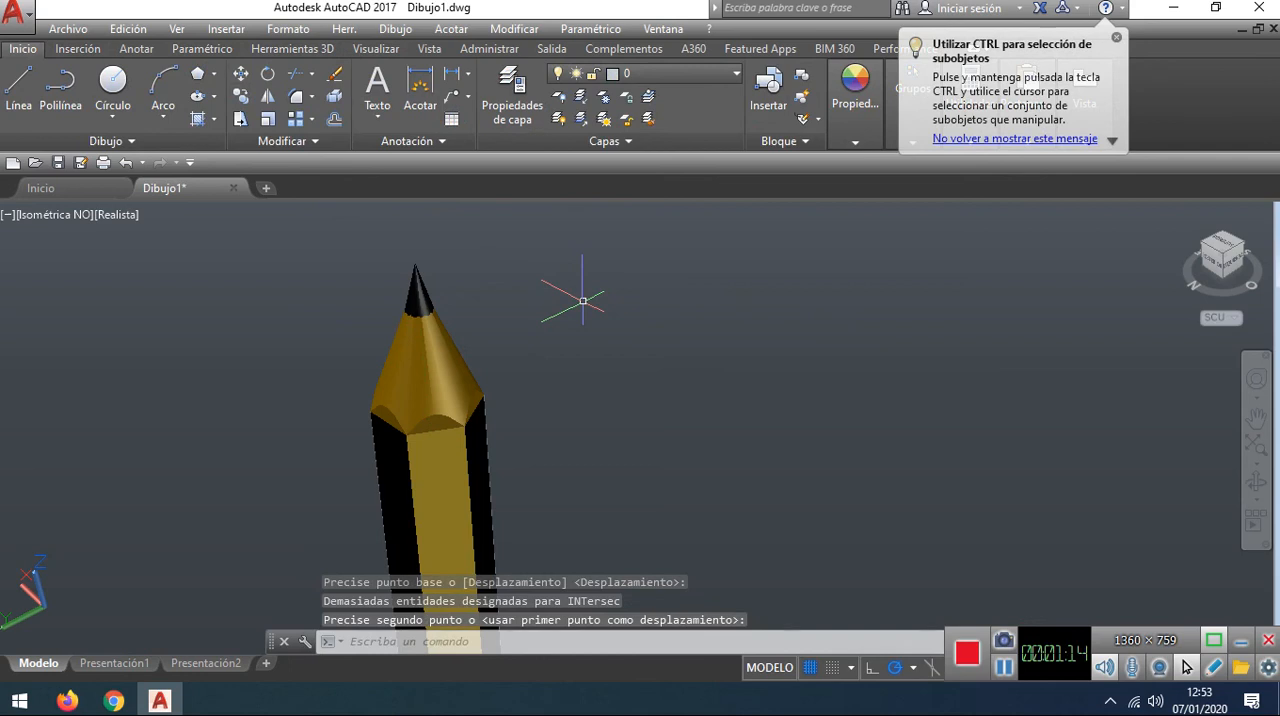
key("Escape")
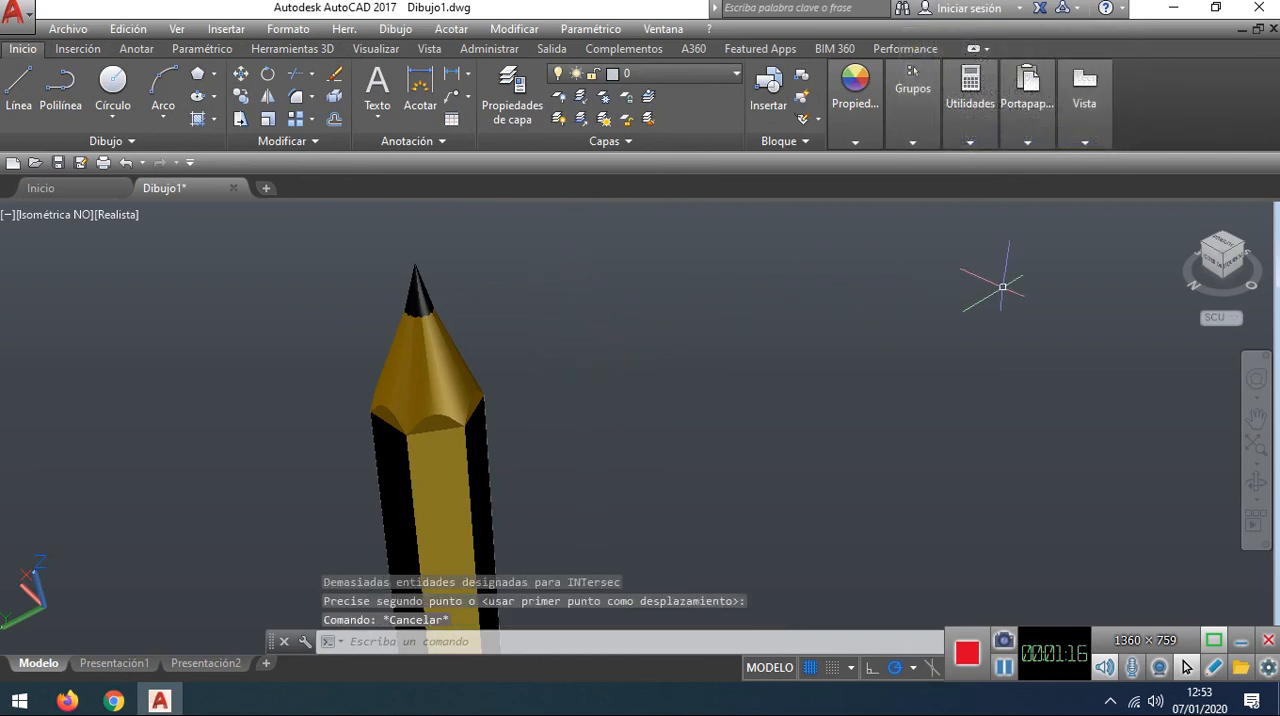
Step: Examine the whole pencil with its black lead point from another side
scroll(641, 407, "down", 3)
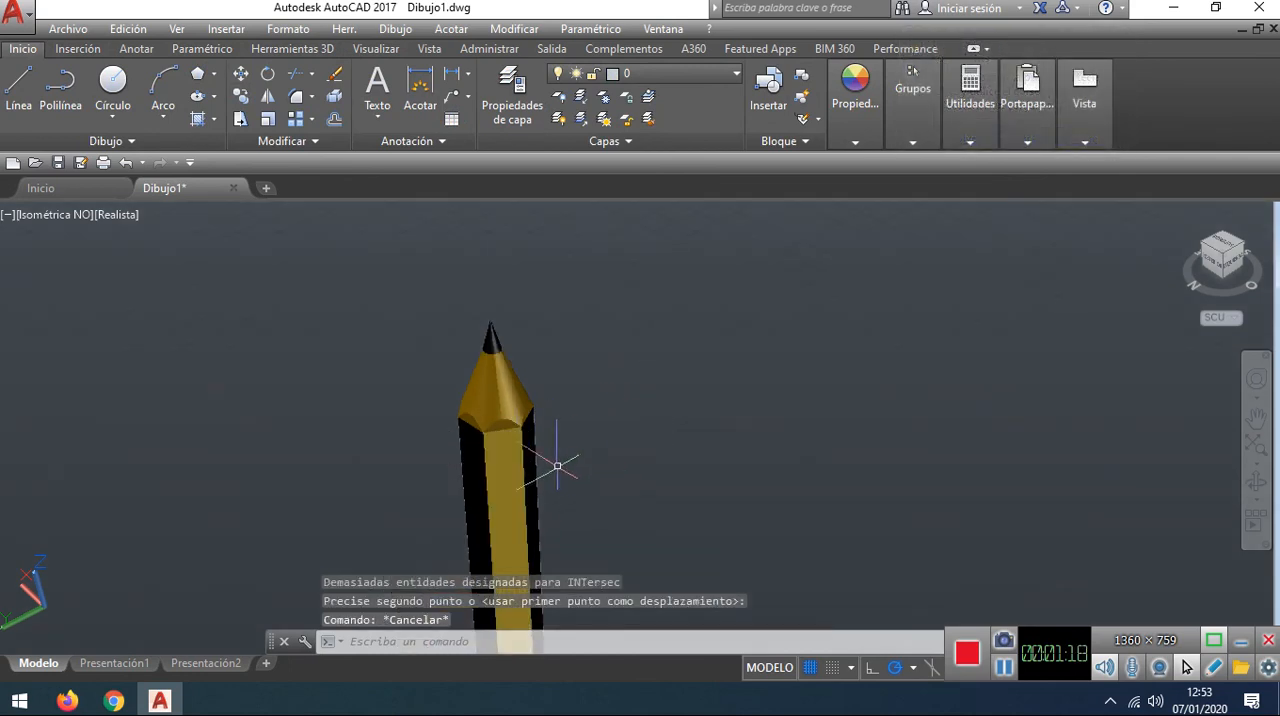
middle_click_drag(677, 429, 657, 337, "shift")
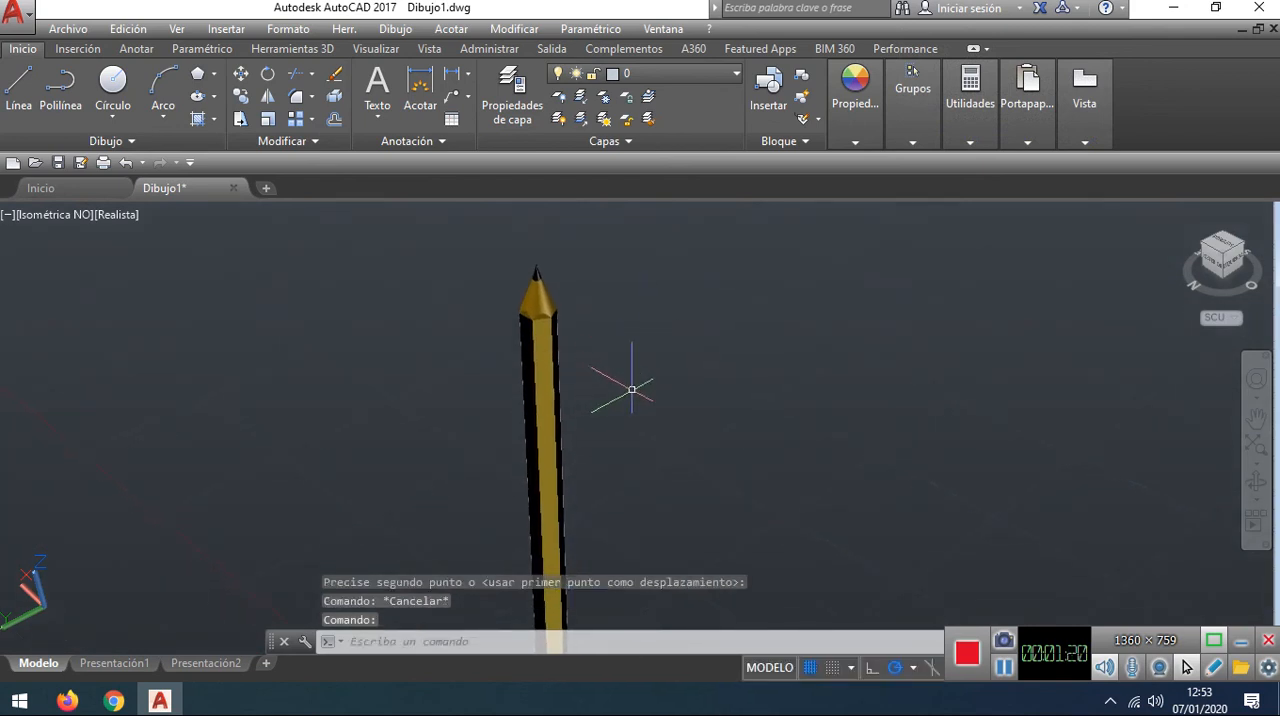
left_click(1207, 251)
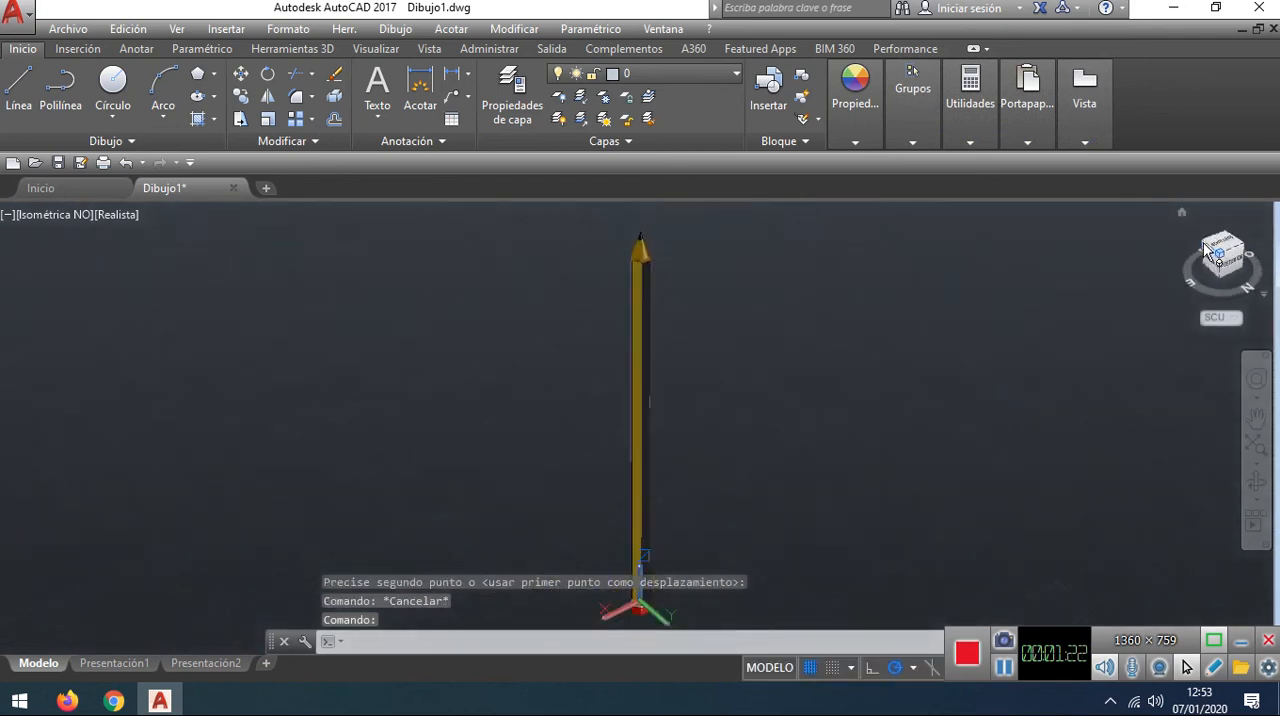